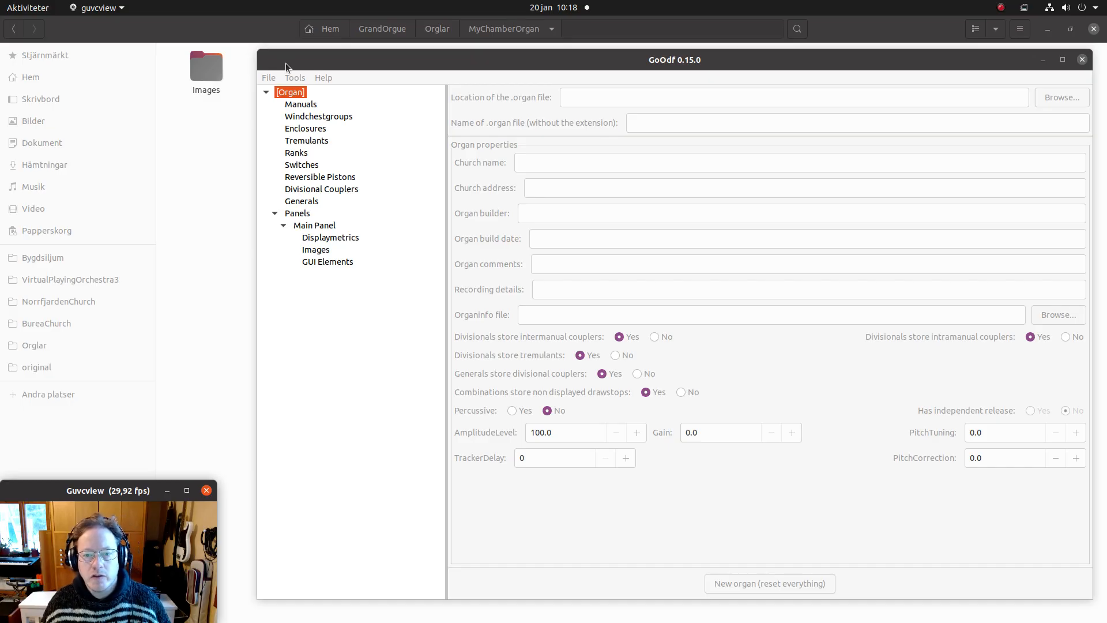
Set the location of the .organ file to the MyChamberOrgan folder inside GrandOrgue/Orglar.
left_click(286, 64)
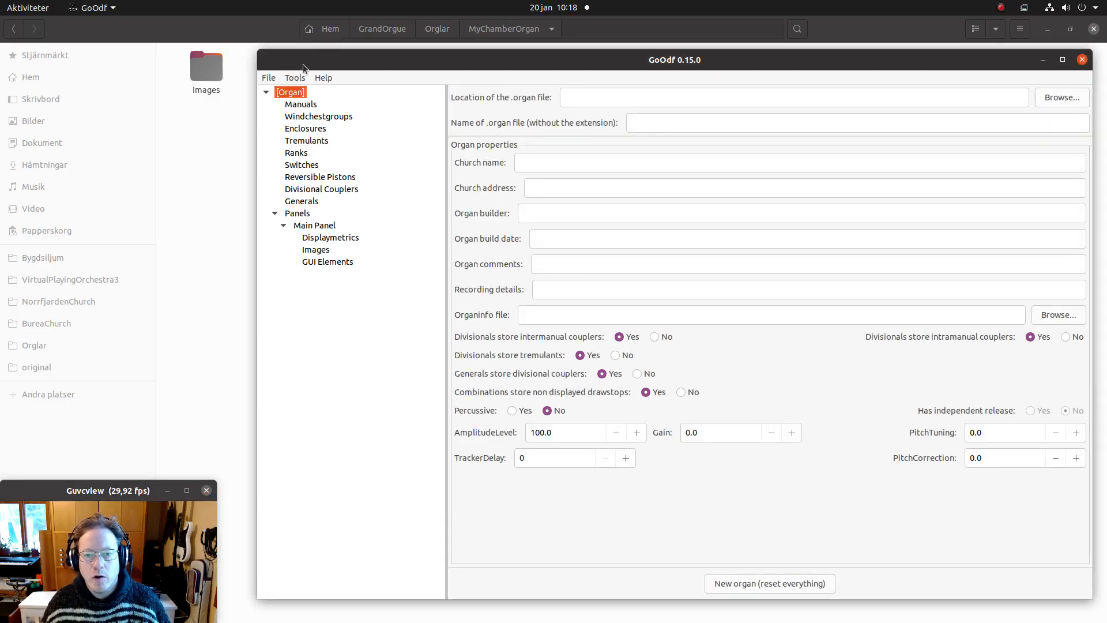
left_click(1061, 97)
scroll(548, 396, "down", 5)
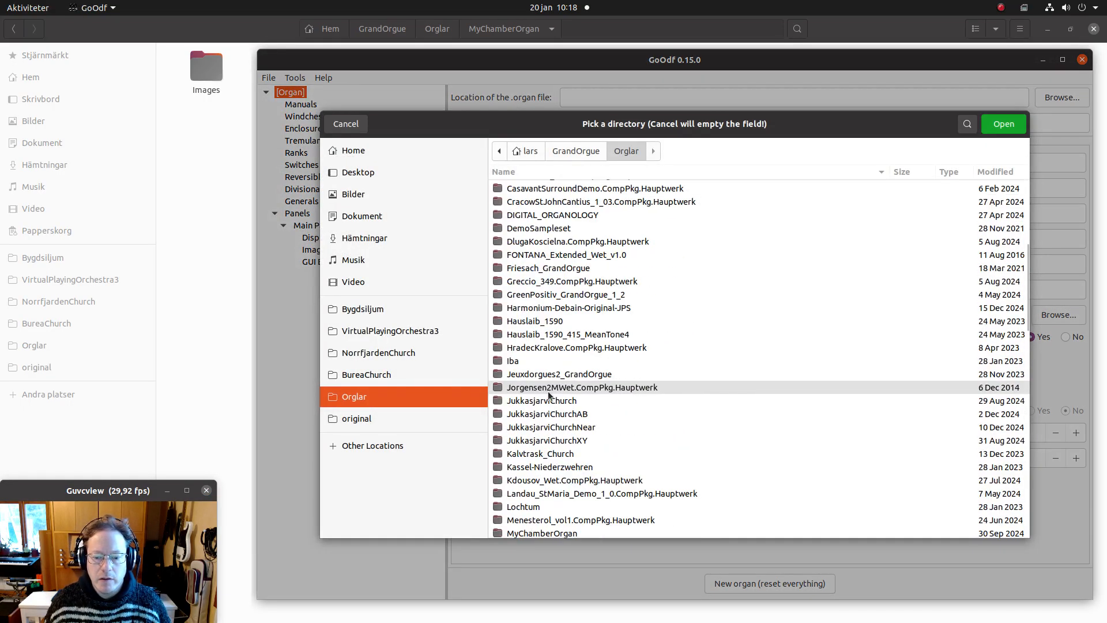
scroll(548, 395, "down", 3)
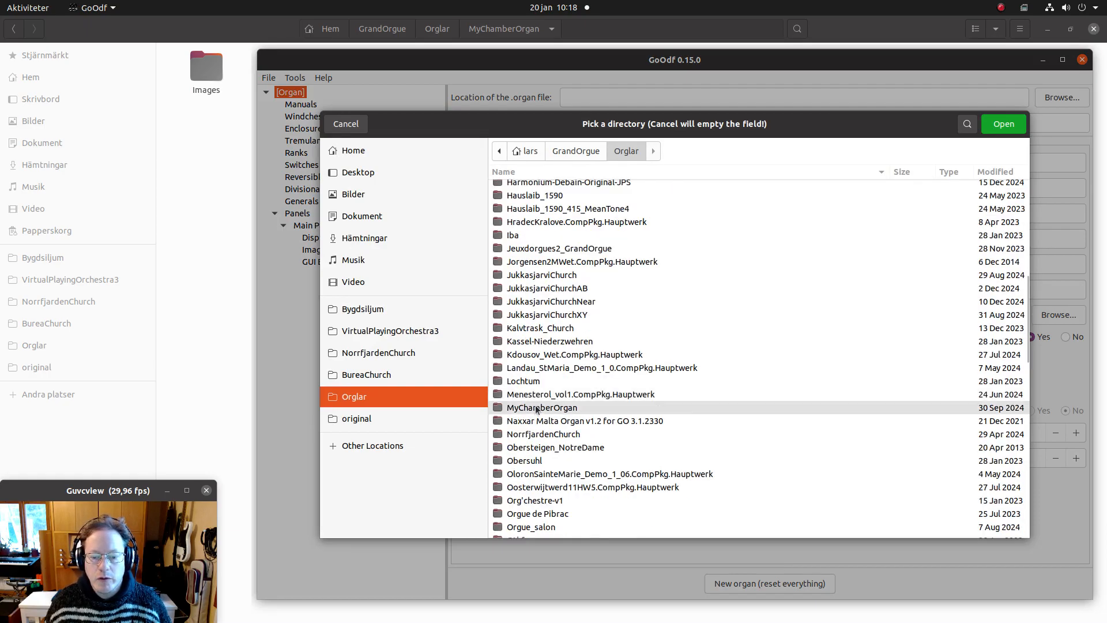
double_click(542, 407)
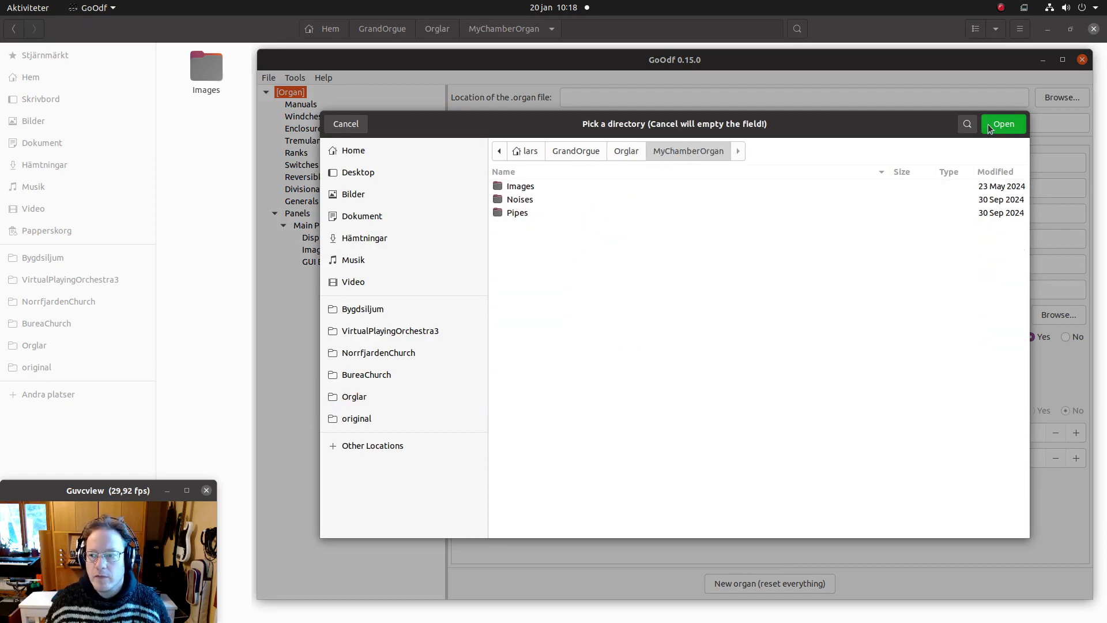
left_click(987, 123)
Name the .organ file MyChamberOrgan, without an extension.
left_click(687, 124)
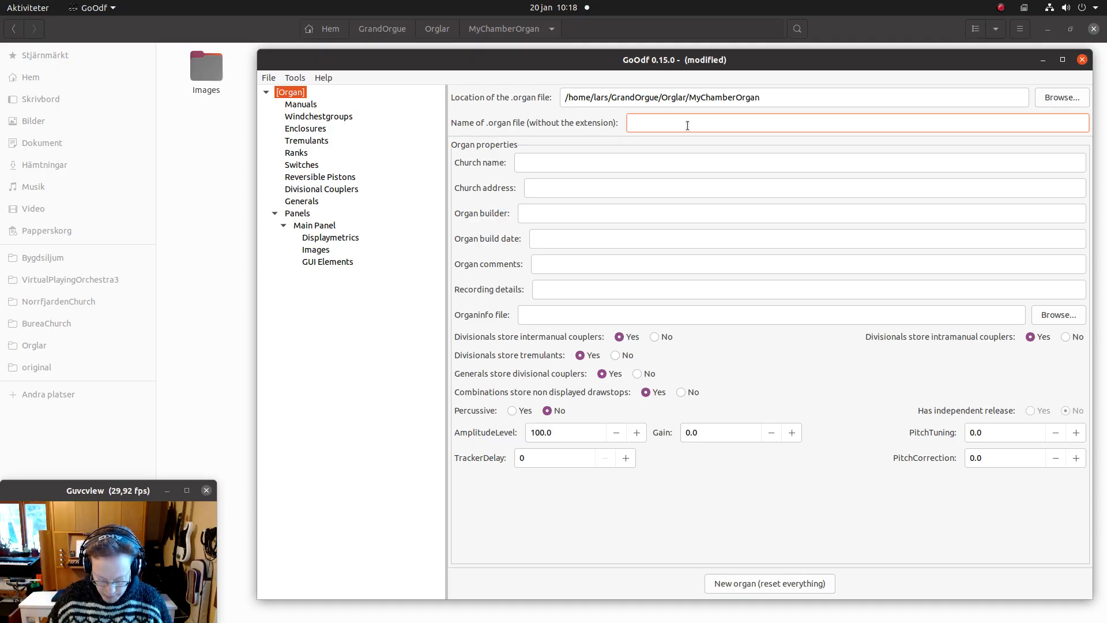
type("MyC")
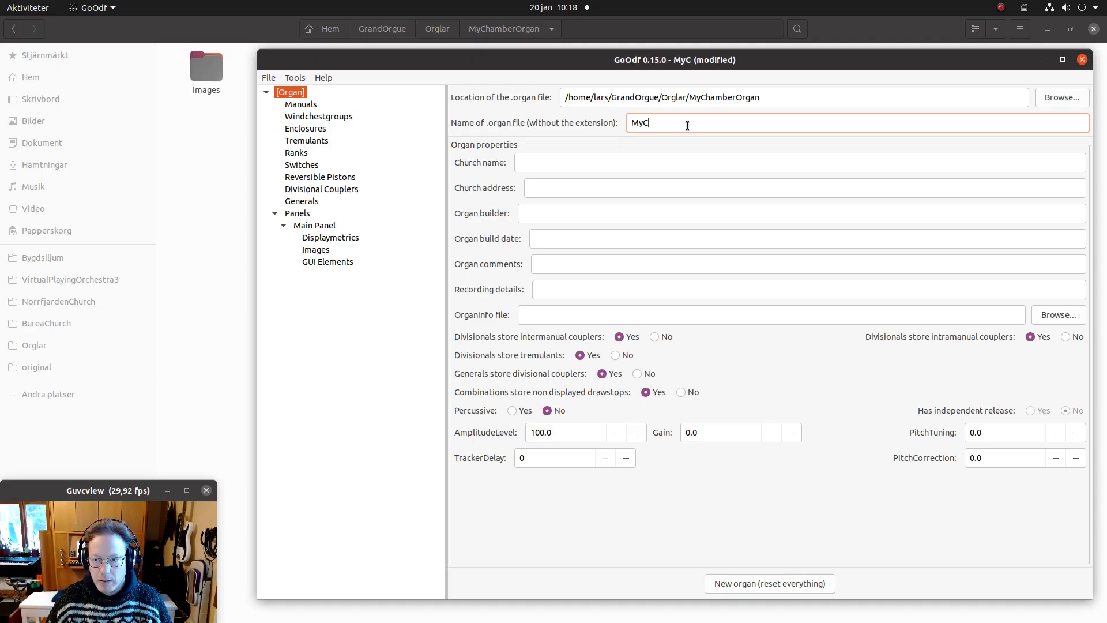
type("hamber")
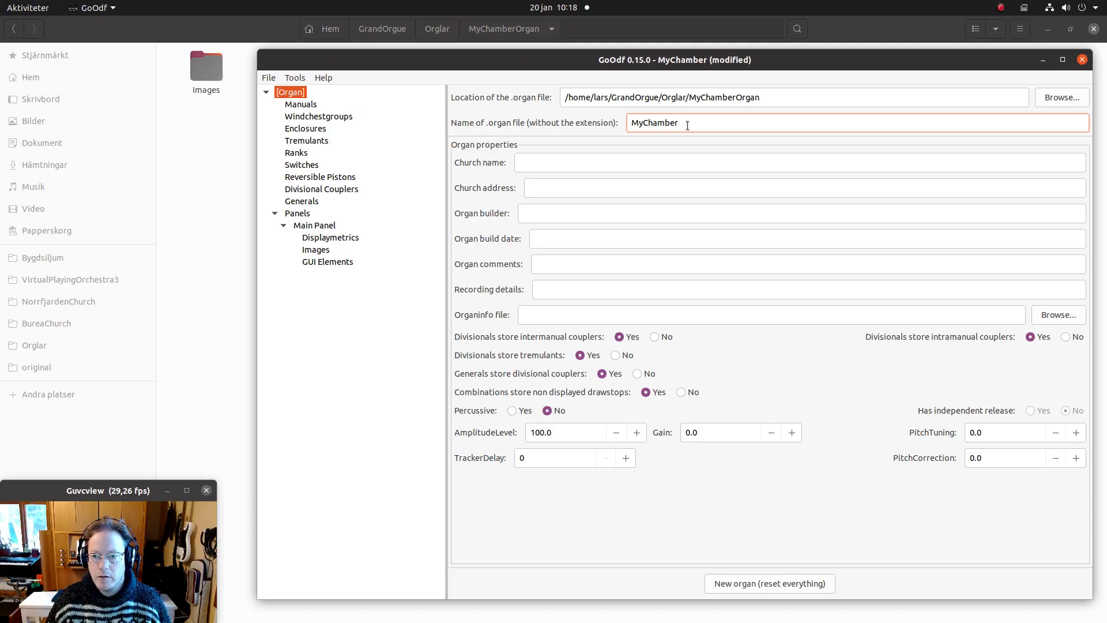
key("BackSpace")
type("O")
key("BackSpace")
type("rOrgan")
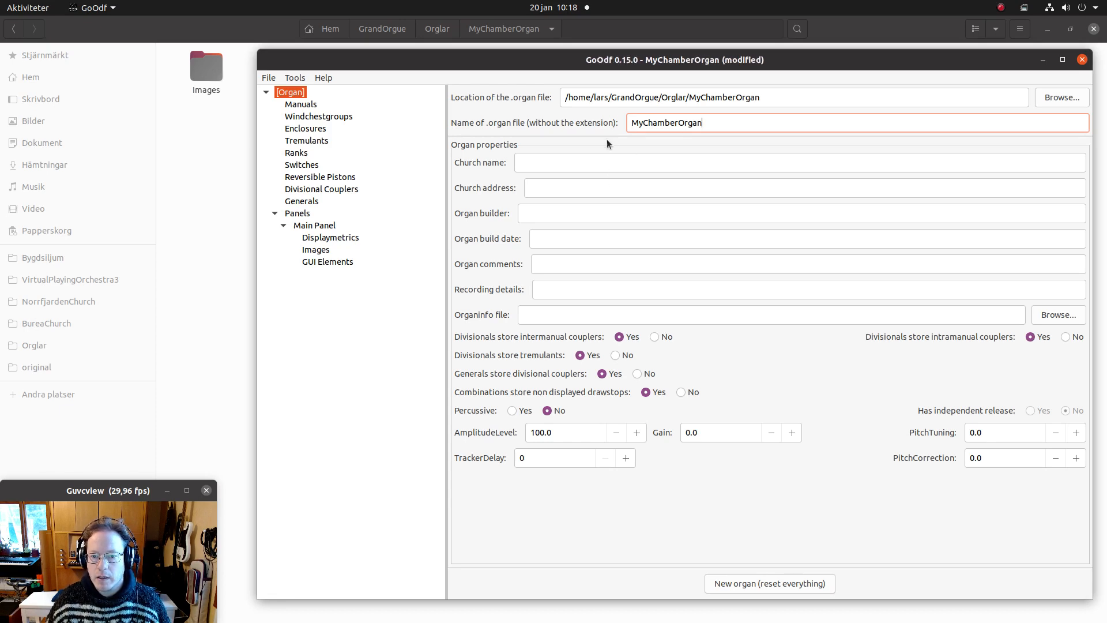
Enter "My Chamber Organ" as the church name and "At home" as the church address.
left_click(598, 161)
type("My")
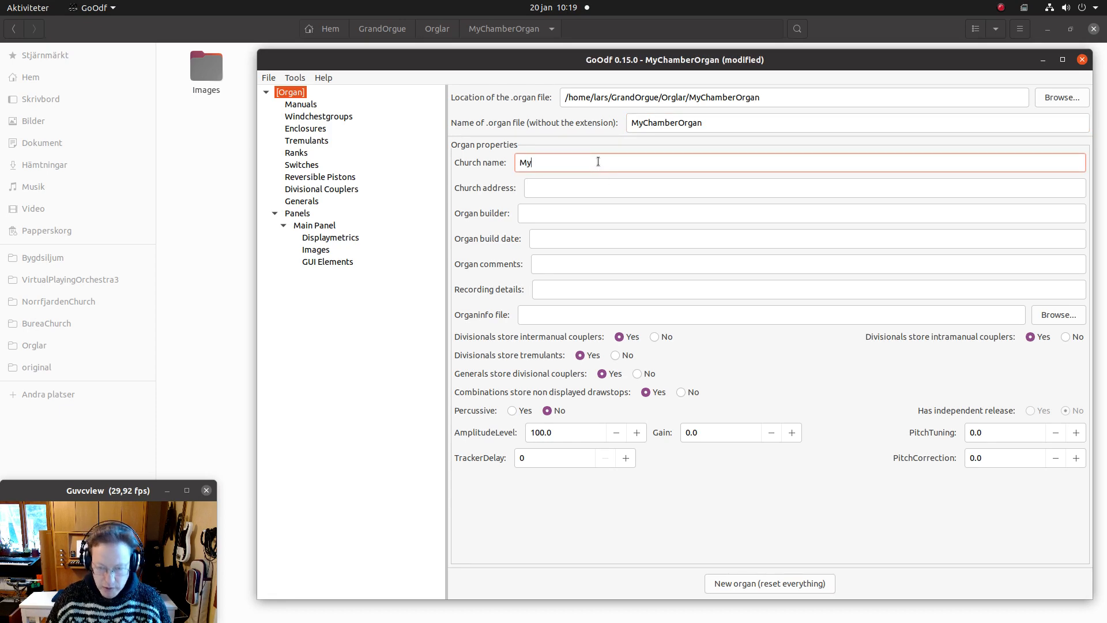
type(" S")
key("BackSpace")
type("Ch")
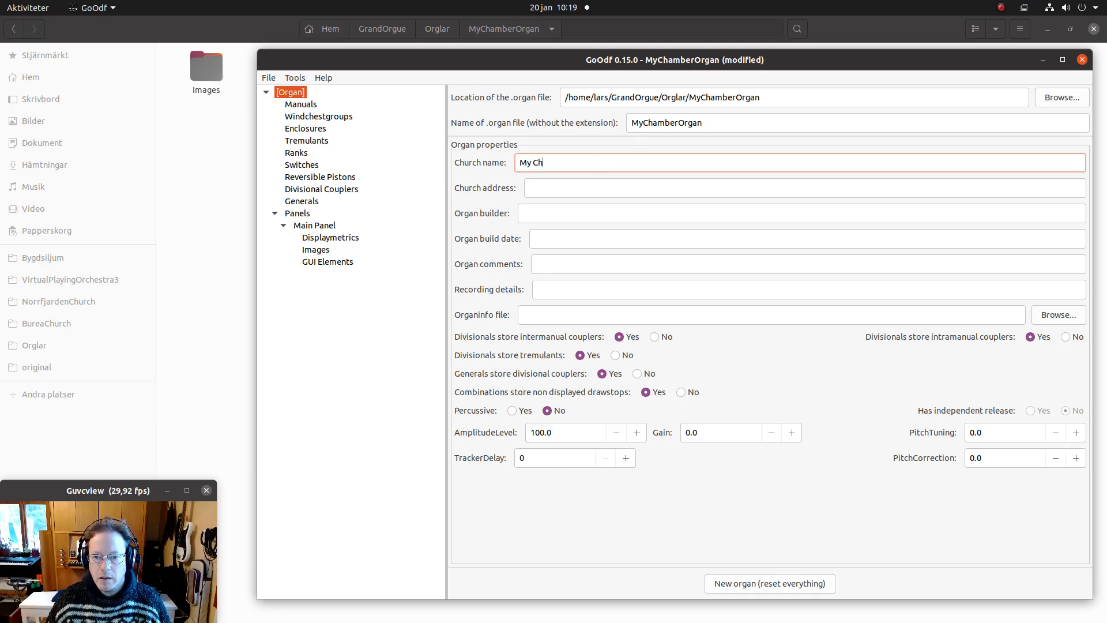
type("amber Org")
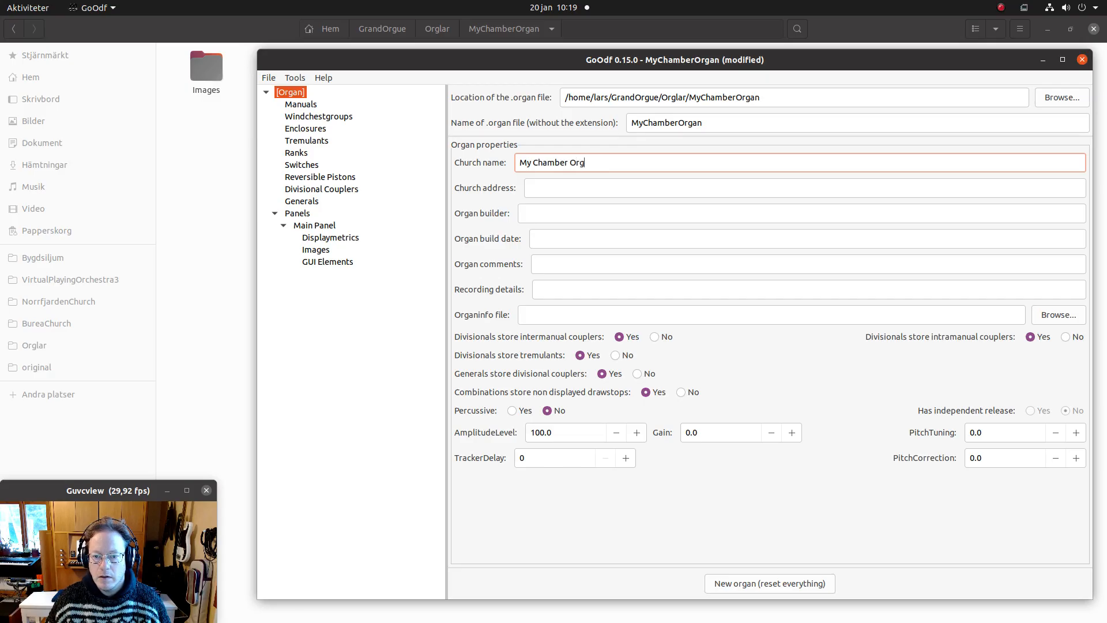
type("an")
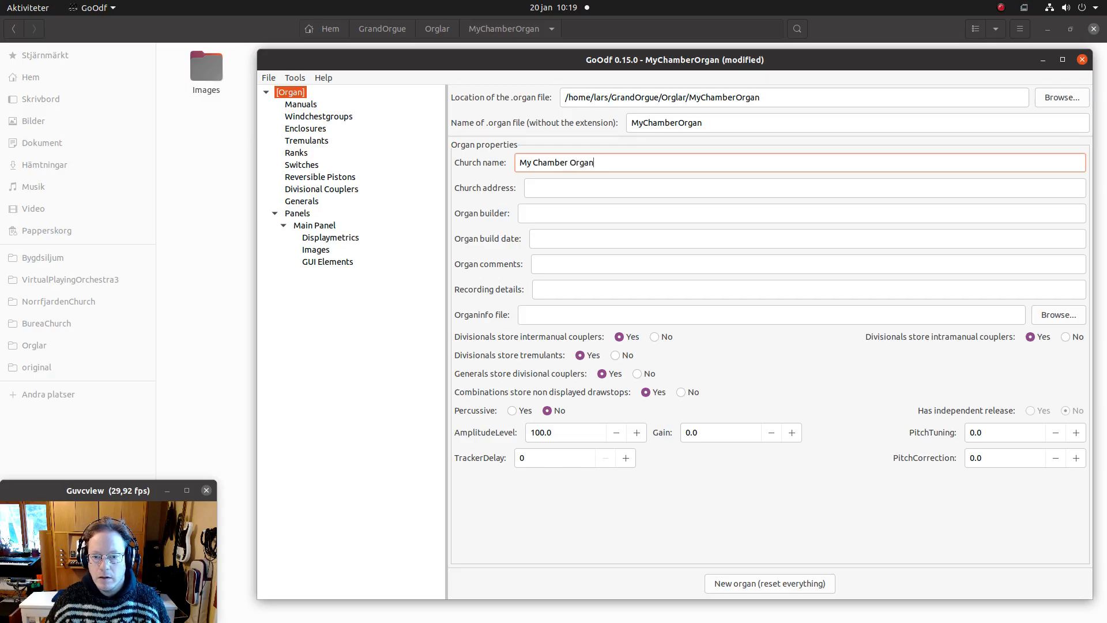
left_click(594, 184)
type("At home")
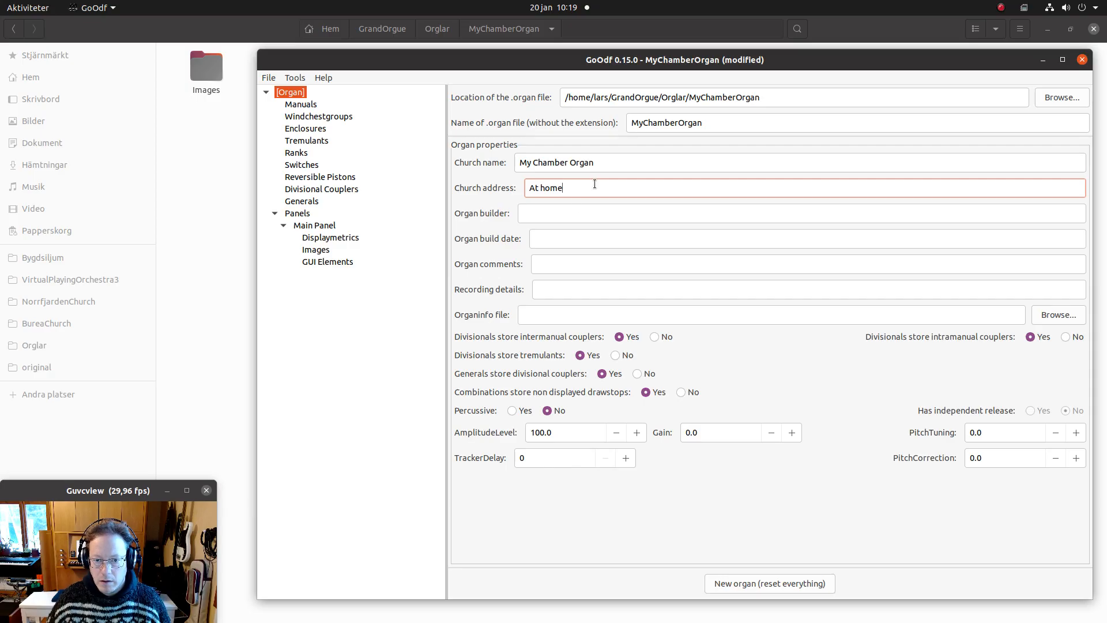
Enter "Ålems Orgelbyggeri AB" as the organ builder.
left_click(570, 216)
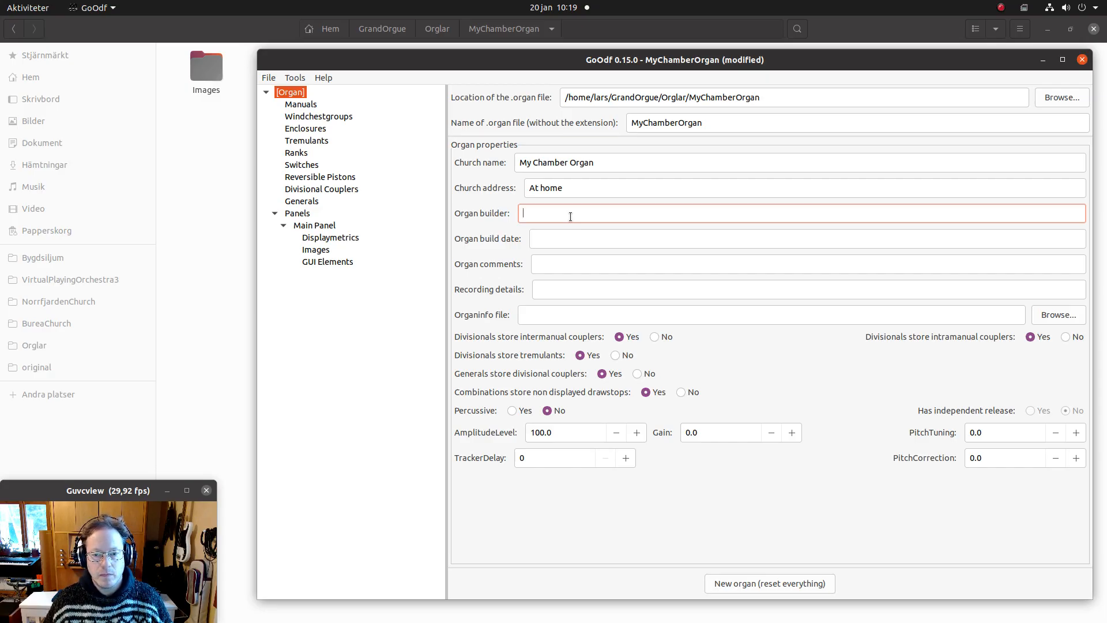
type("Alem")
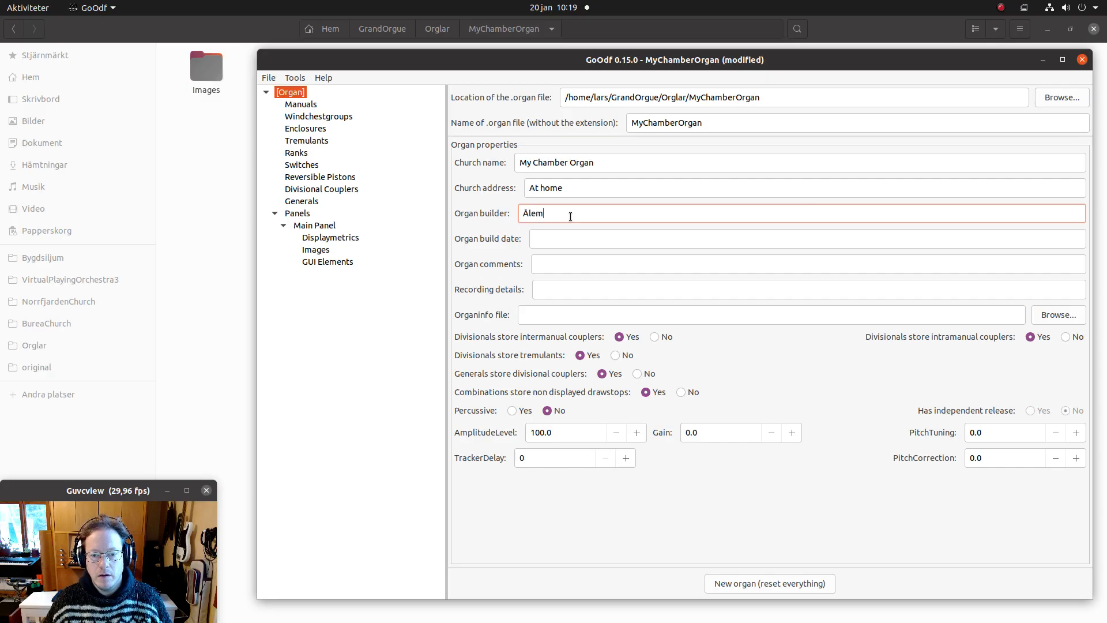
type("s Orgel")
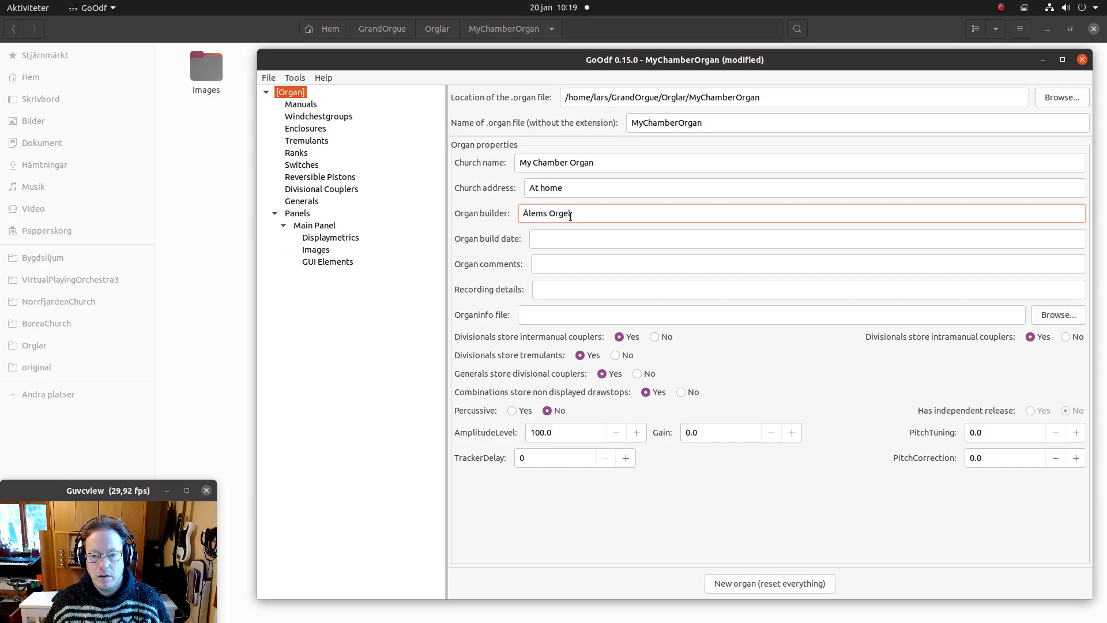
type("byggeri AB")
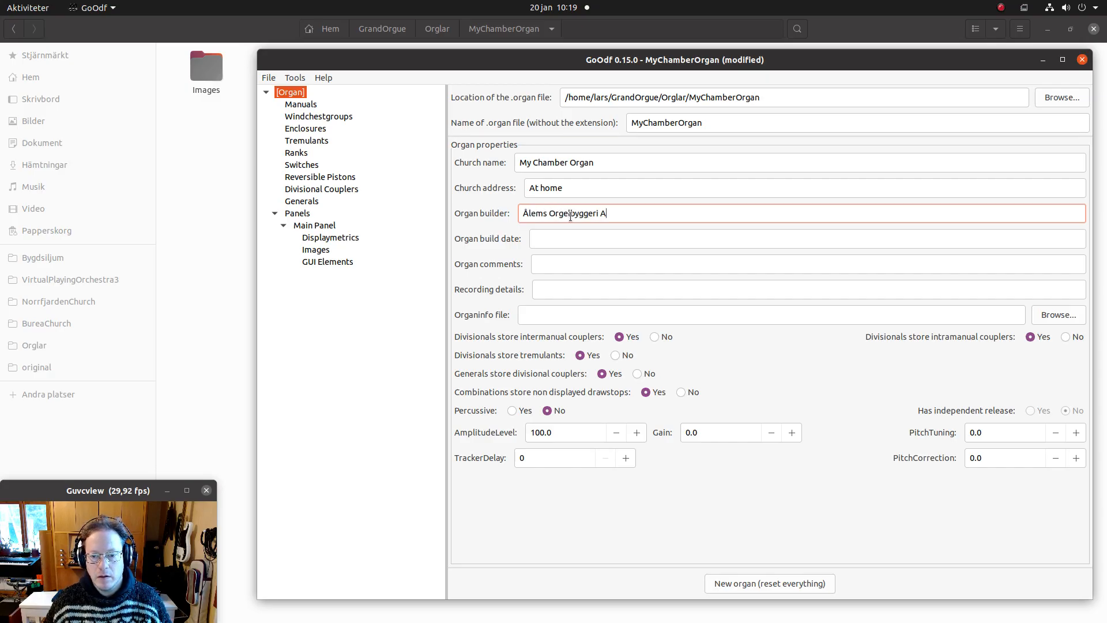
Set the organ build date to 1969.
left_click(567, 238)
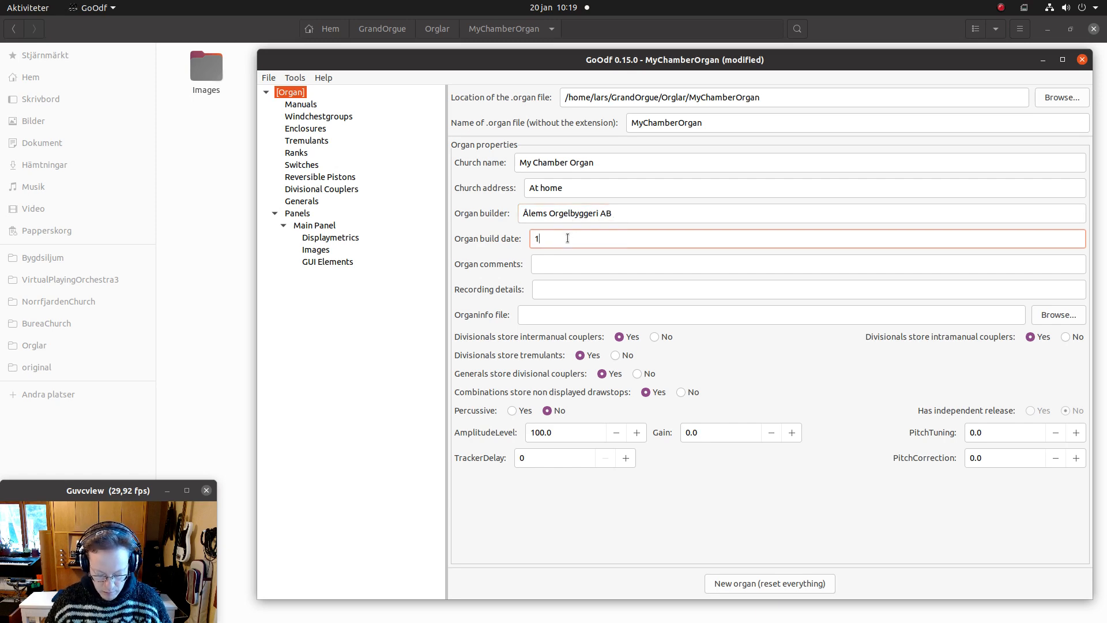
type("197")
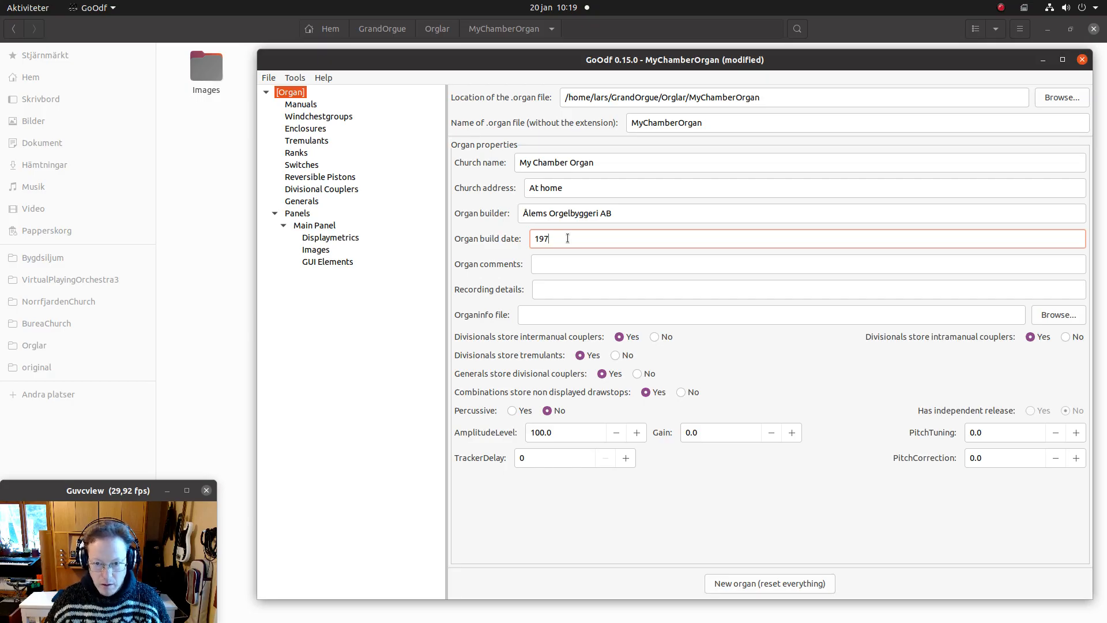
key("BackSpace")
type("6")
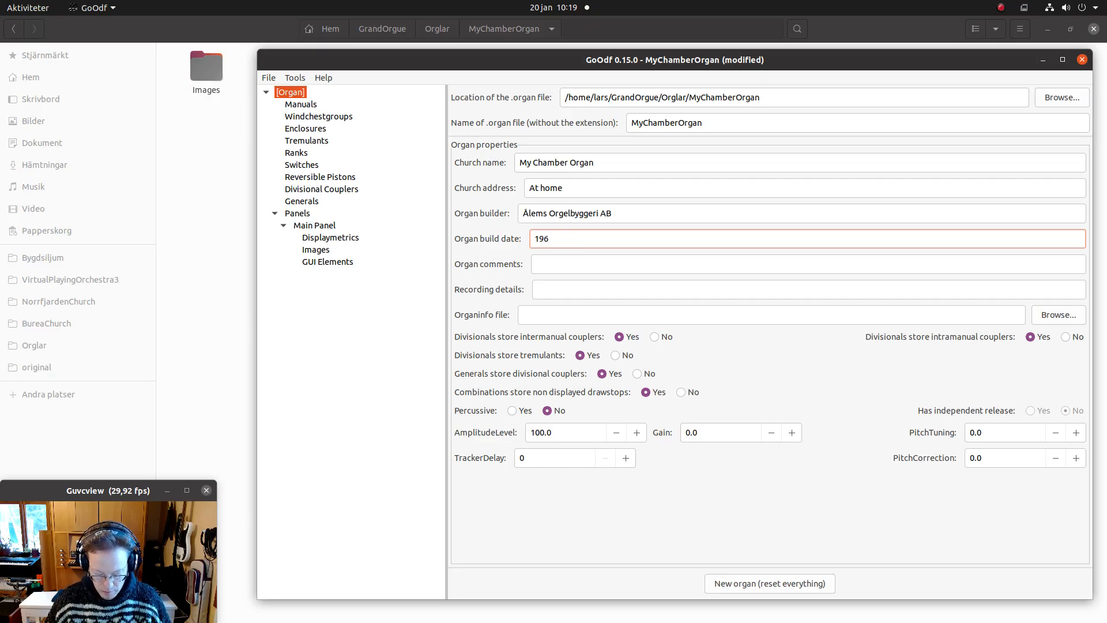
type("9")
Enter "Just for demonstration really" as the organ comments.
left_click(564, 264)
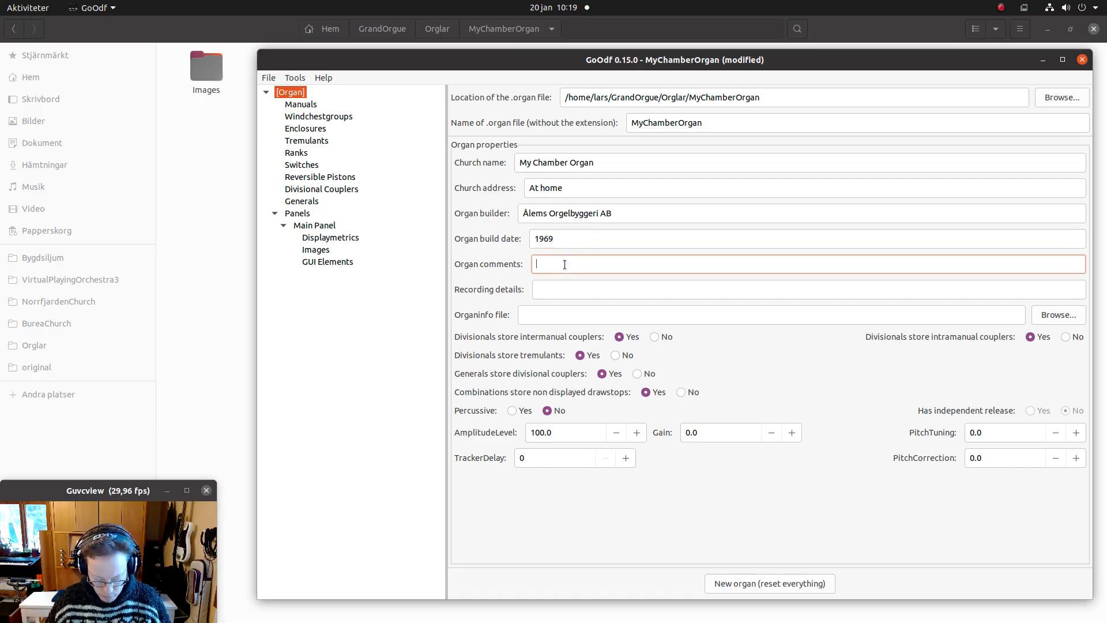
type("Just")
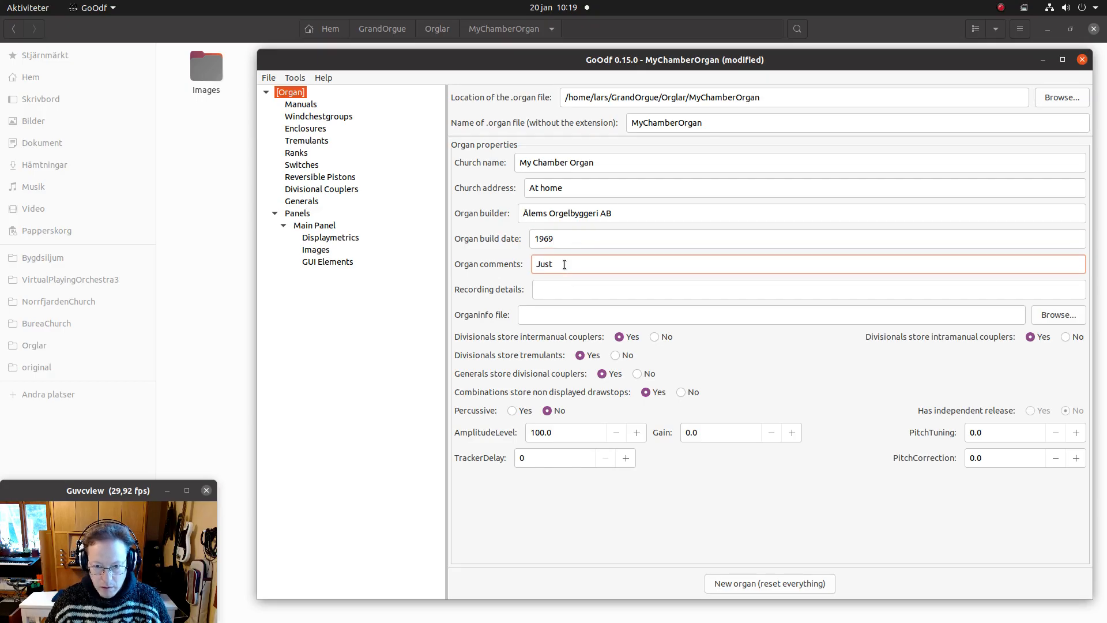
type(" for demon")
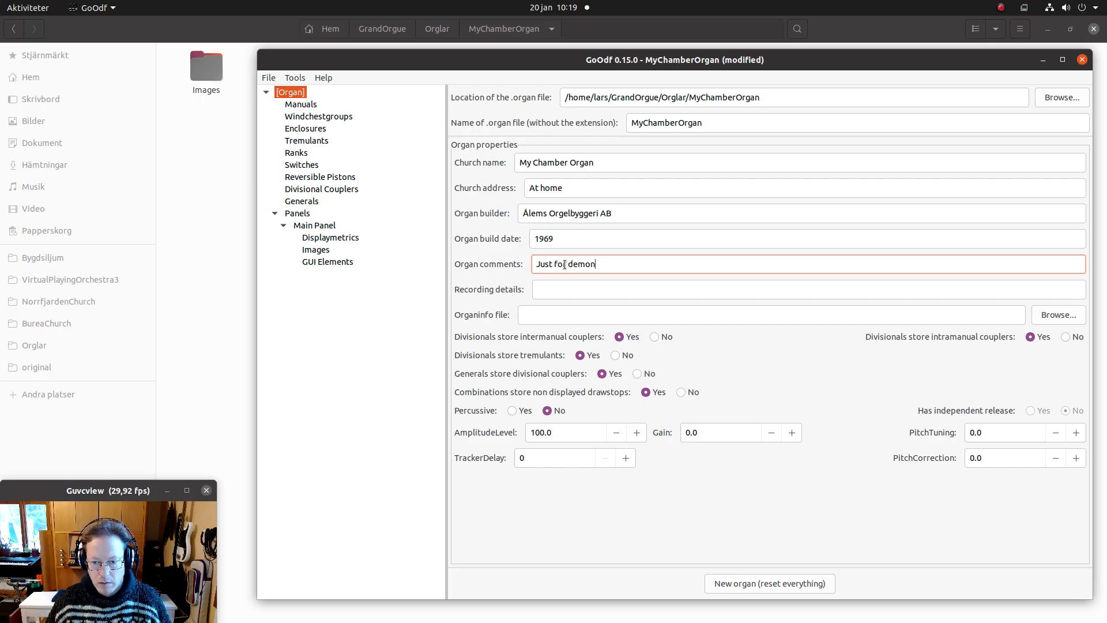
type("stration really")
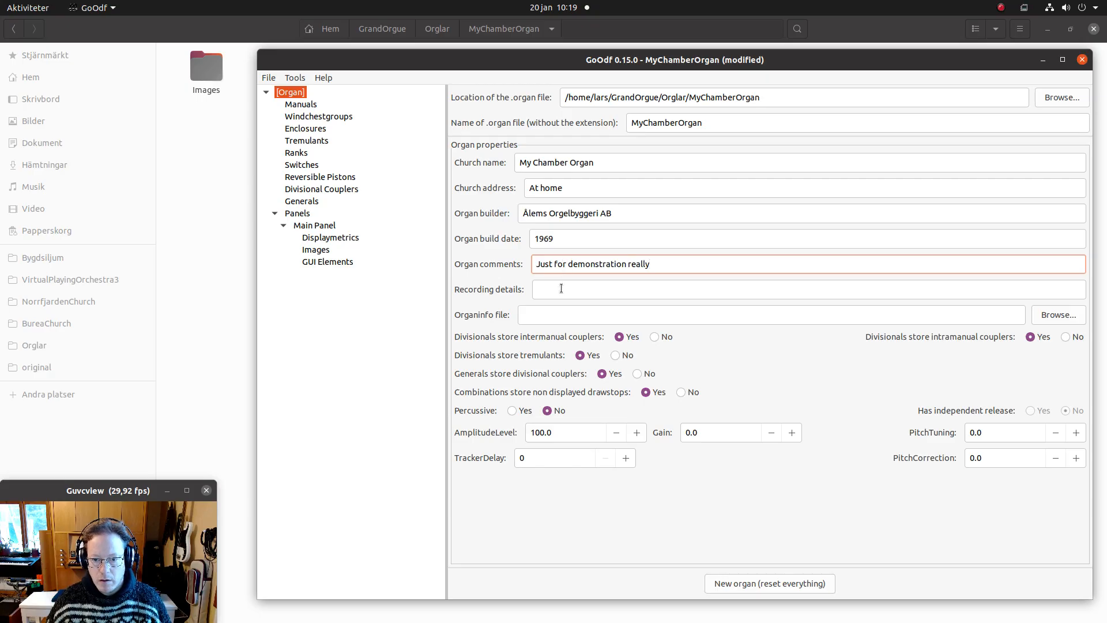
Fill in the recording details, stating that the organ was recorded at home, with the recordist's full name and the year 2024.
left_click(561, 288)
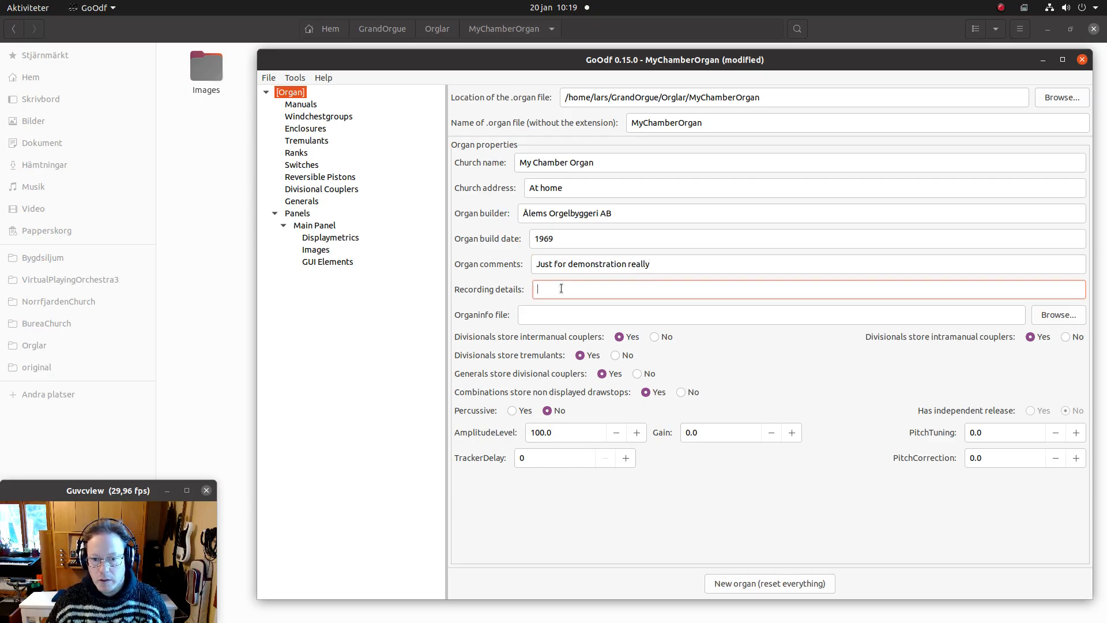
type("Recorde")
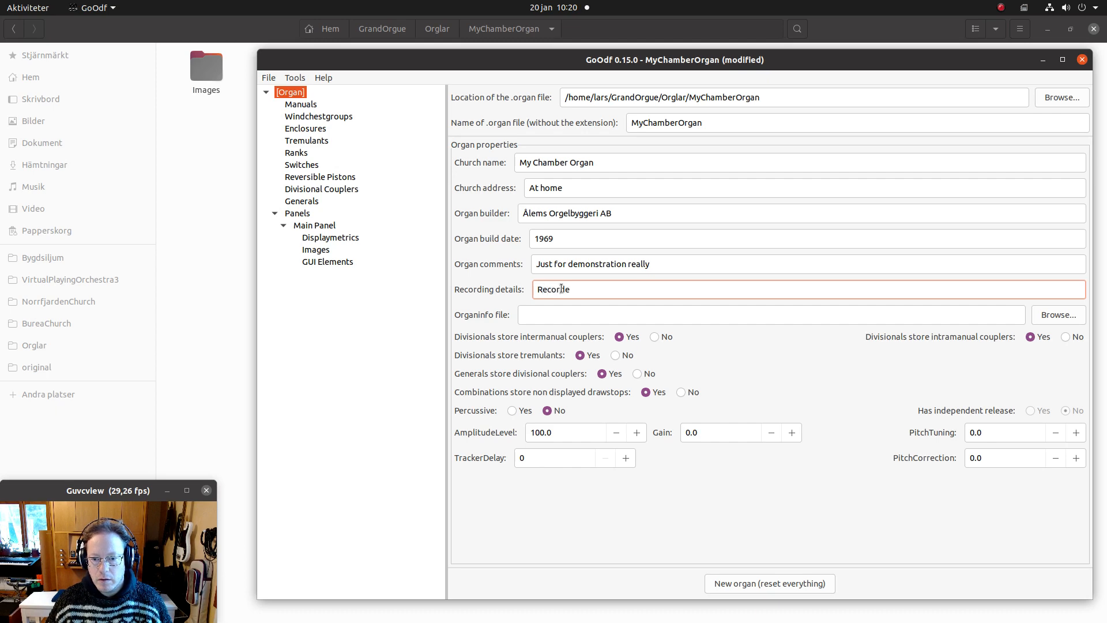
type("d at hom")
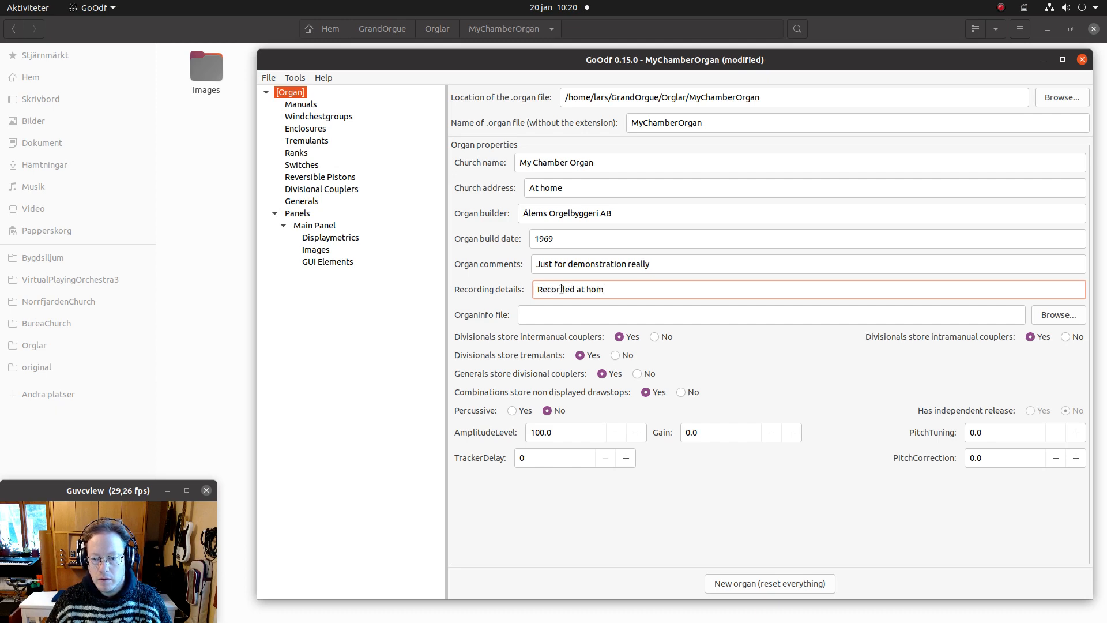
type("e by Lars Palo")
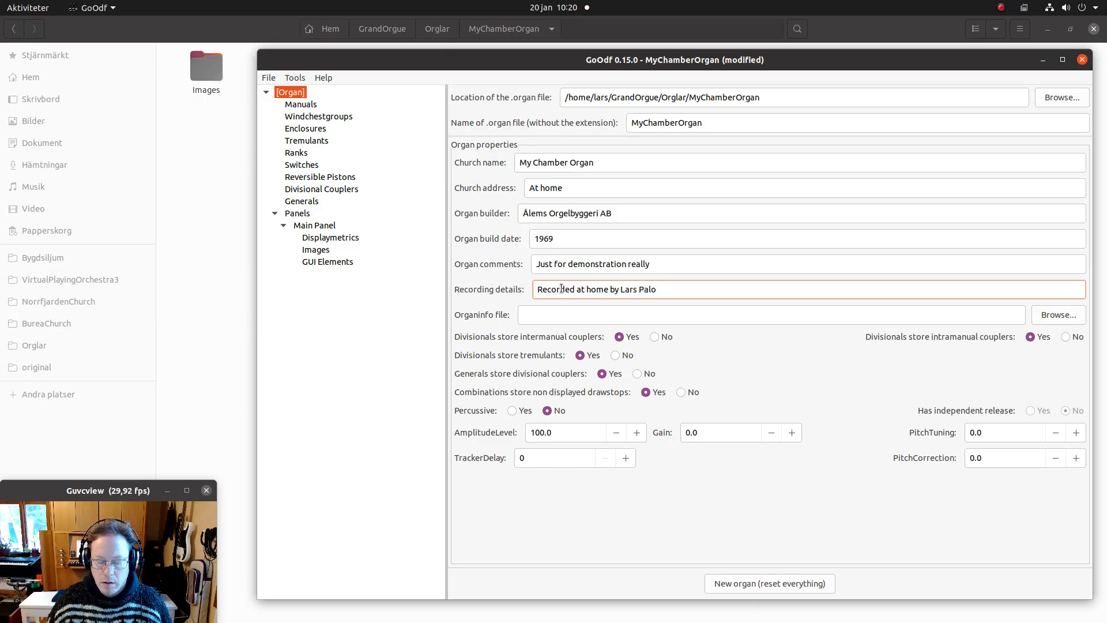
type(" 2024")
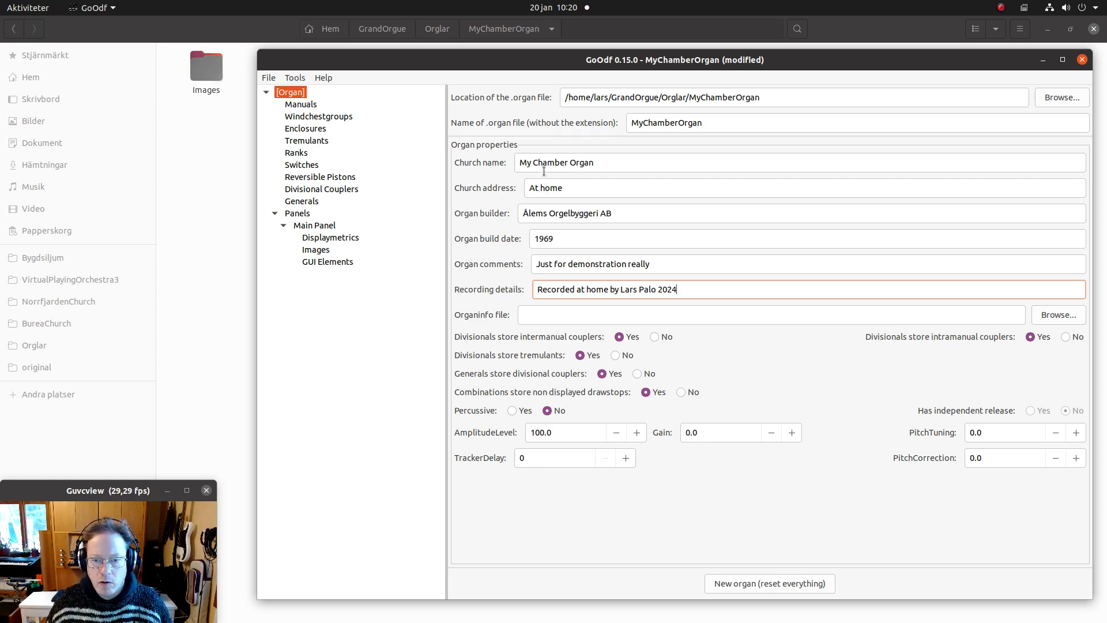
Add two new windchest groups and rename the first one "XY windchest".
left_click(310, 117)
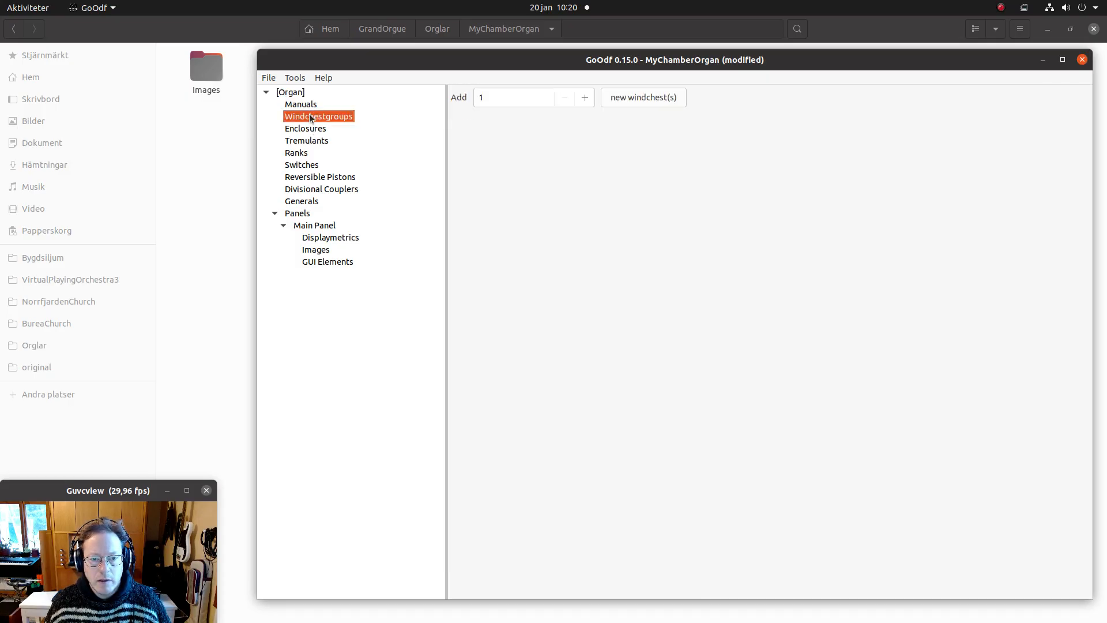
left_click(585, 98)
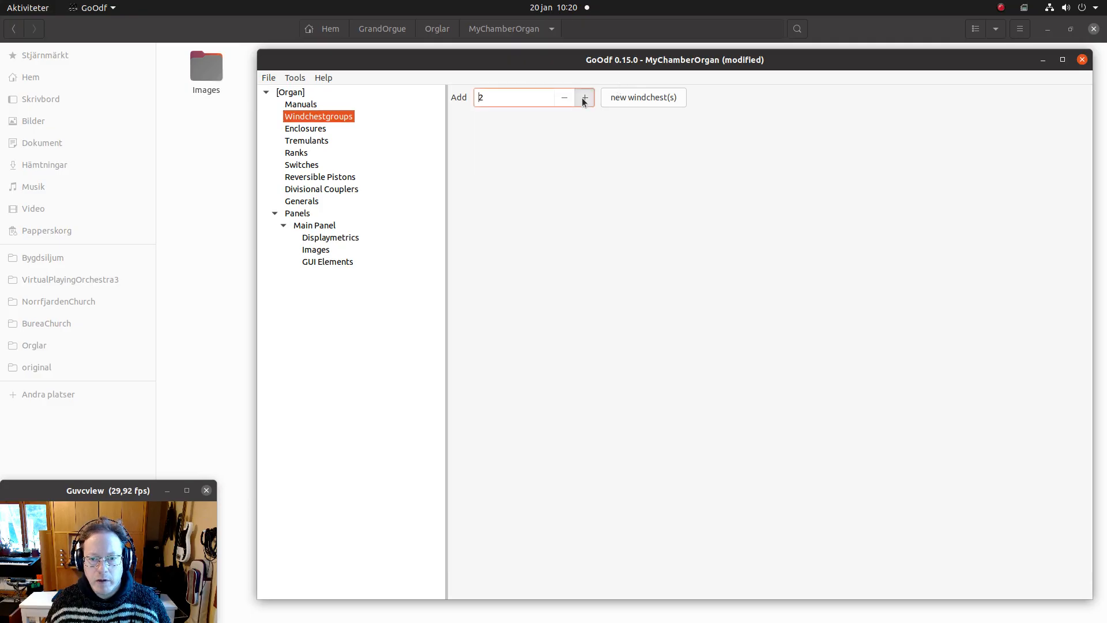
left_click(618, 98)
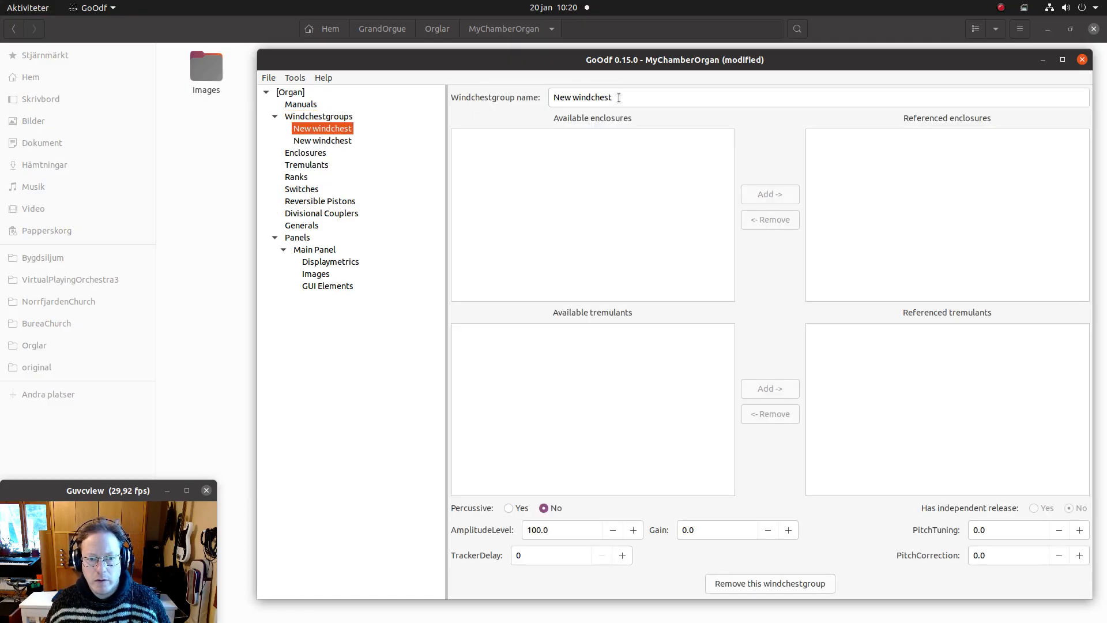
left_click_drag(578, 98, 512, 99)
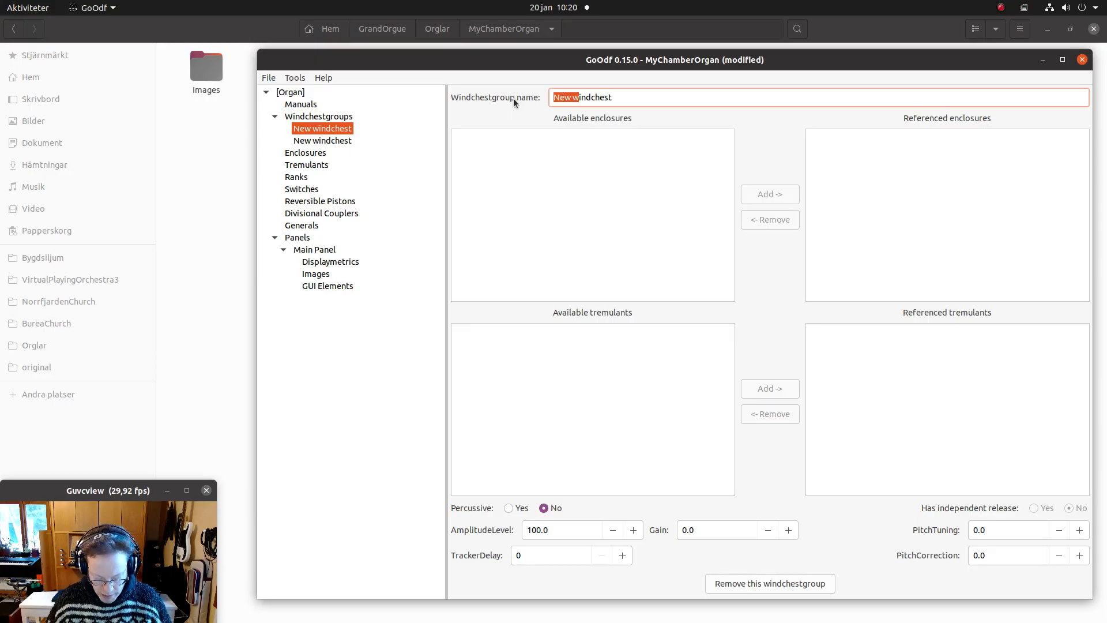
type("XY w")
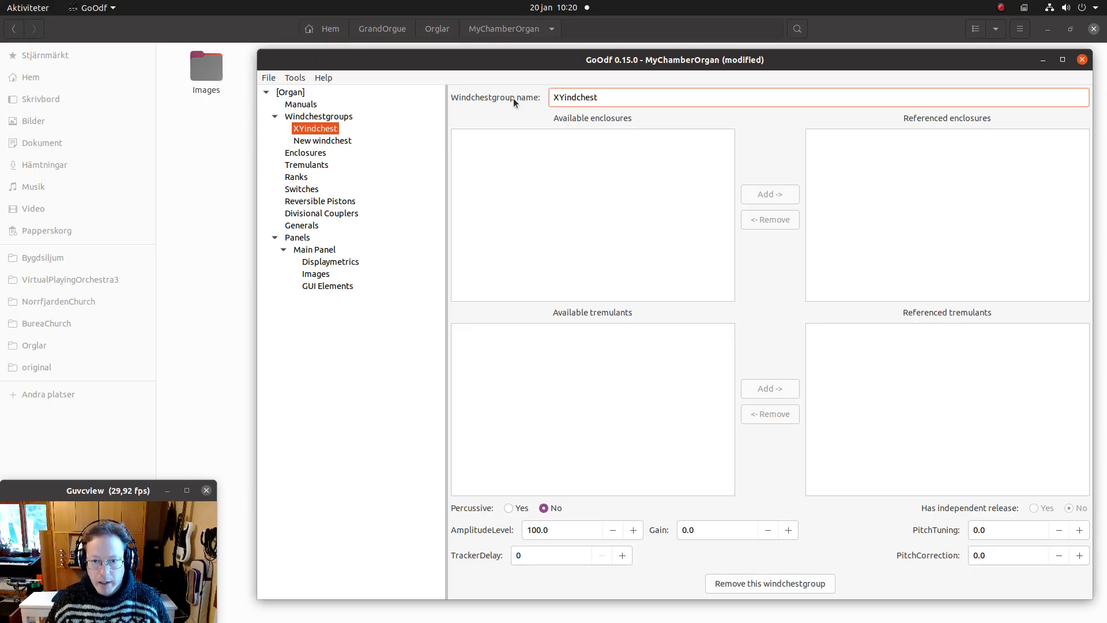
Rename the second windchest group "AB windchest" and check both windchest groups.
left_click(341, 140)
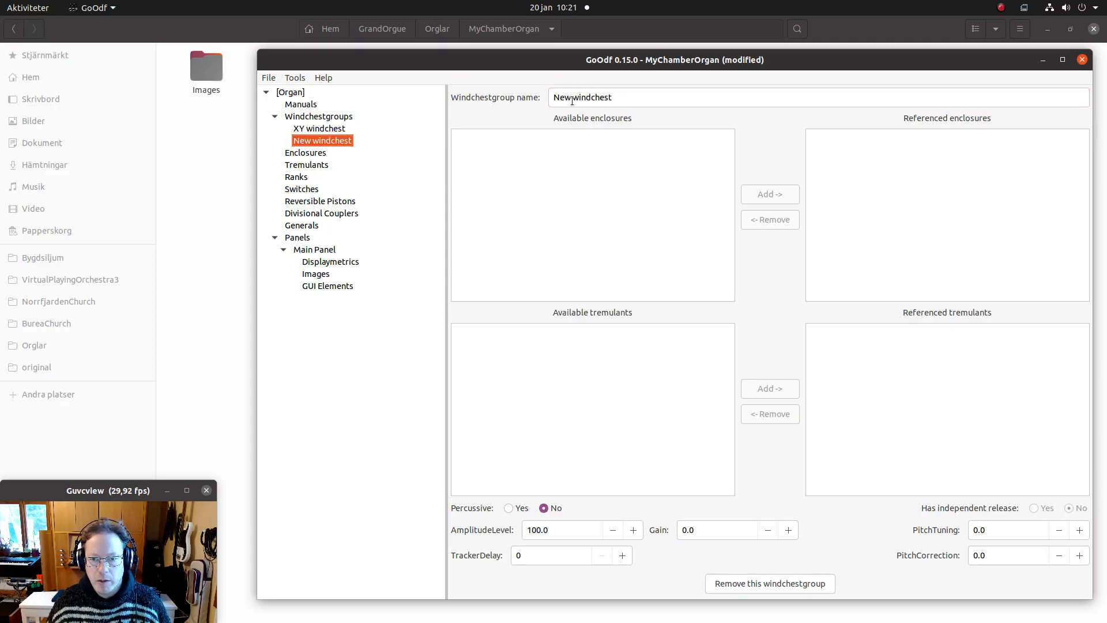
left_click_drag(574, 97, 440, 97)
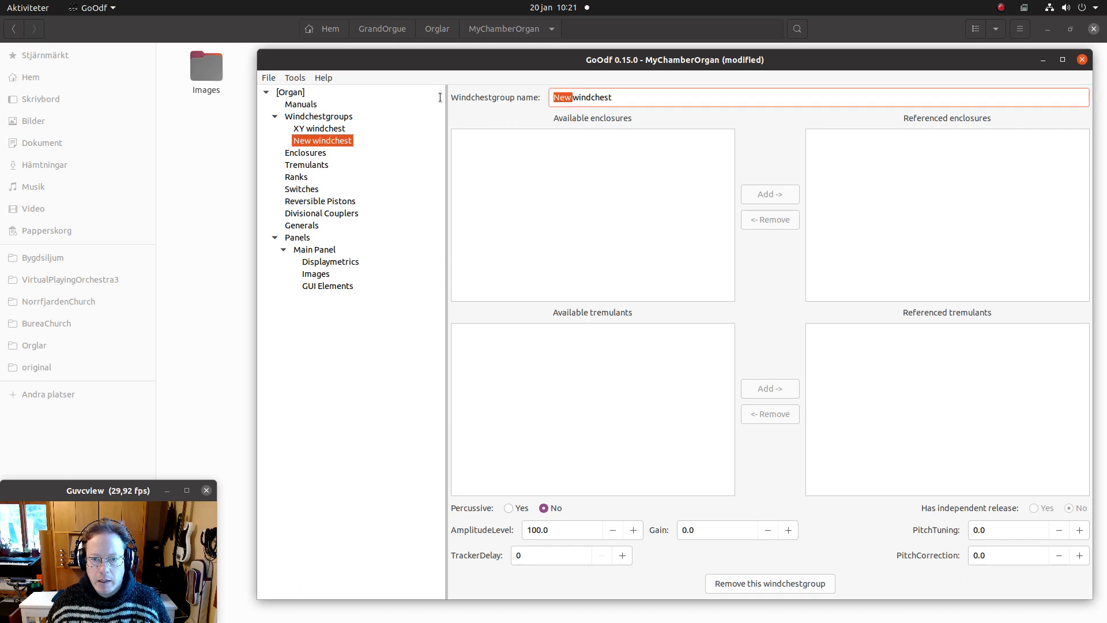
type("AB")
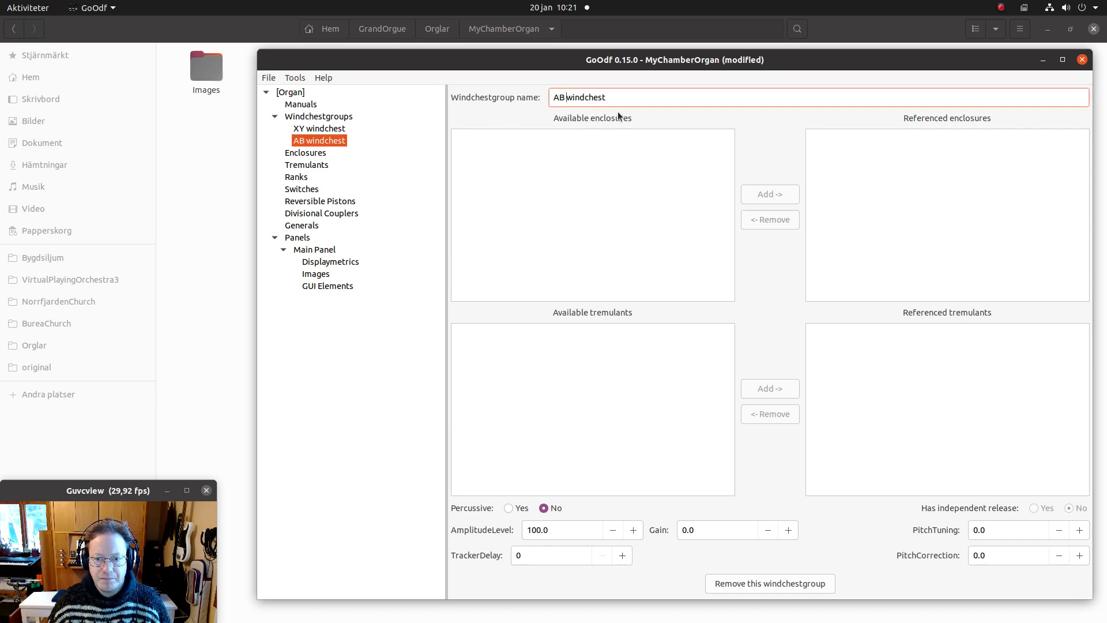
left_click(300, 132)
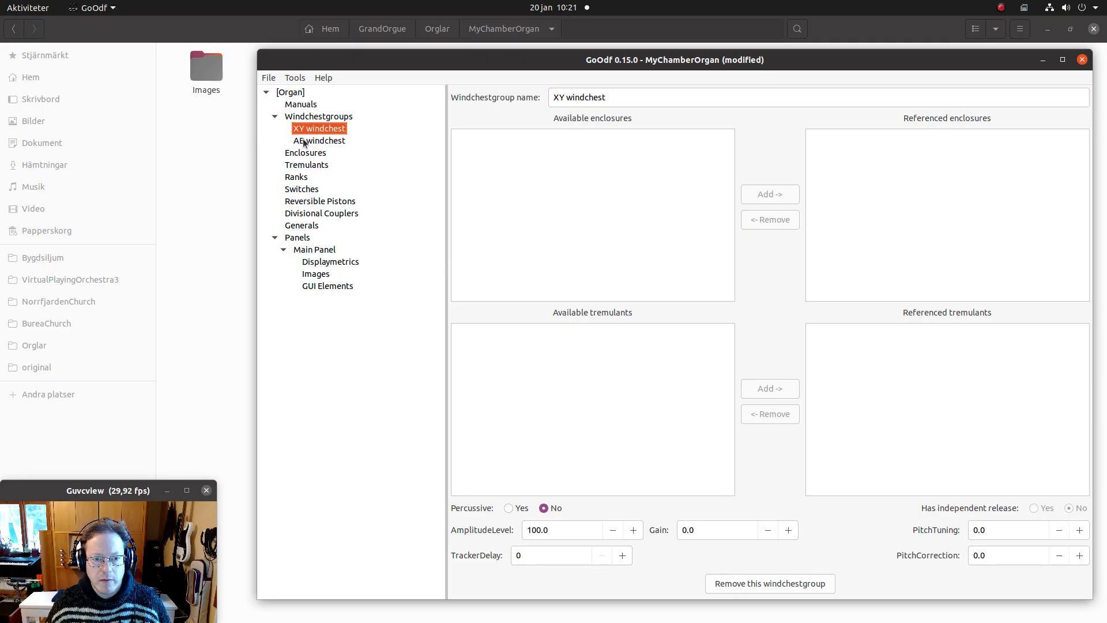
left_click(305, 141)
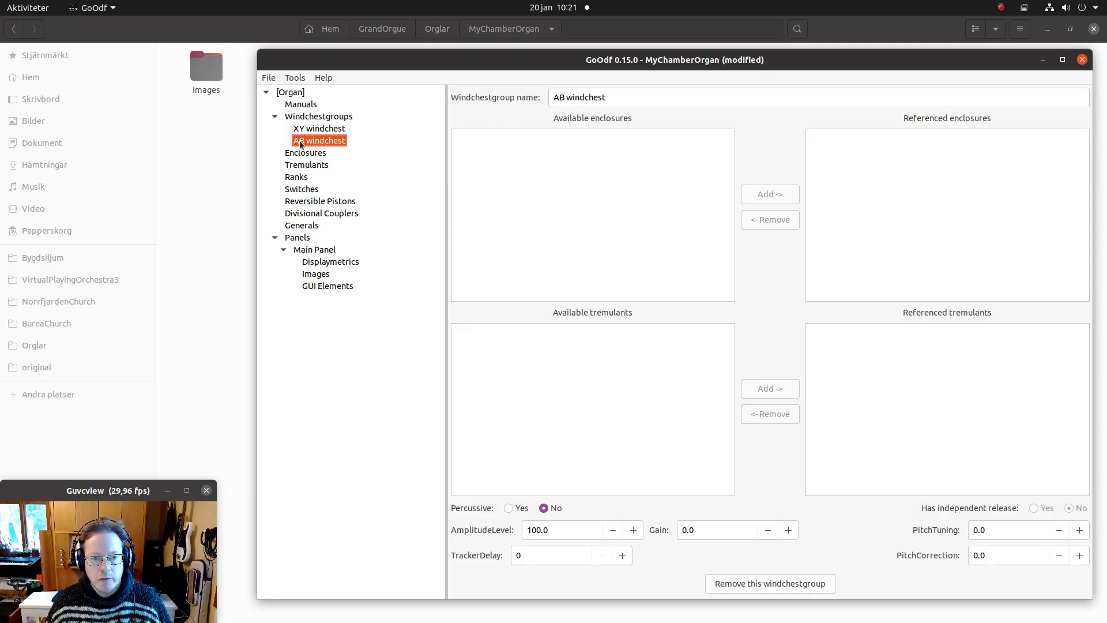
Add a new manual to the organ and shorten its name to "Manual".
left_click(294, 105)
left_click(504, 99)
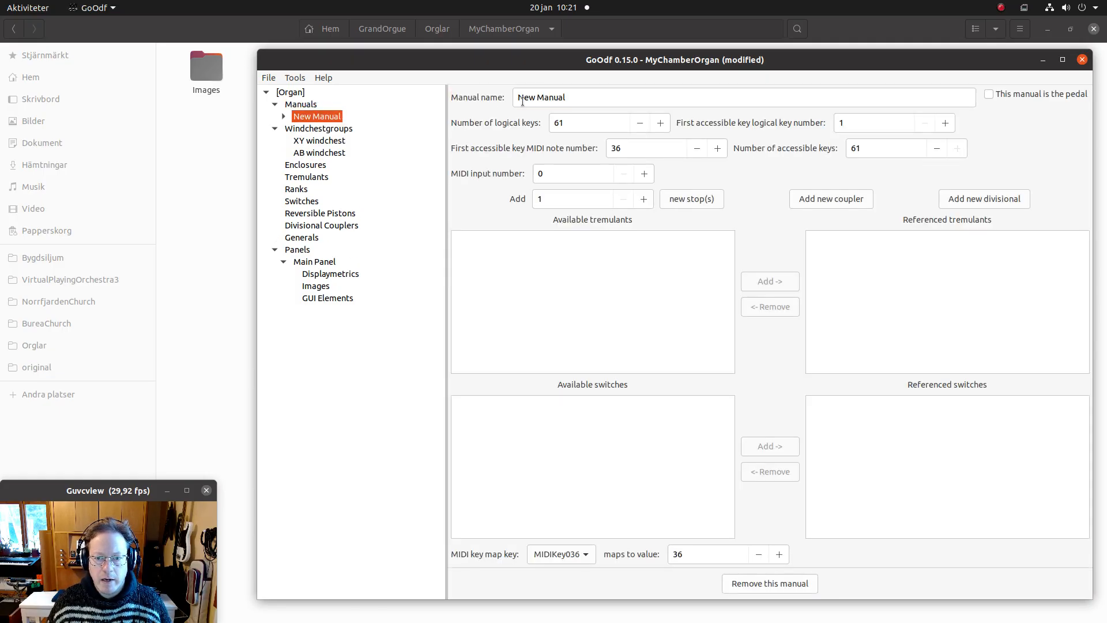
double_click(528, 98)
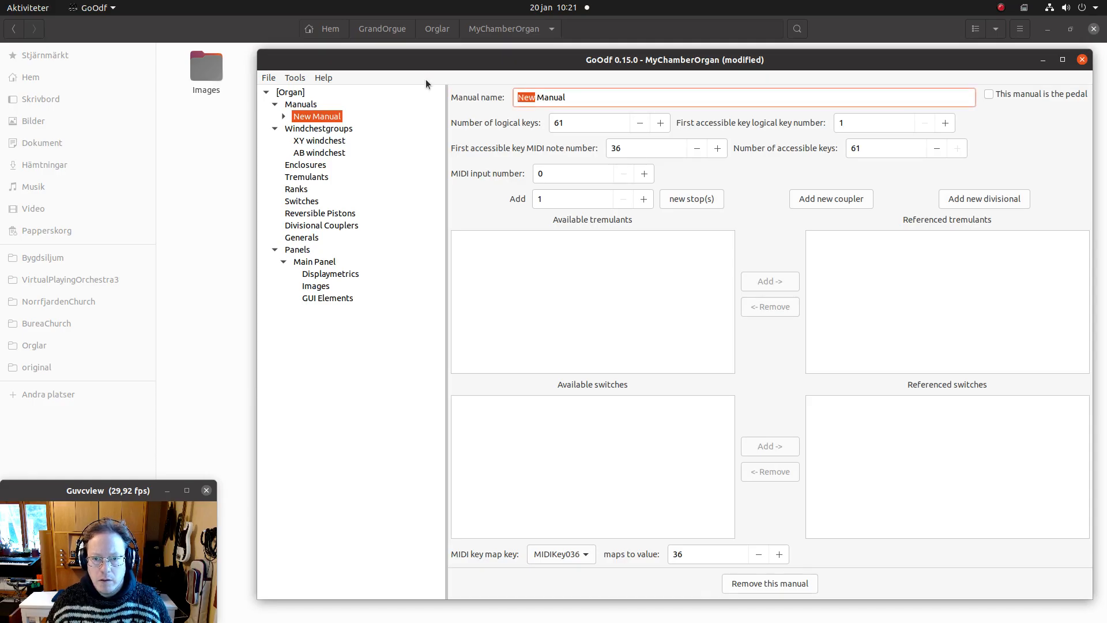
key("Delete")
key("Delete")
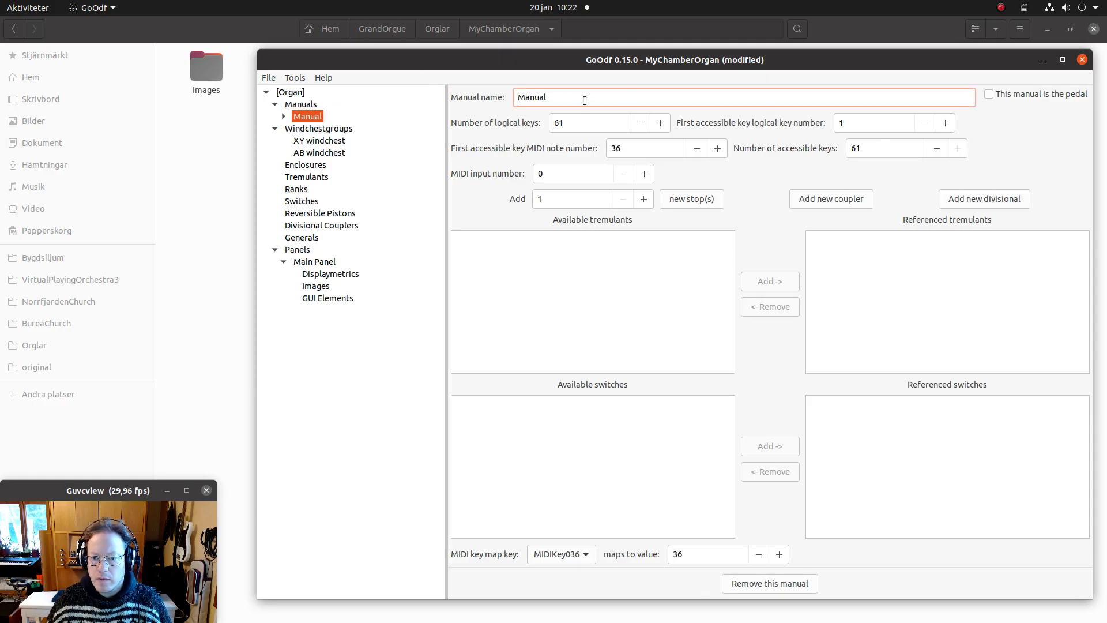
Set the manual's number of logical keys to 54 and its MIDI input number to 2.
key("Tab")
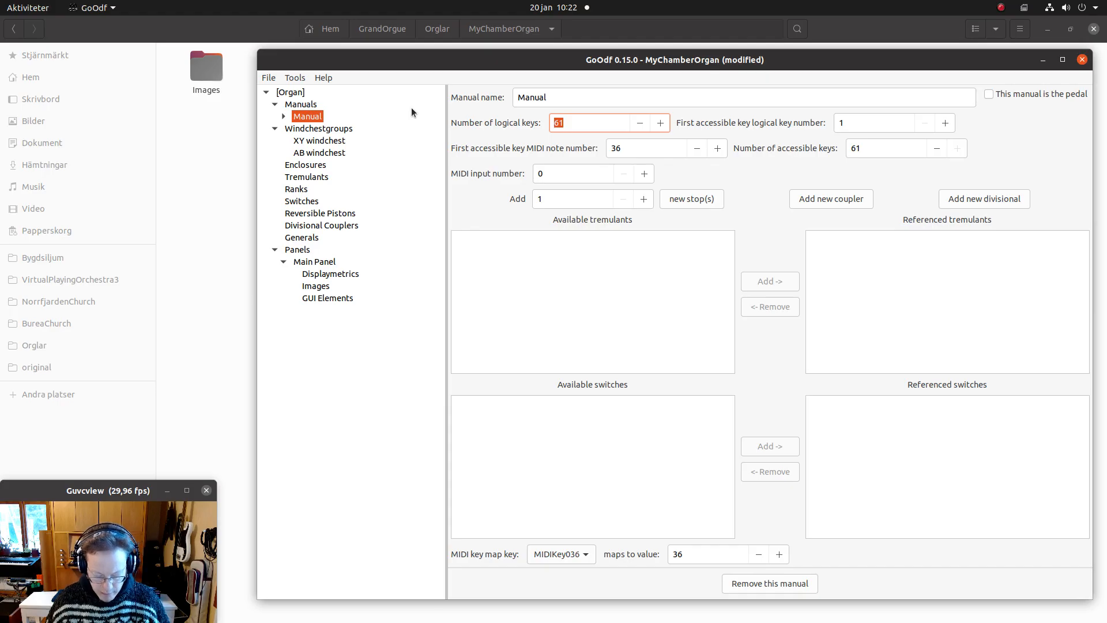
type("54")
key("Tab")
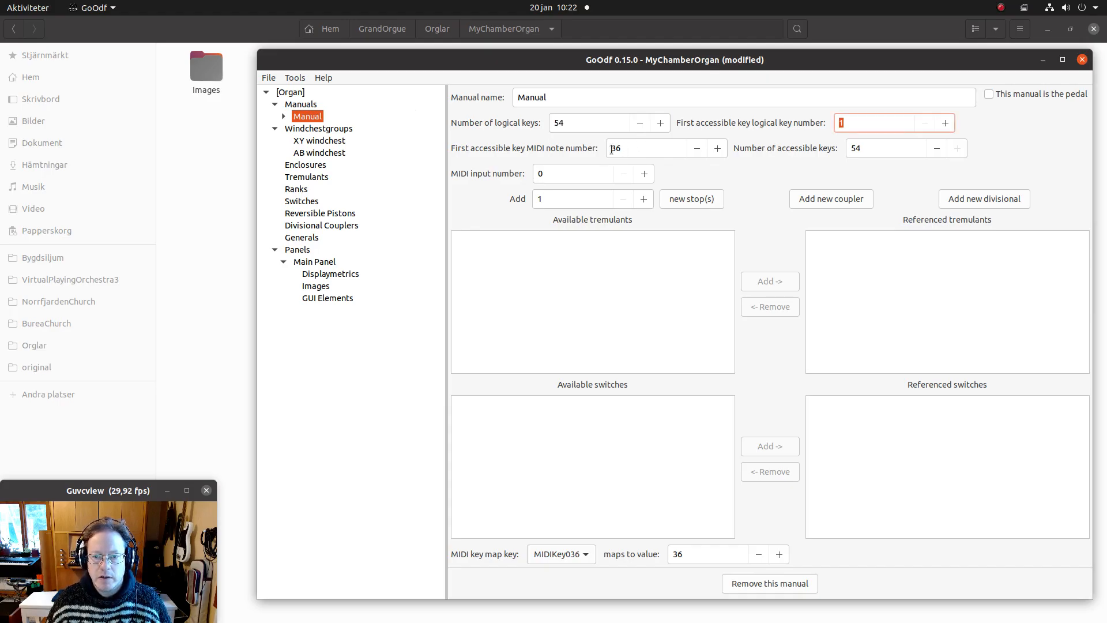
left_click(644, 174)
left_click(644, 173)
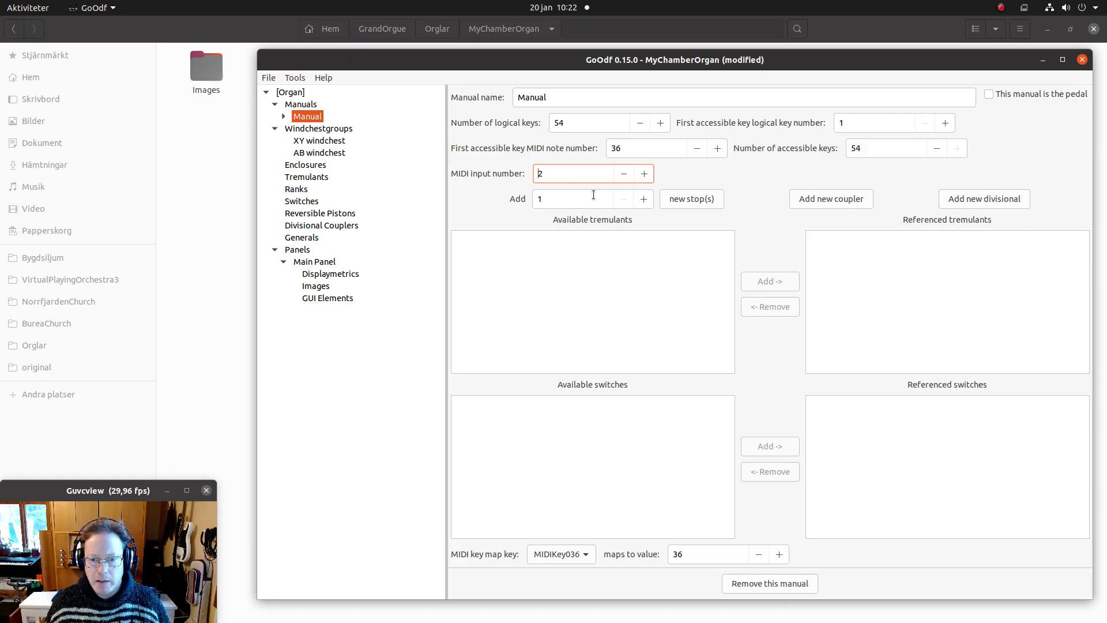
Add eight new stops to the manual in one go.
key("Tab")
type("8")
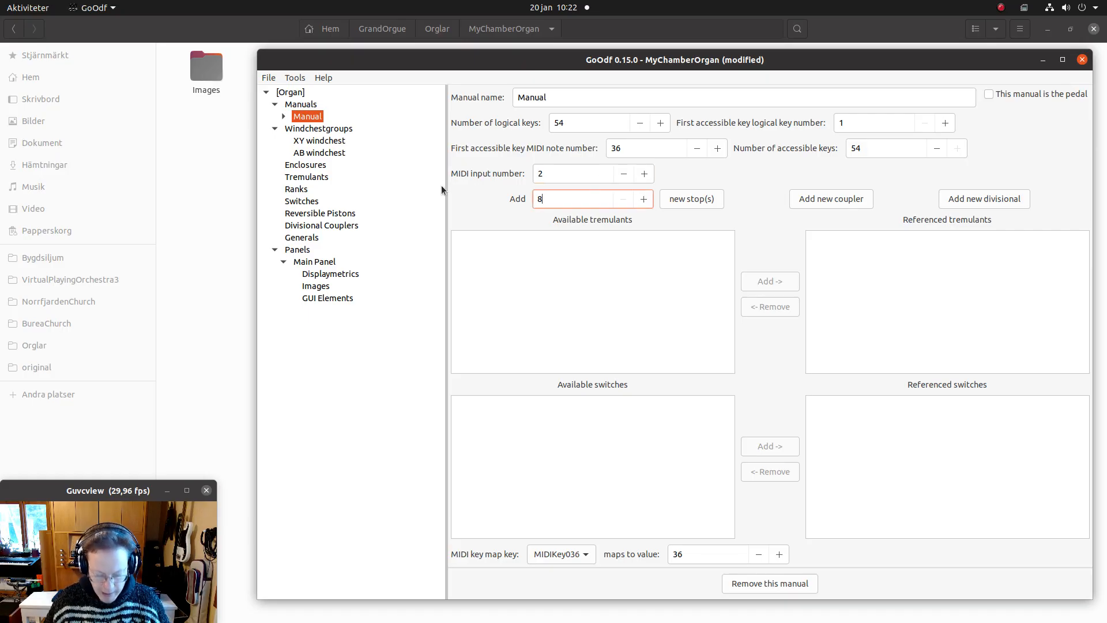
key("Tab")
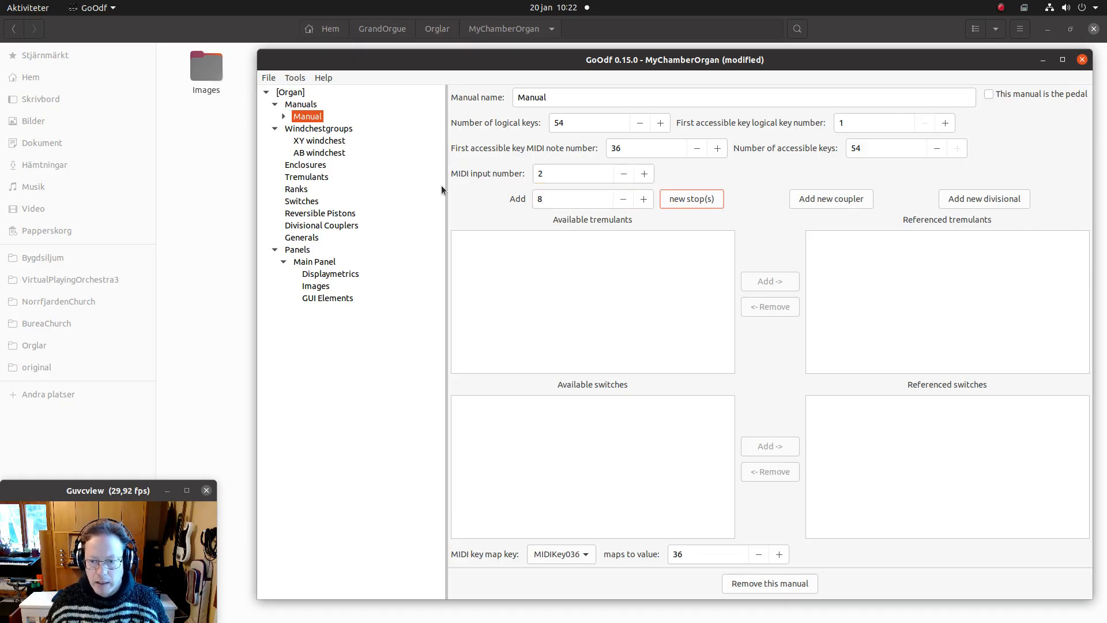
left_click(688, 199)
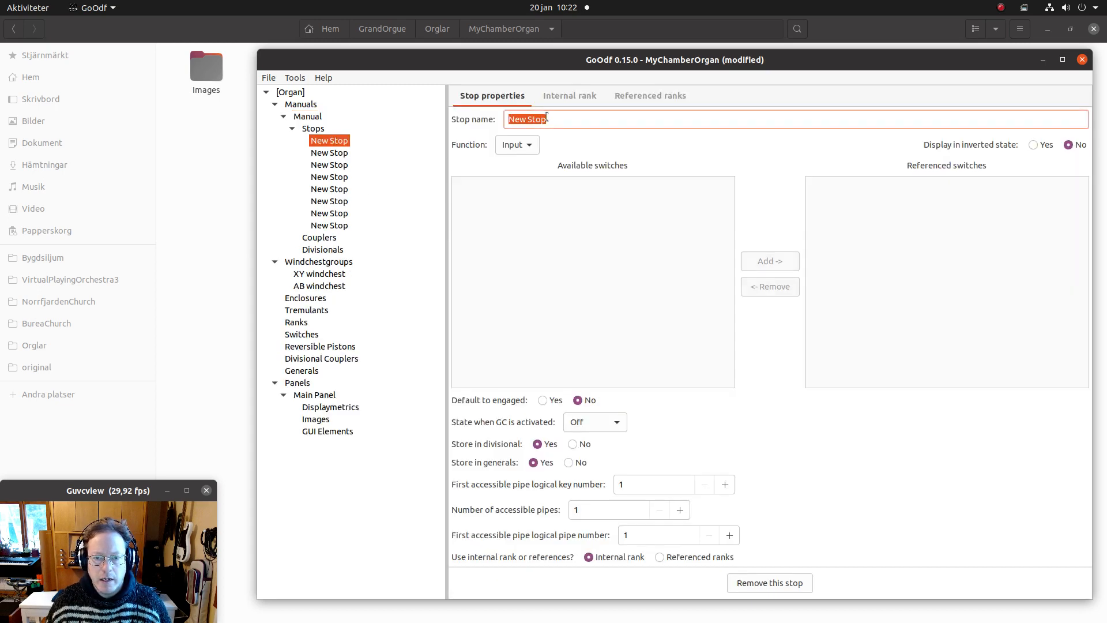
Rename the first stop "Gedackt 8' (XY)" and select the "' (XY)" ending of its name.
type("G")
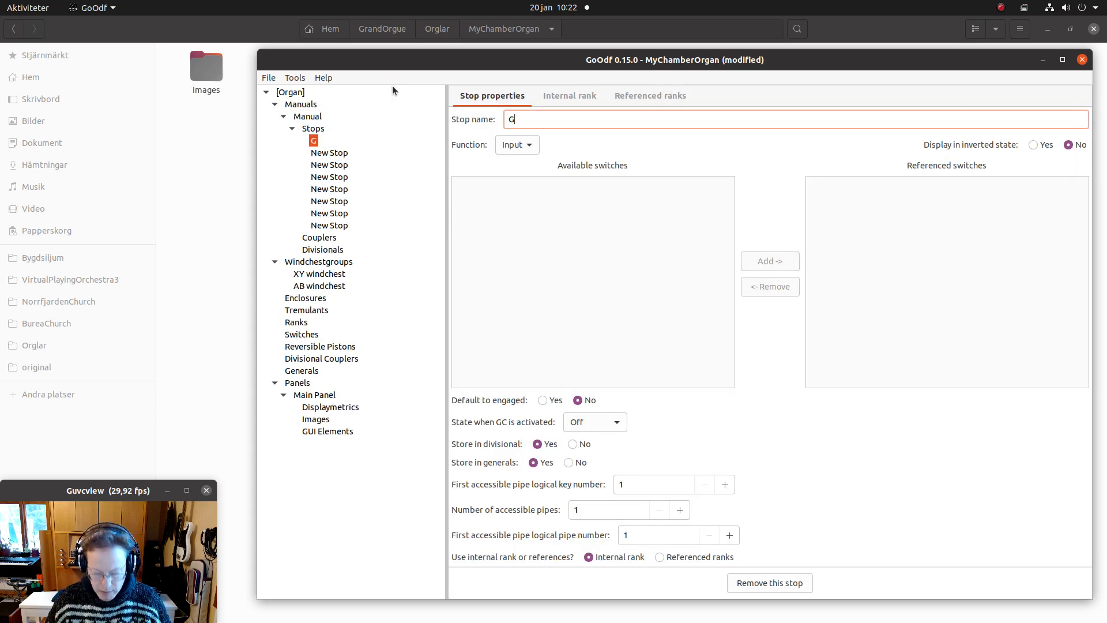
type("edackt 8' (")
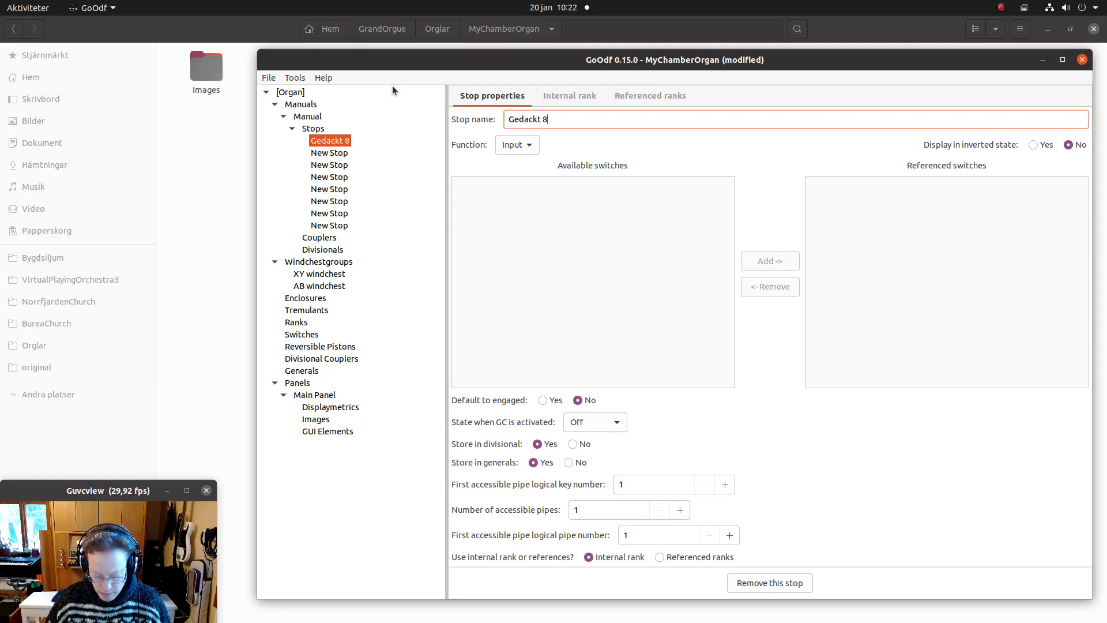
key("BackSpace")
type("(")
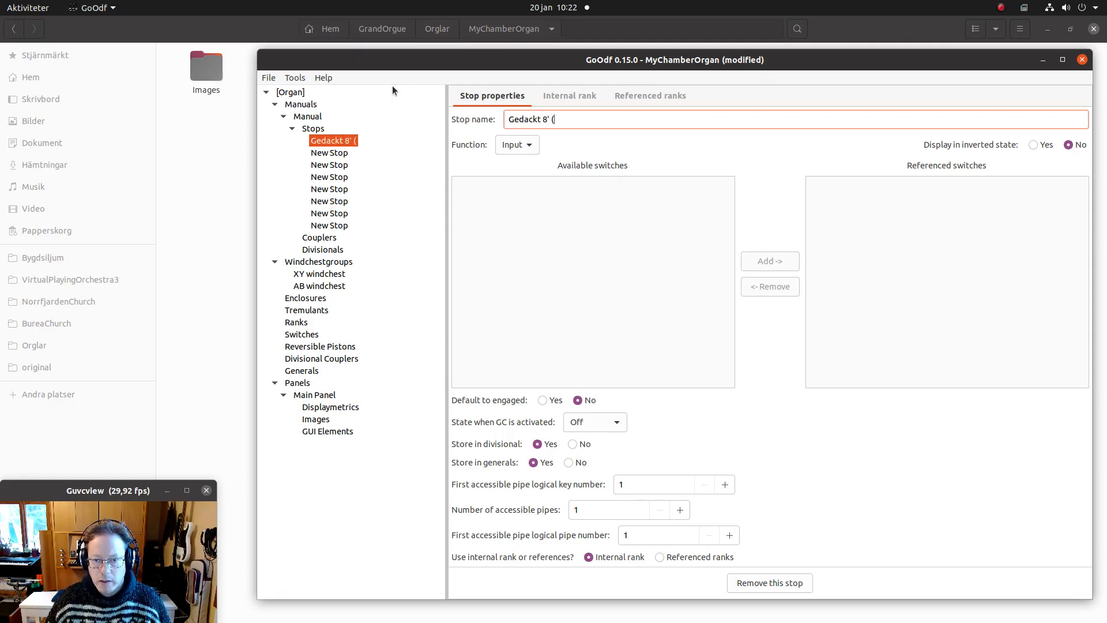
type("XY)")
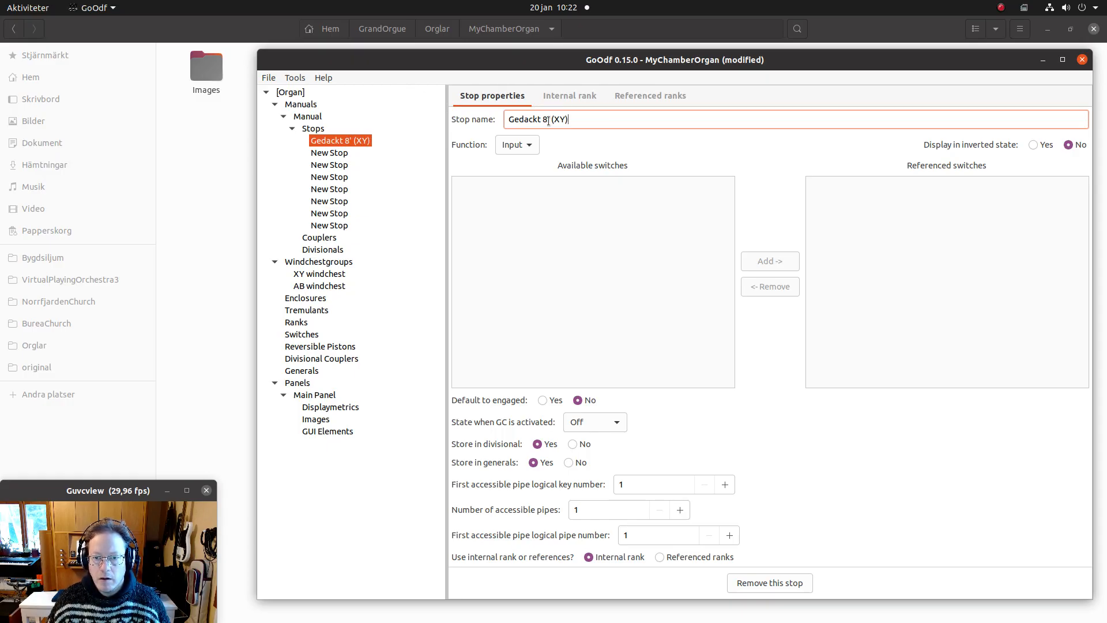
left_click_drag(549, 120, 575, 120)
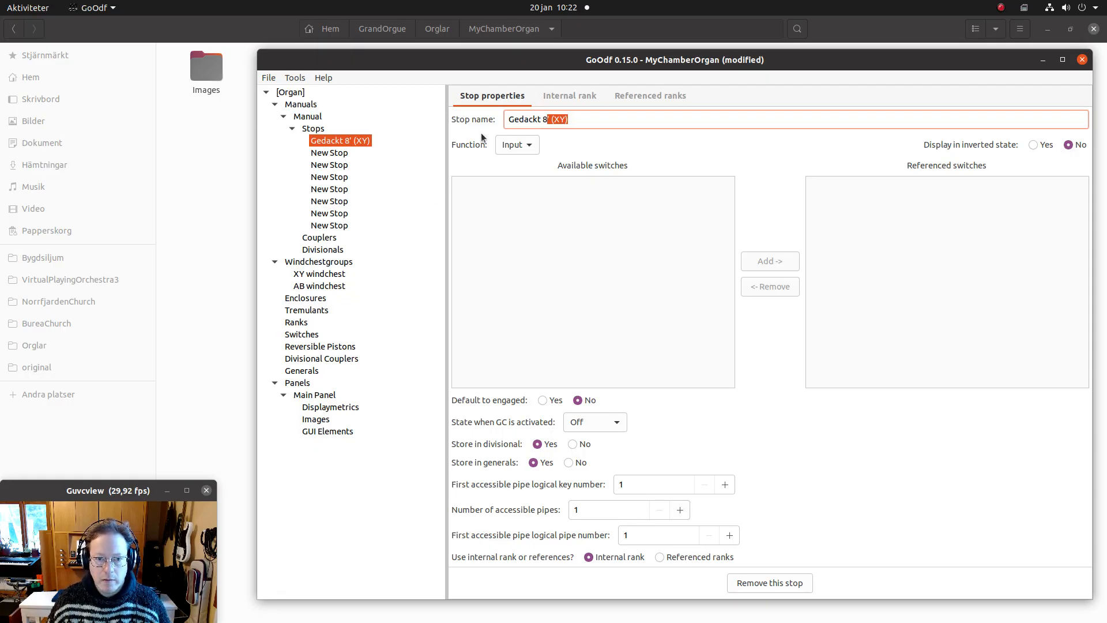
Rename the second stop of the manual "Rörflöjt 4' (XY)".
left_click(324, 153)
triple_click(562, 119)
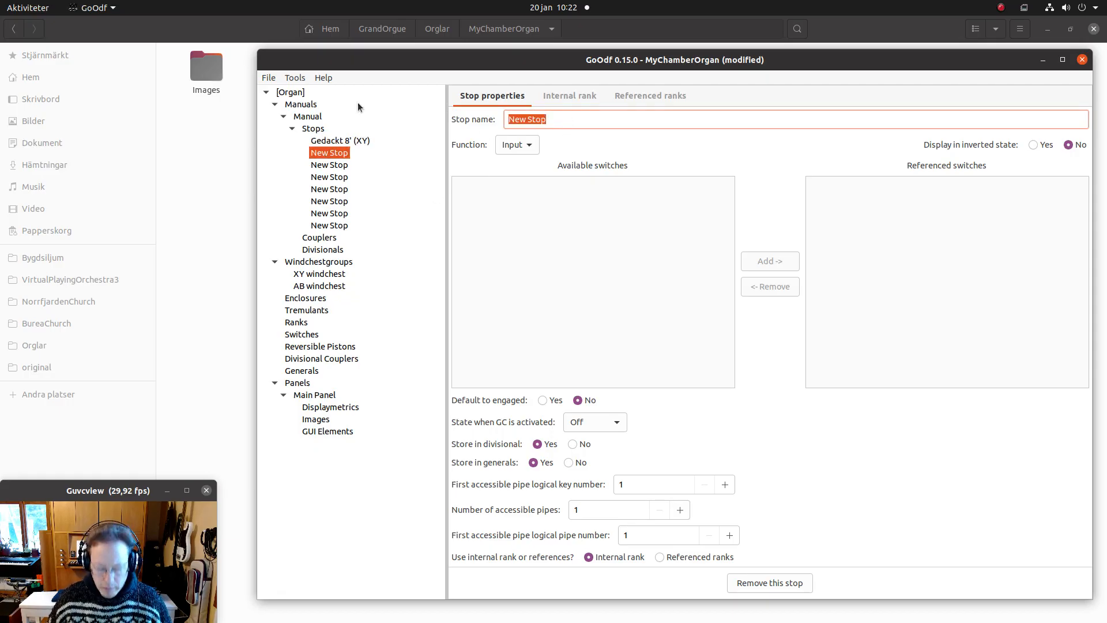
type("Rörf")
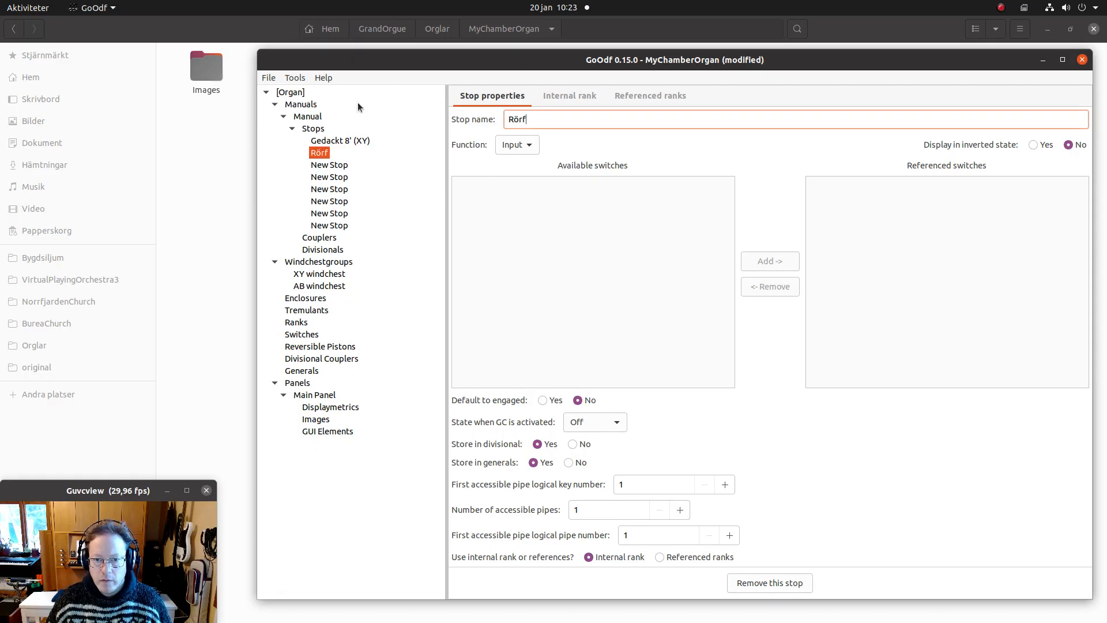
type("löjt 4")
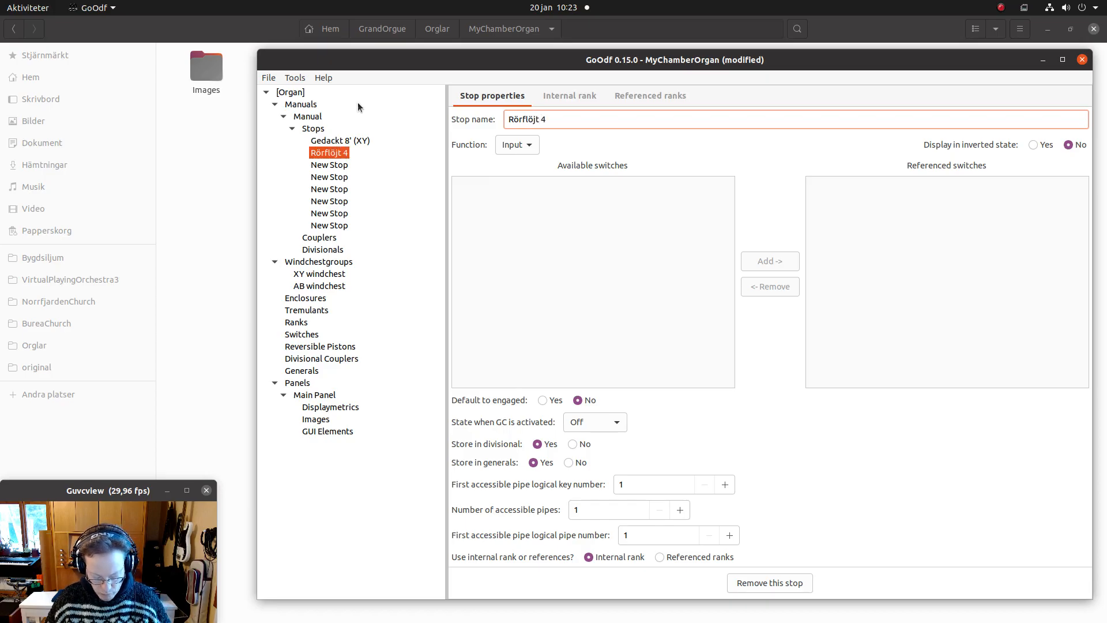
type("' (XY)")
Rename the third stop of the manual "Principal 2' (XY)".
left_click(341, 165)
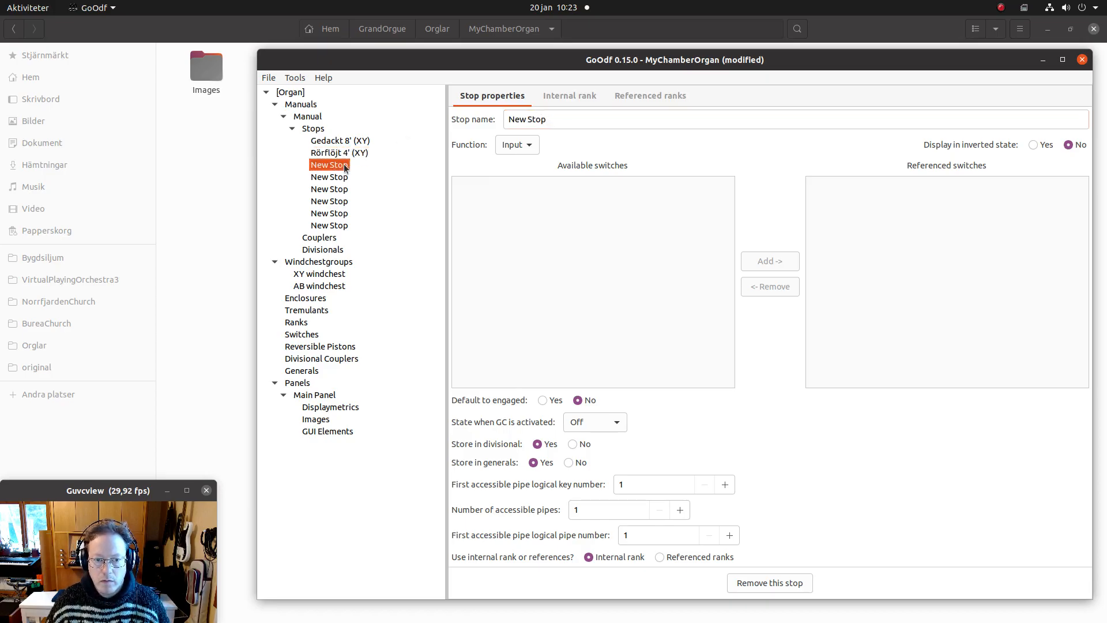
key("Tab")
type("Pri")
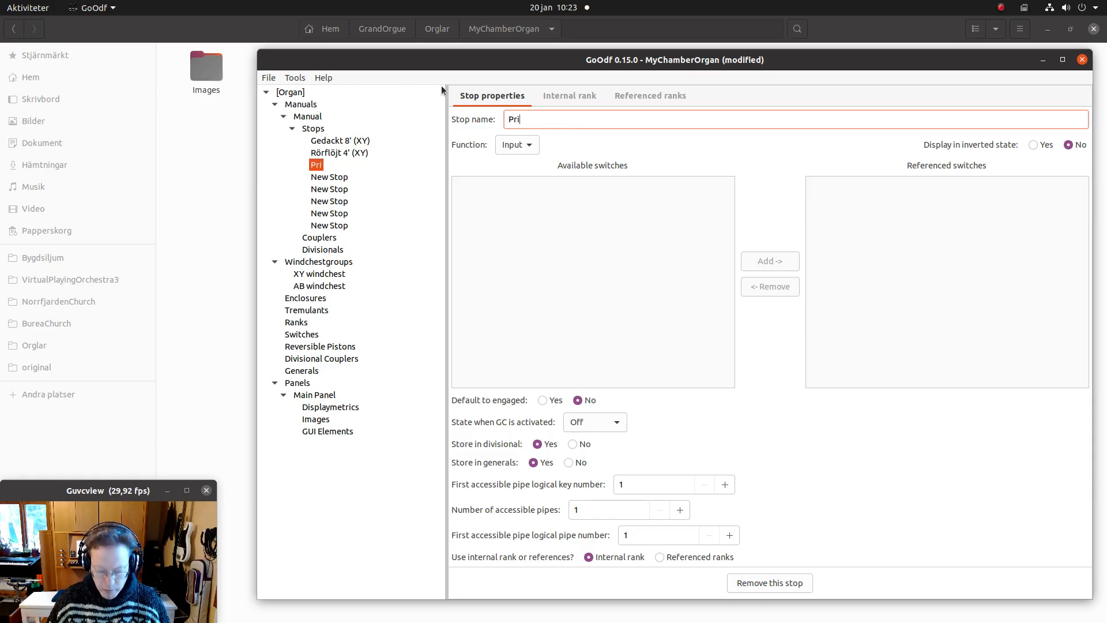
type("ncipa")
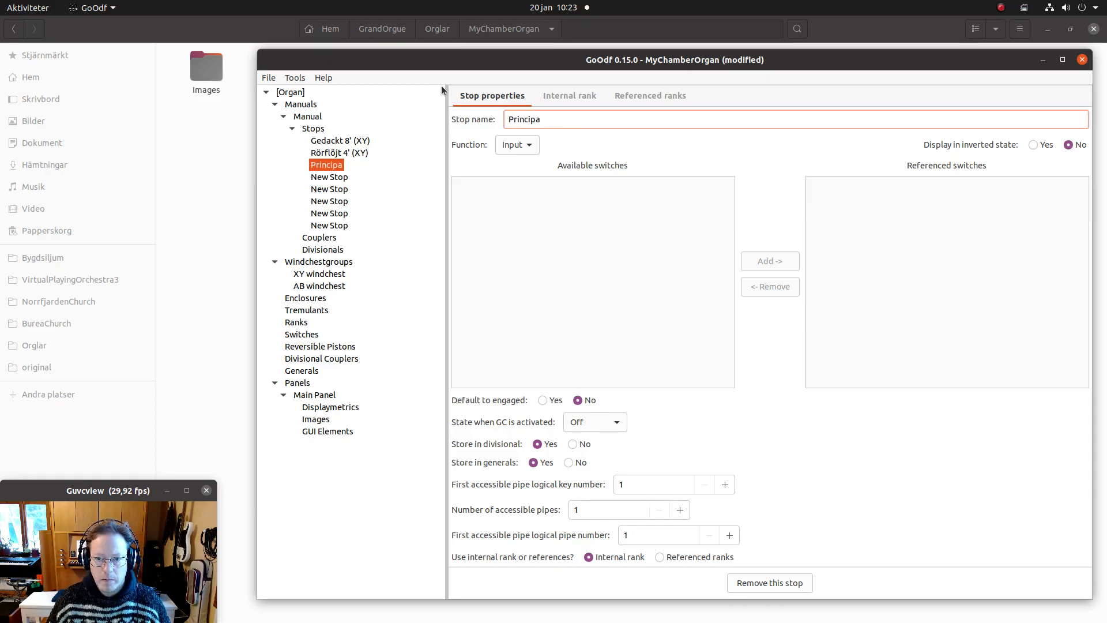
type("l 2' (XY)")
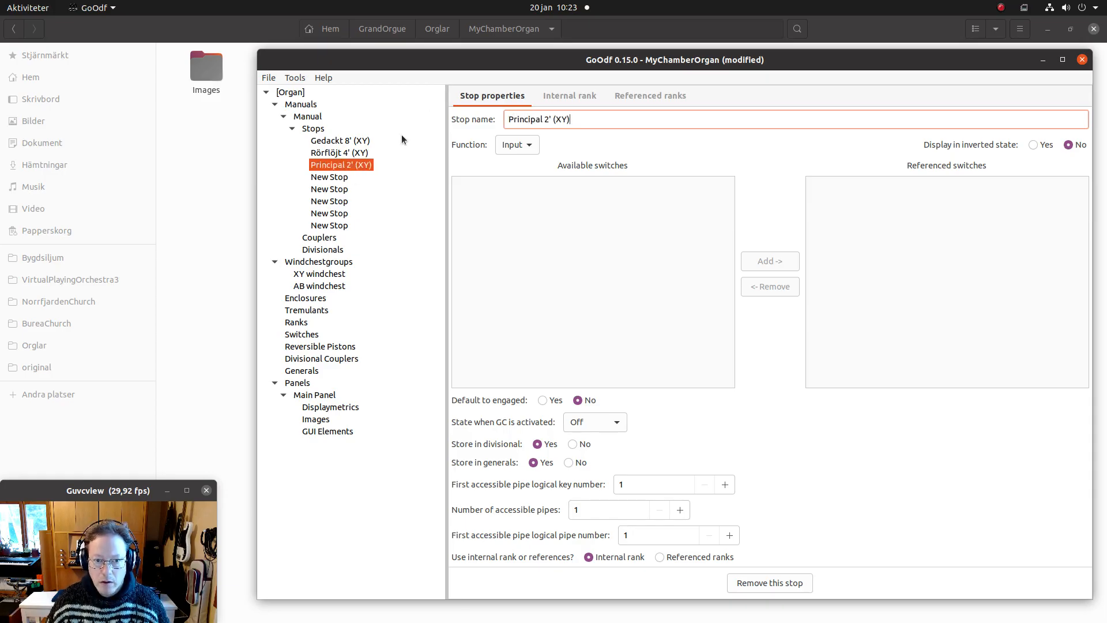
Rename the fourth stop of the manual "Sivflöjt 1' (XY)".
left_click(331, 176)
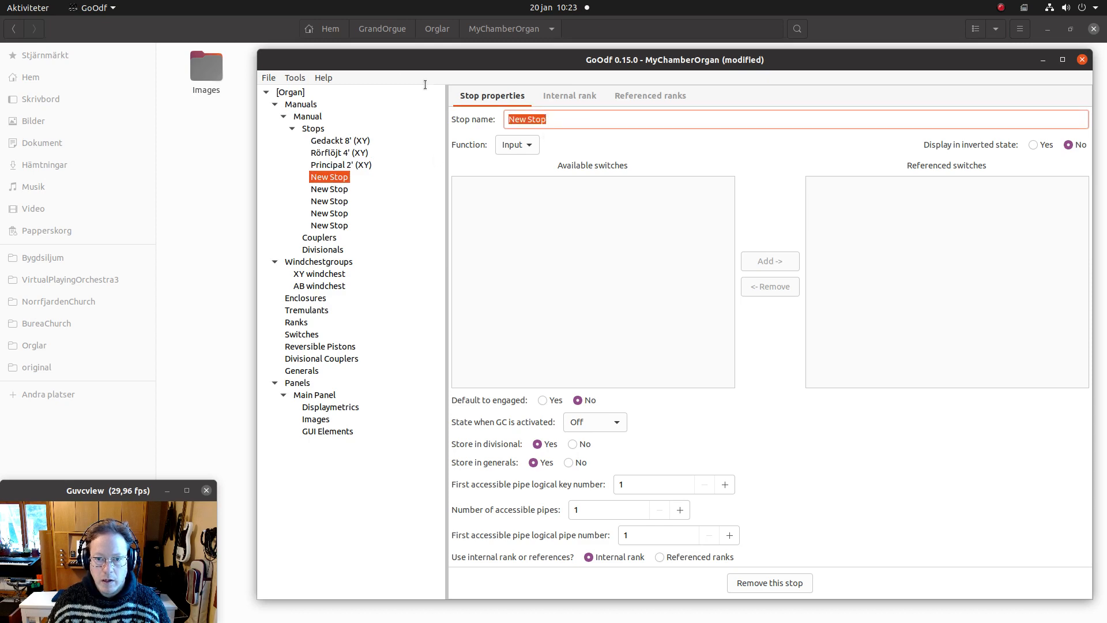
type("Siv")
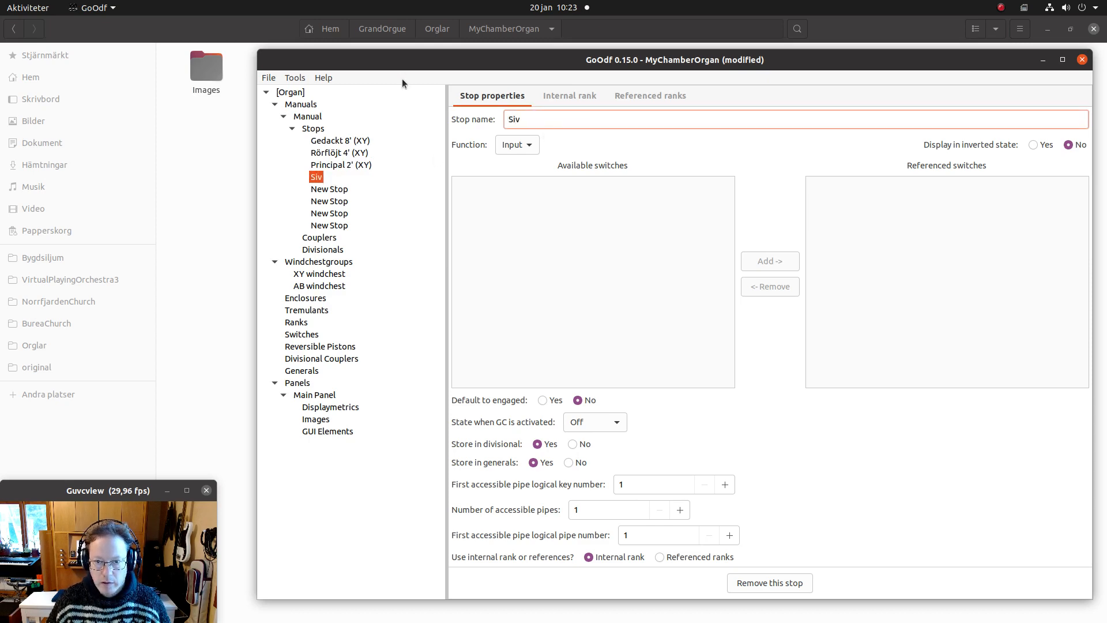
type("flöjt")
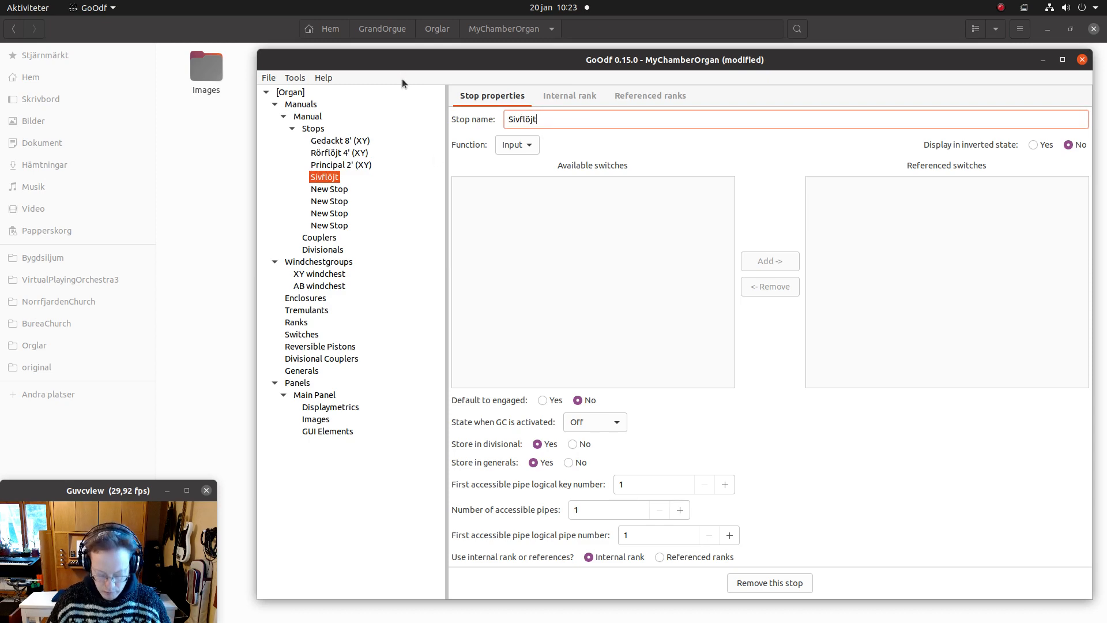
type(" 1' (XY)")
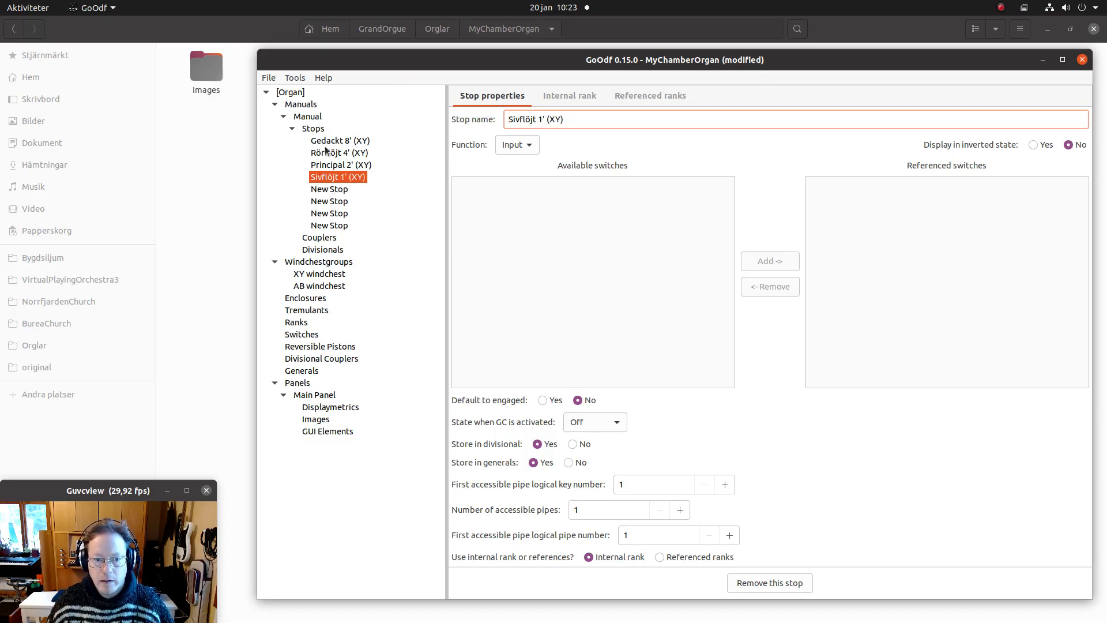
Rename the fifth stop "Gedackt 8' (AB)" and select the "' (AB)" ending of its name.
left_click(320, 192)
left_click_drag(557, 114, 458, 96)
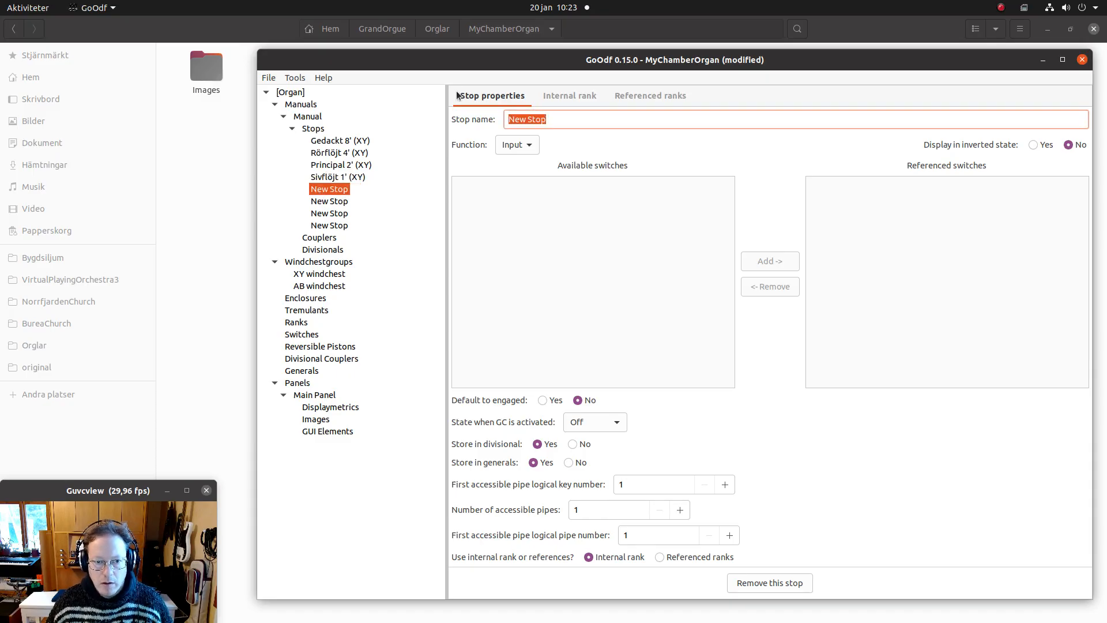
type("Gedackt")
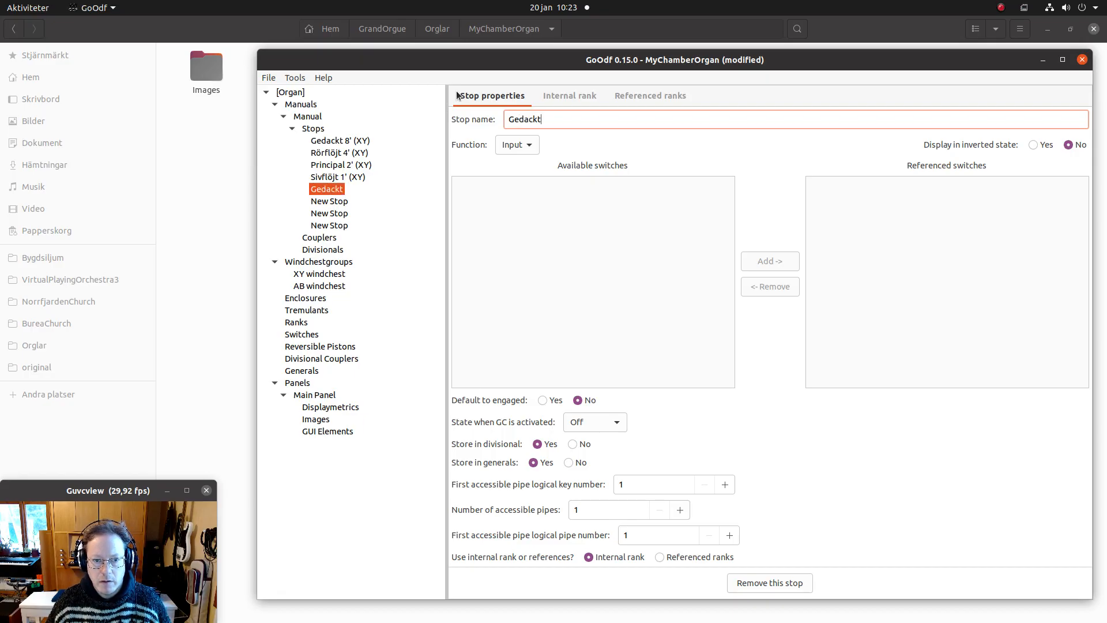
type(" 8' ")
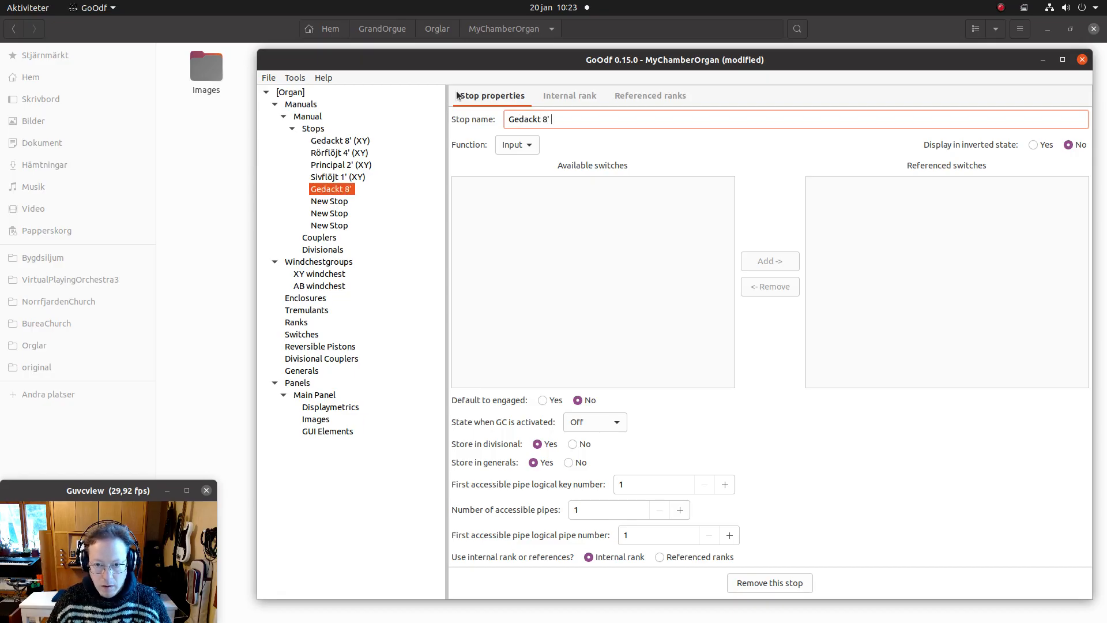
type("(AB)")
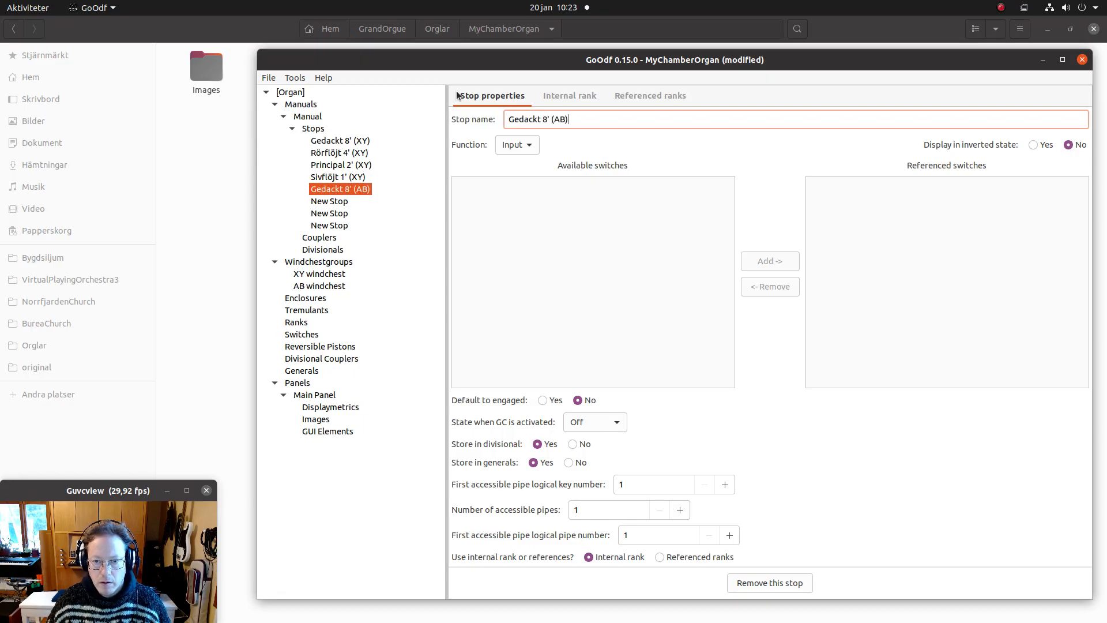
left_click_drag(546, 120, 602, 119)
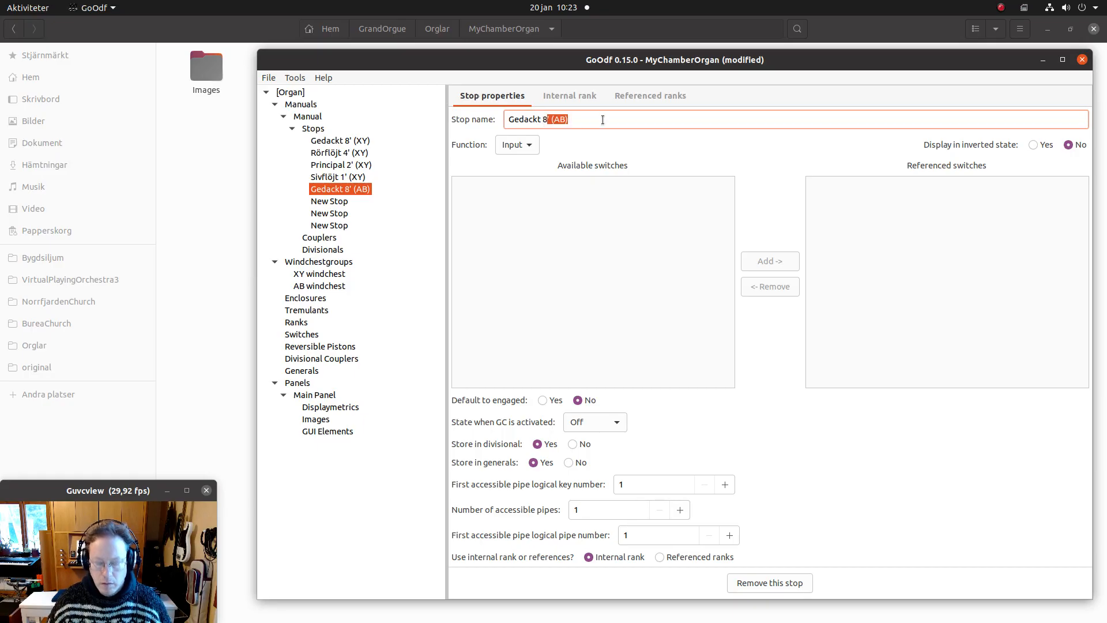
Rename the sixth stop of the manual "Rörflöjt 4' (AB)".
left_click(356, 200)
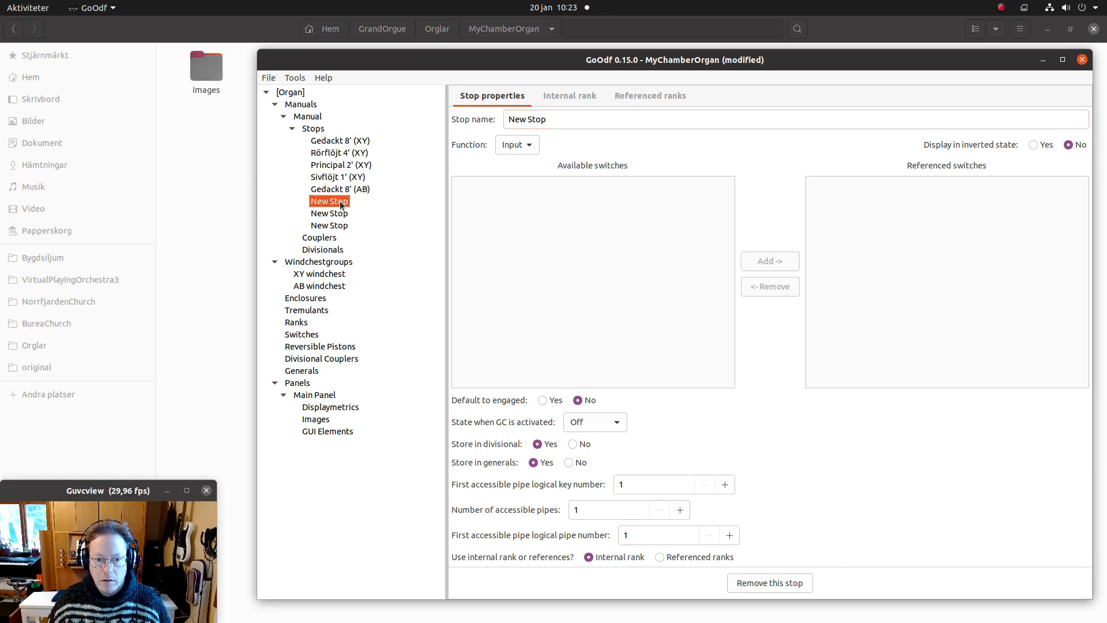
triple_click(563, 121)
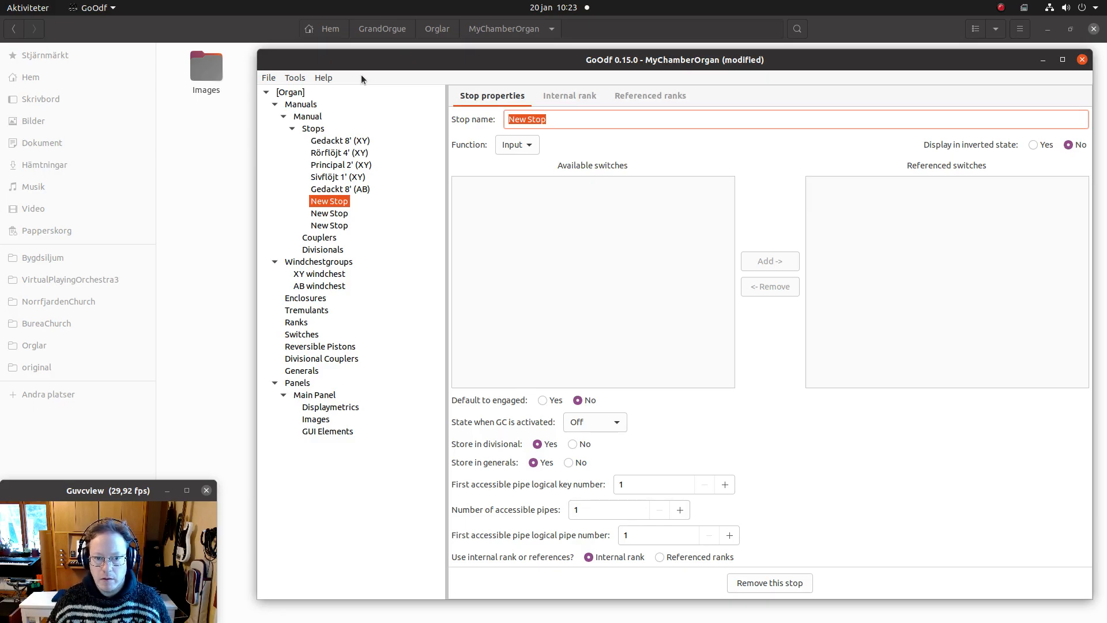
type("R")
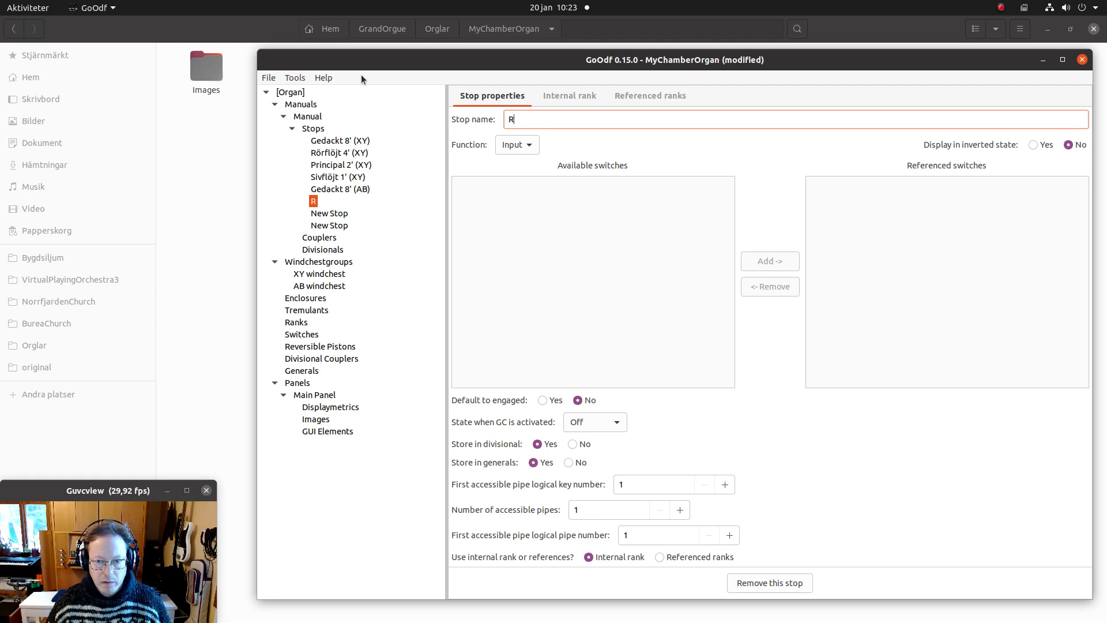
type("örflöjt")
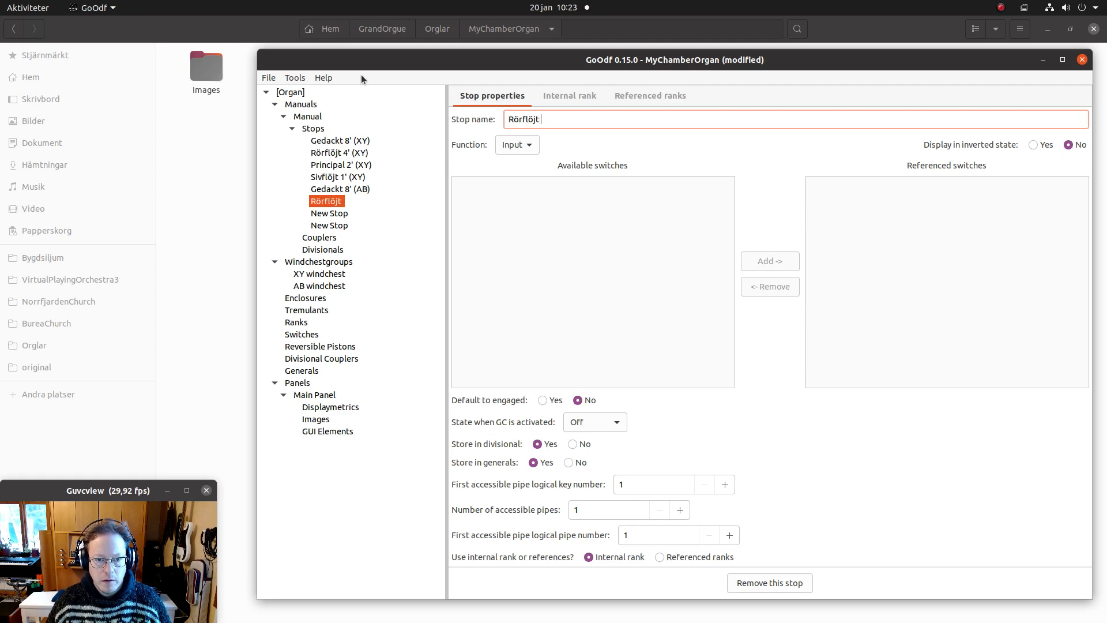
type(" 4' (AB)")
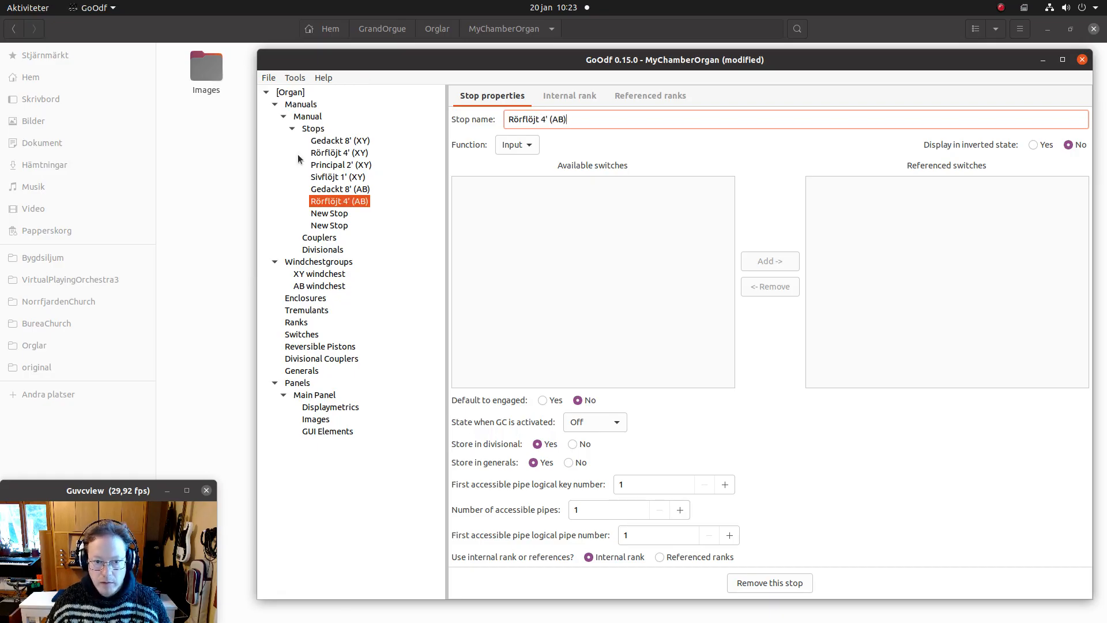
Rename the seventh stop of the manual "Principal 2' (AB)".
left_click(331, 213)
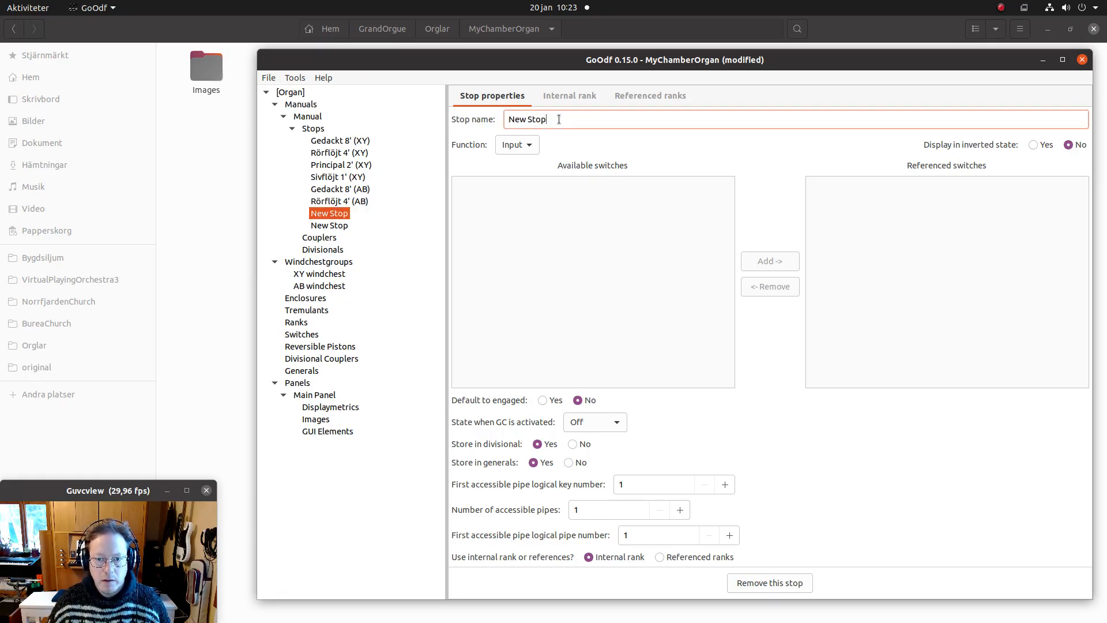
left_click_drag(562, 119, 410, 85)
type("Princi")
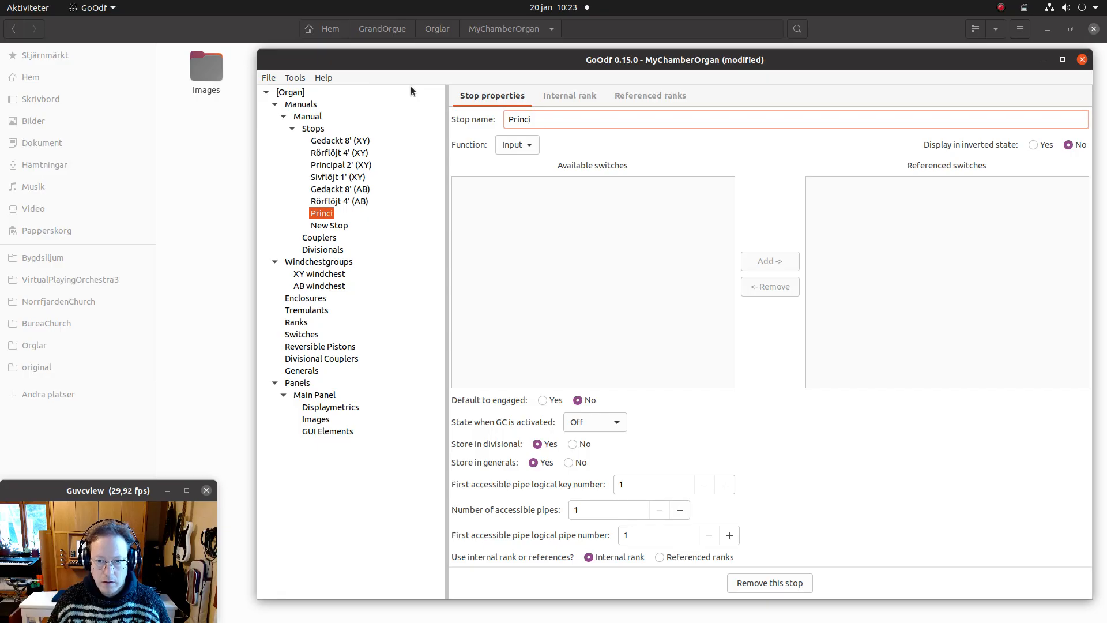
type("pal 2' (AB)")
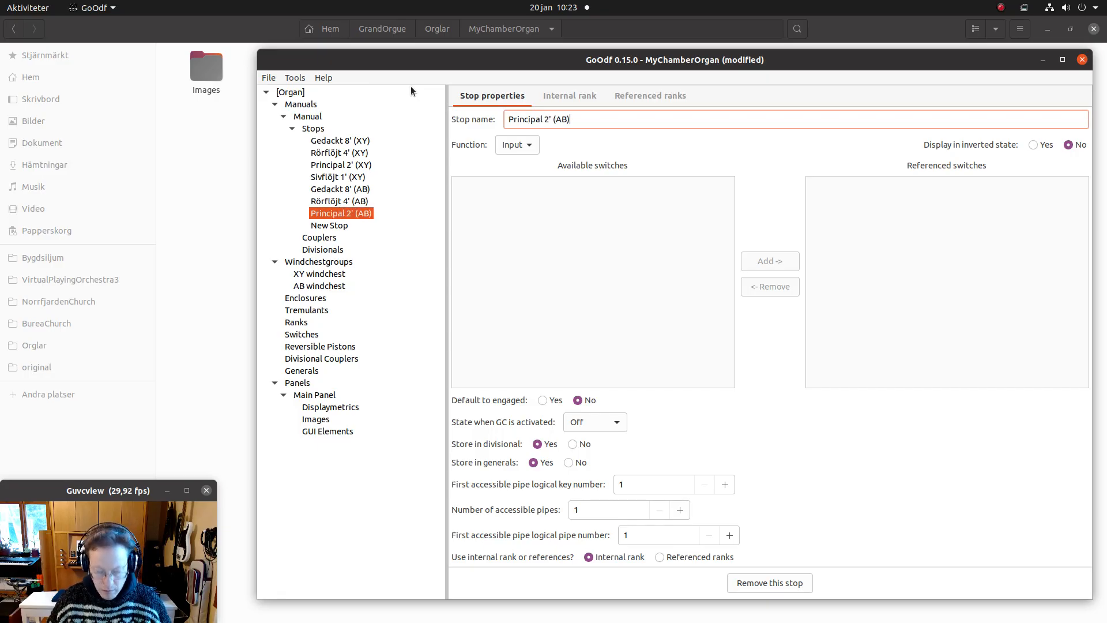
Rename the eighth stop of the manual "Sivflöjt 1' (AB)".
left_click(330, 225)
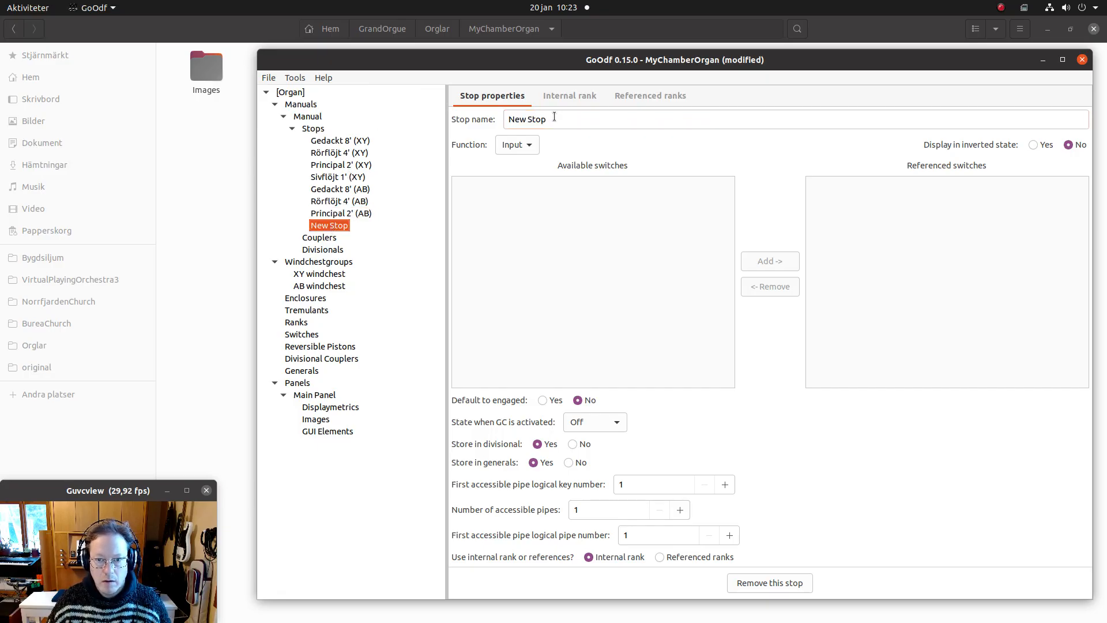
type("Siv")
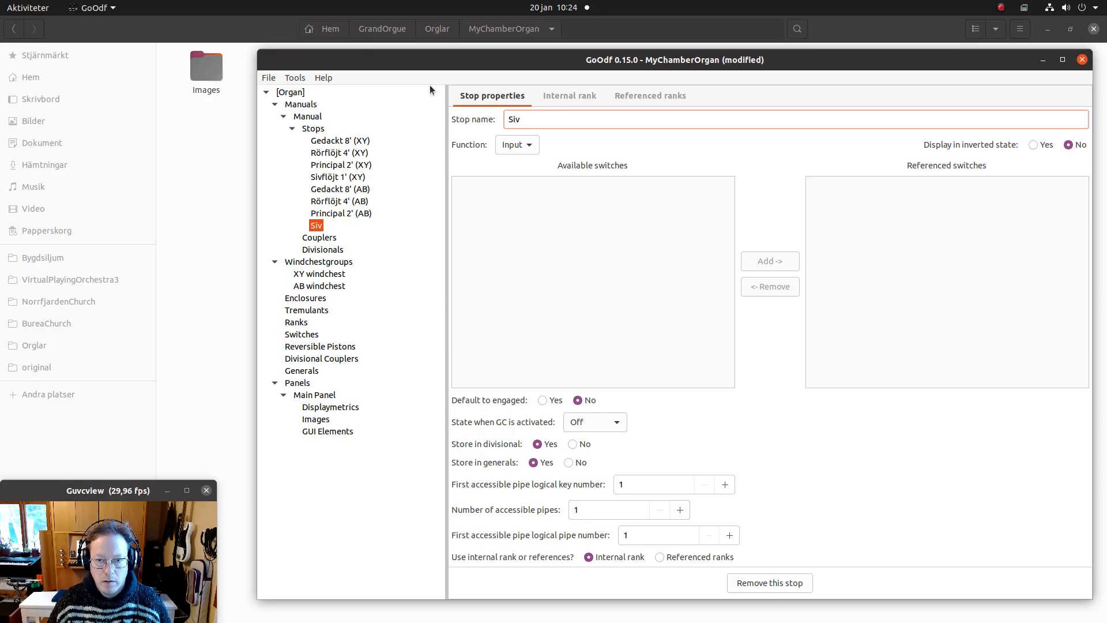
type("flöjt 1")
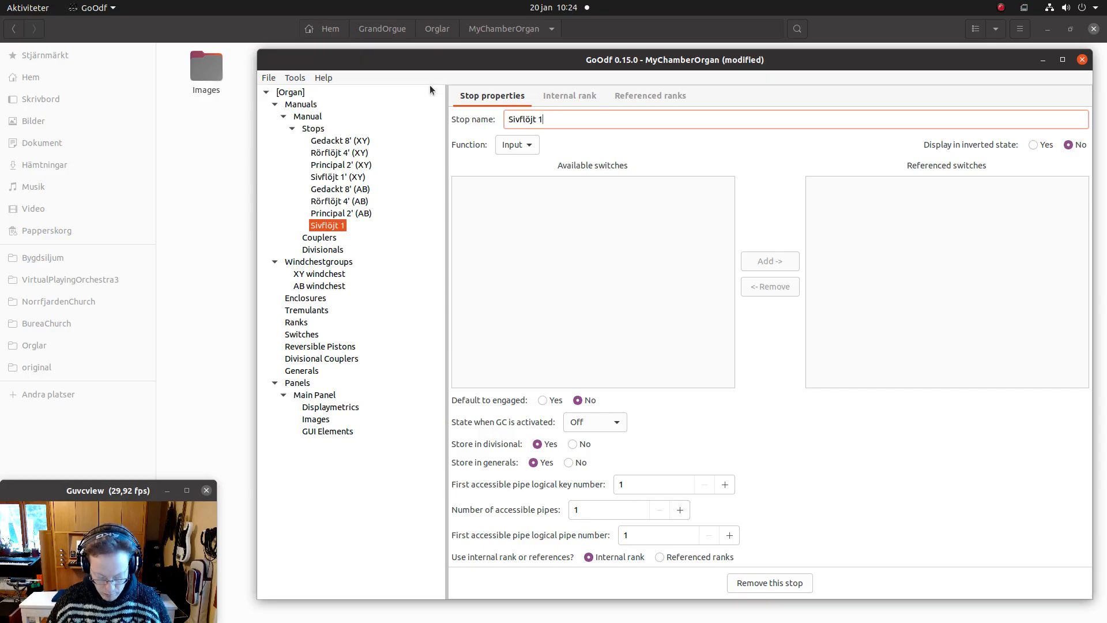
type("' (AB)")
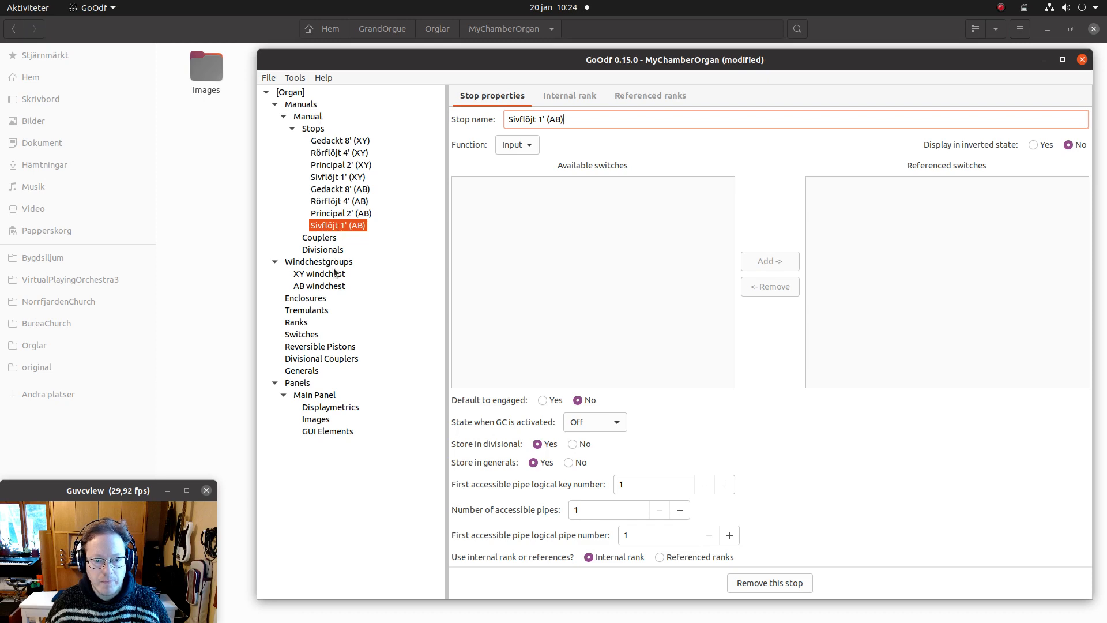
Add four new switches to the organ.
left_click(301, 336)
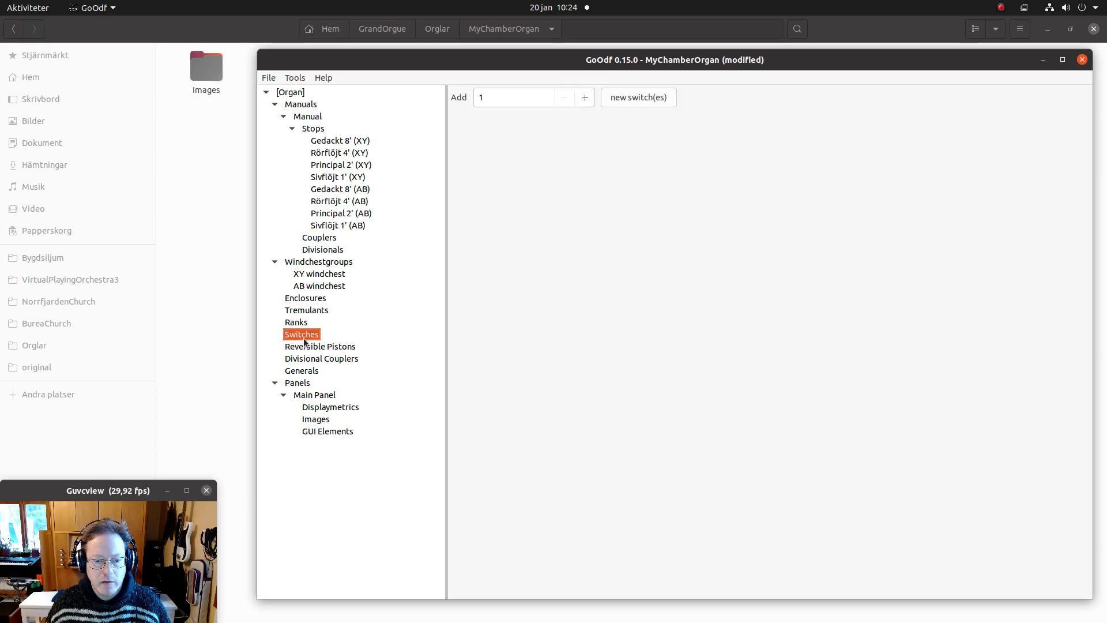
left_click(584, 97)
left_click(584, 97)
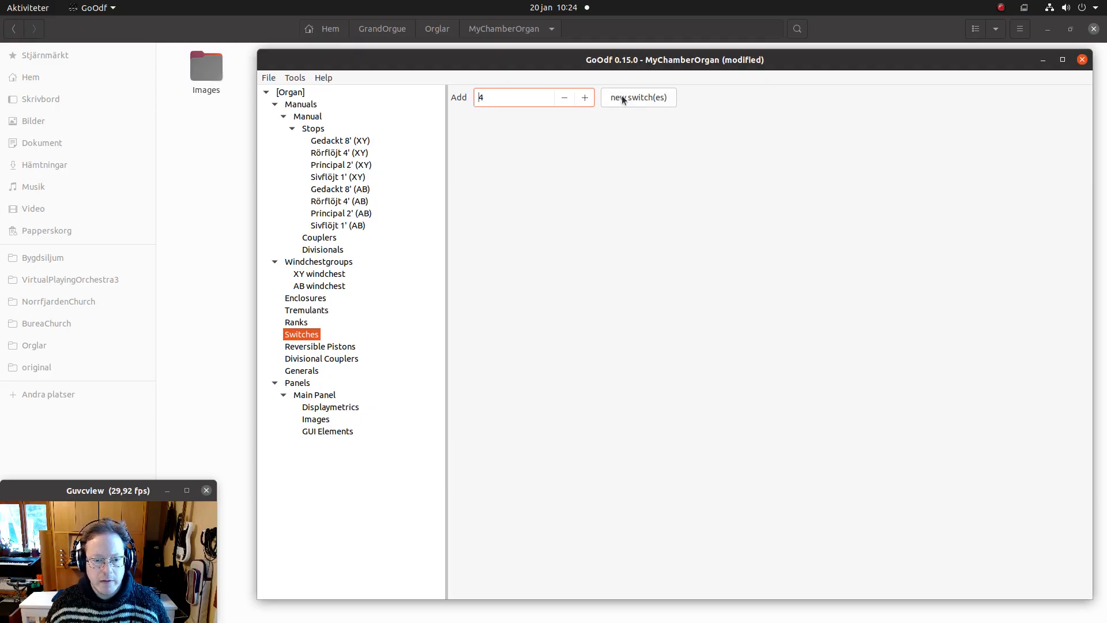
left_click(623, 98)
Rename the first new switch "Gedackt 8'".
left_click(573, 99)
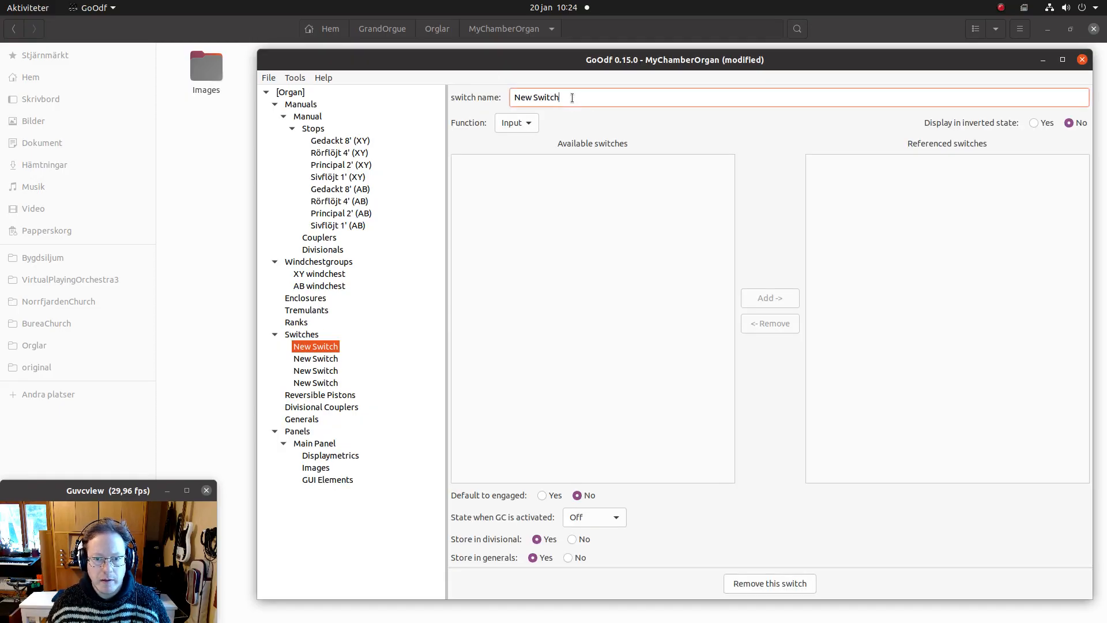
key("ctrl+a")
type("G")
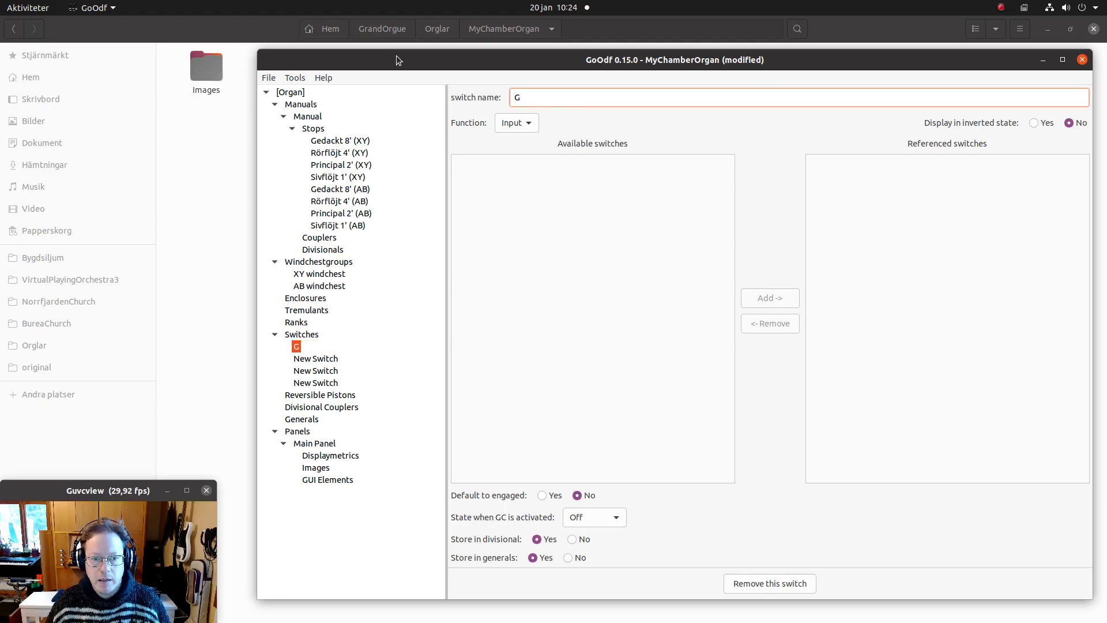
type("e")
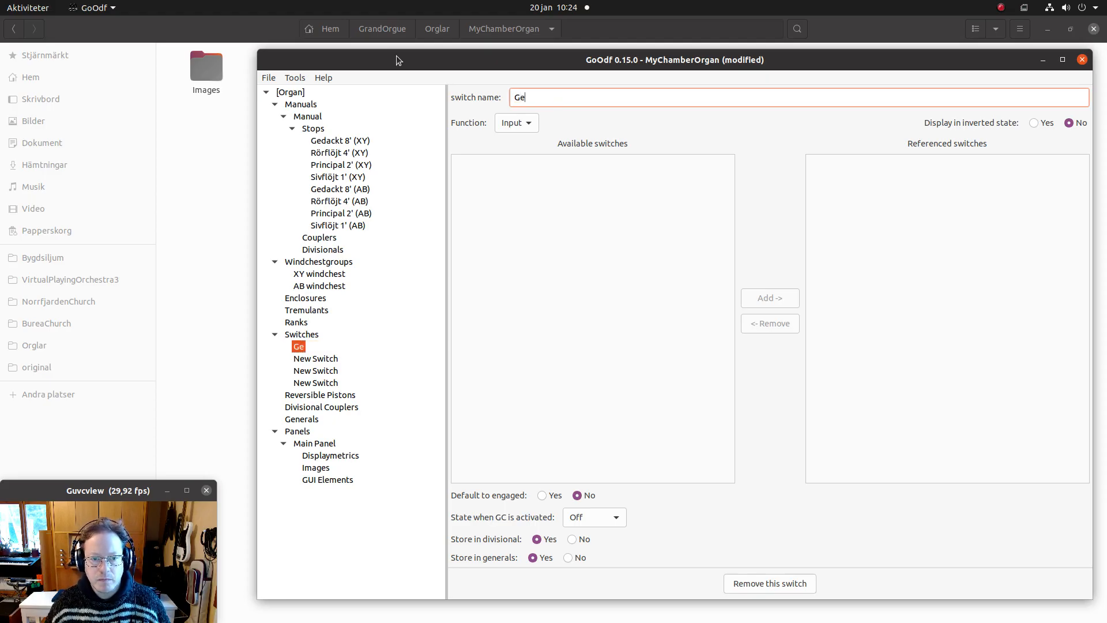
type("dackt 8'")
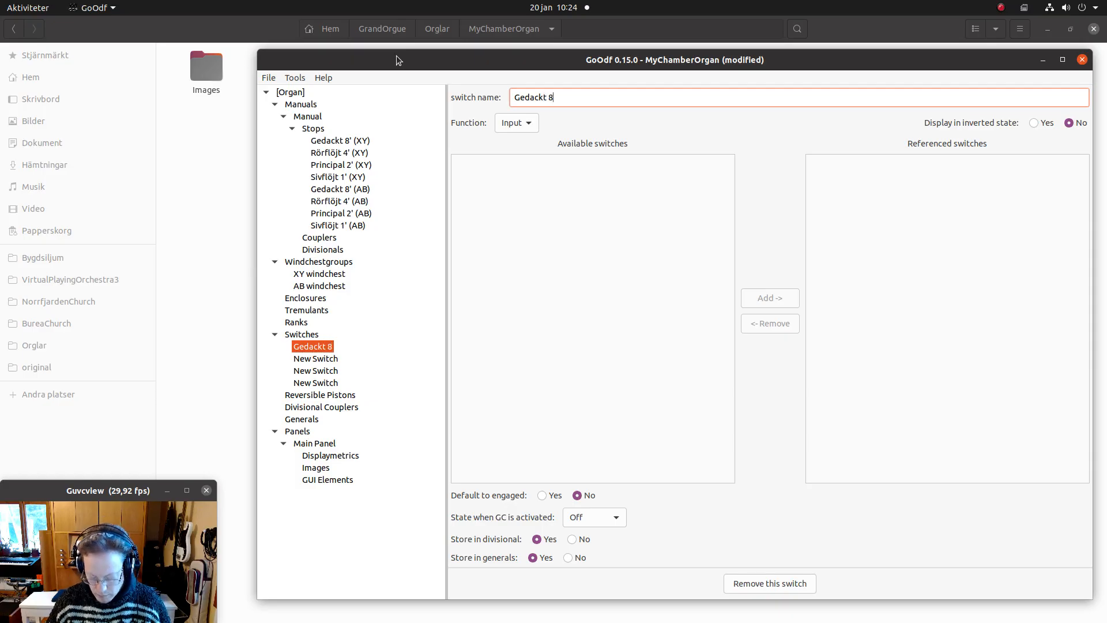
Rename the second switch "Rörflöjt 4'".
left_click(313, 359)
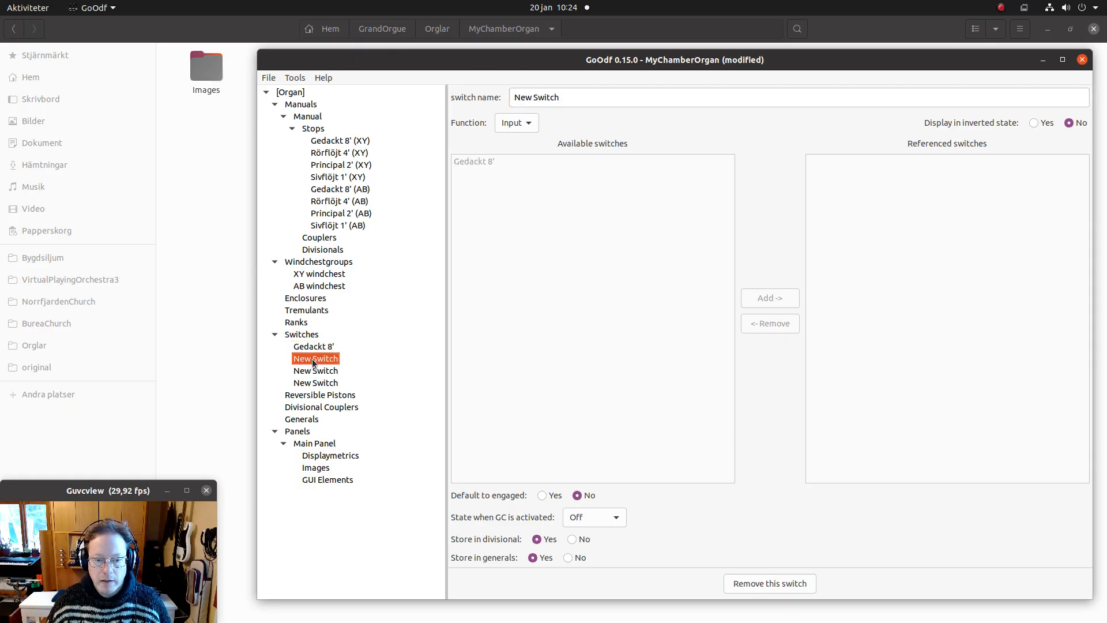
key("Tab")
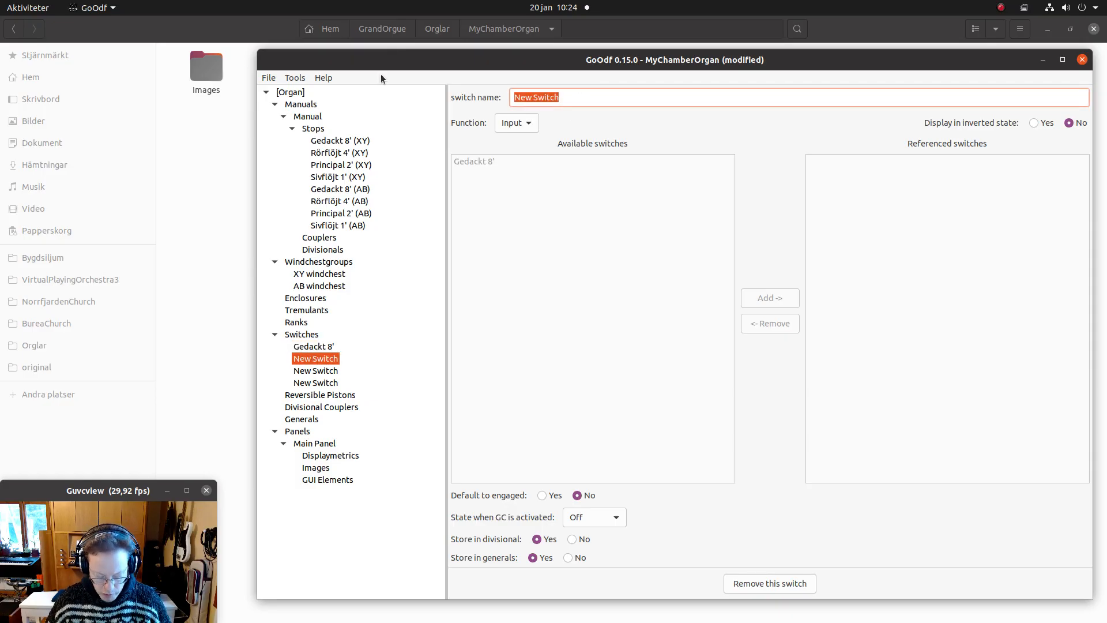
type("Rö")
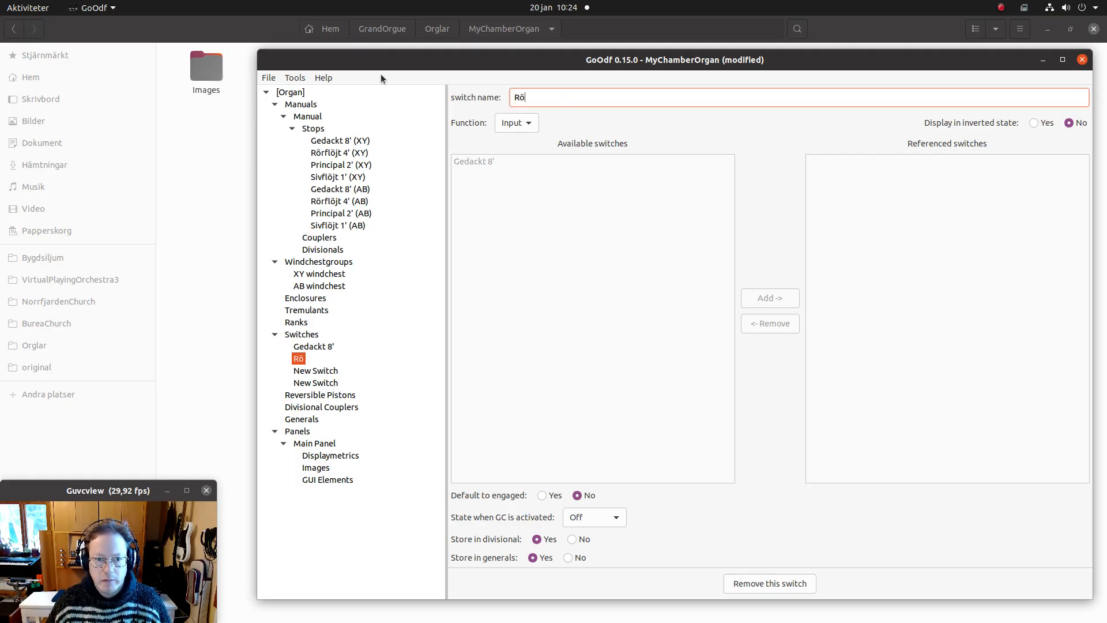
type("rflöjt ")
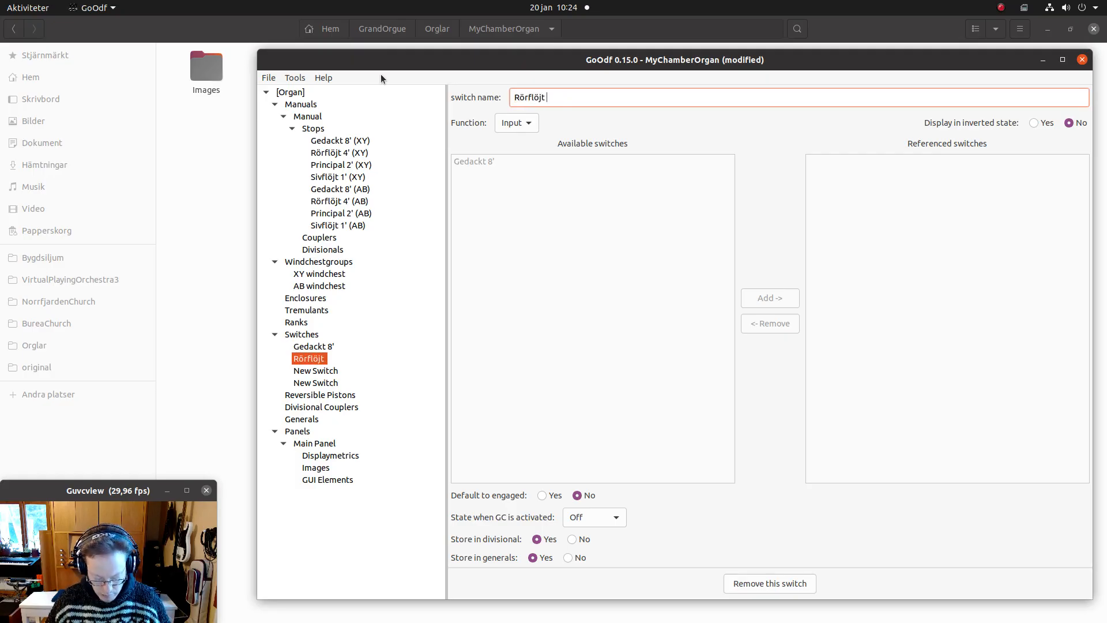
type("4'")
Rename the third switch "Principal 2'", correcting the capitalisation of the name.
left_click(314, 371)
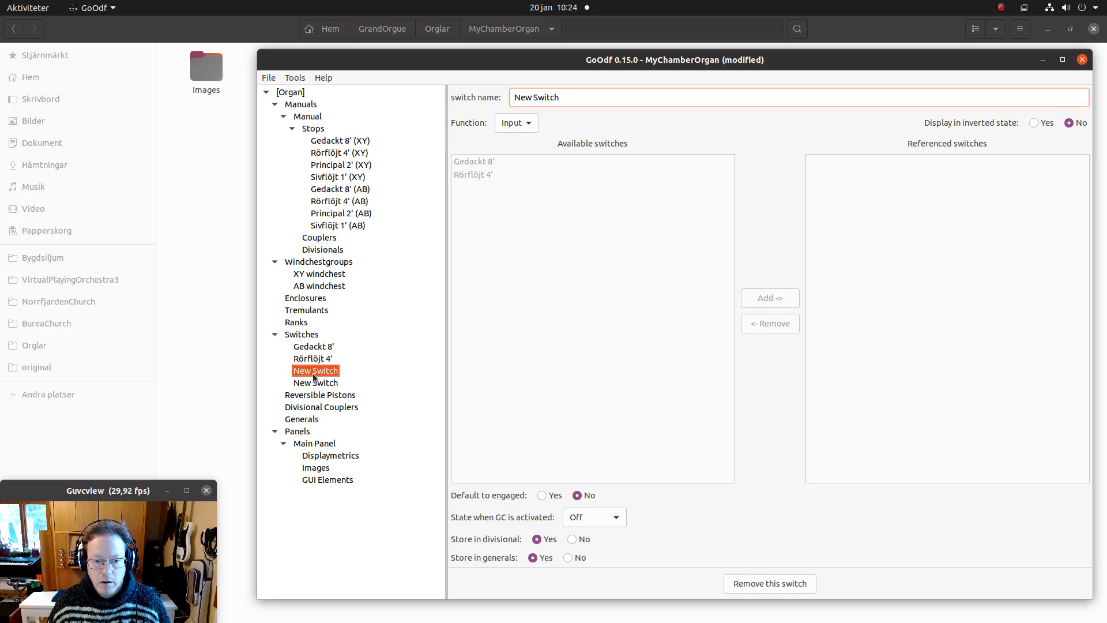
triple_click(572, 97)
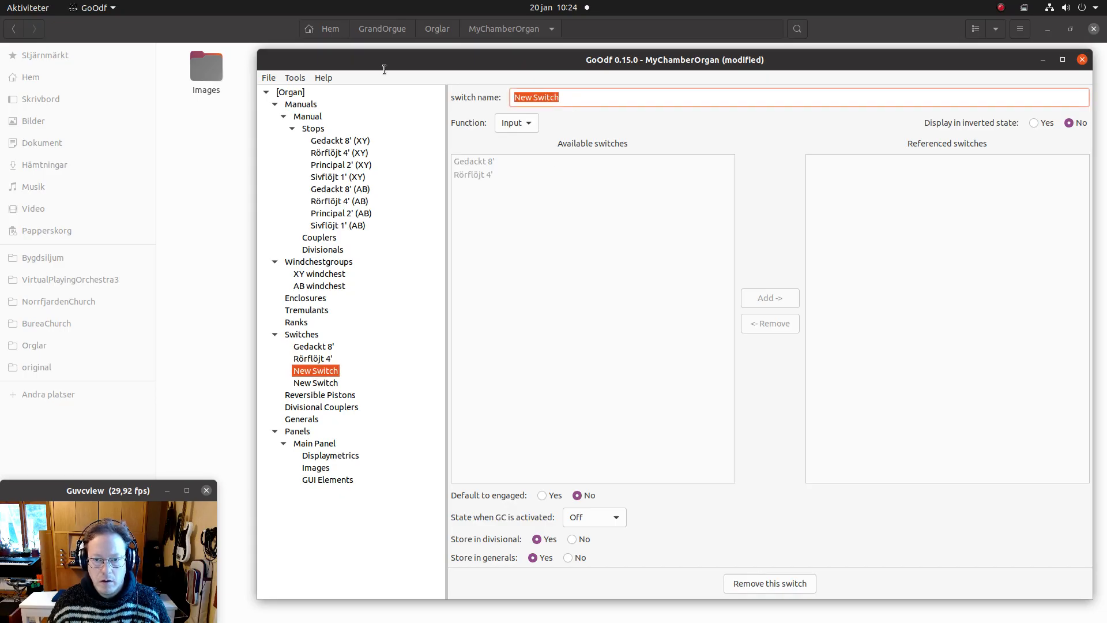
type("PRincipal")
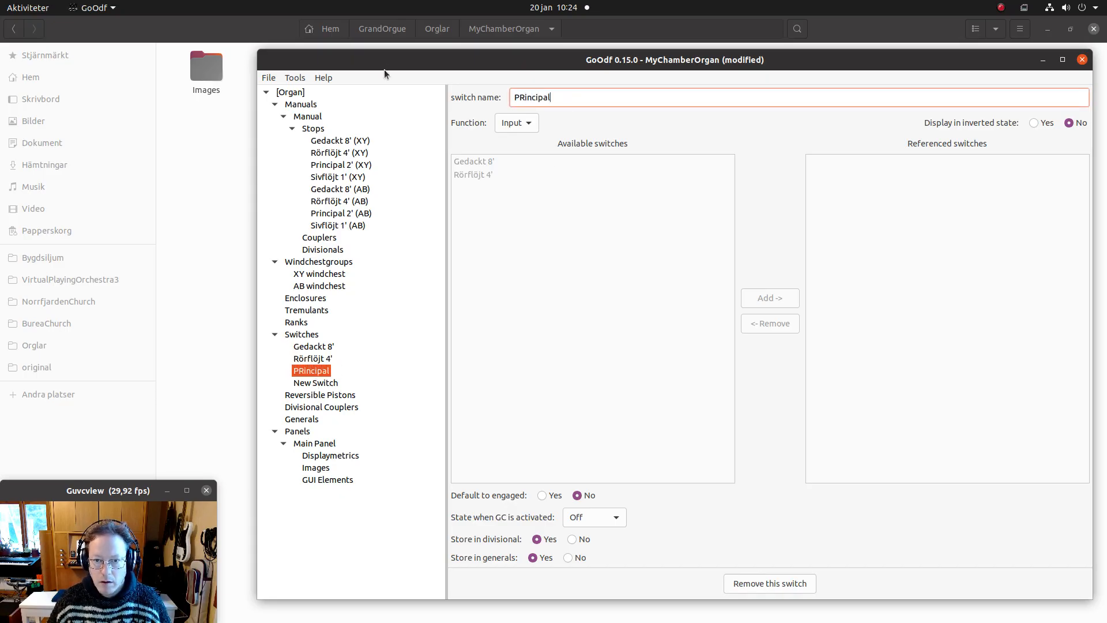
key("BackSpace")
key("BackSpace")
key("BackSpace")
key("BackSpace")
key("BackSpace")
key("BackSpace")
key("BackSpace")
key("BackSpace")
type("r")
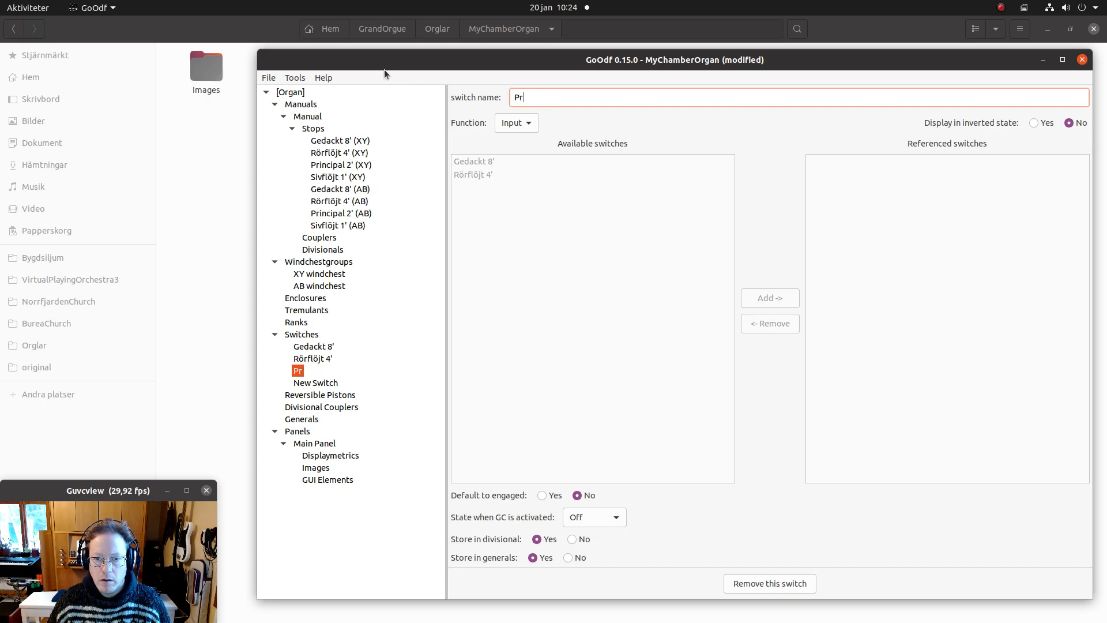
type("incipal 2'")
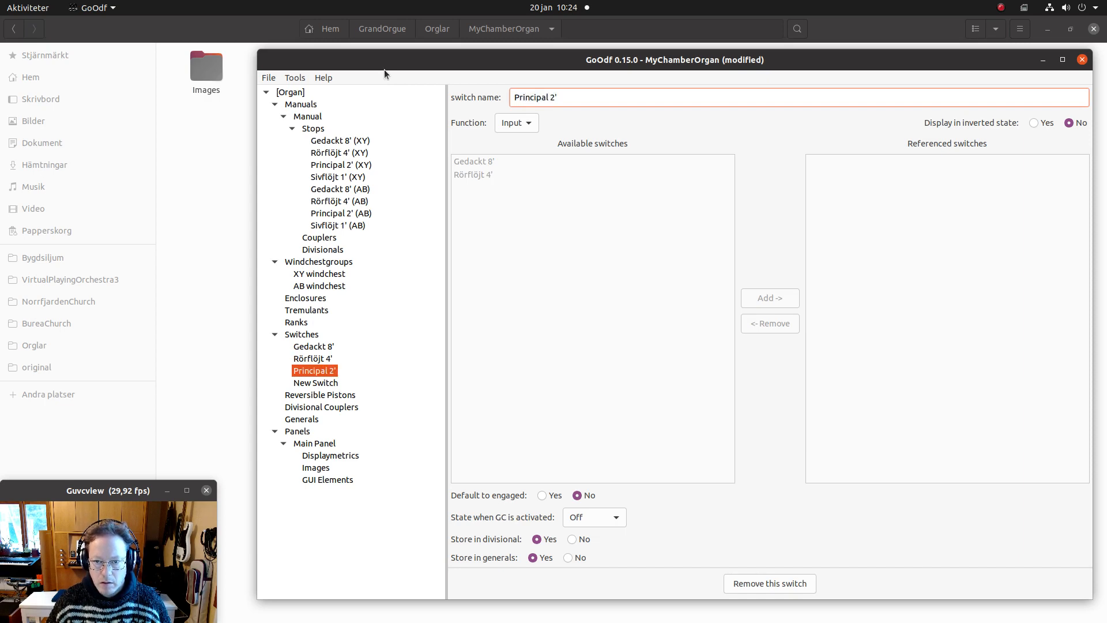
Rename the fourth switch "Sivflöjt 1'".
left_click(325, 382)
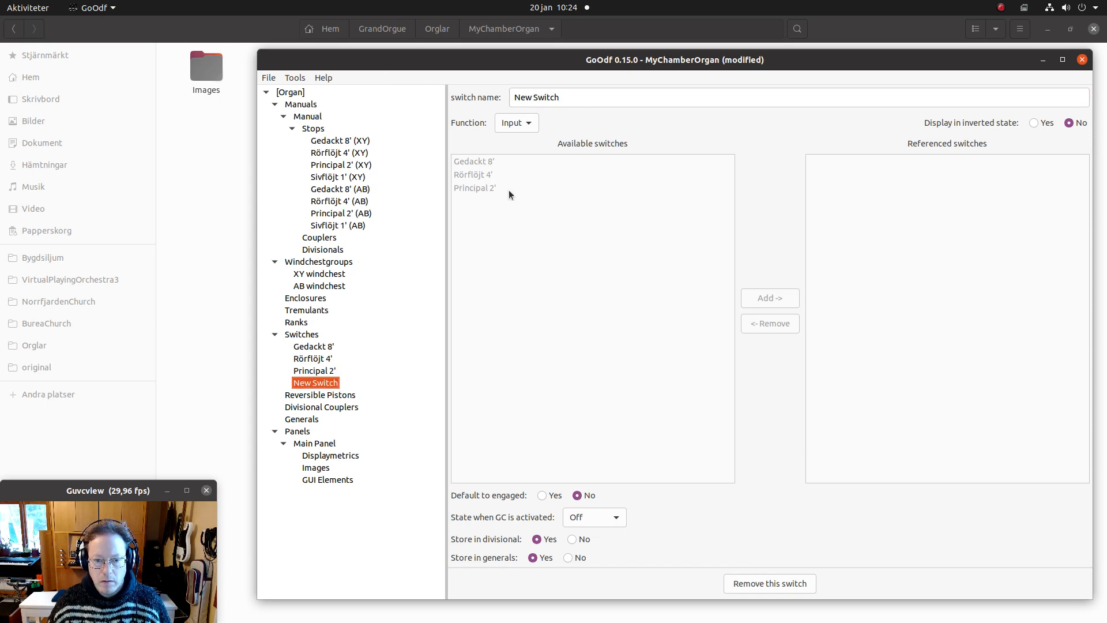
triple_click(571, 92)
type("S")
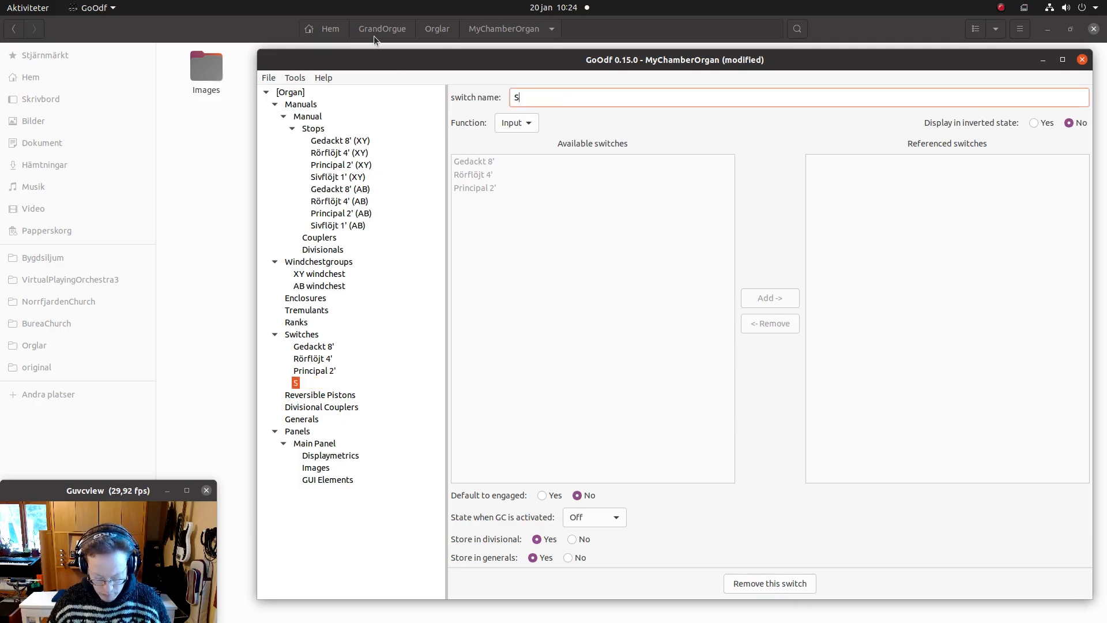
type("ivflöjt 1'")
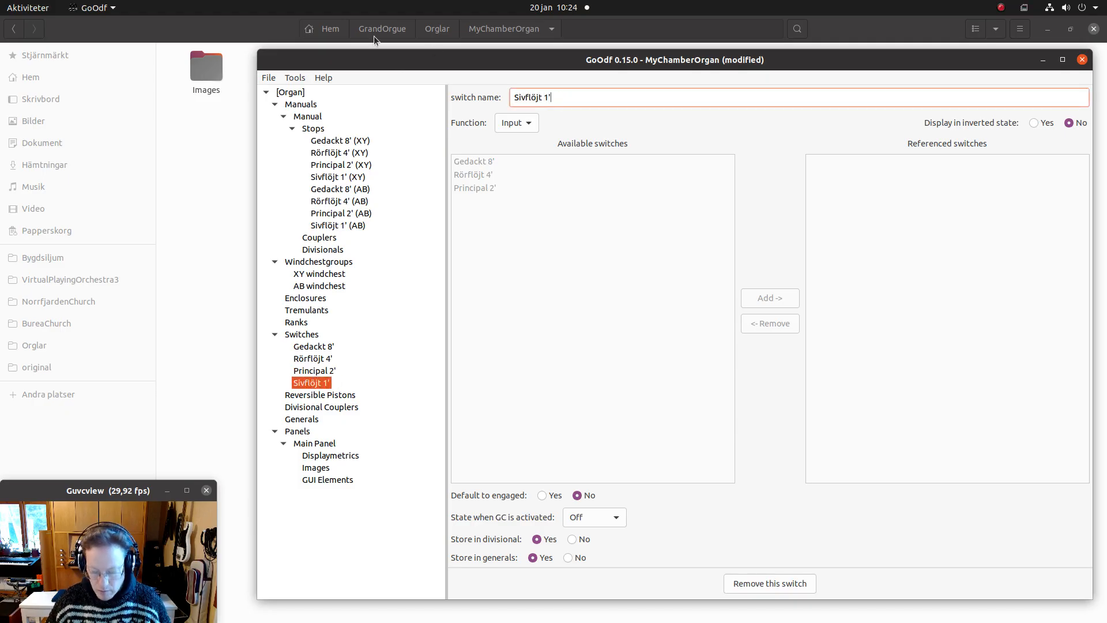
Set the function of the Gedackt 8' (XY) stop to And and add the Gedackt 8' switch as its referenced switch.
left_click(329, 139)
left_click(510, 146)
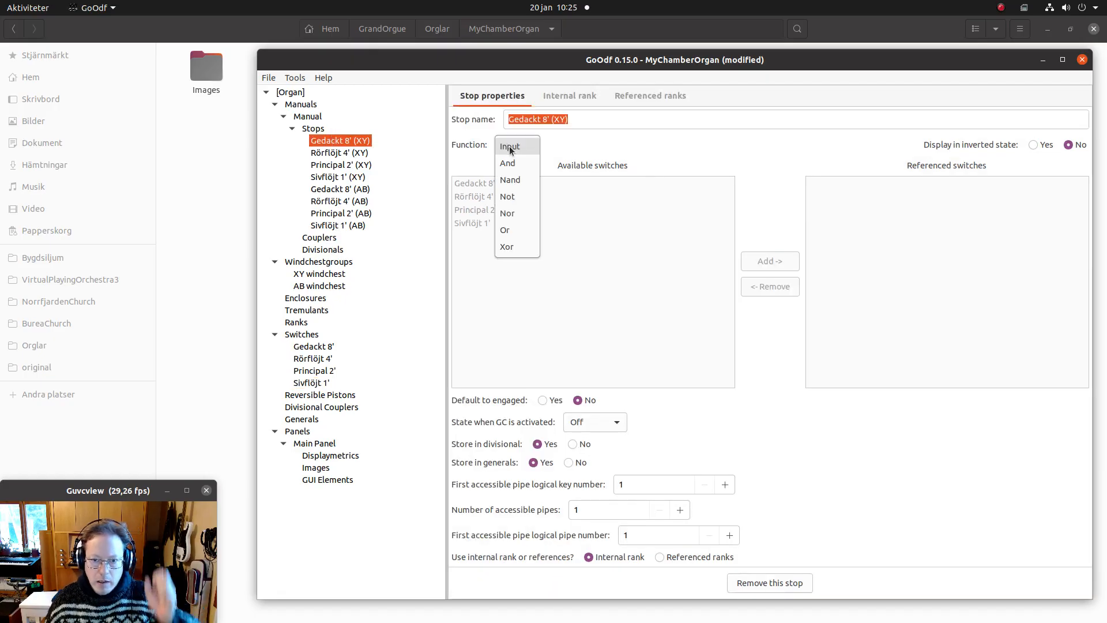
left_click(509, 164)
left_click(501, 183)
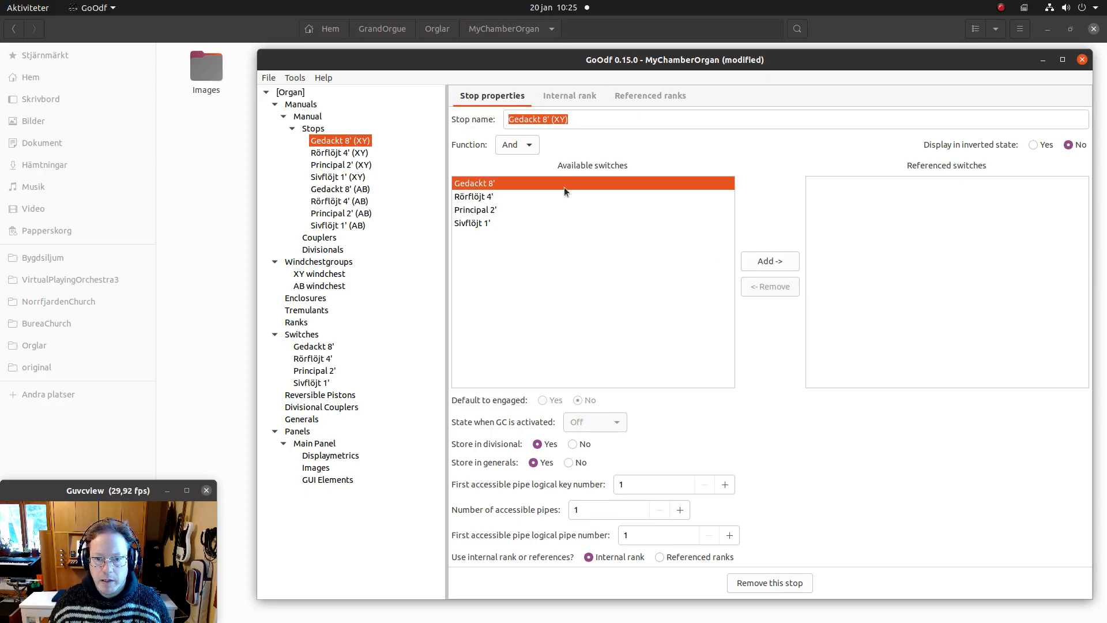
left_click(766, 261)
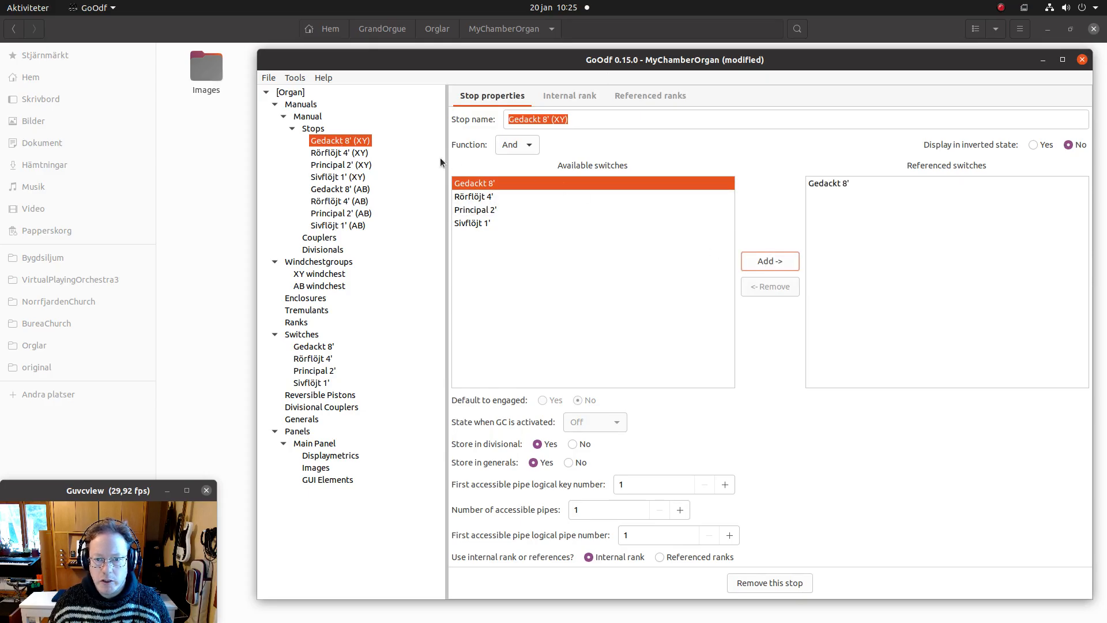
Set the function of the Gedackt 8' (AB) stop to And and add the Gedackt 8' switch as its referenced switch.
left_click(340, 188)
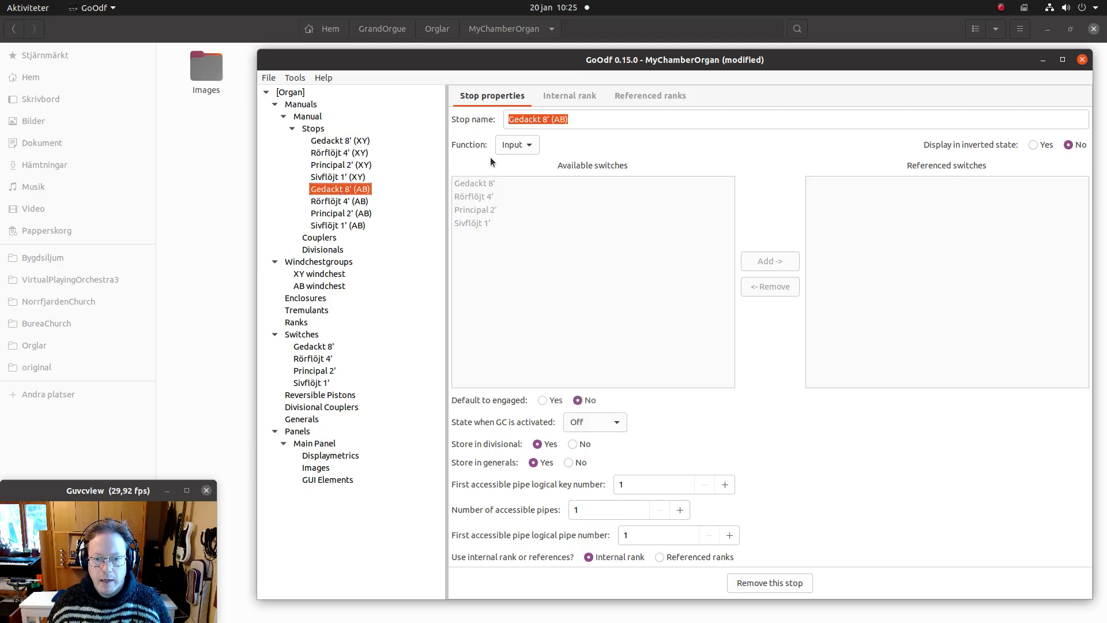
left_click(508, 145)
left_click(501, 164)
left_click(488, 183)
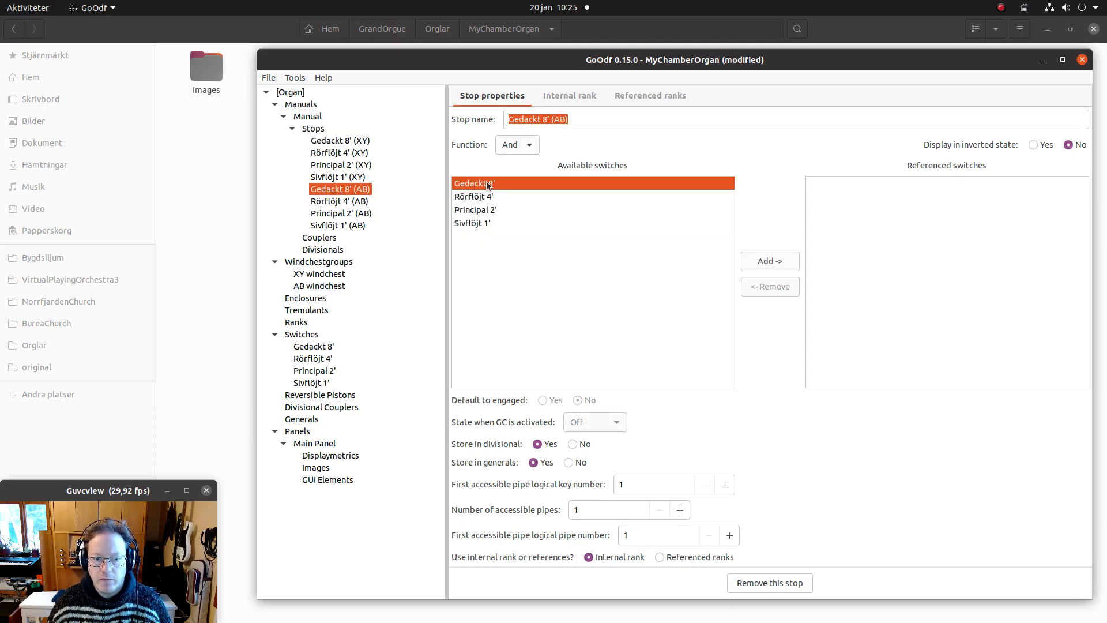
left_click(754, 261)
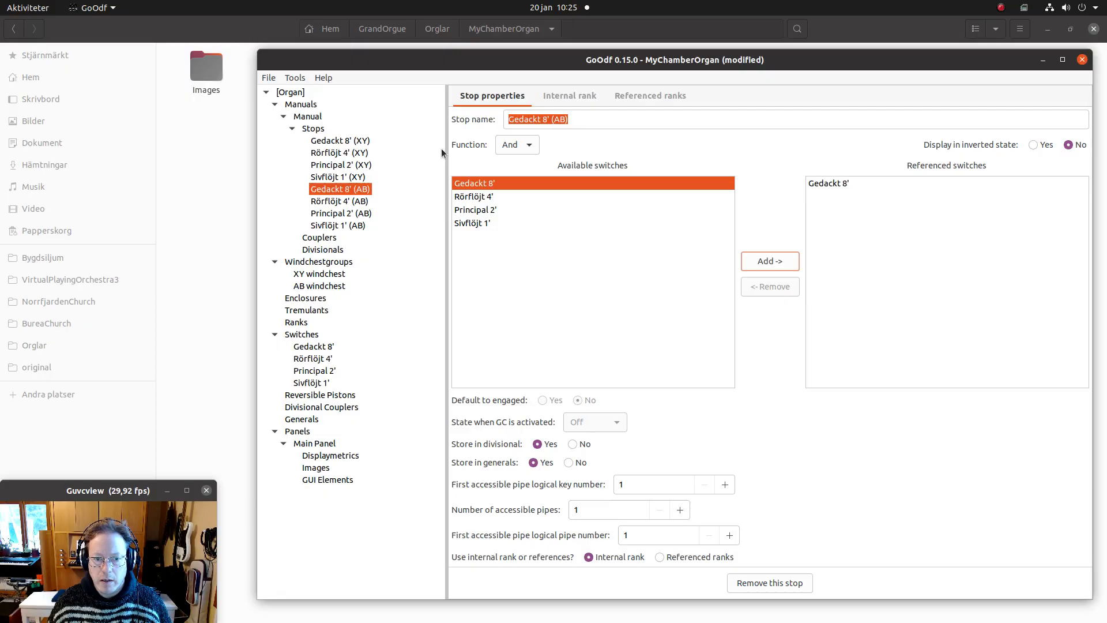
Set the function of the Rörflöjt 4' (XY) stop to And and add the Rörflöjt 4' switch as its referenced switch.
left_click(343, 152)
left_click(527, 149)
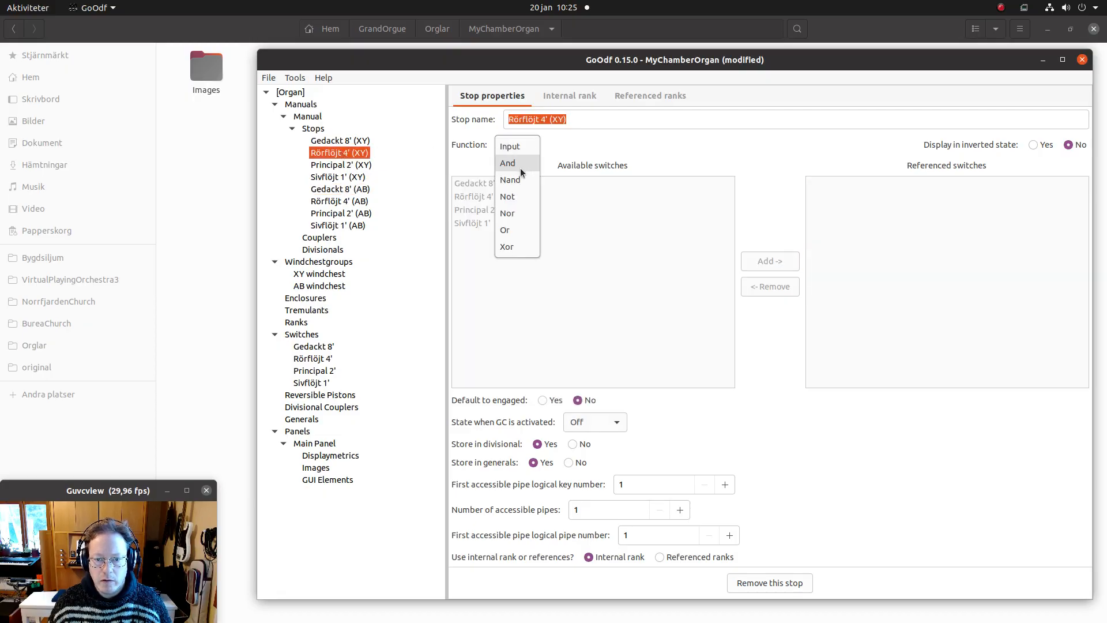
left_click(520, 166)
left_click(494, 197)
left_click(778, 260)
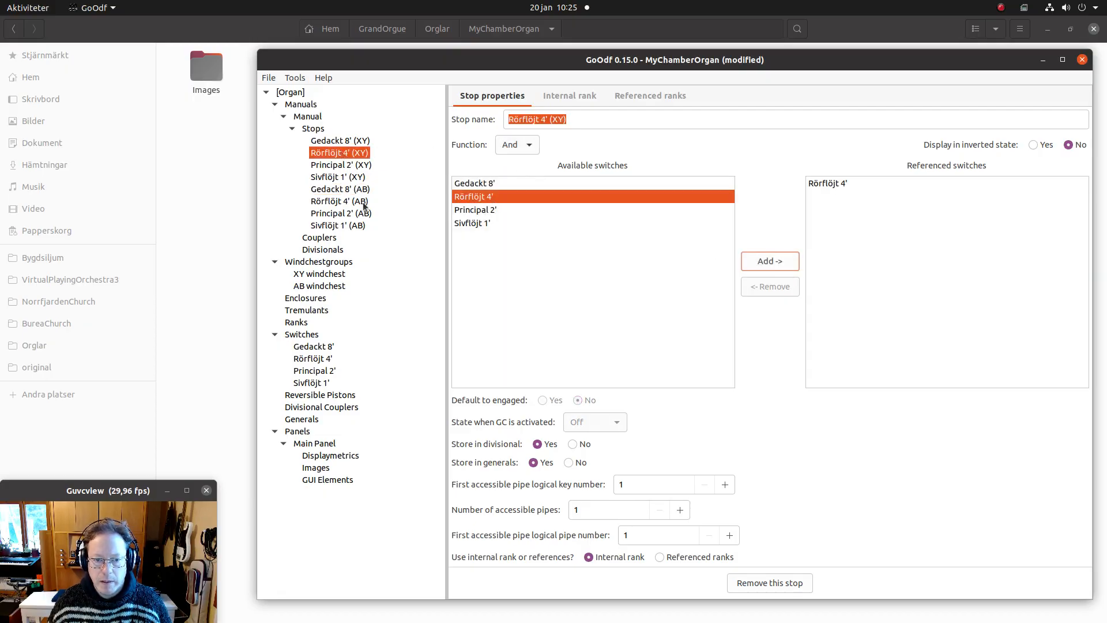
Set the function of the Rörflöjt 4' (AB) stop to And and reference the Rörflöjt 4' switch from it.
left_click(337, 202)
left_click(516, 145)
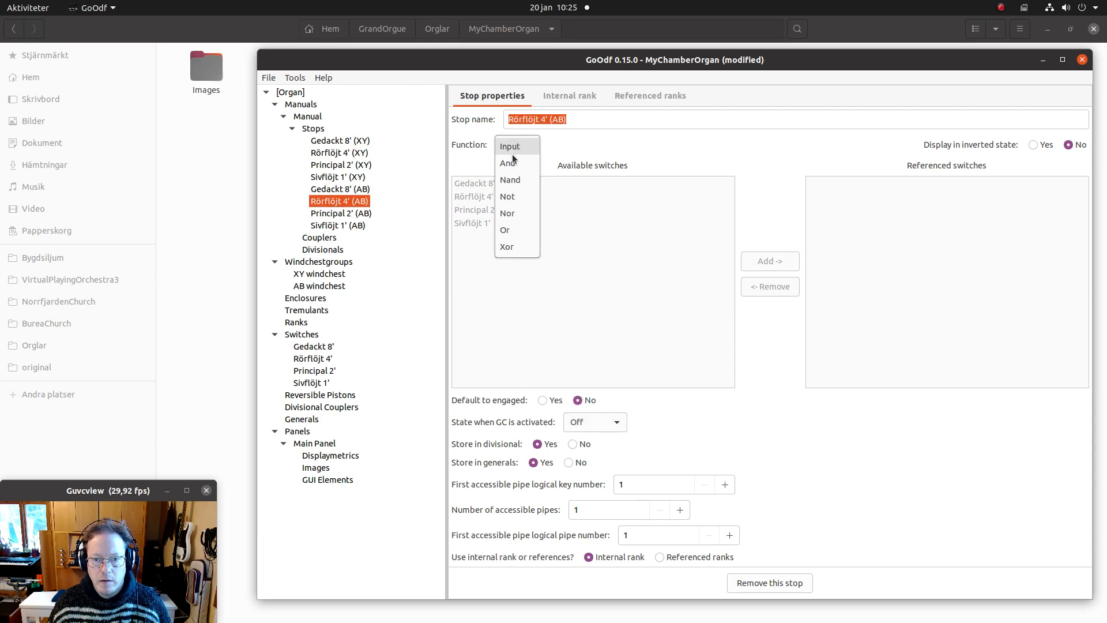
left_click(510, 165)
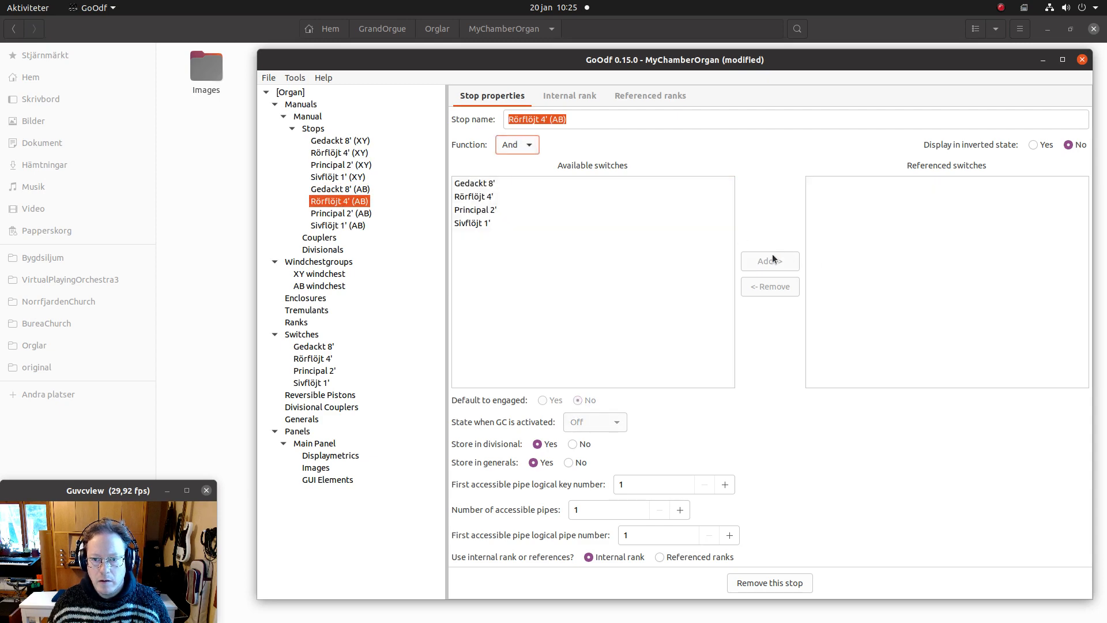
left_click(496, 197)
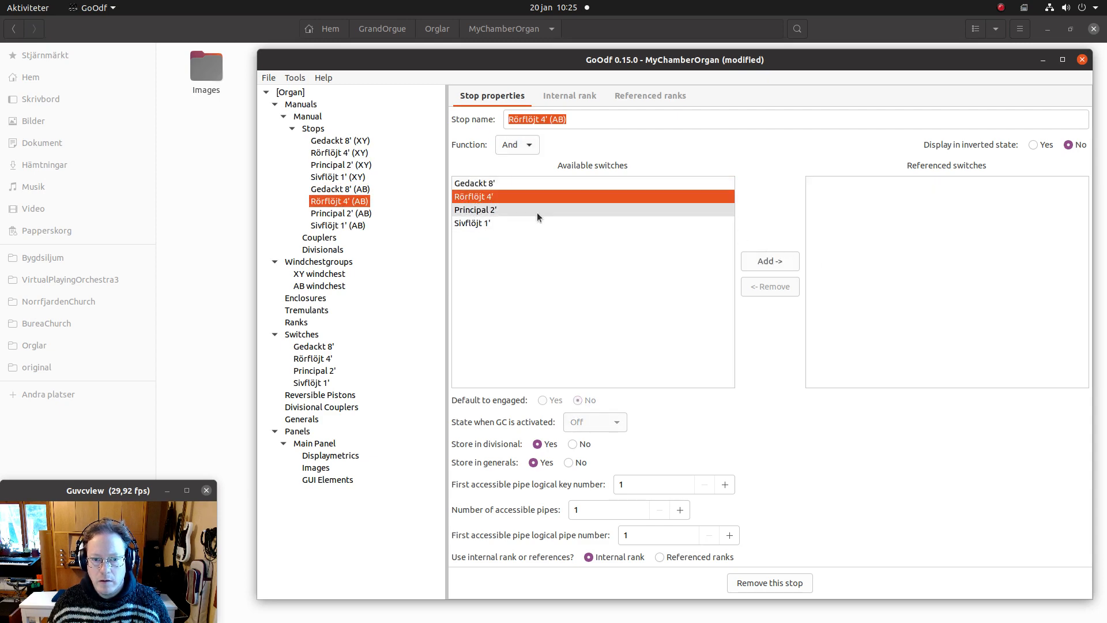
left_click(762, 260)
Set the function of the Principal 2' (XY) stop to And and add the Principal 2' switch as its referenced switch.
left_click(343, 165)
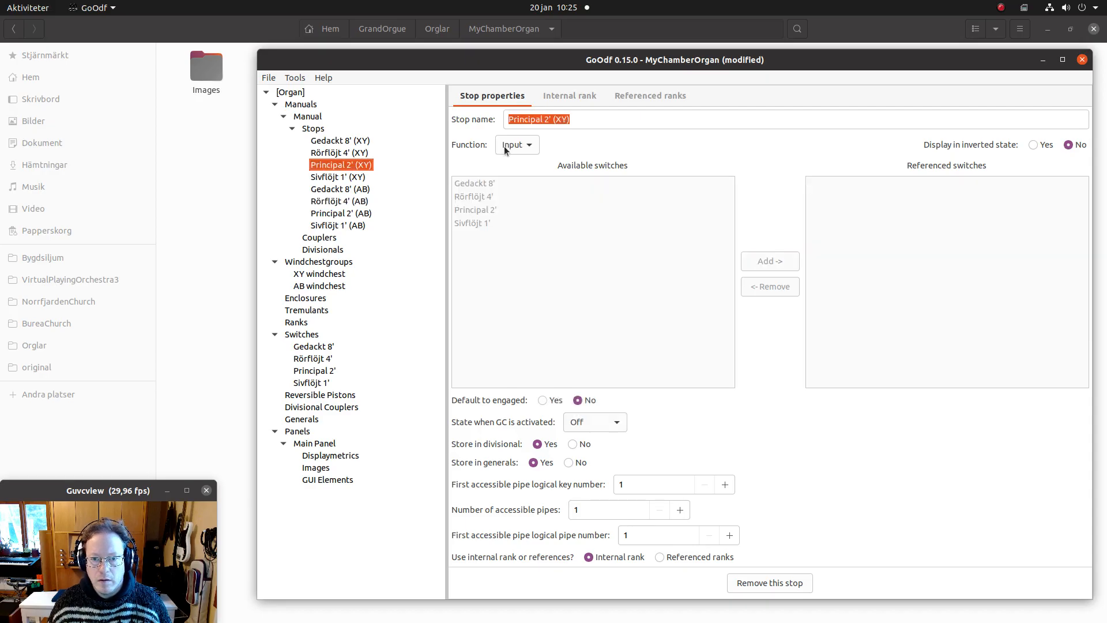
left_click(504, 146)
left_click(511, 162)
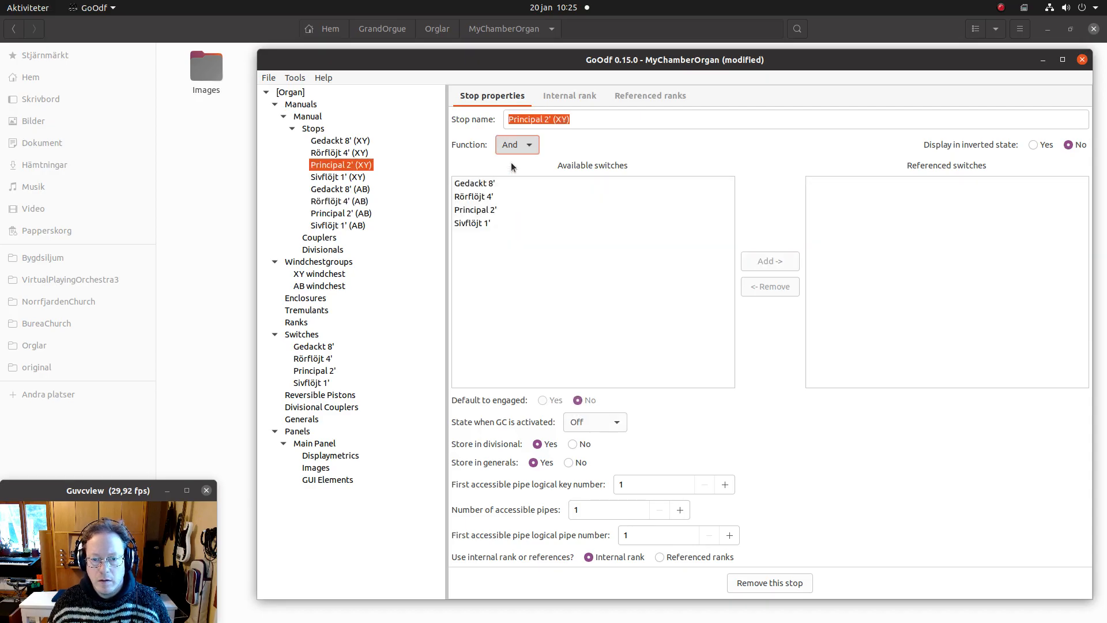
left_click(493, 209)
left_click(771, 261)
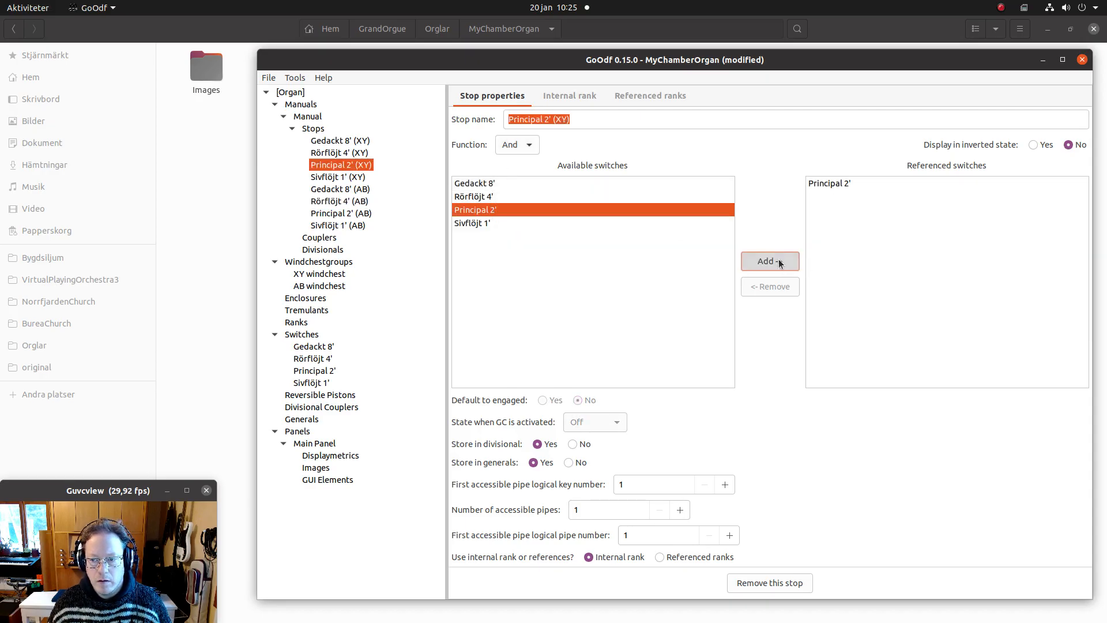
Set the function of the Principal 2' (AB) stop to And and reference the Principal 2' switch from it.
left_click(332, 213)
left_click(508, 145)
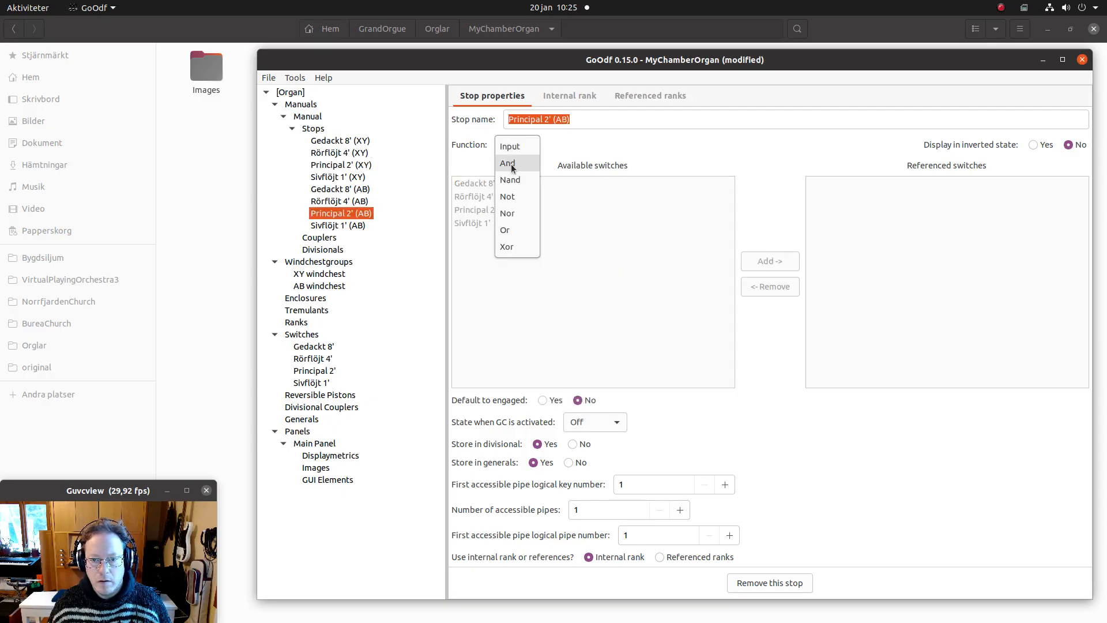
left_click(511, 166)
left_click(522, 210)
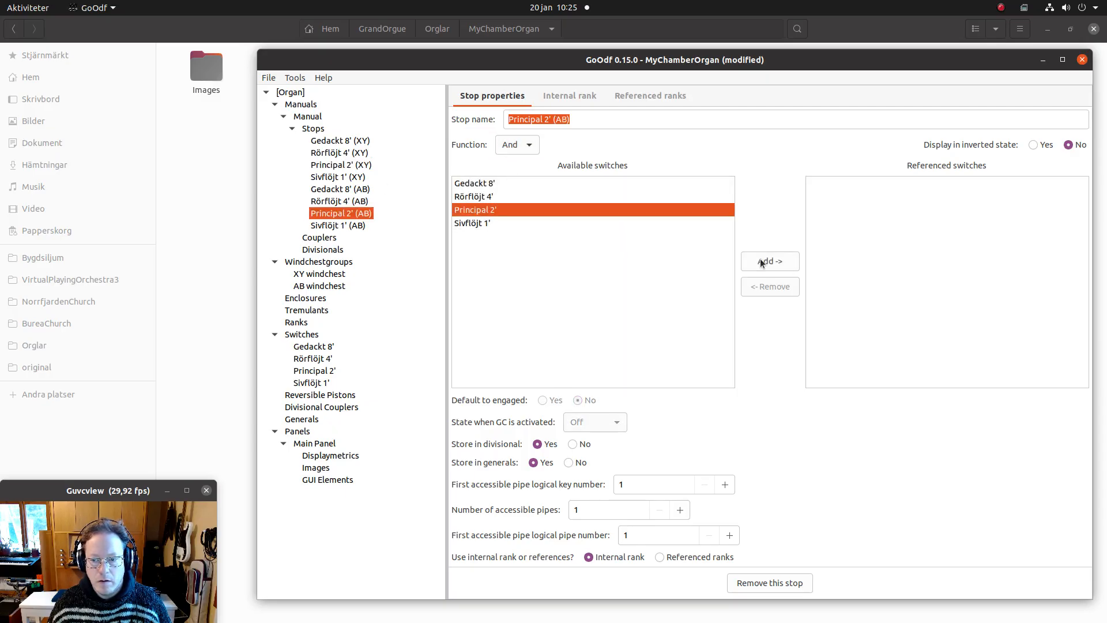
left_click(790, 267)
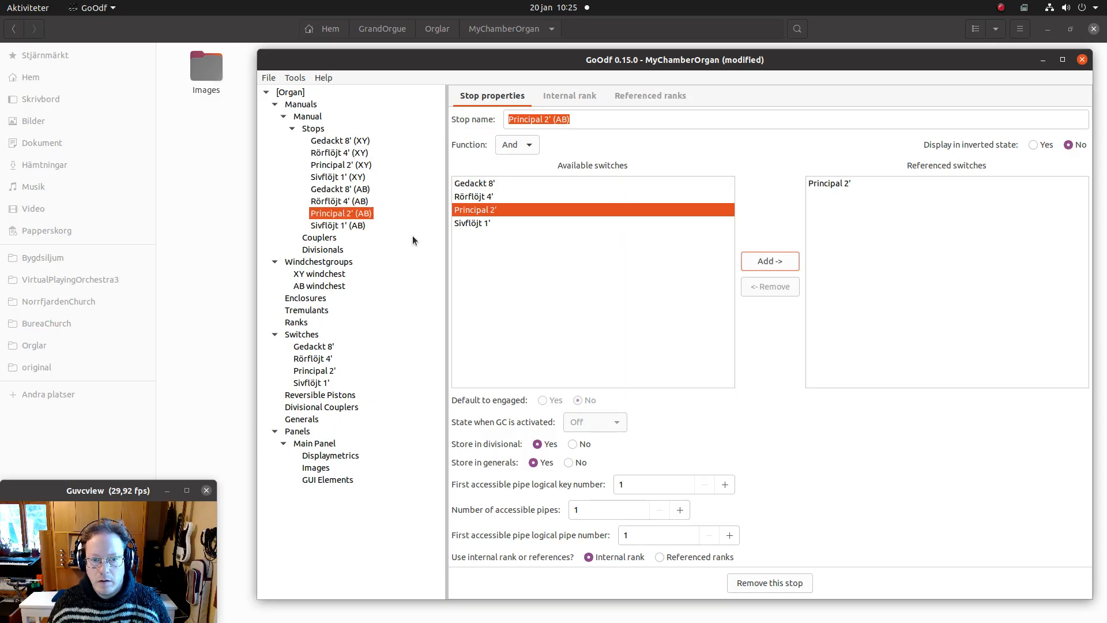
left_click(322, 187)
left_click(517, 146)
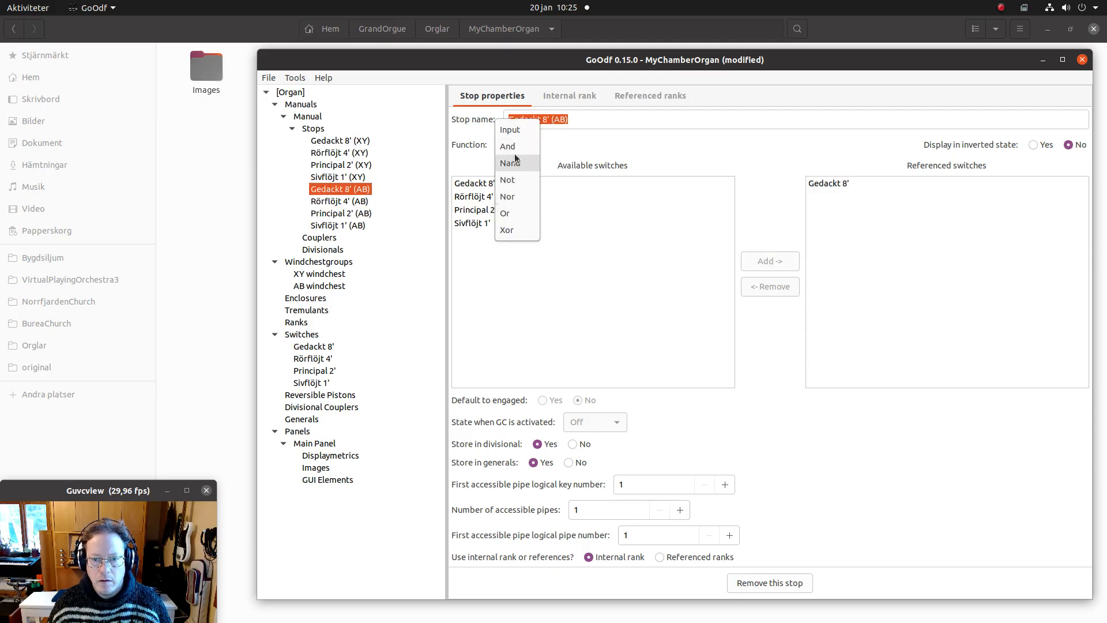
left_click(517, 147)
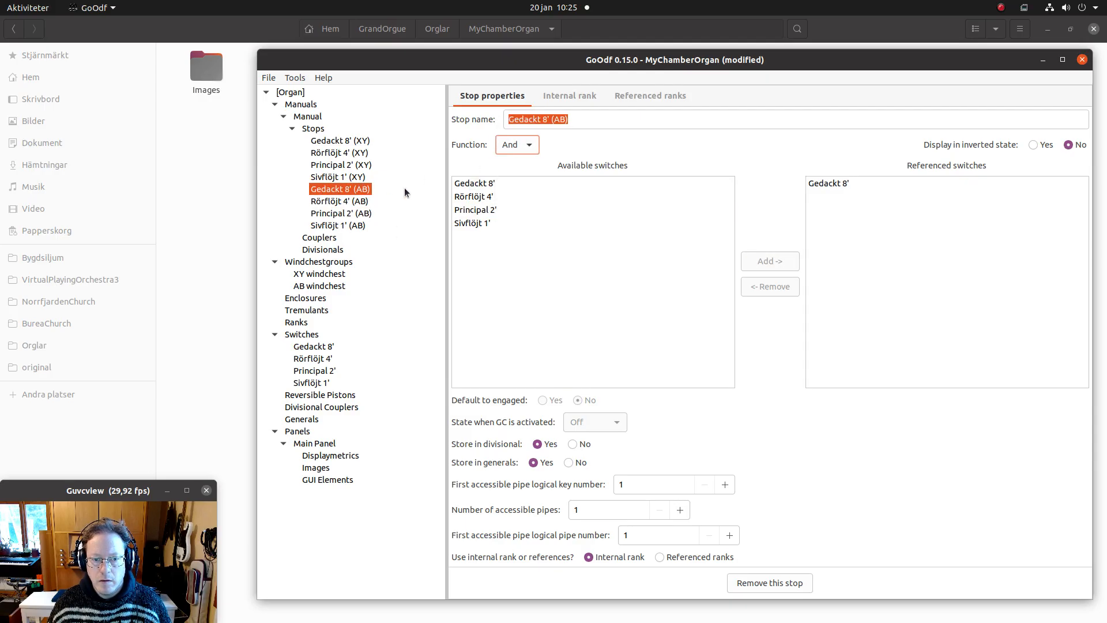
Set the function of the Sivflöjt 1' (XY) stop to And and add the Sivflöjt 1' switch as its referenced switch.
left_click(360, 176)
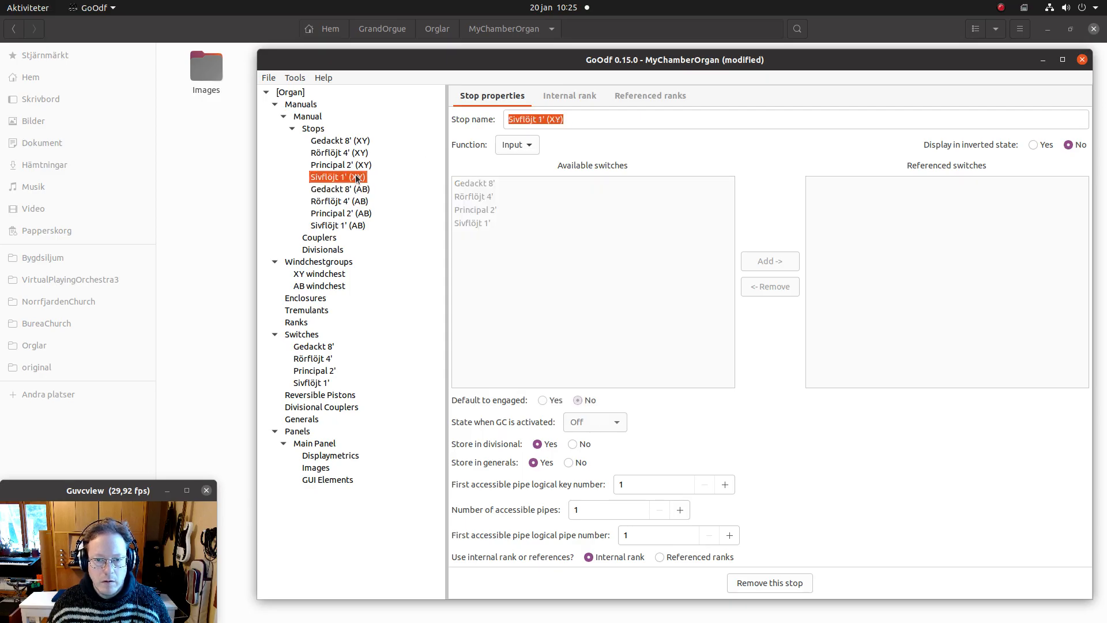
left_click(514, 144)
left_click(510, 165)
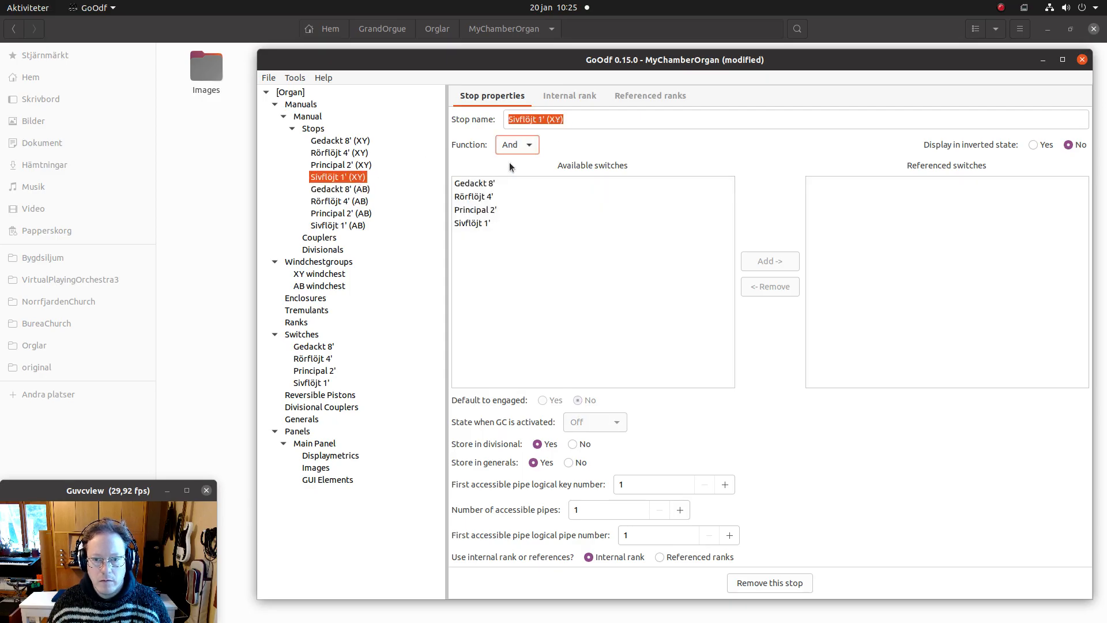
left_click(486, 224)
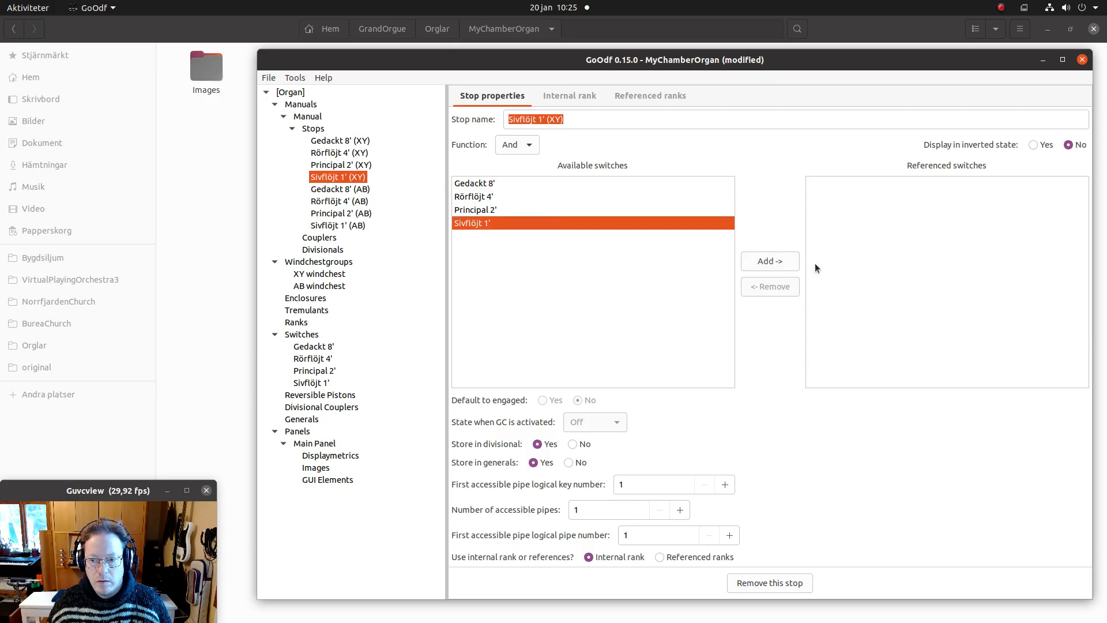
left_click(789, 261)
Set the function of the Sivflöjt 1' (AB) stop to And and reference the Sivflöjt 1' switch from it.
left_click(351, 225)
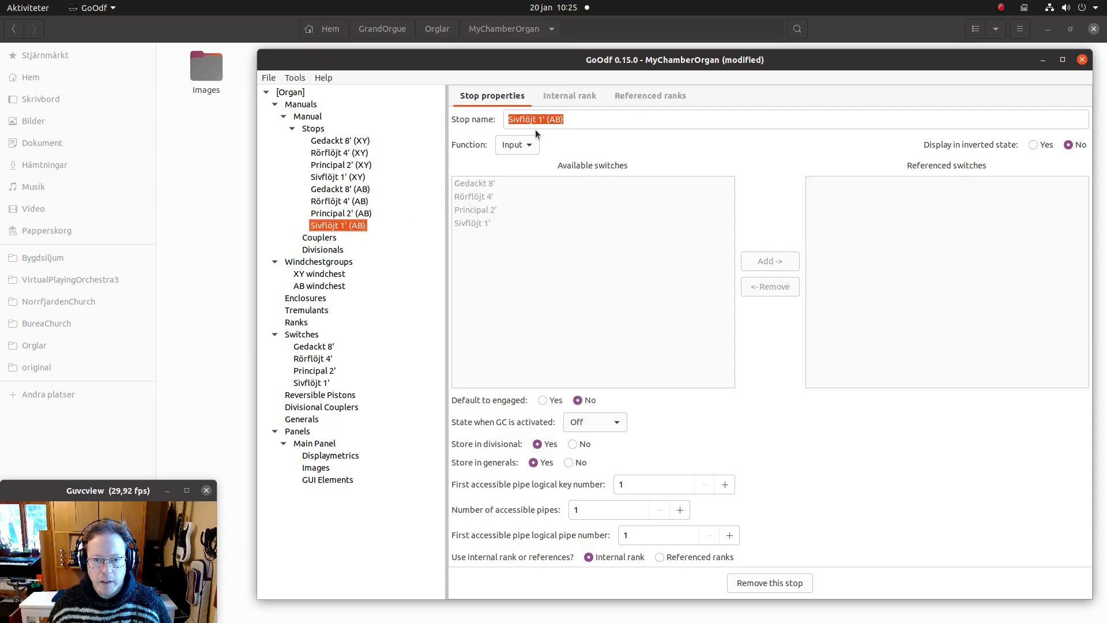
left_click(516, 145)
left_click(512, 158)
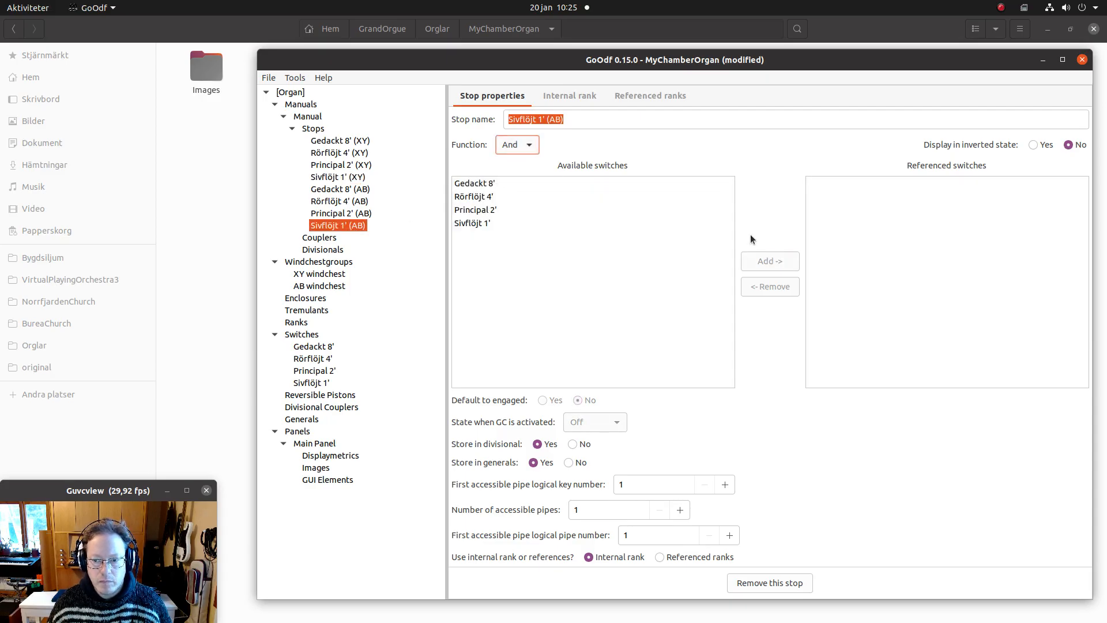
left_click(520, 224)
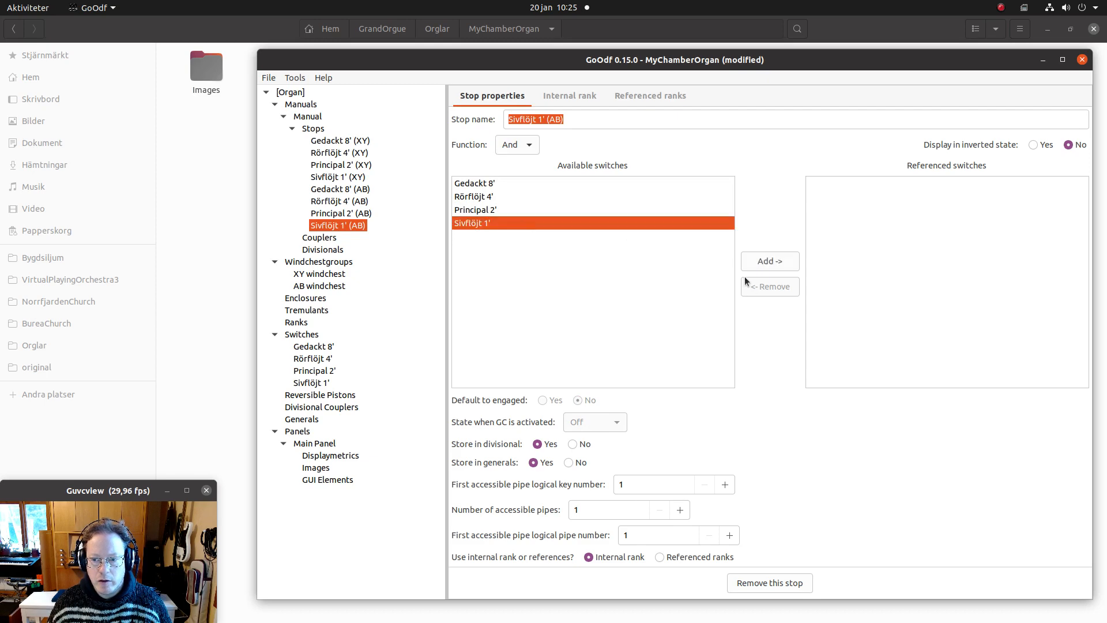
left_click(755, 257)
Review all eight XY and AB stops in turn, checking each one's function and referenced switch.
left_click(342, 142)
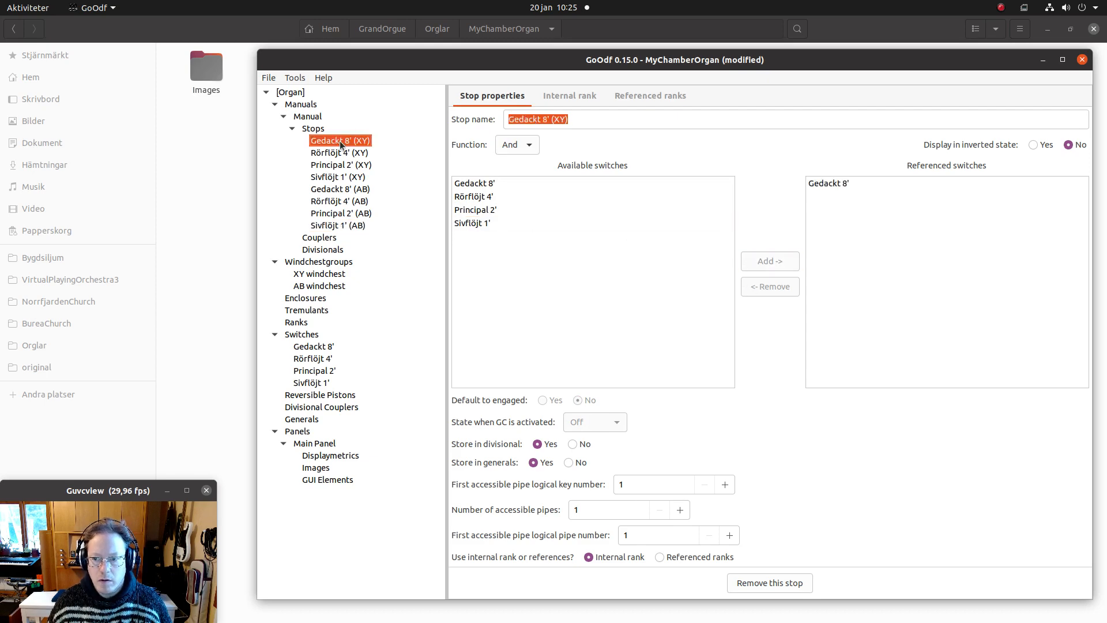
key("Down")
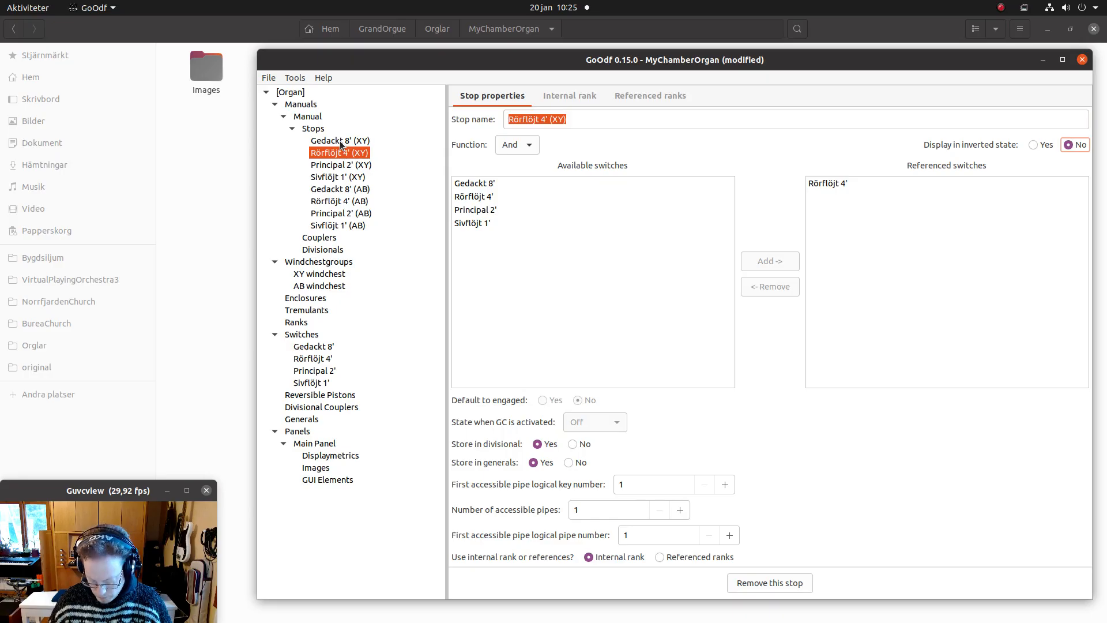
left_click(331, 165)
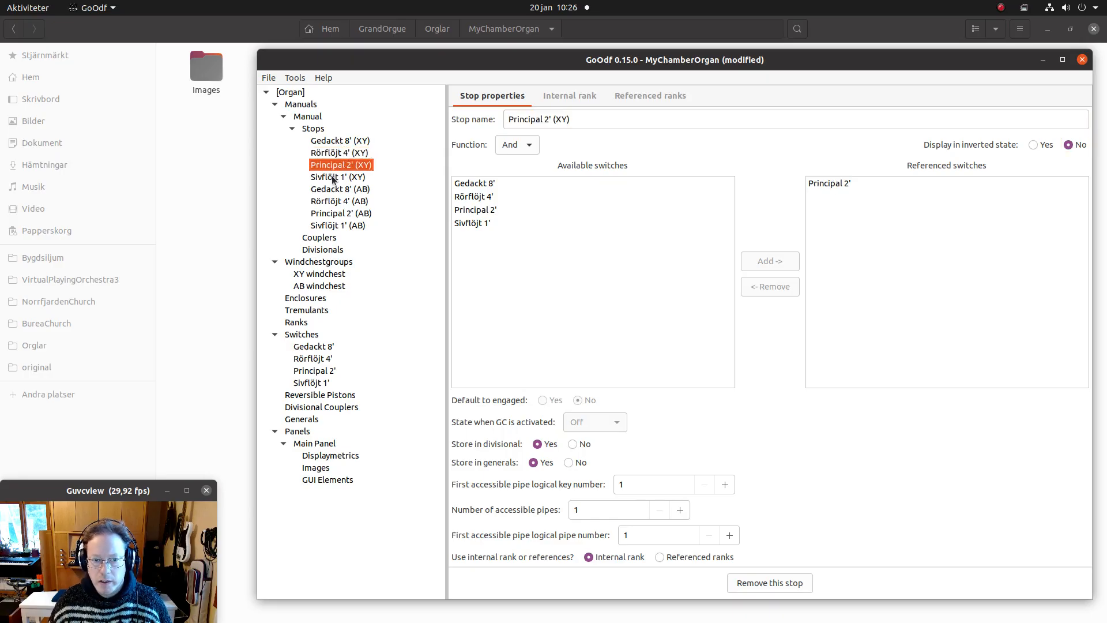
left_click(324, 178)
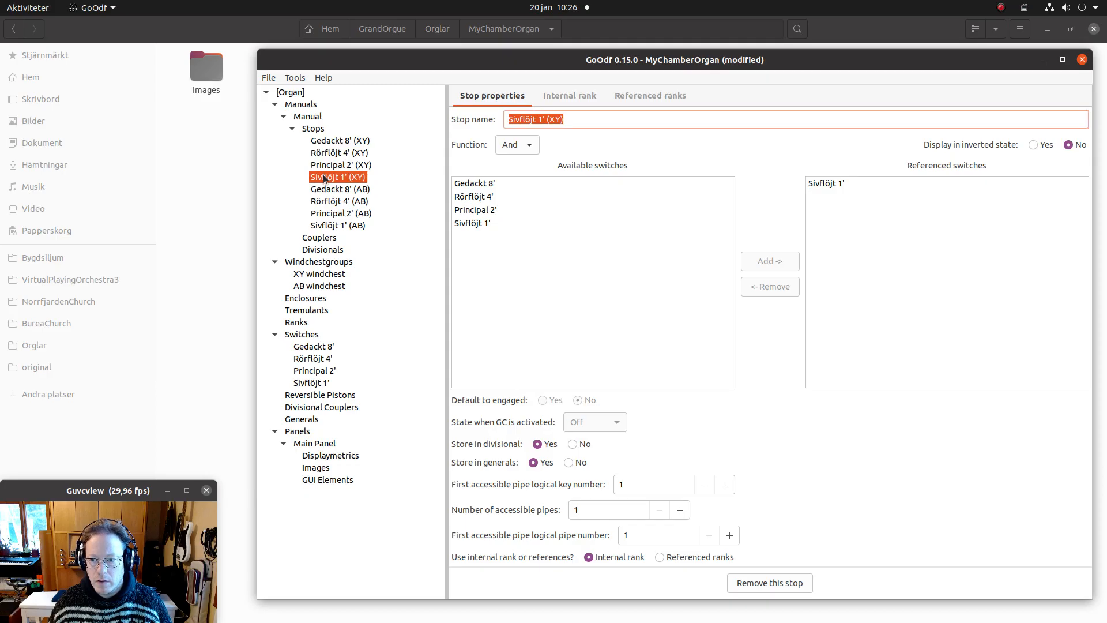
left_click(324, 189)
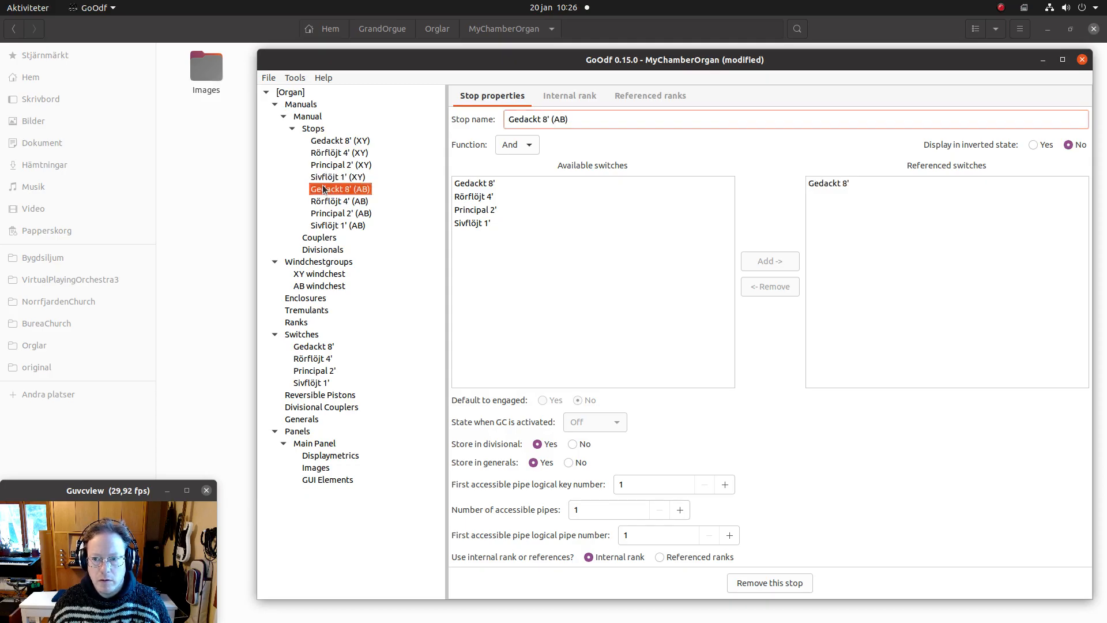
key("Down")
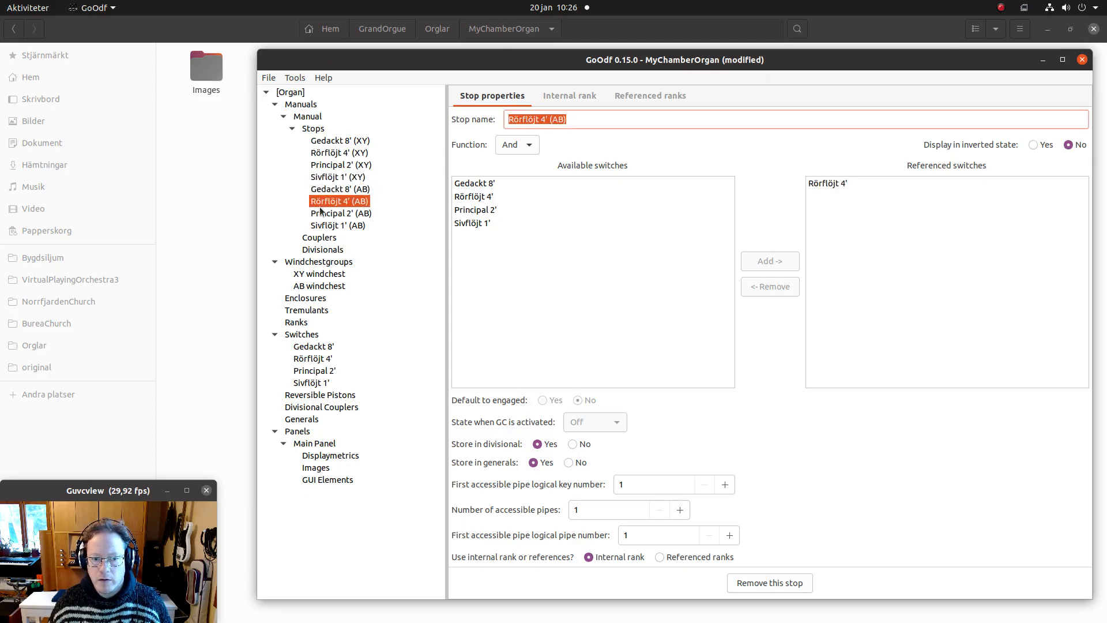
key("Down")
key("Down")
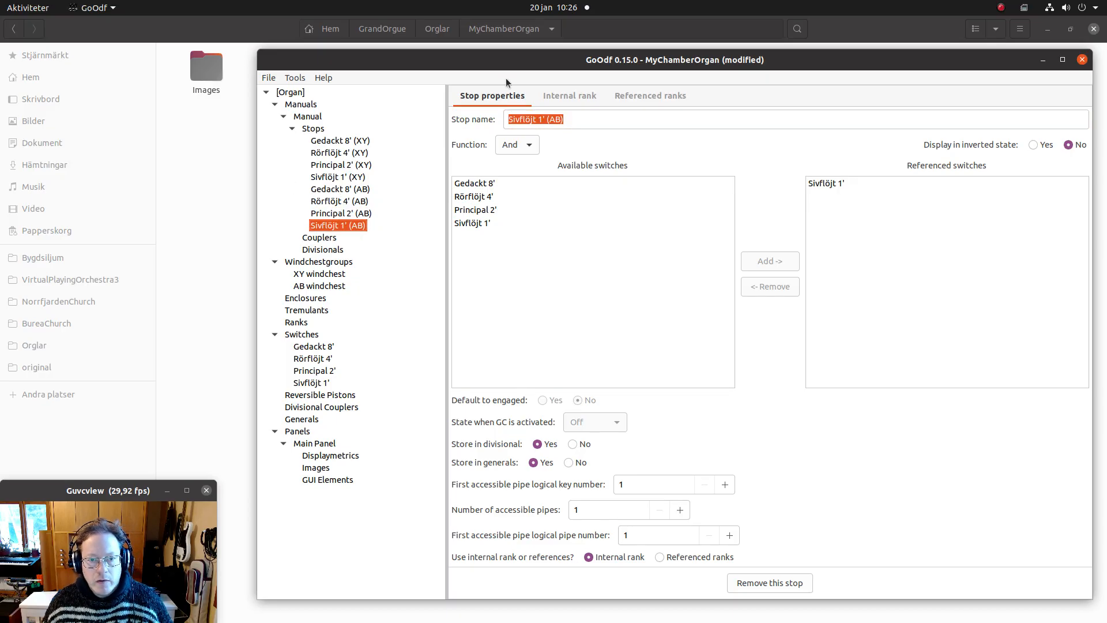
Assign the internal rank of the Gedackt 8' (XY) stop to the XY windchest.
left_click(324, 140)
left_click(568, 86)
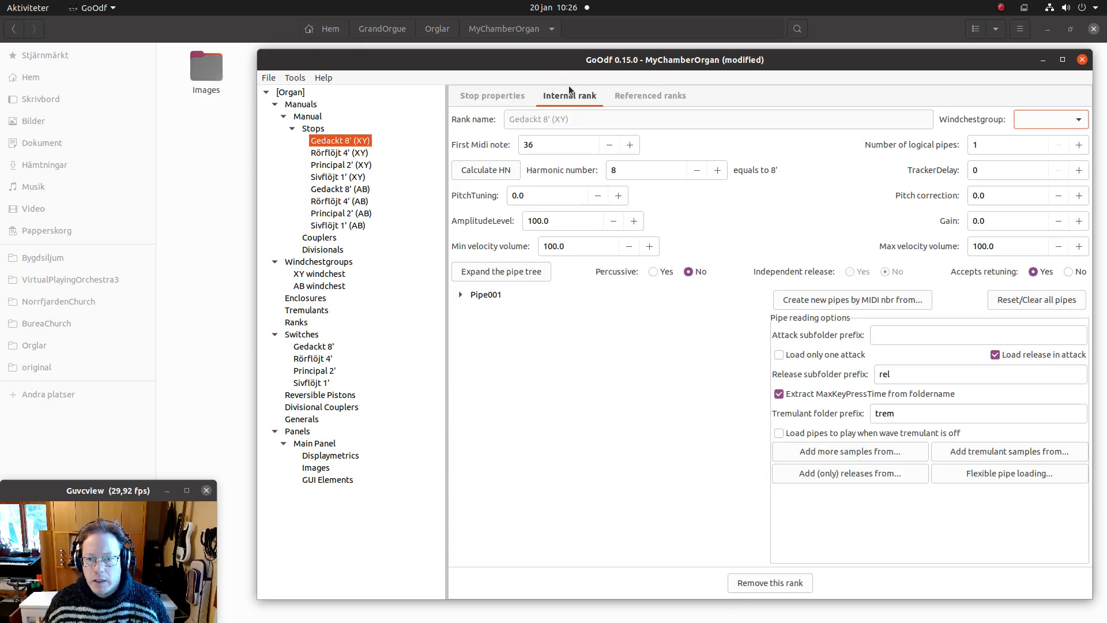
left_click(1025, 119)
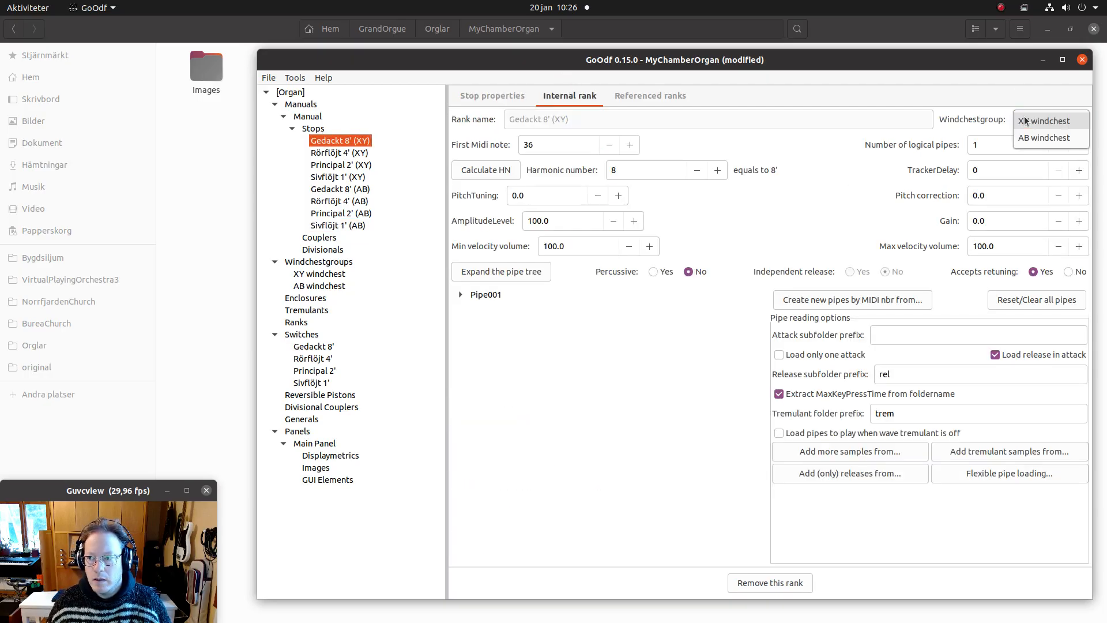
left_click(1025, 121)
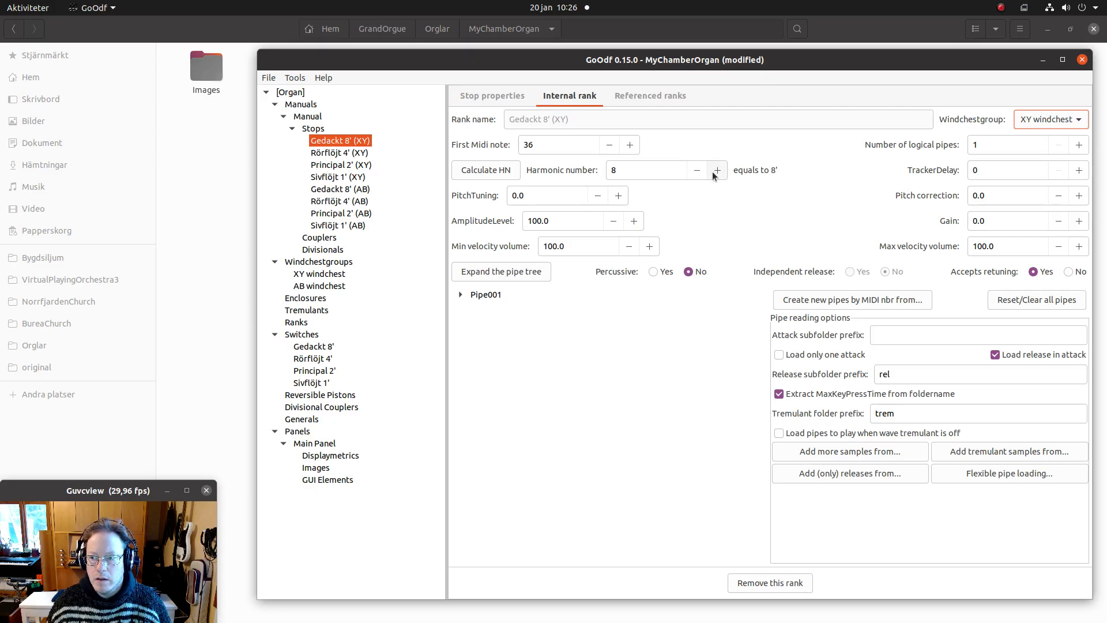
Set the number of logical pipes in the Gedackt 8' (XY) internal rank to 54.
left_click(1001, 148)
key("BackSpace")
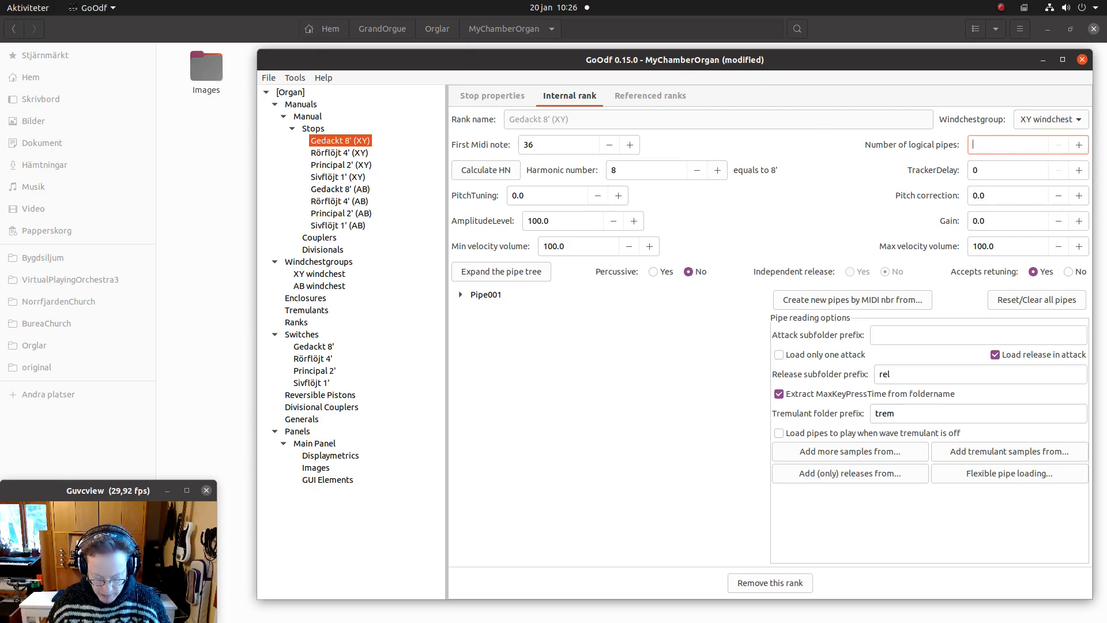
type("54")
key("Tab")
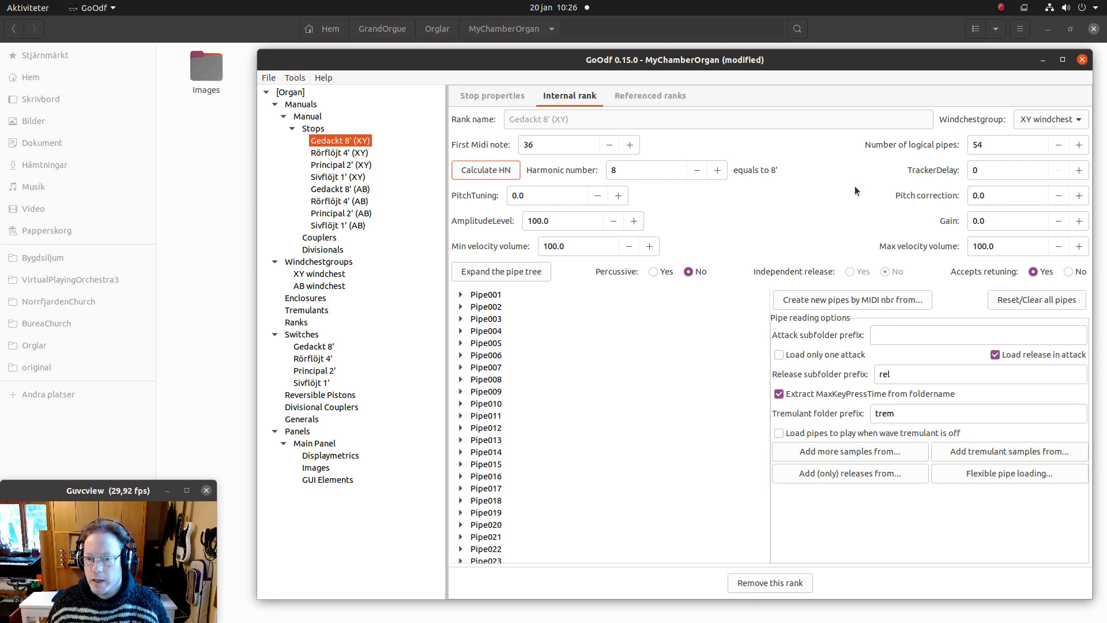
Create new pipes by MIDI number for the Gedackt 8' (XY) internal rank from the Pipes/XY/Gedackt8 folder.
left_click(814, 299)
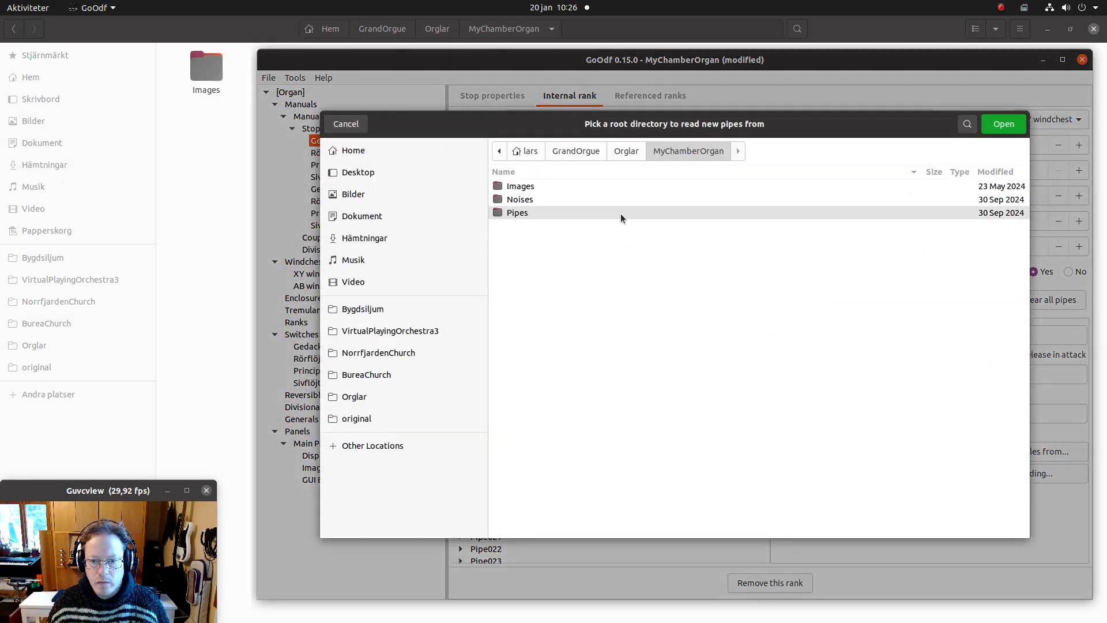
double_click(546, 208)
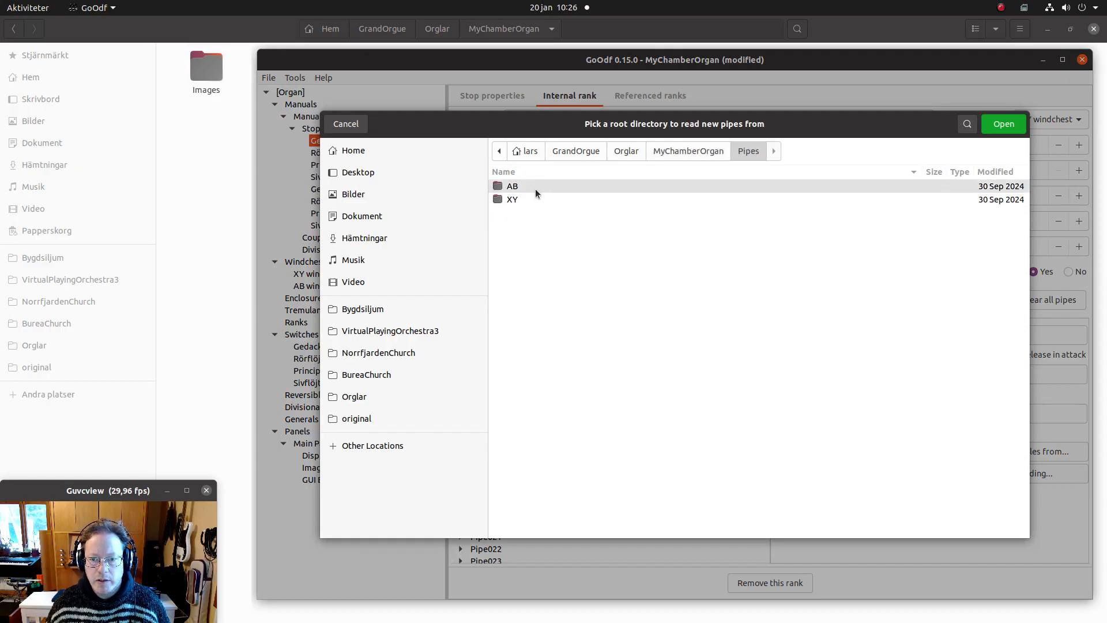
double_click(534, 199)
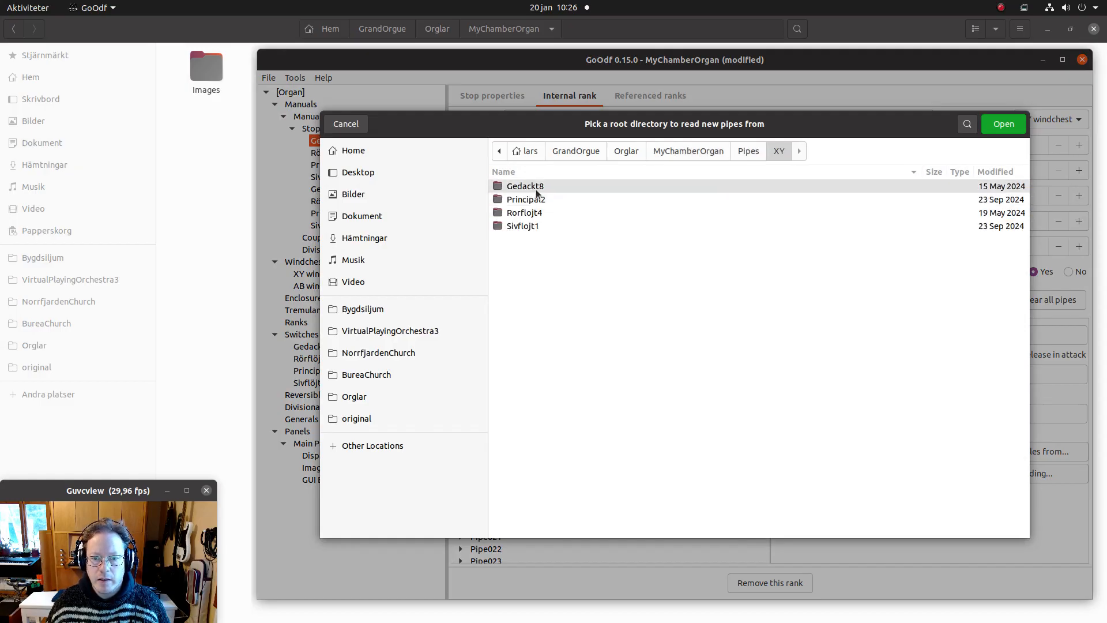
double_click(535, 187)
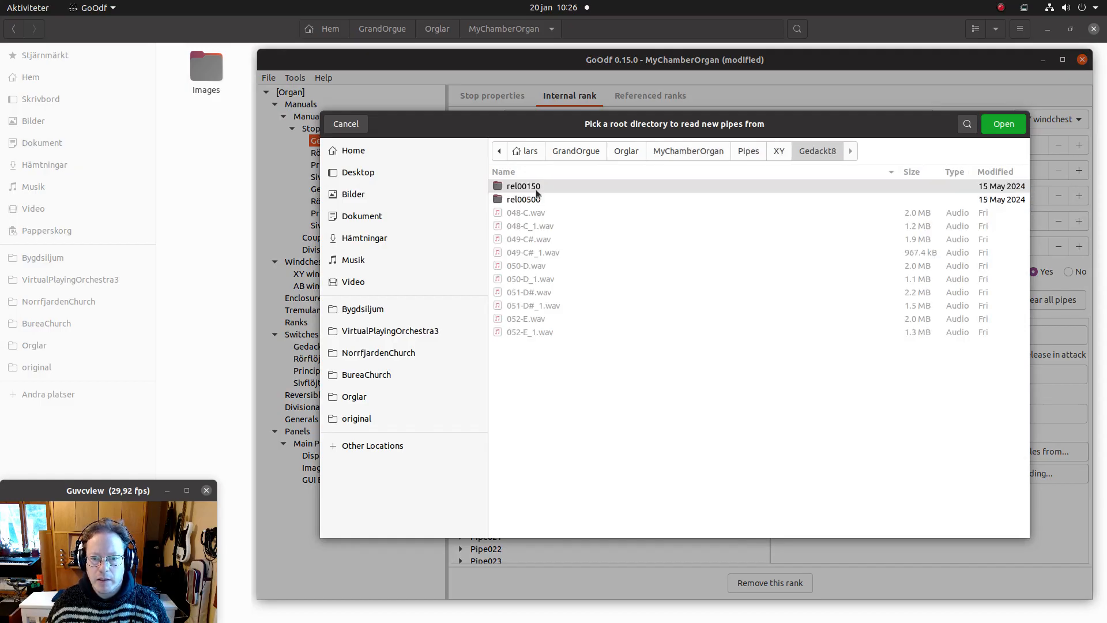
left_click(1004, 124)
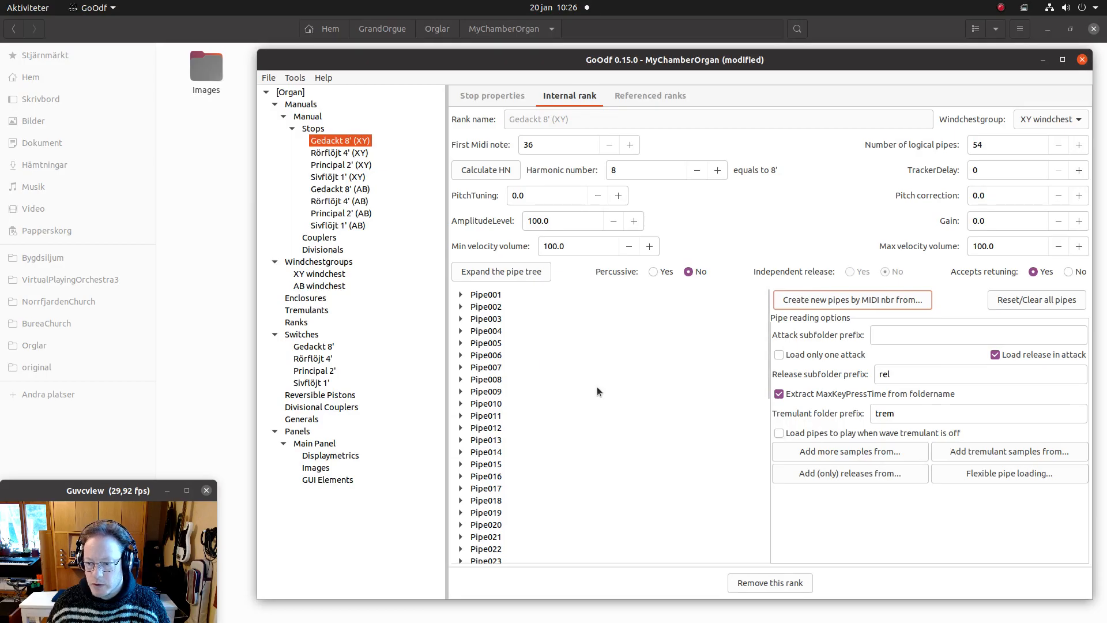
Assign the internal rank of Rörflöjt 4' (XY) to the XY windchest and set its number of logical pipes to 54.
left_click(342, 153)
left_click(1042, 125)
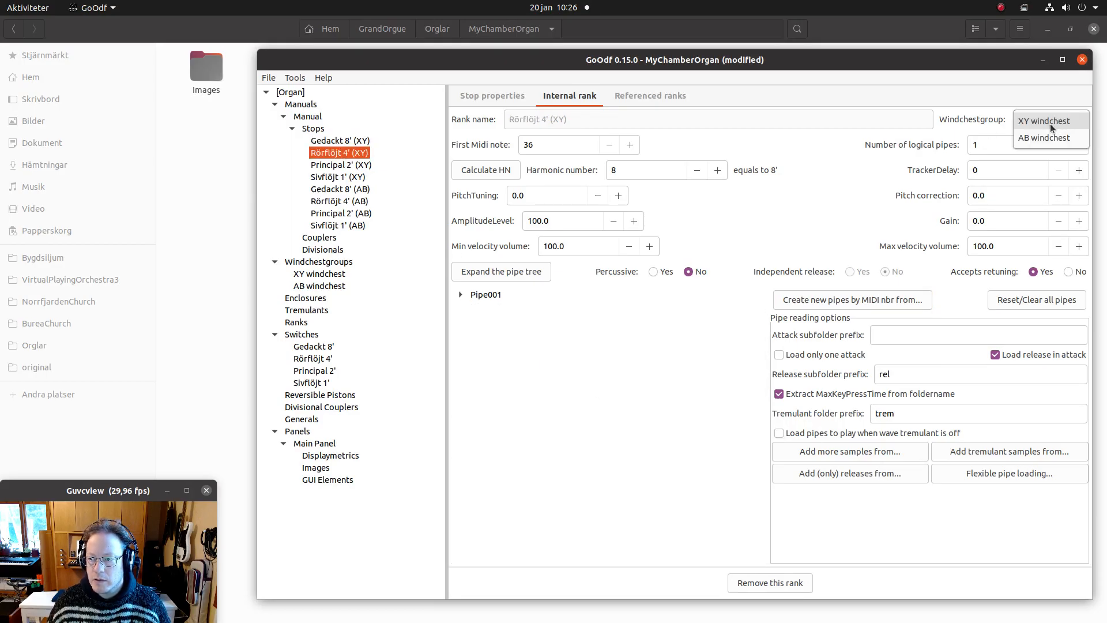
left_click(1050, 122)
key("Tab")
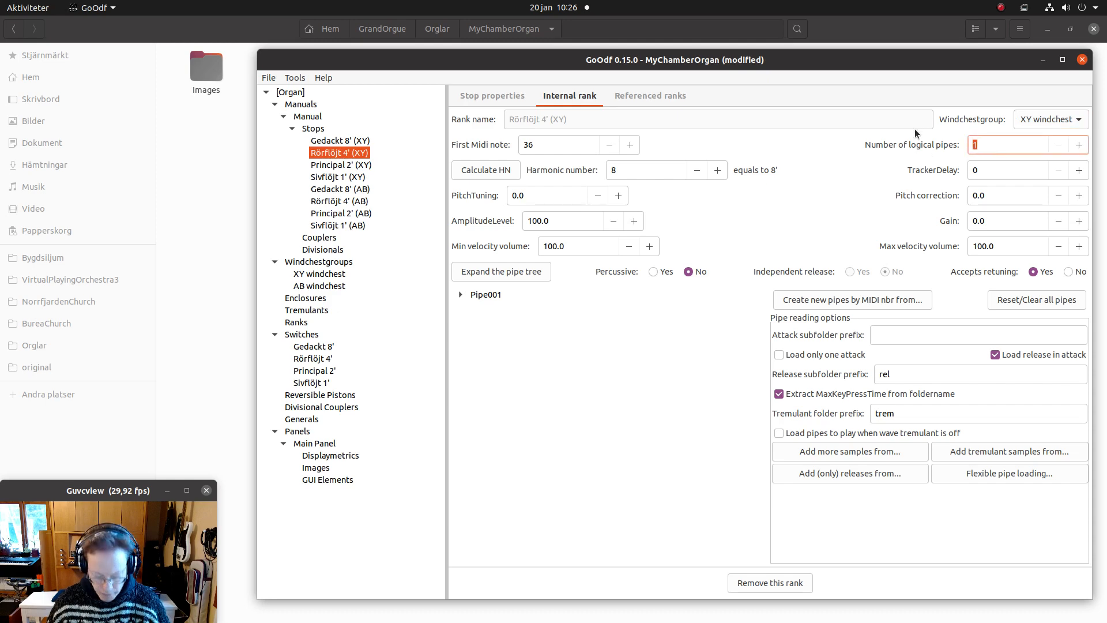
type("54")
key("Tab")
Set the harmonic number of the Rörflöjt 4' (XY) internal rank to 16.
key("Tab")
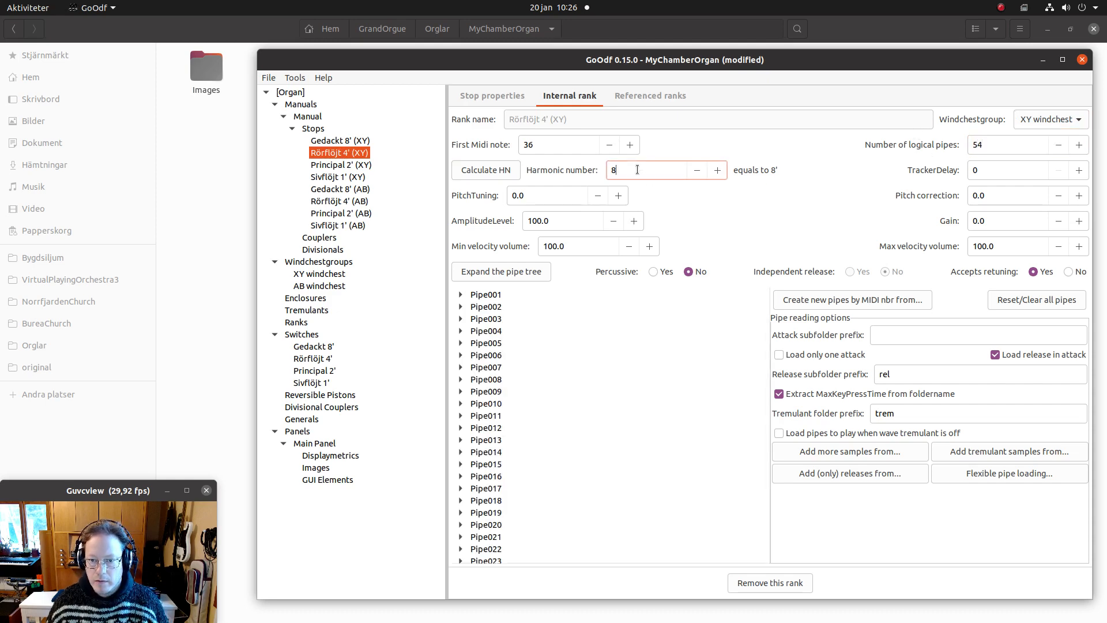
type("16")
key("Tab")
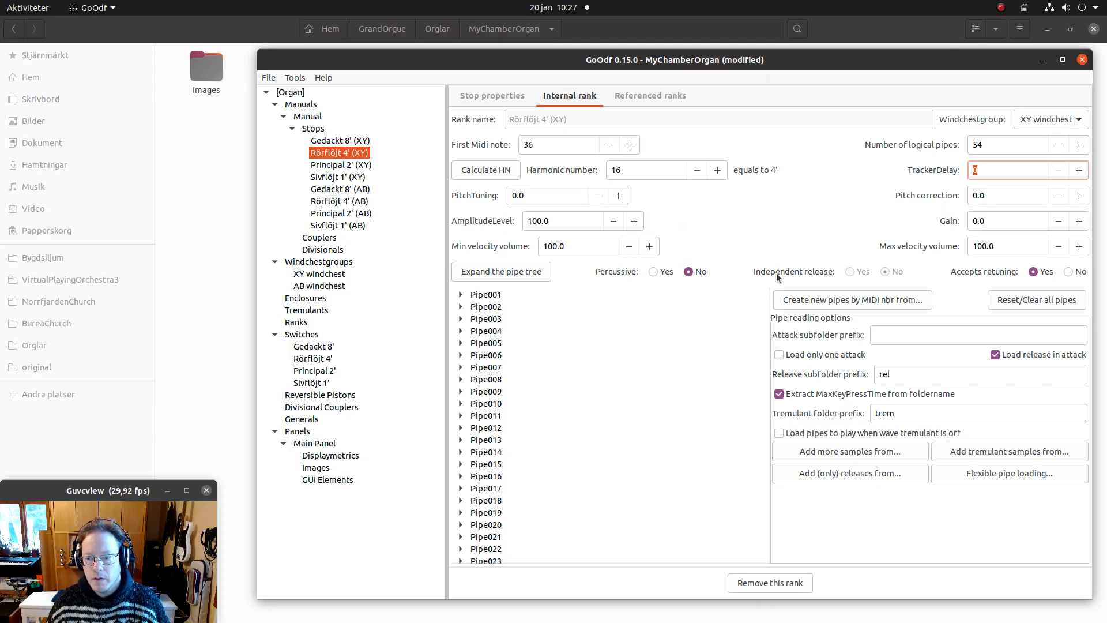
Create new pipes by MIDI number for the Rörflöjt 4' (XY) internal rank from the Pipes/XY/Rorflojt4 folder.
left_click(798, 297)
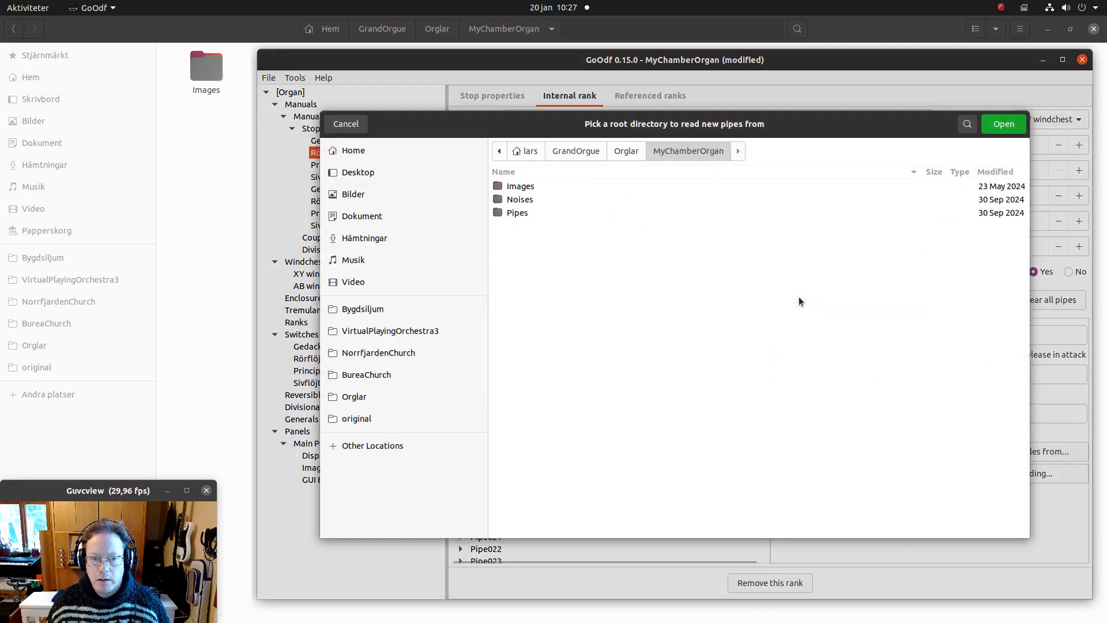
double_click(548, 215)
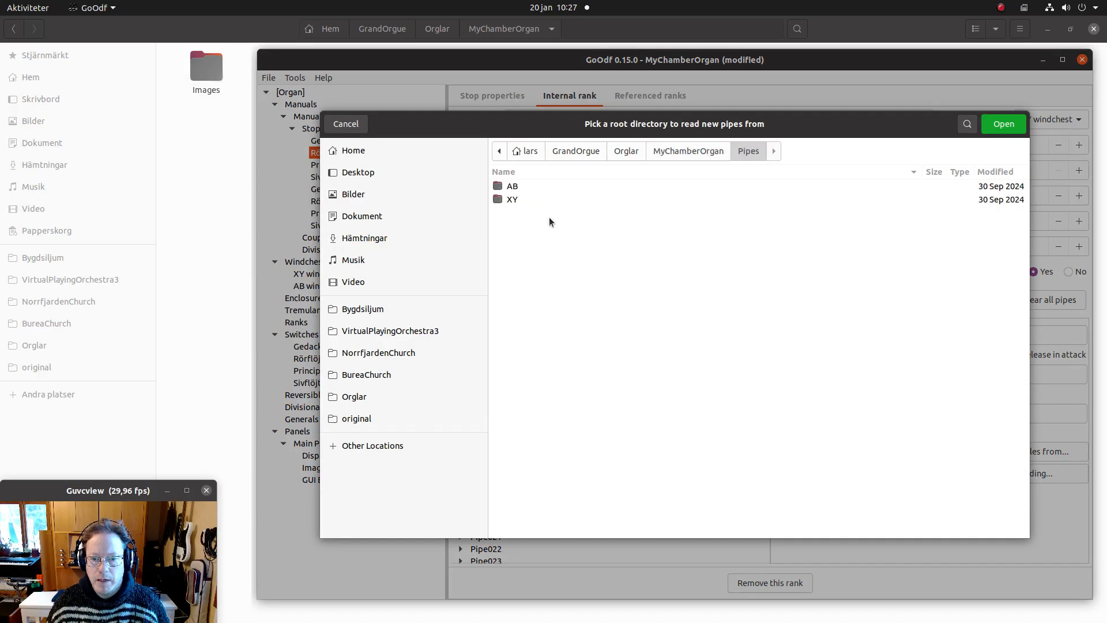
double_click(534, 202)
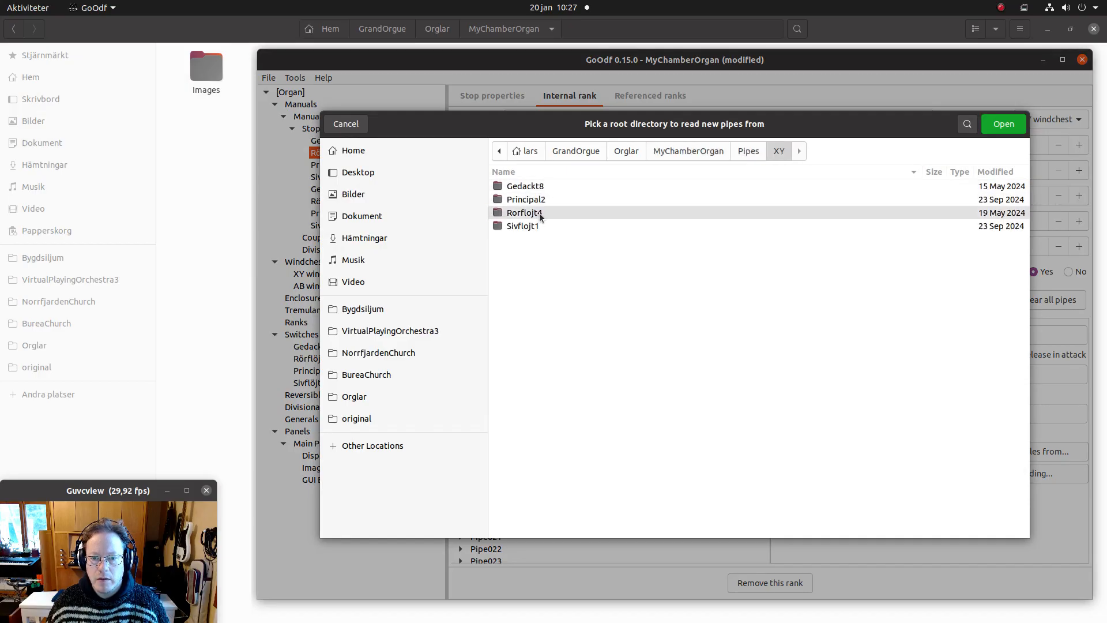
left_click(538, 213)
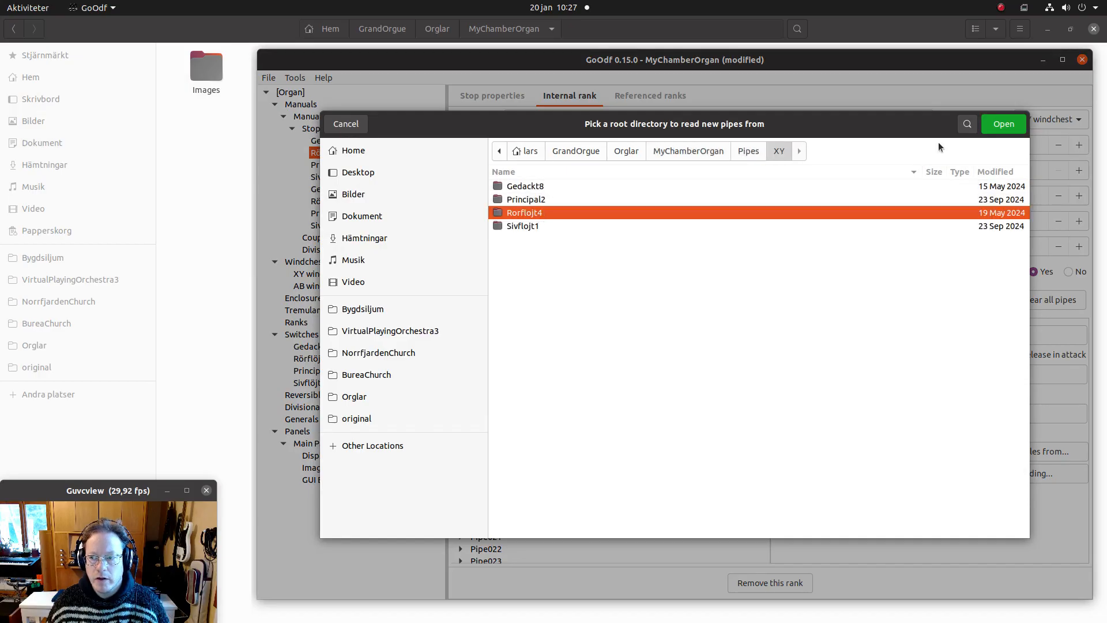
left_click(999, 127)
left_click(1000, 126)
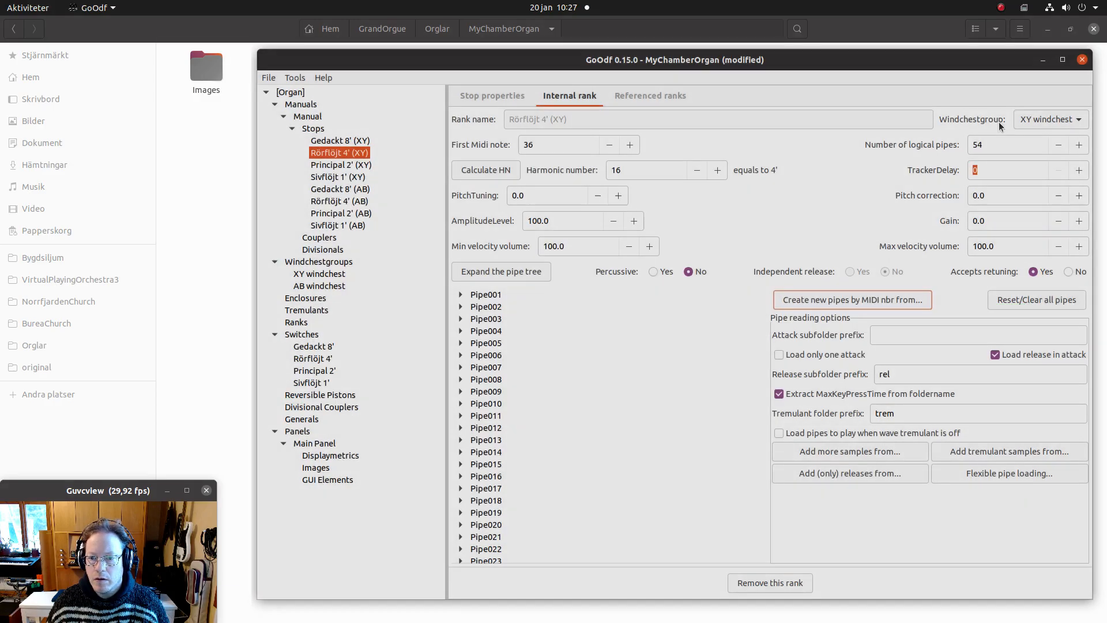
Assign the internal rank of Principal 2' (XY) to the XY windchest and set its number of logical pipes to 54.
left_click(352, 166)
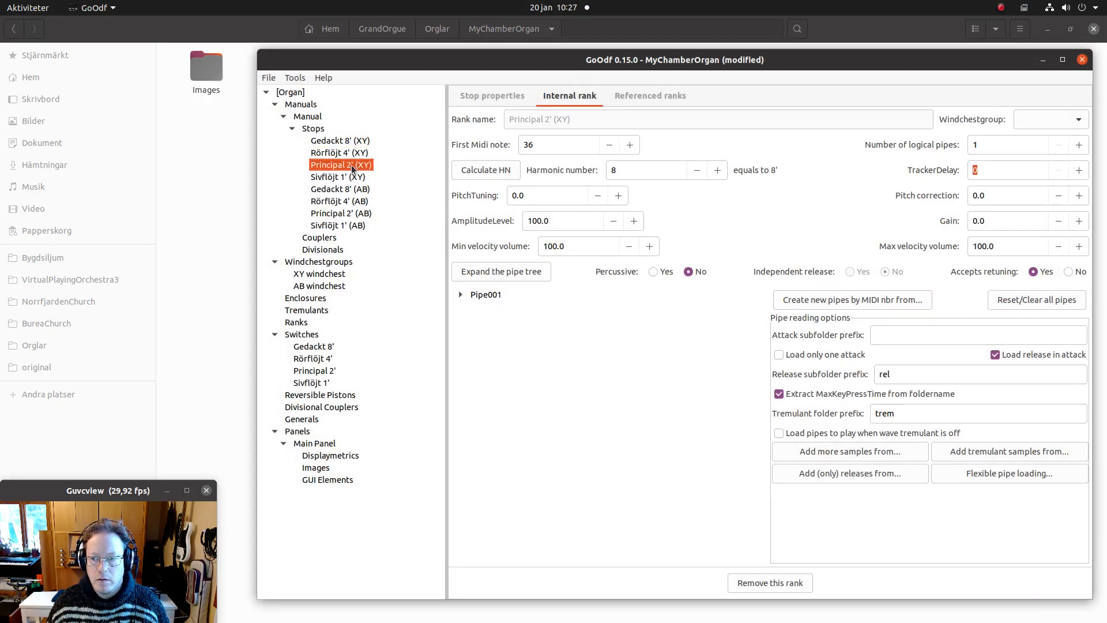
left_click(1029, 120)
left_click(1030, 121)
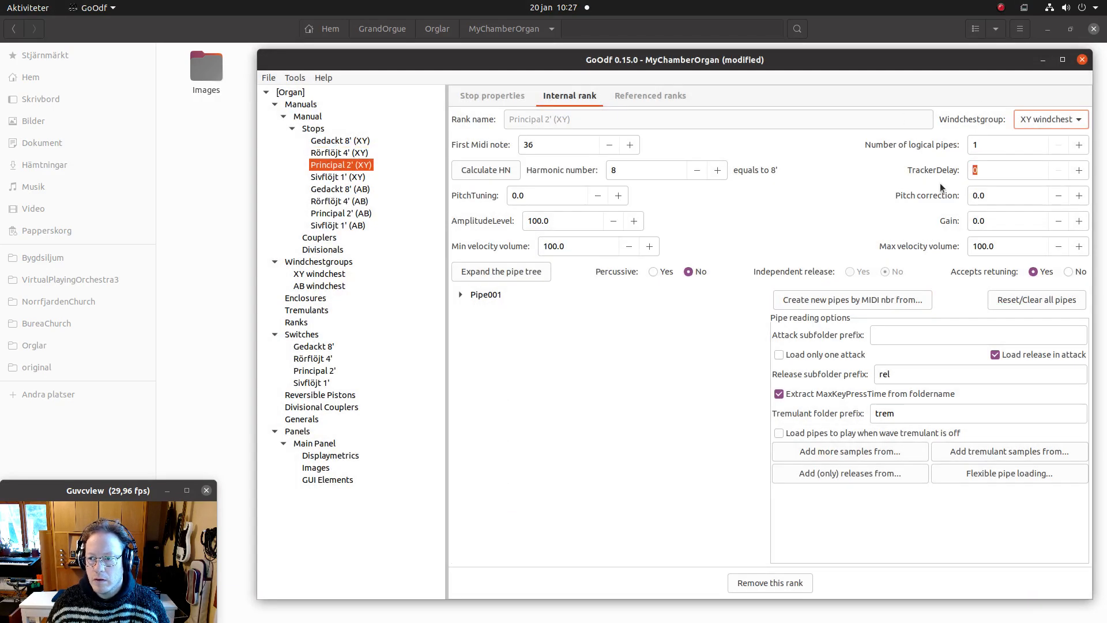
left_click(1005, 144)
key("BackSpace")
type("54")
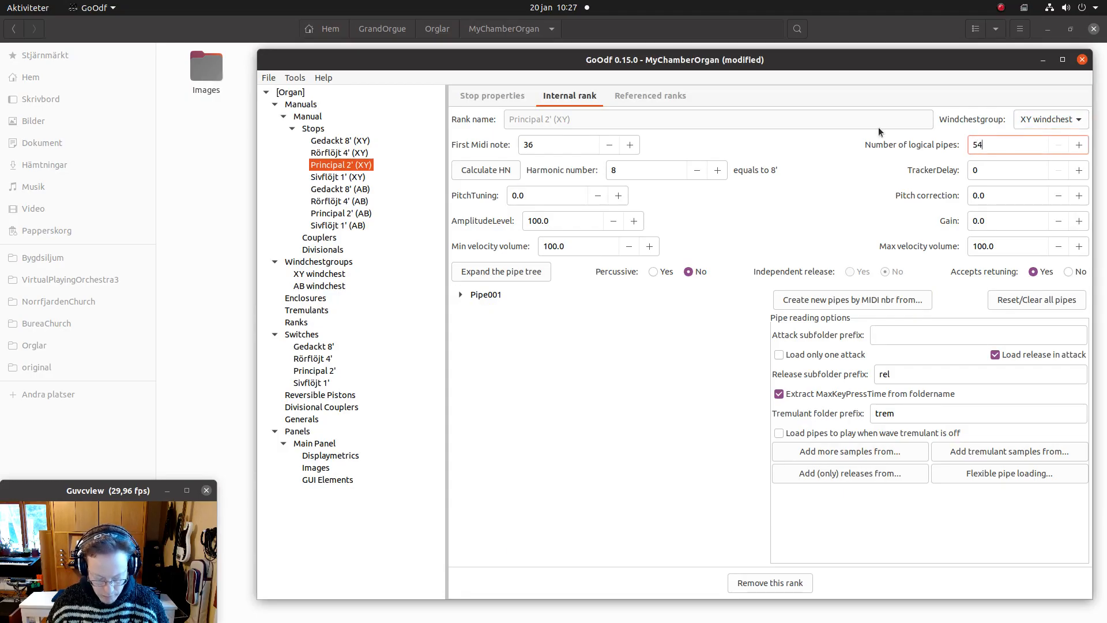
key("Tab")
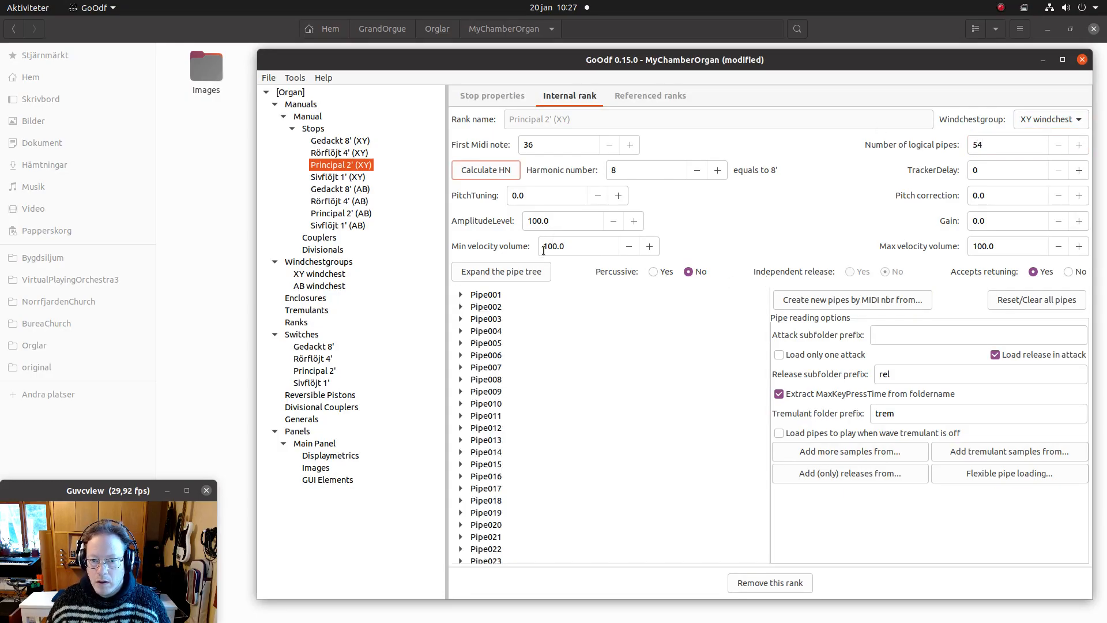
Create new pipes by MIDI number for the Principal 2' (XY) internal rank from the Pipes/XY/Principal2 folder.
left_click(821, 301)
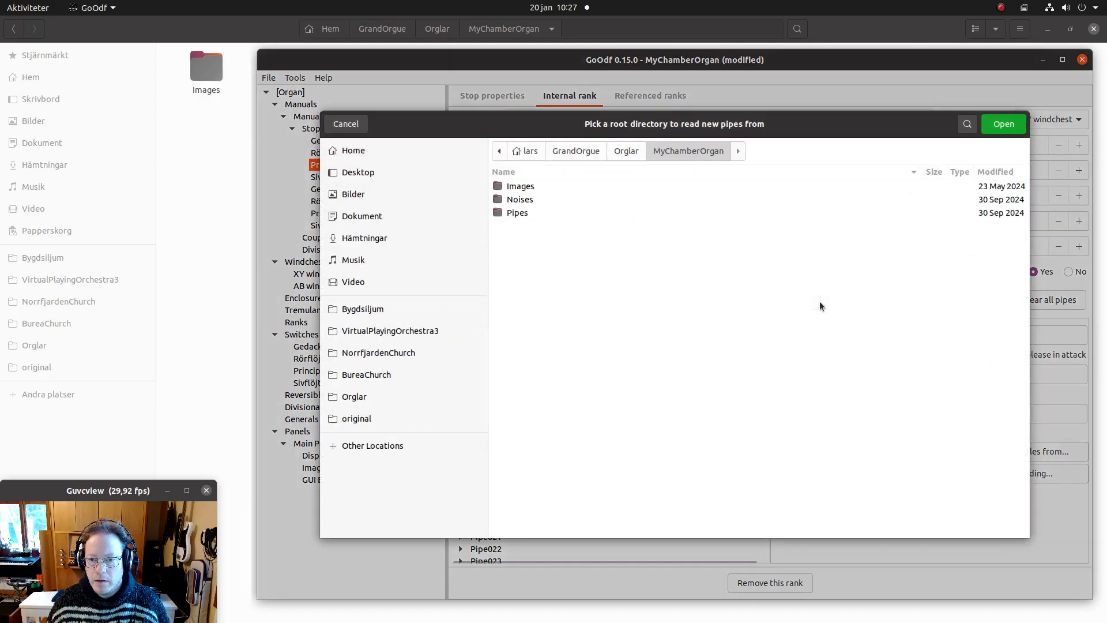
double_click(550, 208)
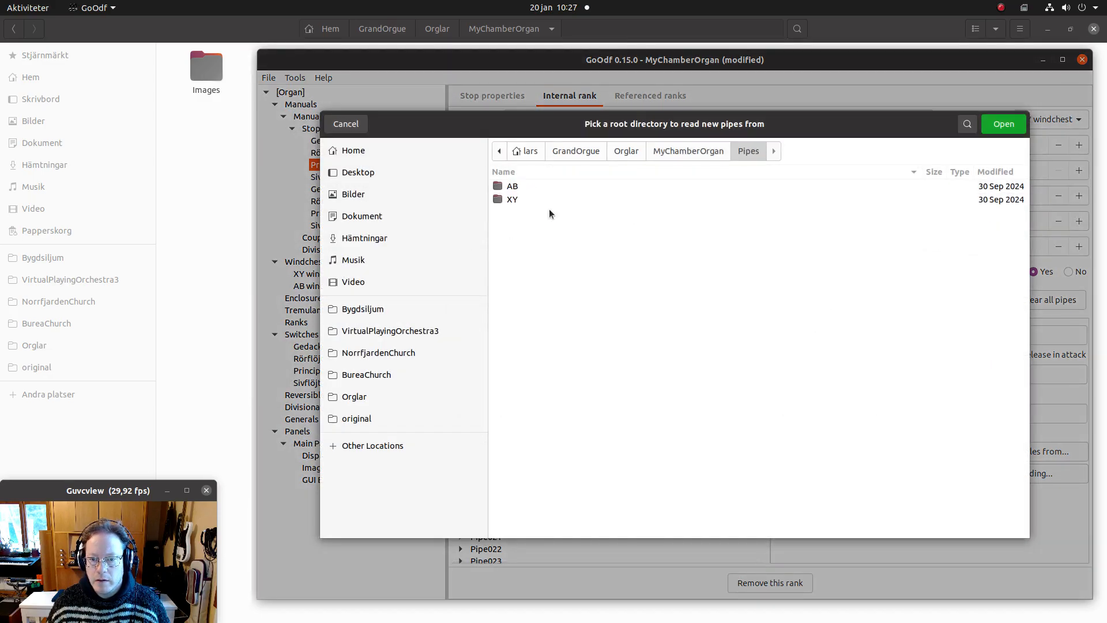
double_click(535, 198)
left_click(536, 200)
double_click(536, 200)
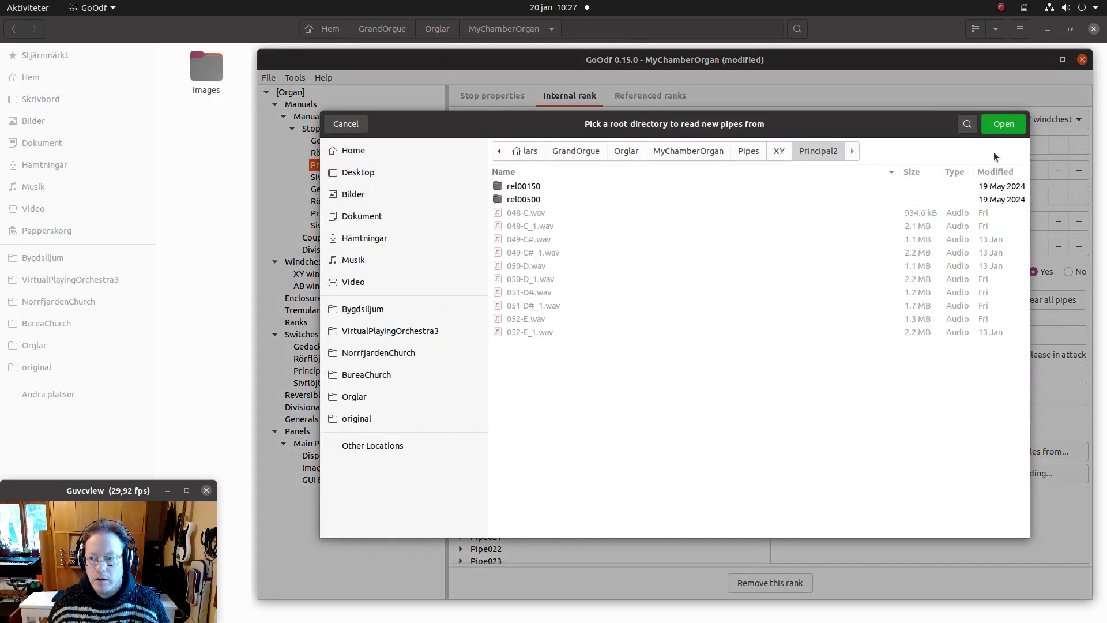
left_click(1005, 125)
left_click(379, 381)
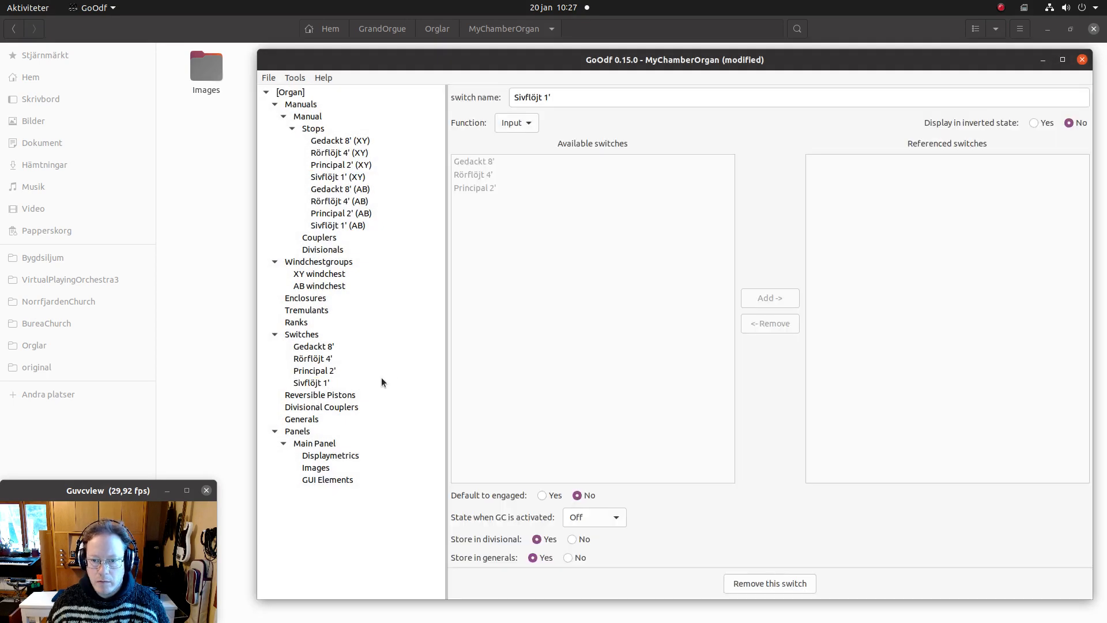
Set the harmonic number of the Principal 2' (XY) internal rank to 32.
left_click(334, 164)
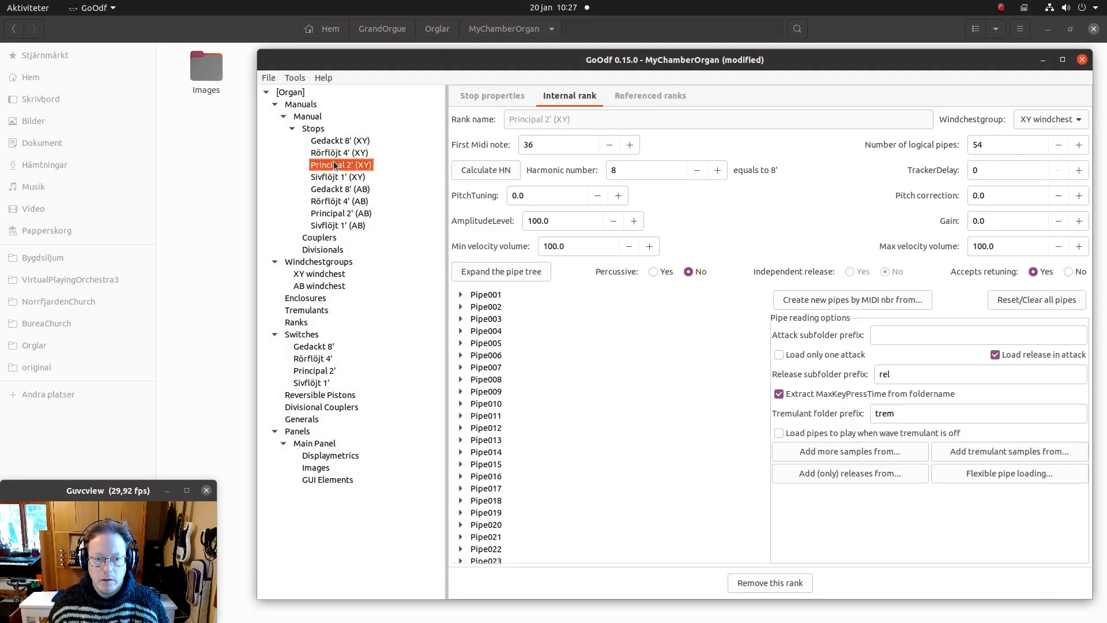
double_click(612, 170)
type("32")
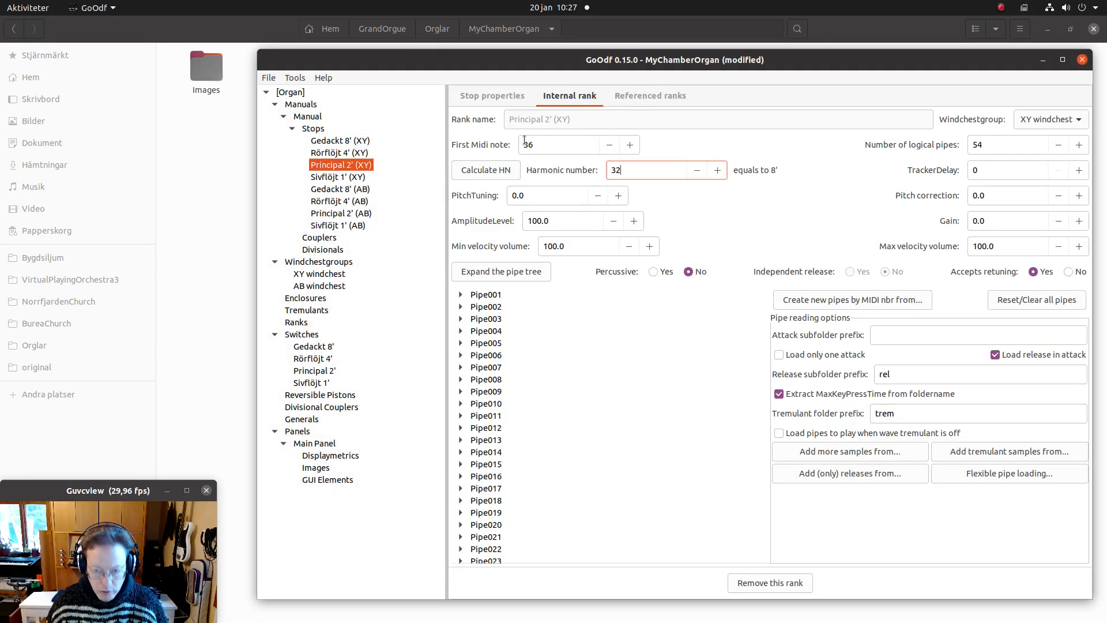
key("Tab")
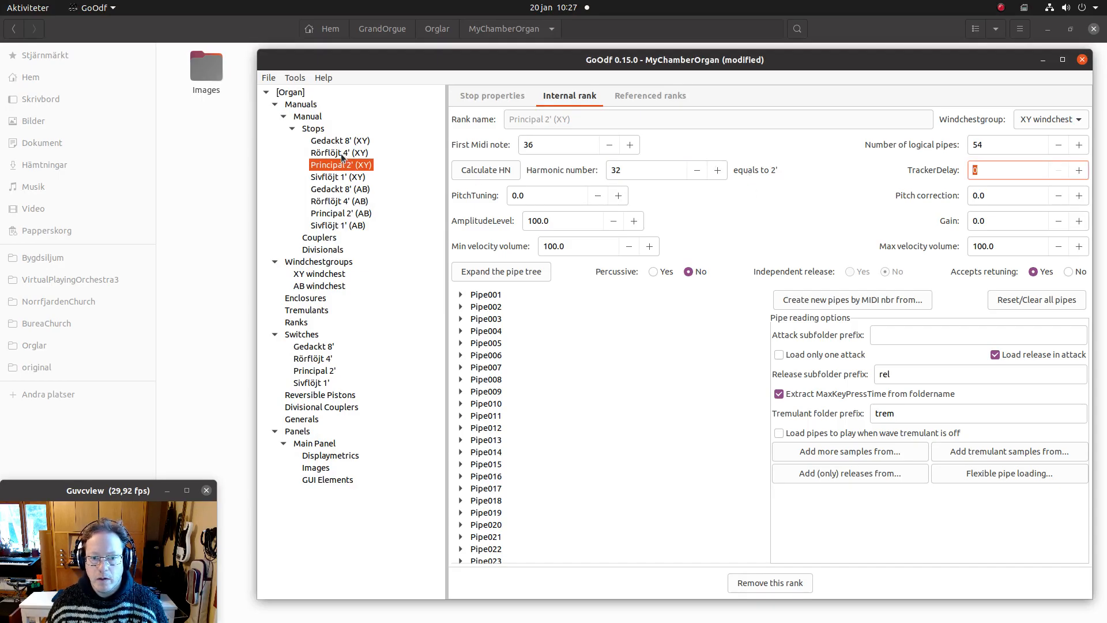
Assign the internal rank of Sivflöjt 1' (XY) to the XY windchest and set its number of logical pipes to 54.
left_click(334, 176)
left_click(1021, 120)
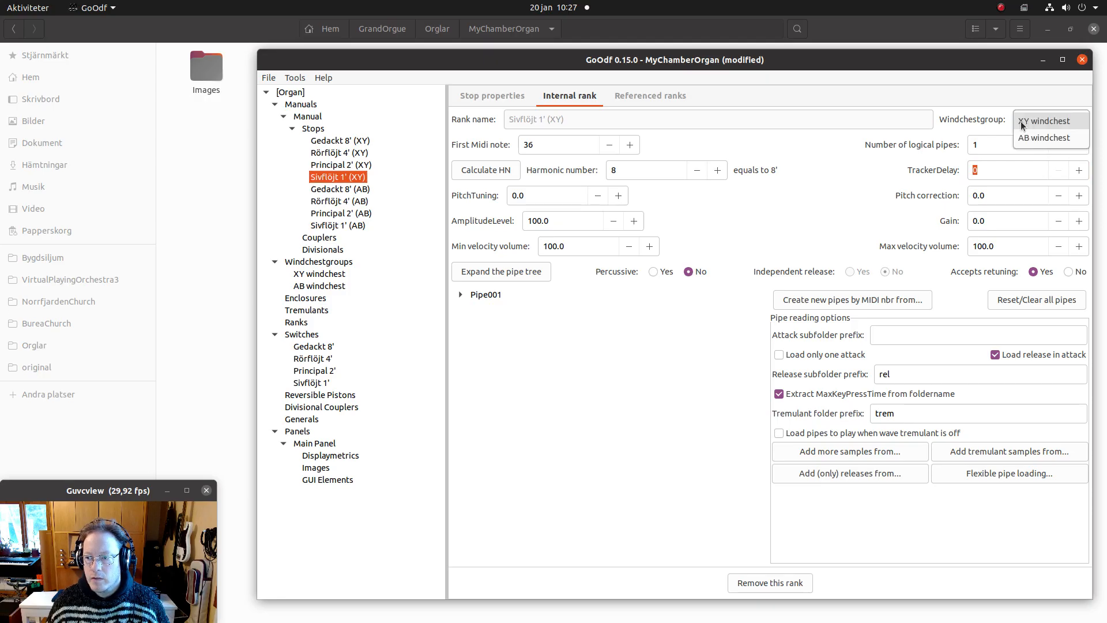
left_click(1021, 120)
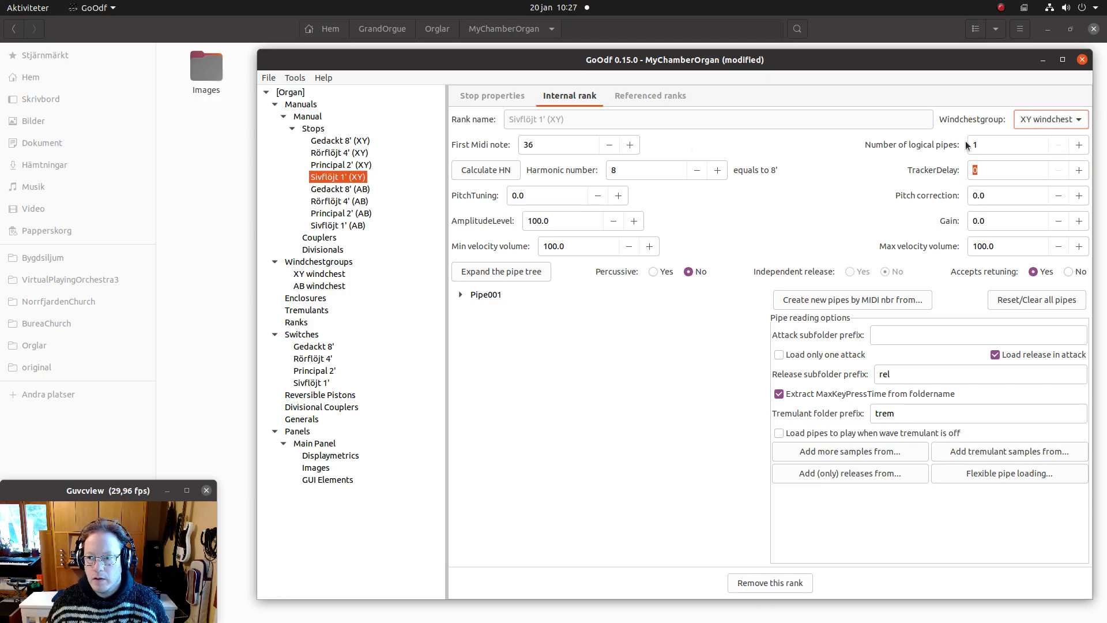
key("Tab")
type("54")
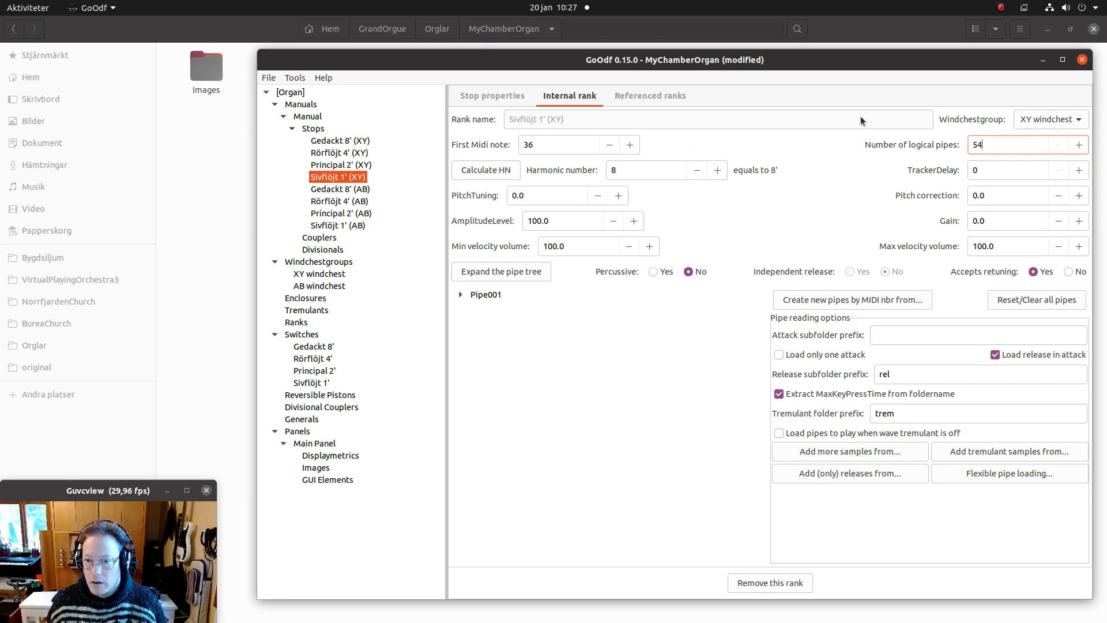
key("Tab")
Set the harmonic number of the Sivflöjt 1' (XY) internal rank to 64.
key("Tab")
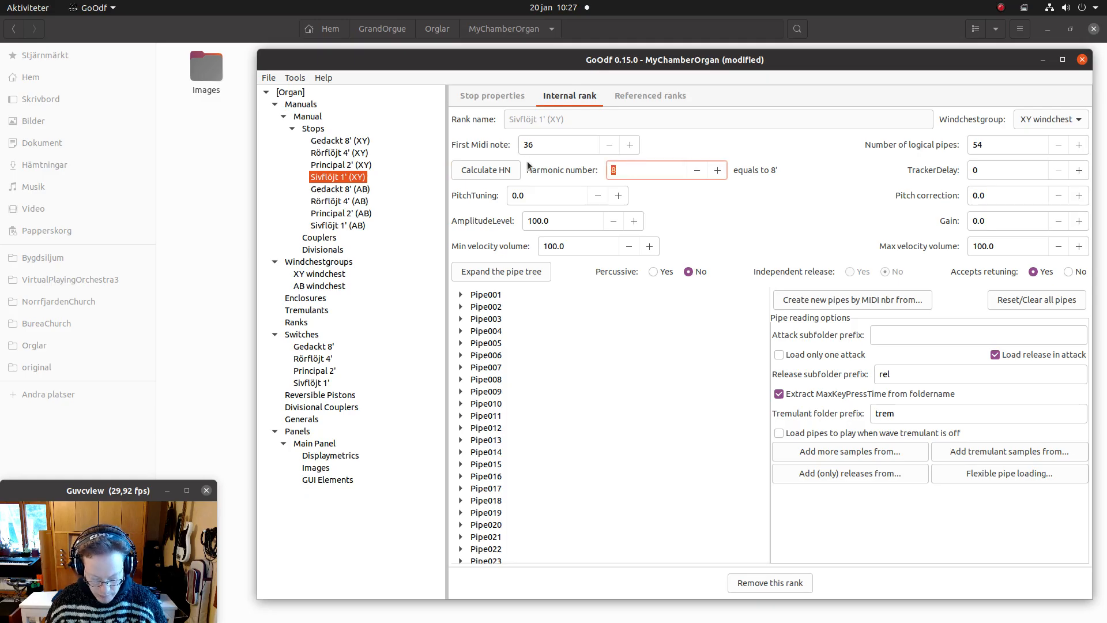
type("64")
key("Tab")
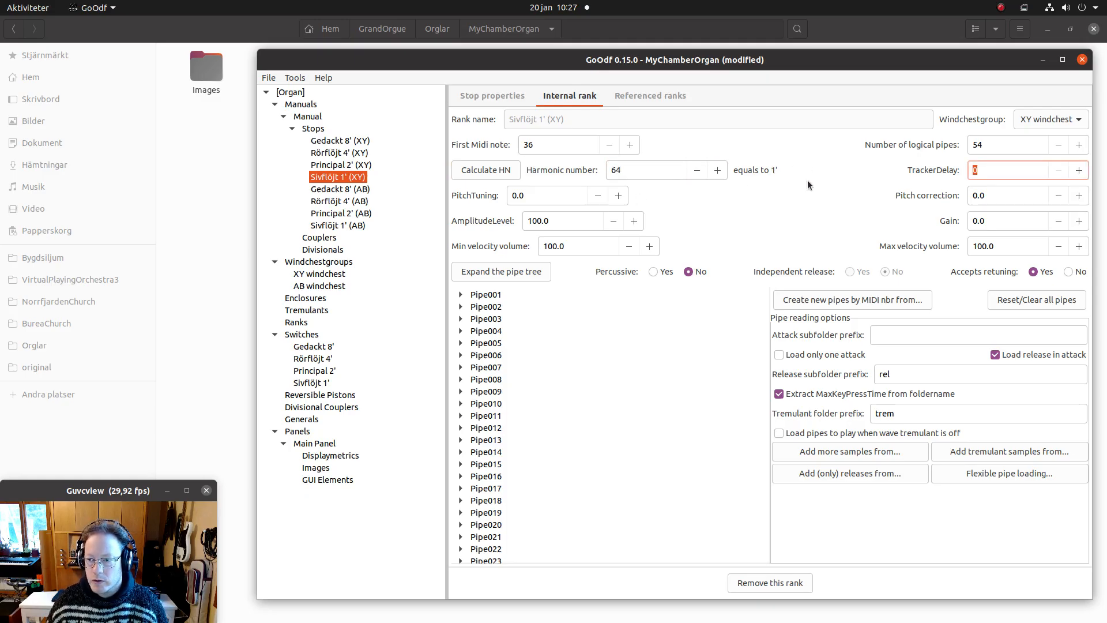
Create new pipes by MIDI number for the Sivflöjt 1' (XY) internal rank from the Pipes/XY/Sivflojt1 folder.
left_click(821, 299)
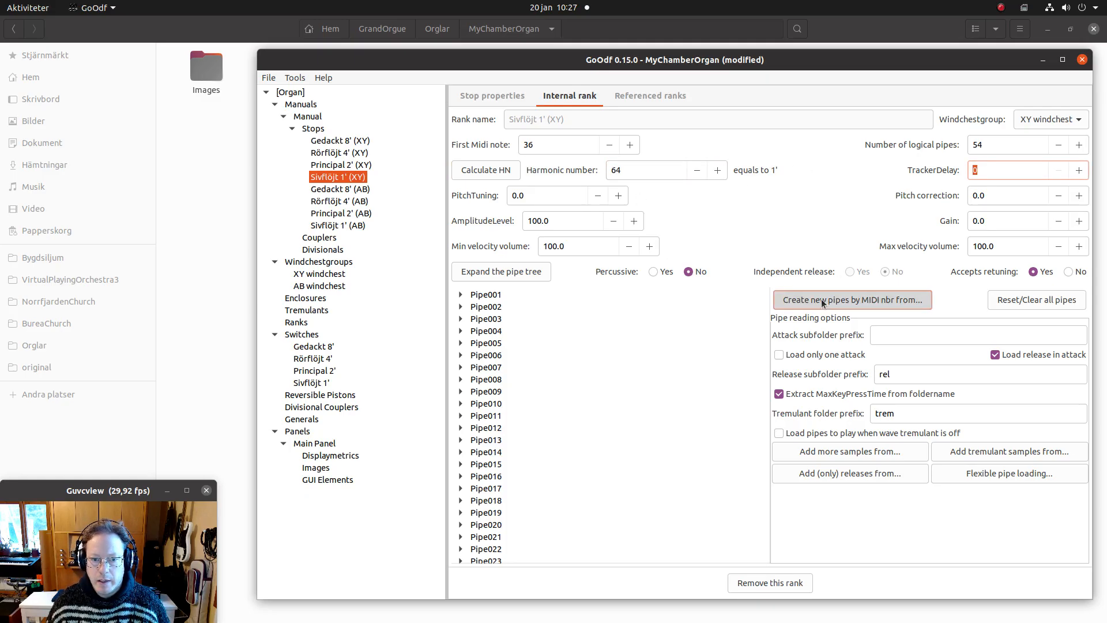
left_click(521, 213)
double_click(521, 213)
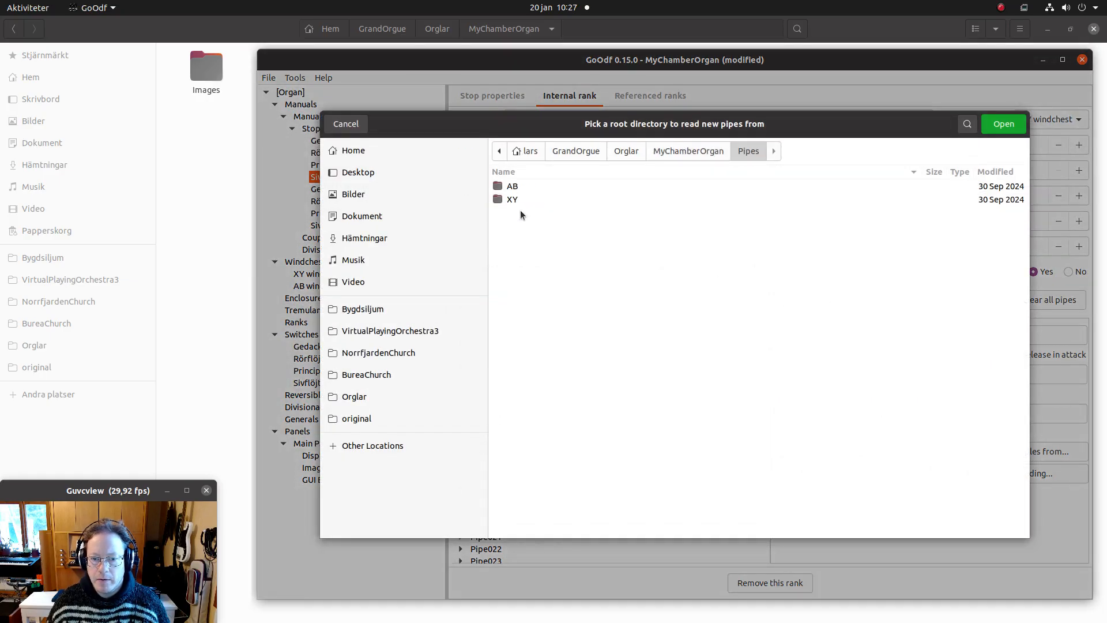
double_click(514, 199)
left_click(531, 226)
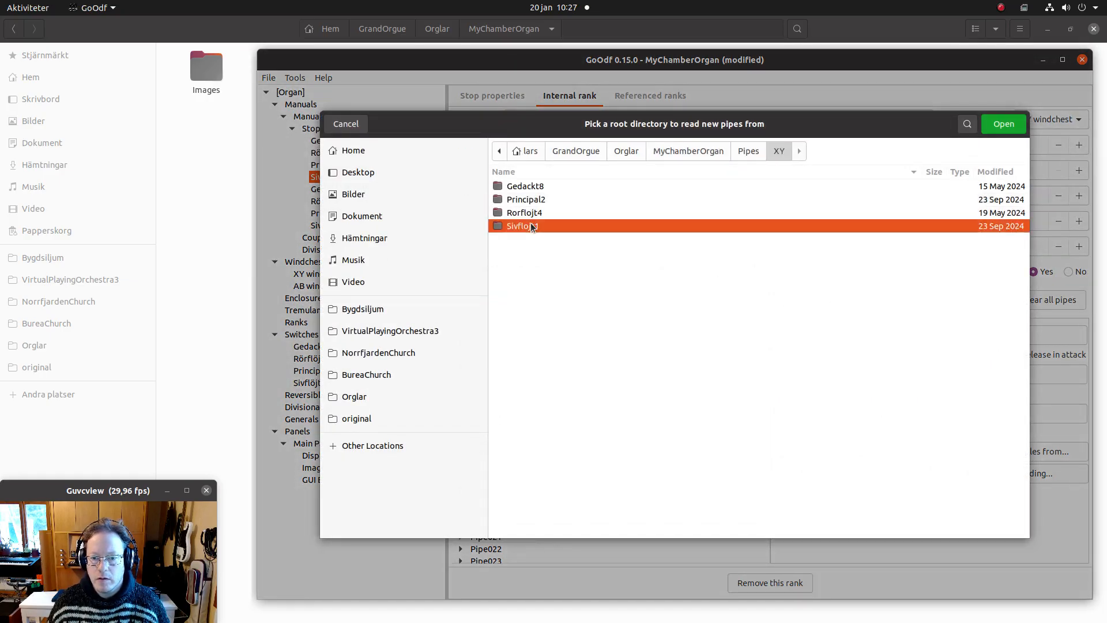
double_click(572, 225)
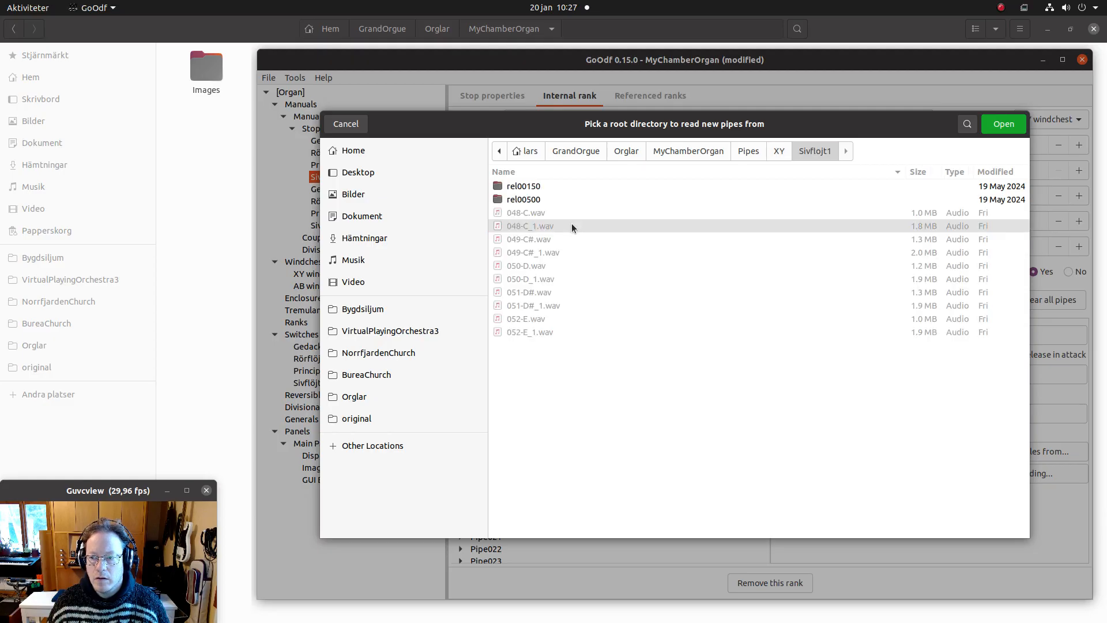
key("Return")
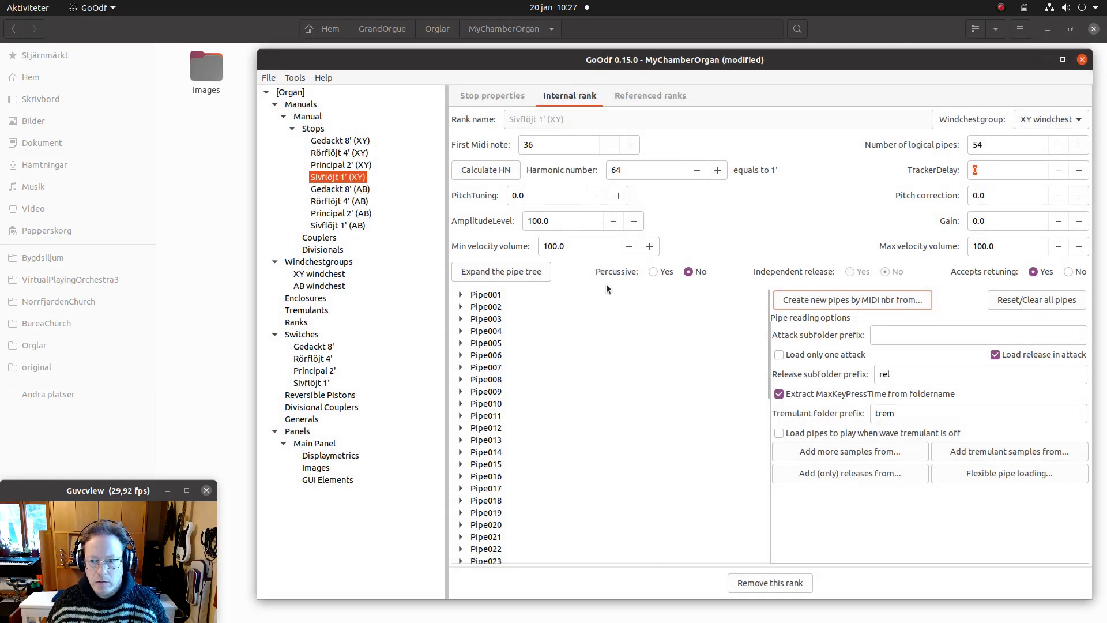
Expand the pipe tree of the Sivflöjt 1' (XY) internal rank and check the attack and release samples assigned to its pipes.
left_click(529, 275)
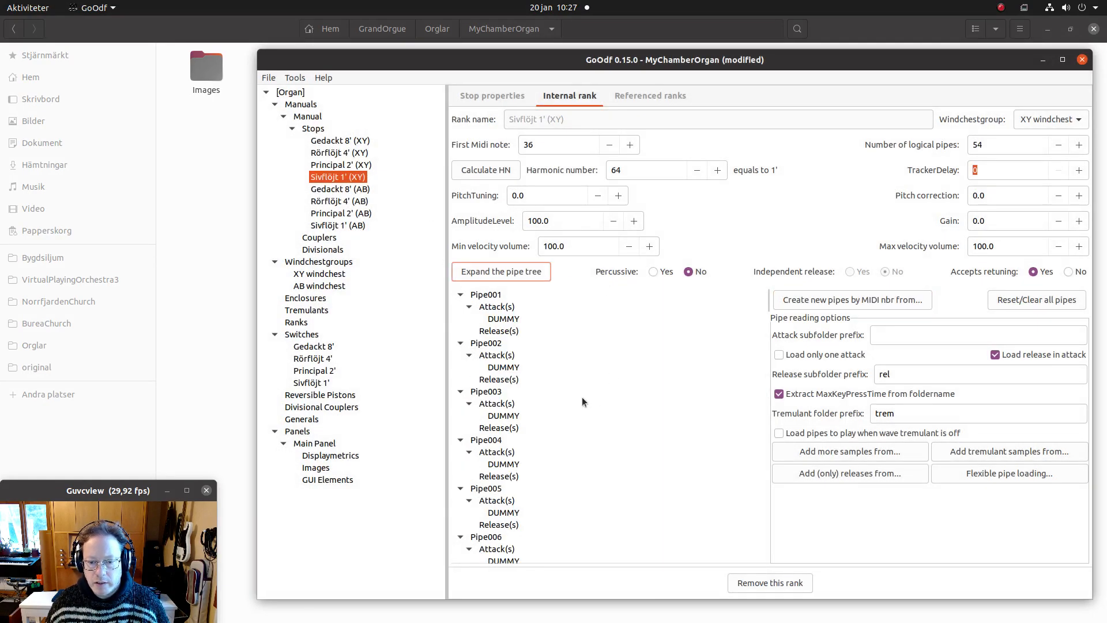
scroll(610, 373, "down", 3)
scroll(502, 455, "down", 5)
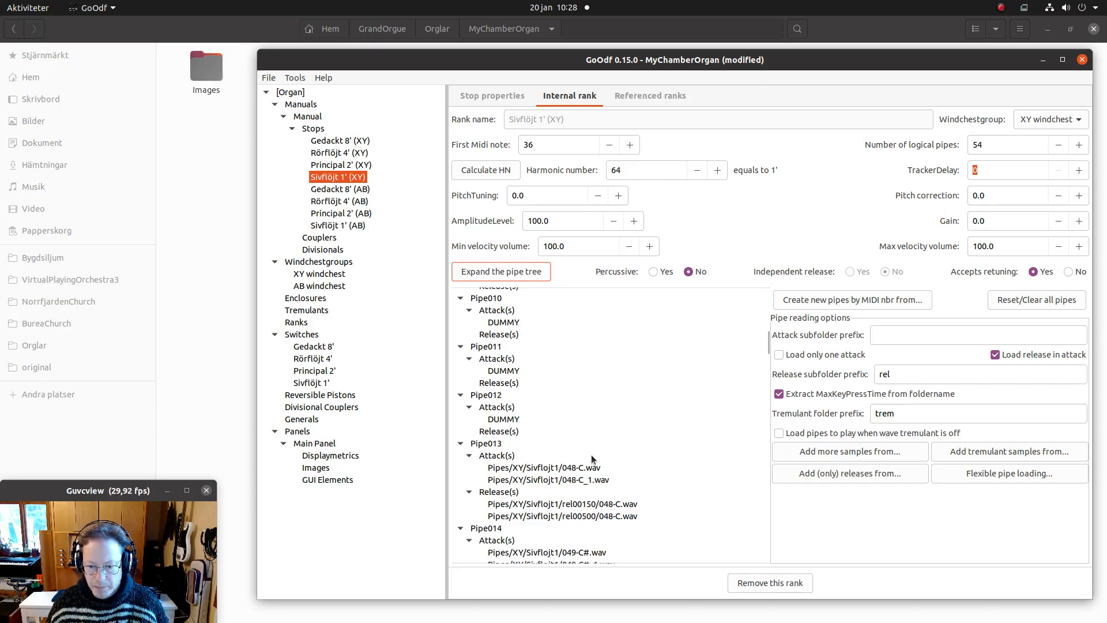
scroll(546, 460, "down", 2)
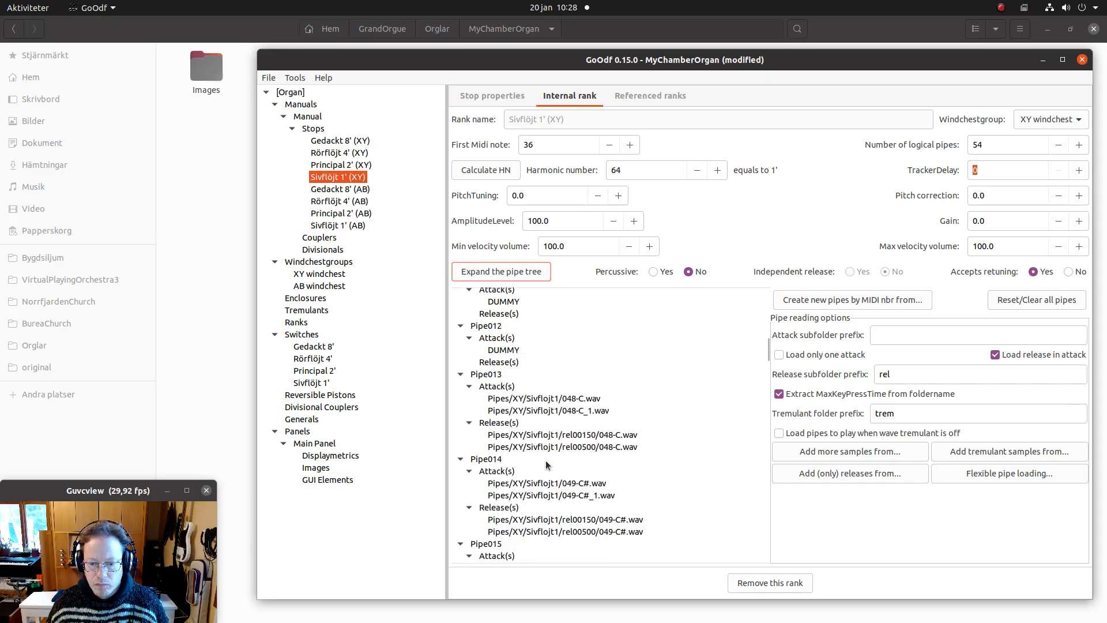
scroll(545, 460, "up", 15)
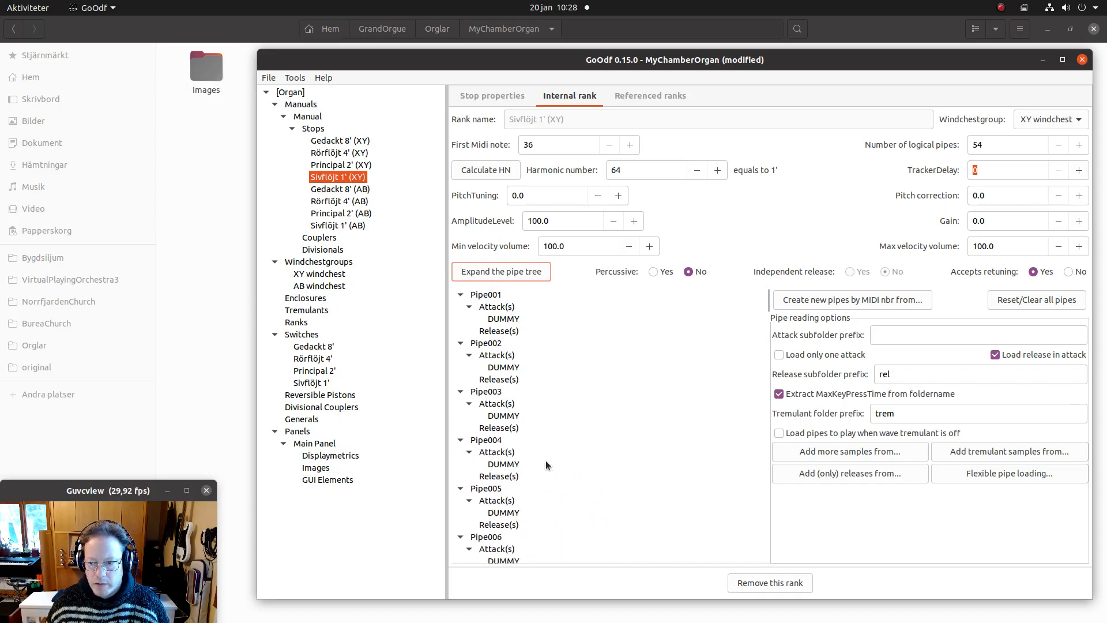
left_click(341, 162)
left_click(335, 154)
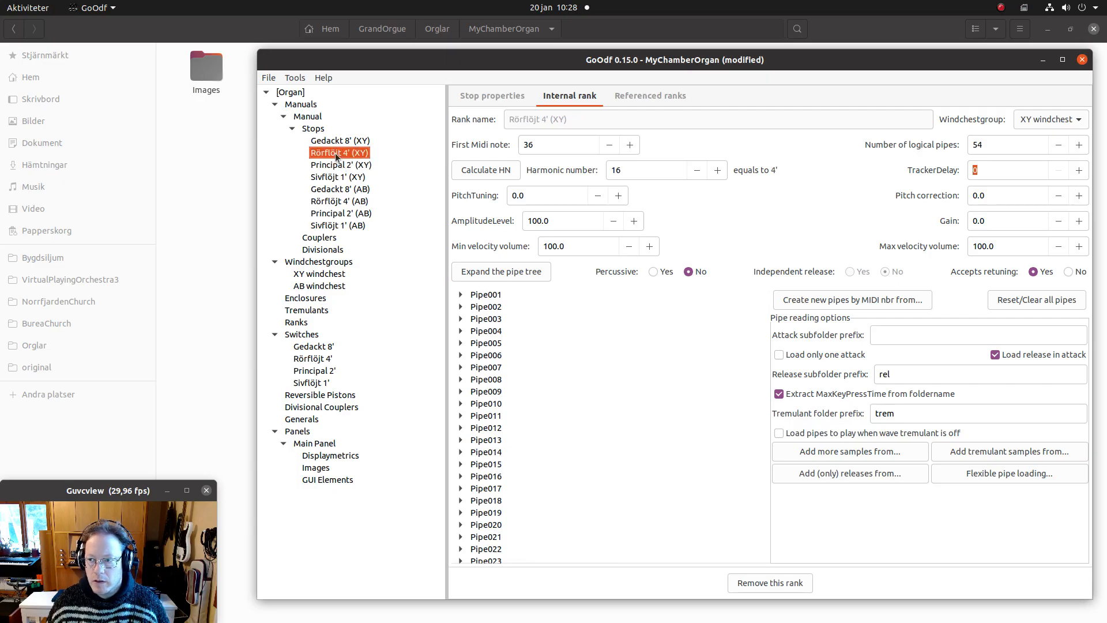
left_click(308, 116)
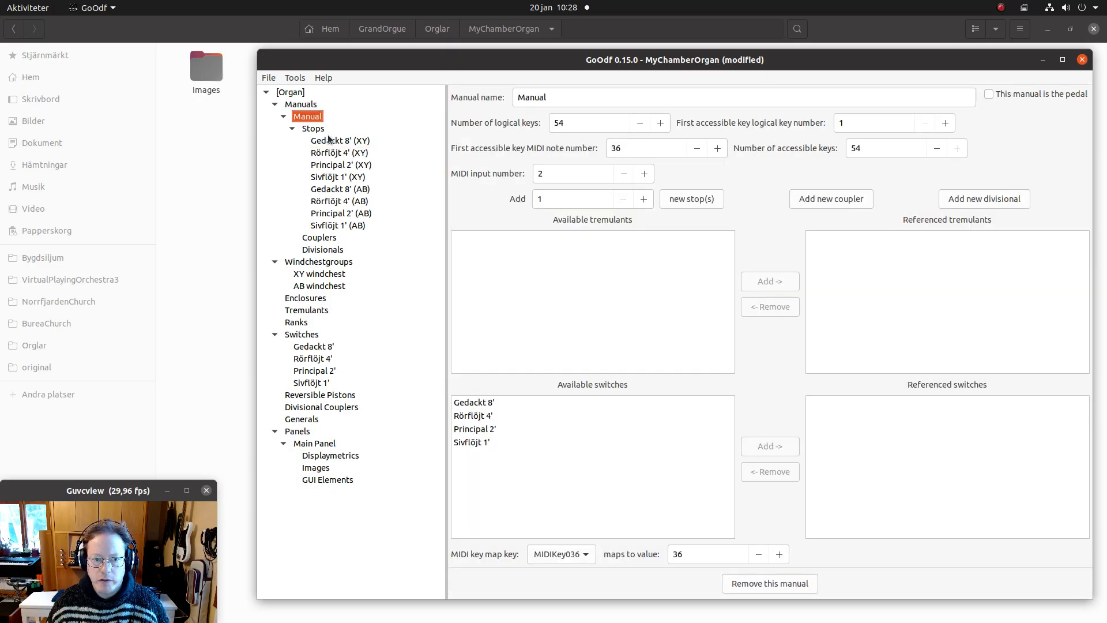
left_click(327, 140)
Assign the internal rank of Gedackt 8' (AB) to the AB windchest and set its number of logical pipes to 54.
left_click(320, 191)
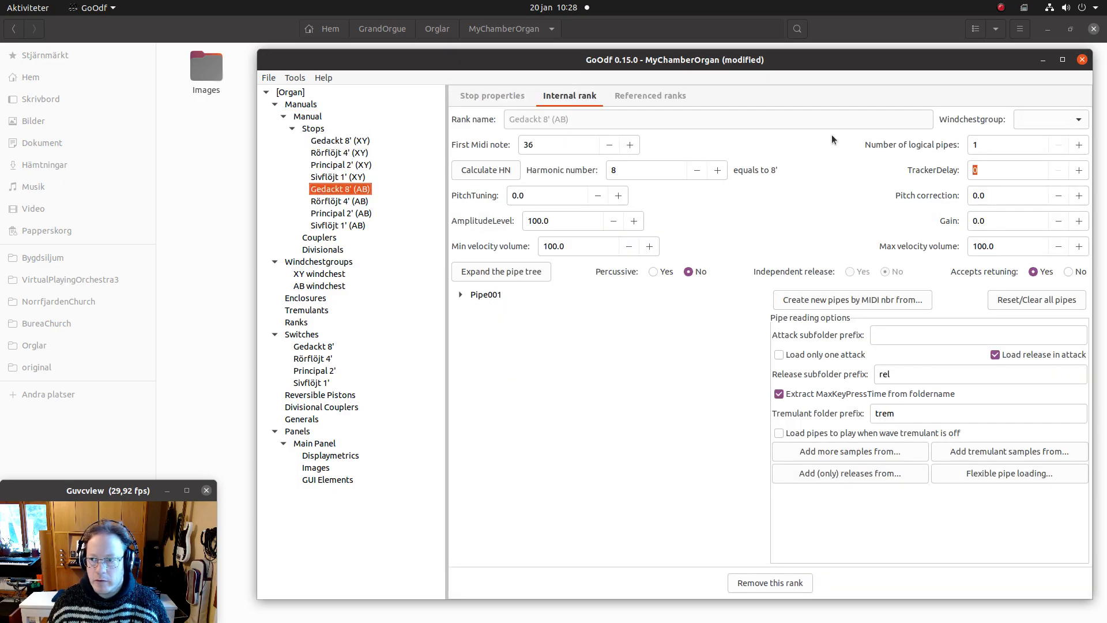
left_click(1032, 120)
left_click(1030, 138)
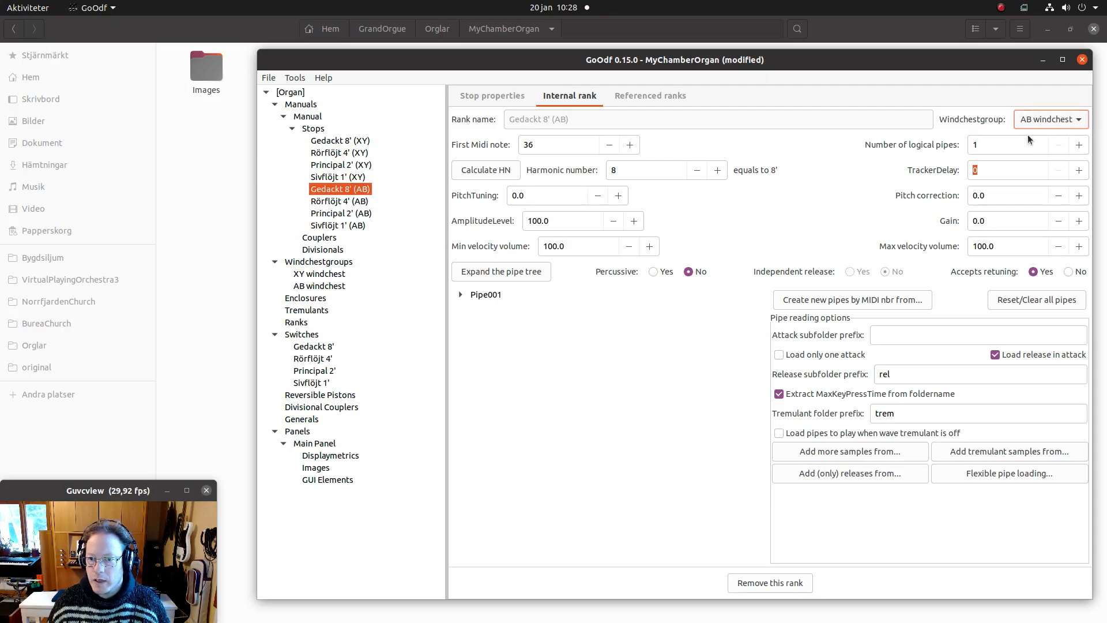
left_click(1009, 143)
key("BackSpace")
type("54")
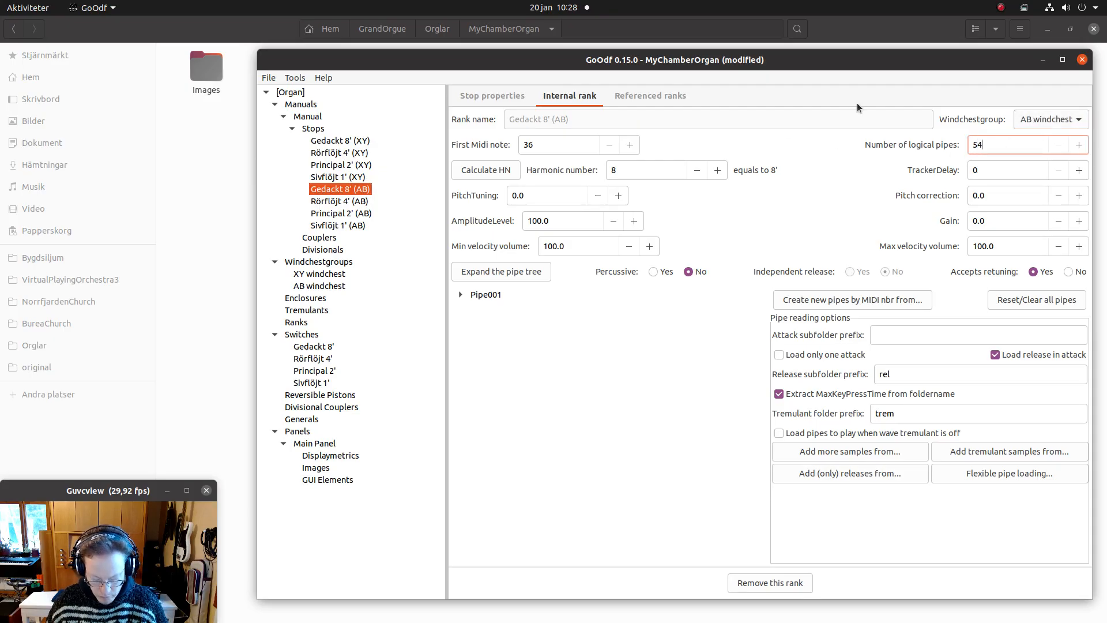
key("Tab")
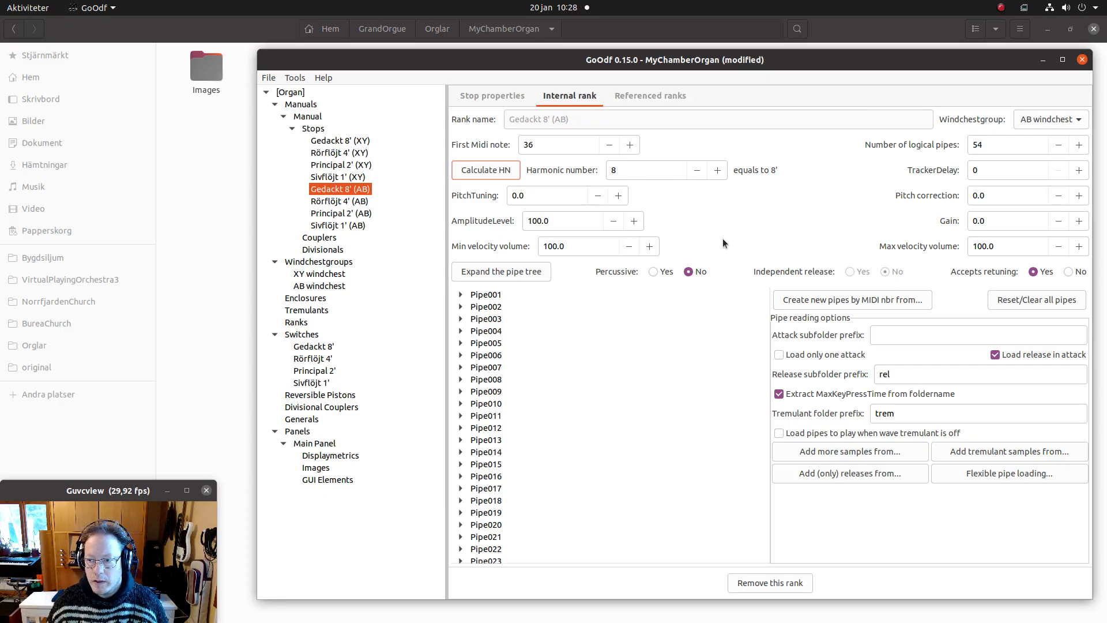
Create new pipes by MIDI number for the Gedackt 8' (AB) internal rank from the Pipes/AB/Gedackt8 folder.
left_click(808, 298)
left_click(539, 212)
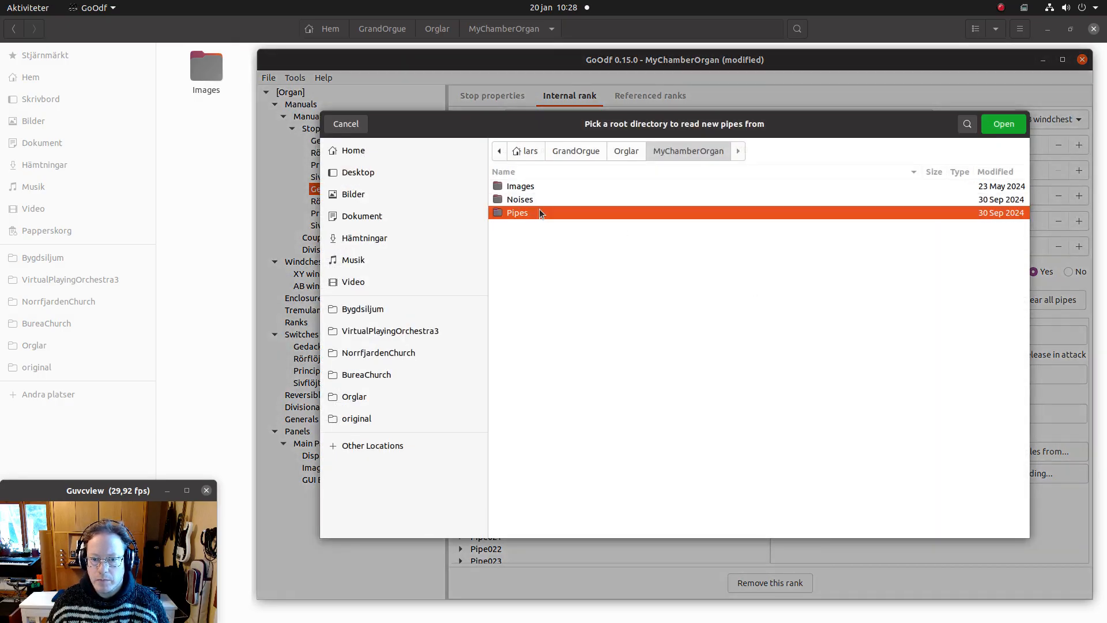
double_click(538, 212)
double_click(528, 185)
double_click(529, 187)
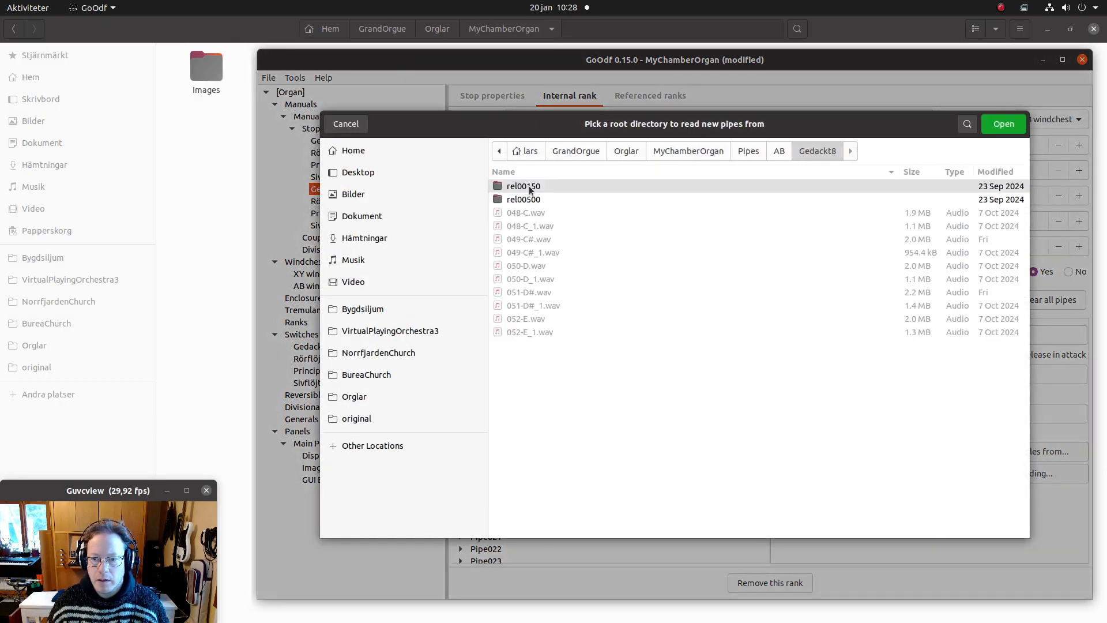
key("Return")
Assign the internal rank of Rörflöjt 4' (AB) to the AB windchest and set its harmonic number to 16.
left_click(338, 200)
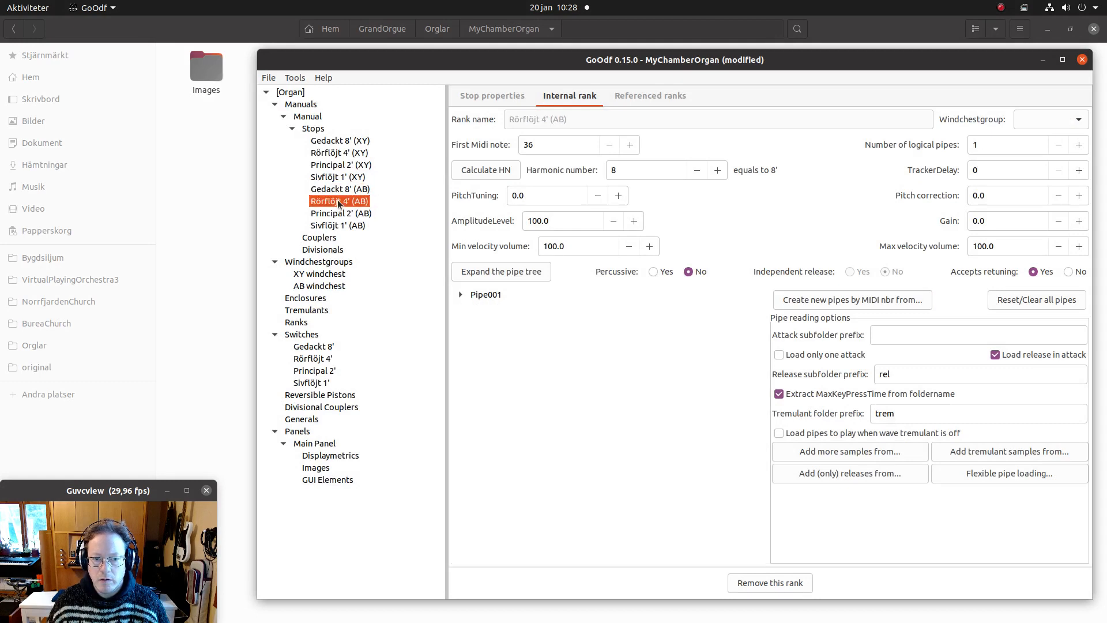
left_click(1044, 120)
left_click(1040, 132)
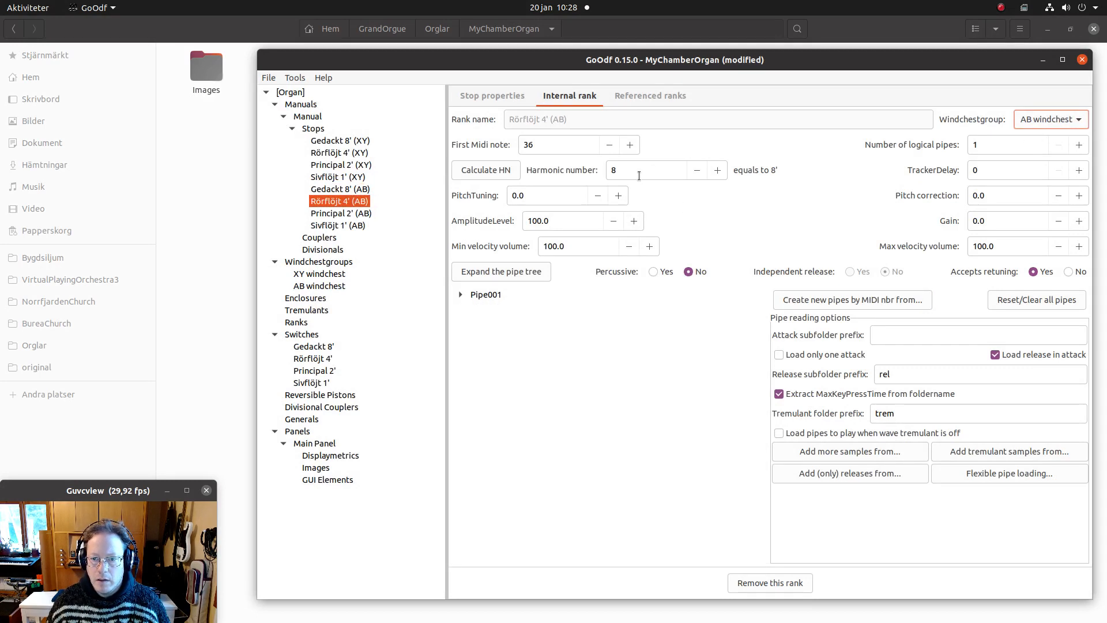
left_click(616, 169)
key("BackSpace")
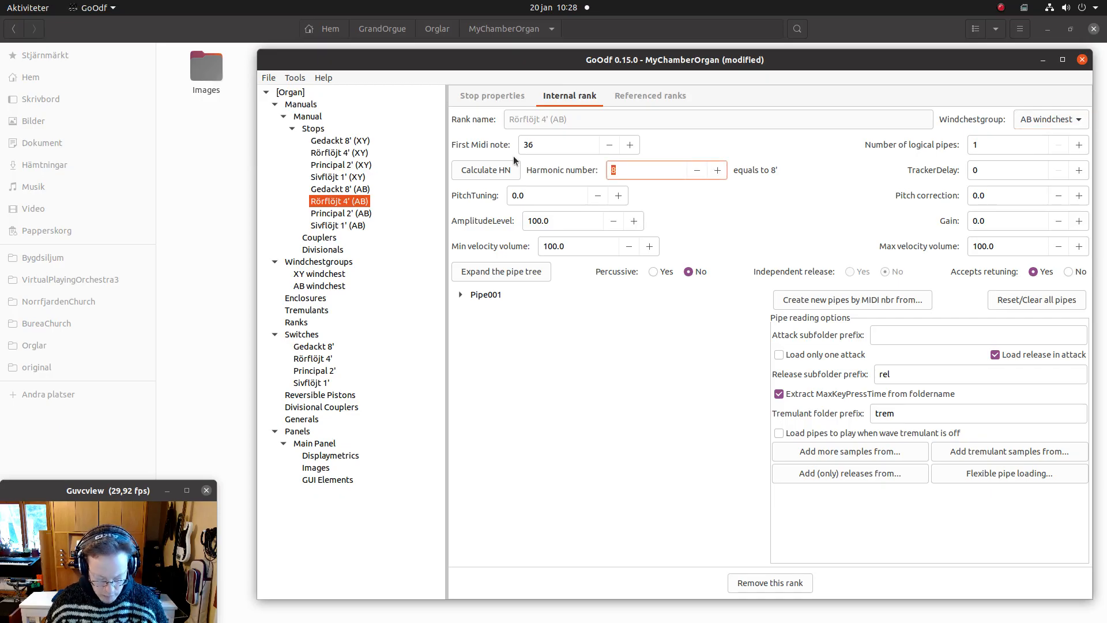
type("16")
key("Tab")
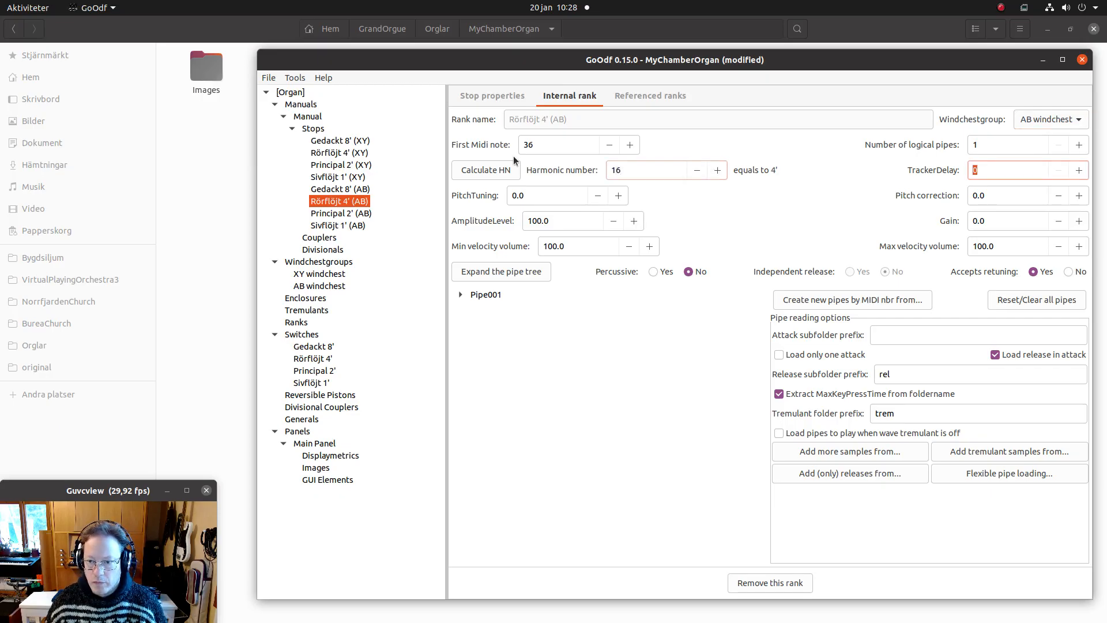
Set the number of logical pipes of the Rörflöjt 4' (AB) internal rank to 54.
left_click(853, 301)
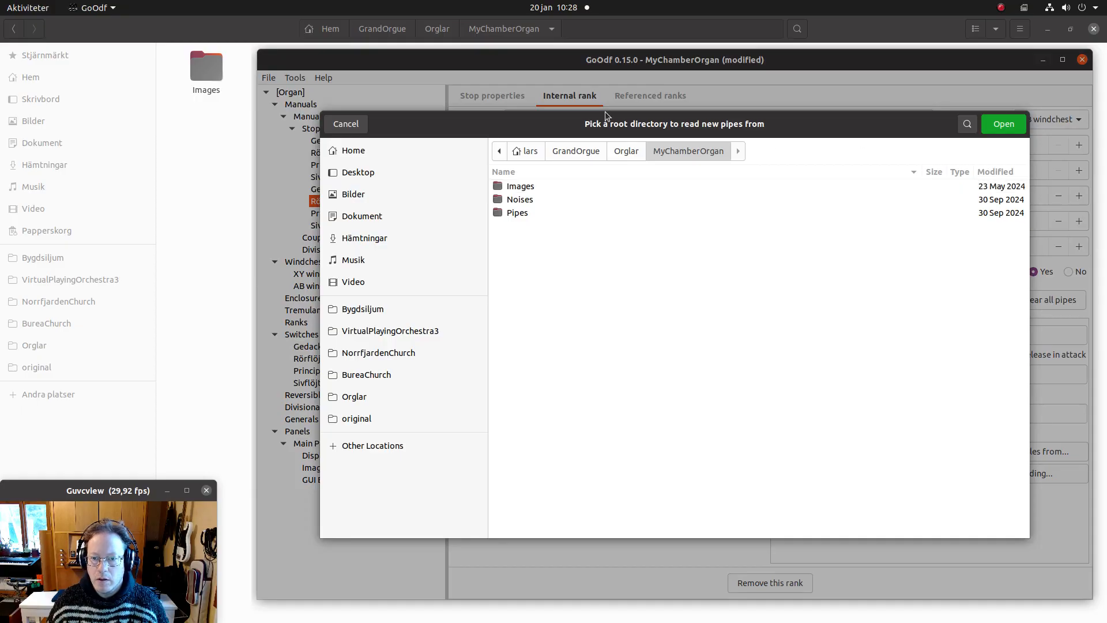
left_click(356, 122)
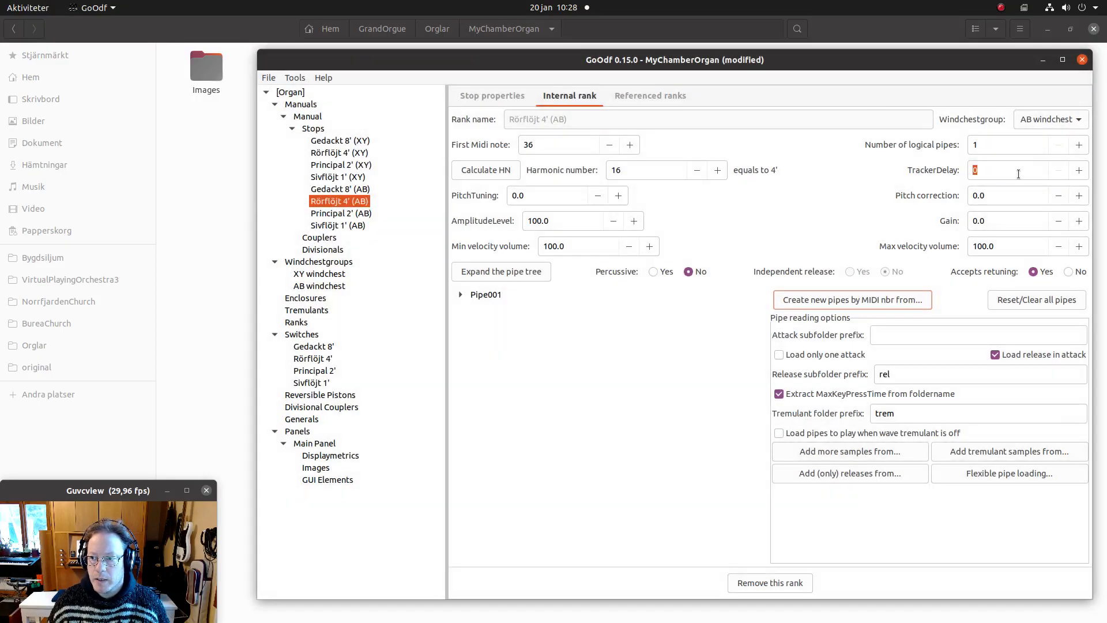
double_click(998, 146)
type("54")
key("Tab")
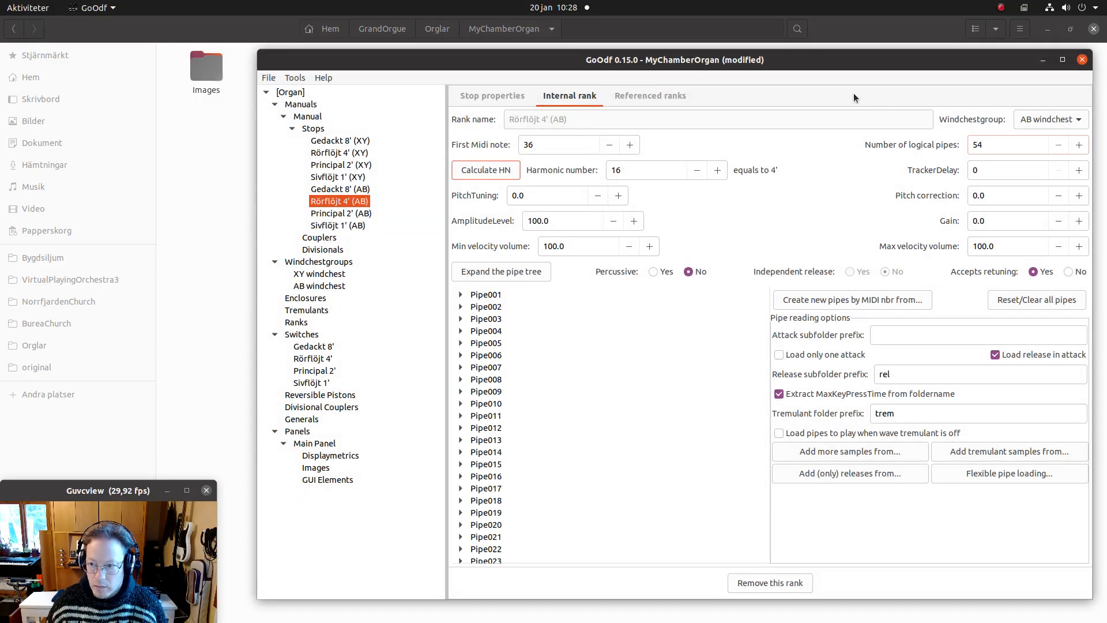
Create new pipes by MIDI number for the Rörflöjt 4' (AB) internal rank from the Pipes/AB/Rorflojt4 folder.
left_click(824, 299)
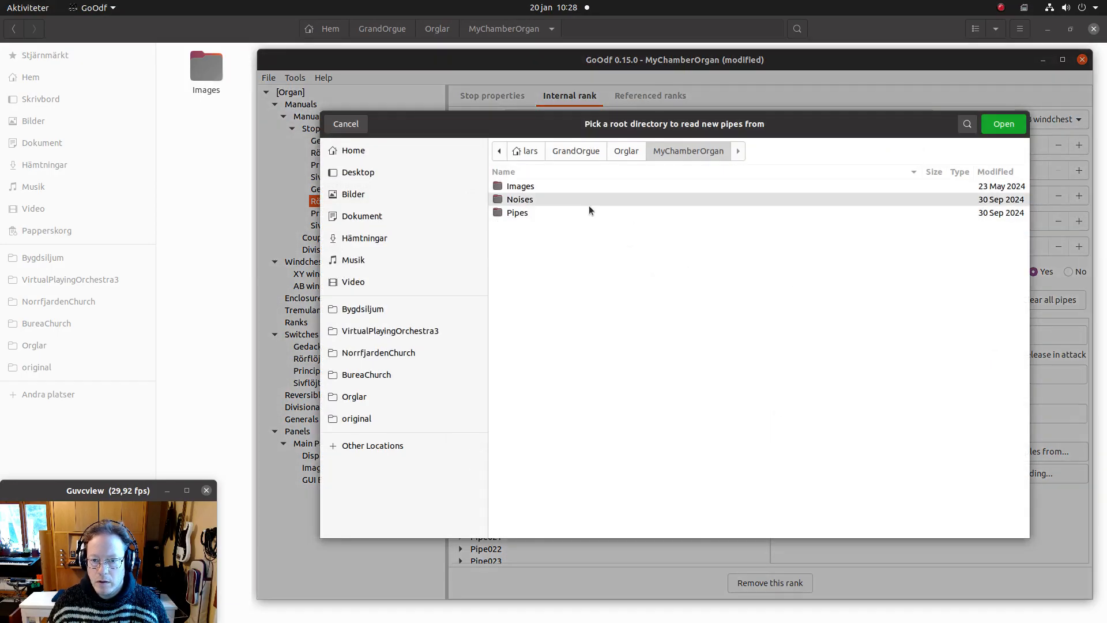
double_click(528, 211)
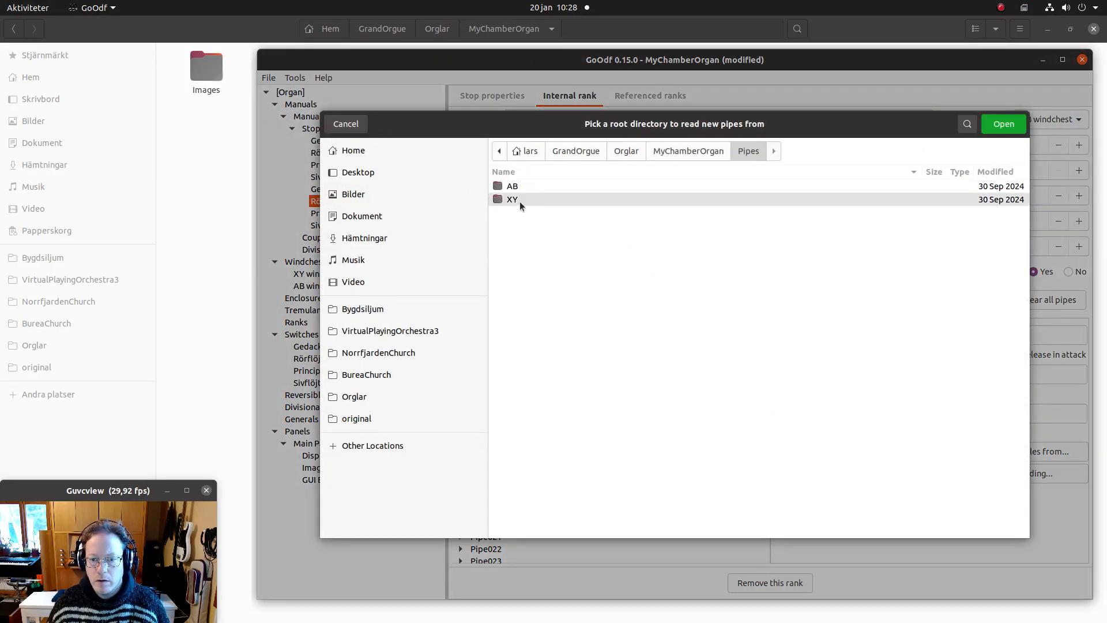
double_click(518, 189)
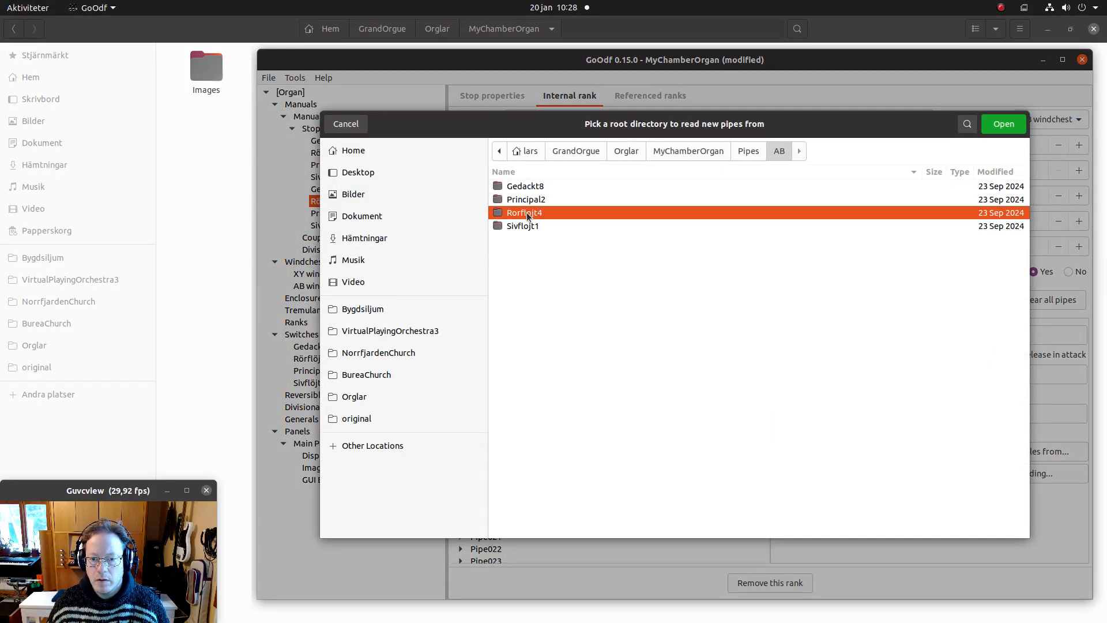
double_click(526, 212)
key("Return")
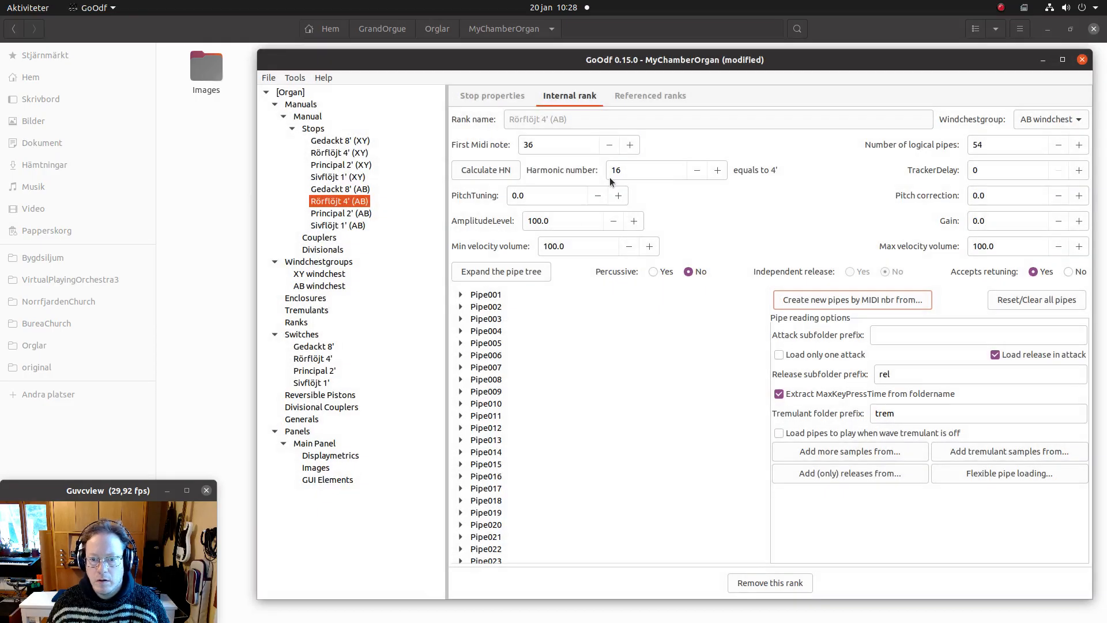
Assign the internal rank of Principal 2' (AB) to the AB windchest and set its number of logical pipes to 54.
left_click(370, 214)
left_click(1028, 124)
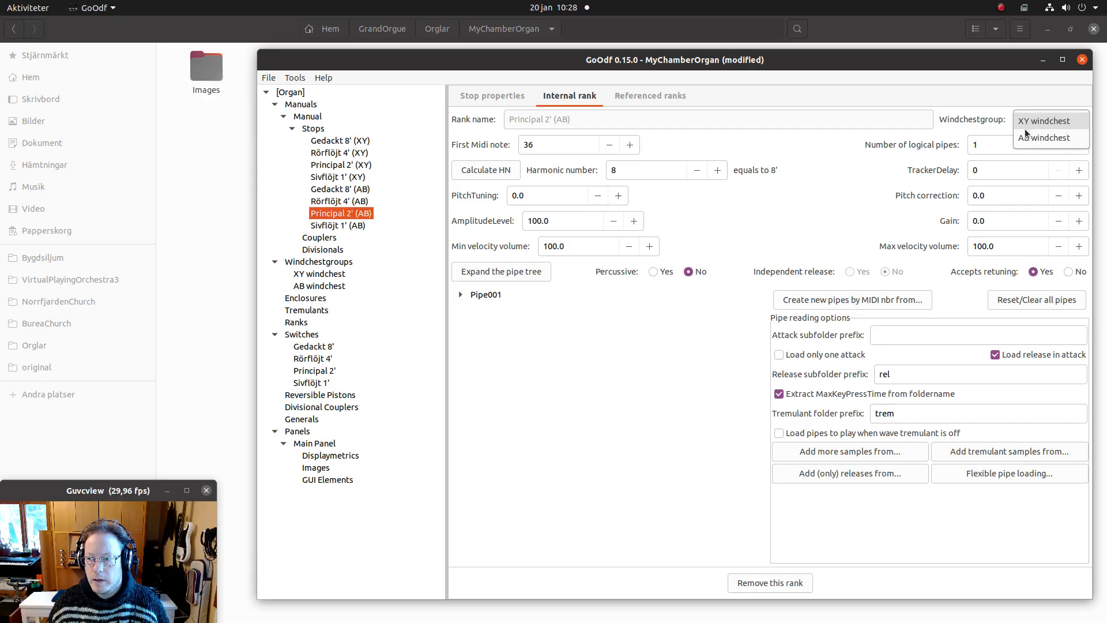
left_click(1027, 137)
left_click_drag(982, 148, 905, 120)
type("54")
key("Tab")
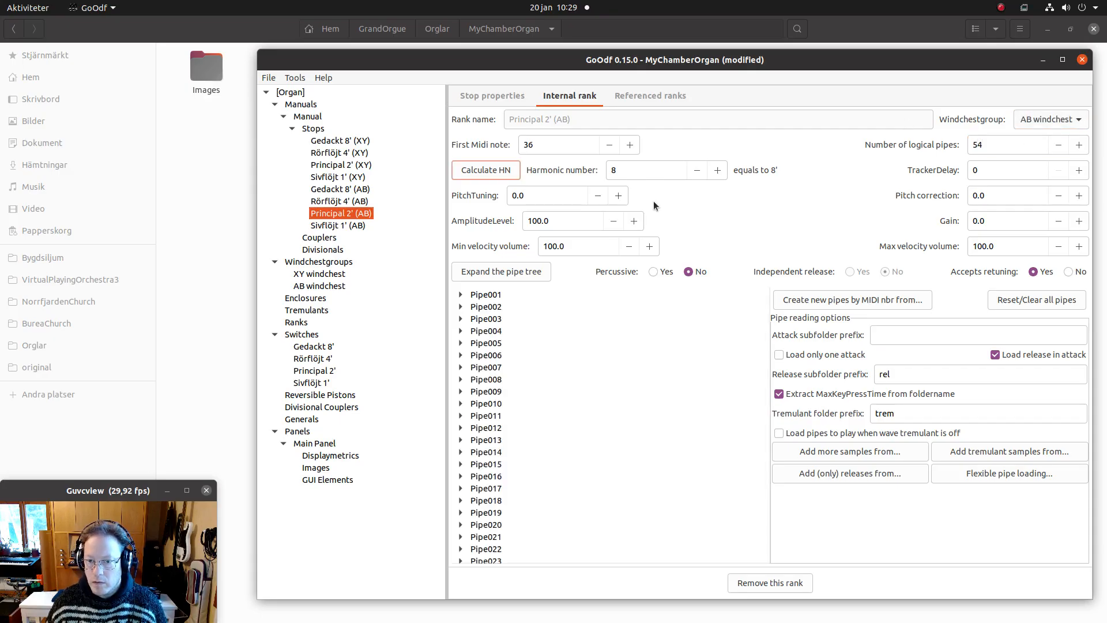
Set the harmonic number of the Principal 2' (AB) internal rank to 32.
double_click(641, 173)
type("32")
key("Tab")
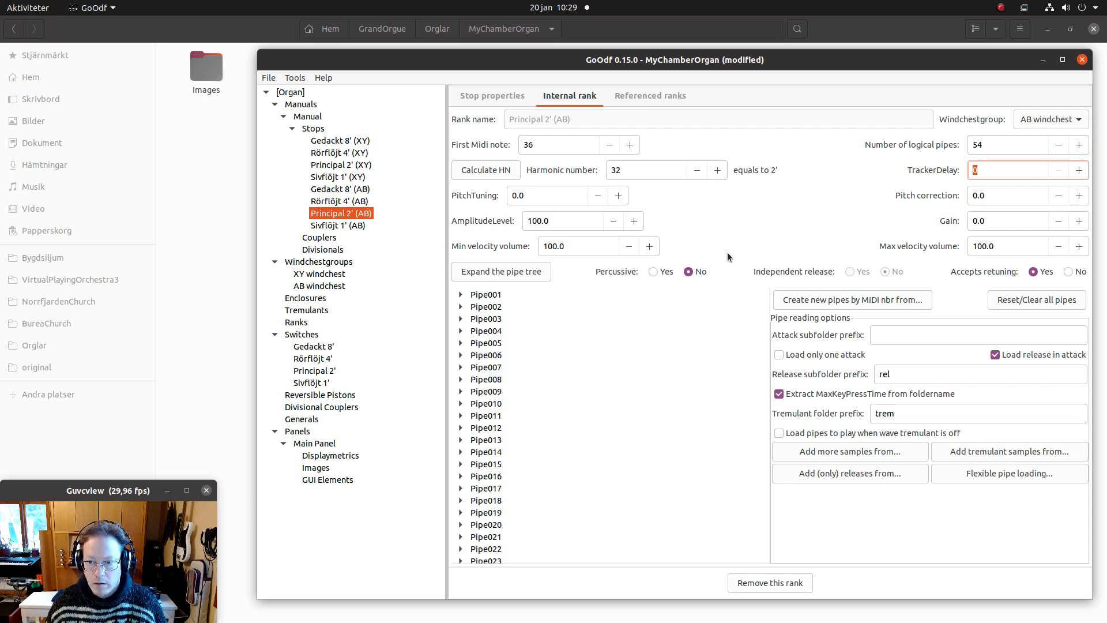
Create new pipes by MIDI number for the Principal 2' (AB) internal rank from the Pipes/AB/Principal2 folder.
left_click(869, 300)
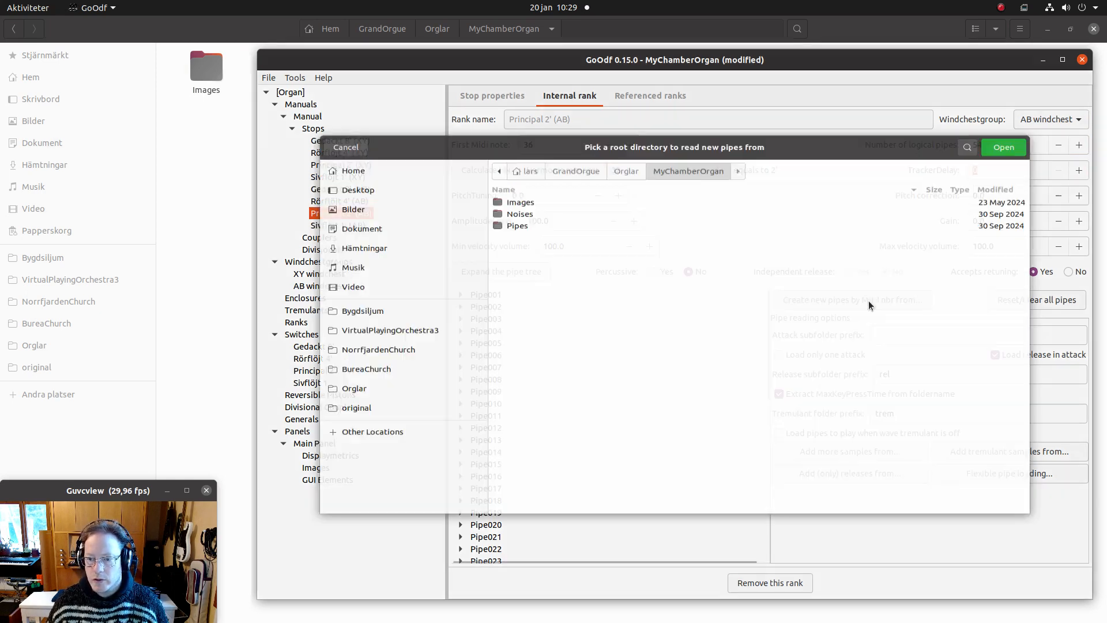
left_click(545, 211)
double_click(546, 212)
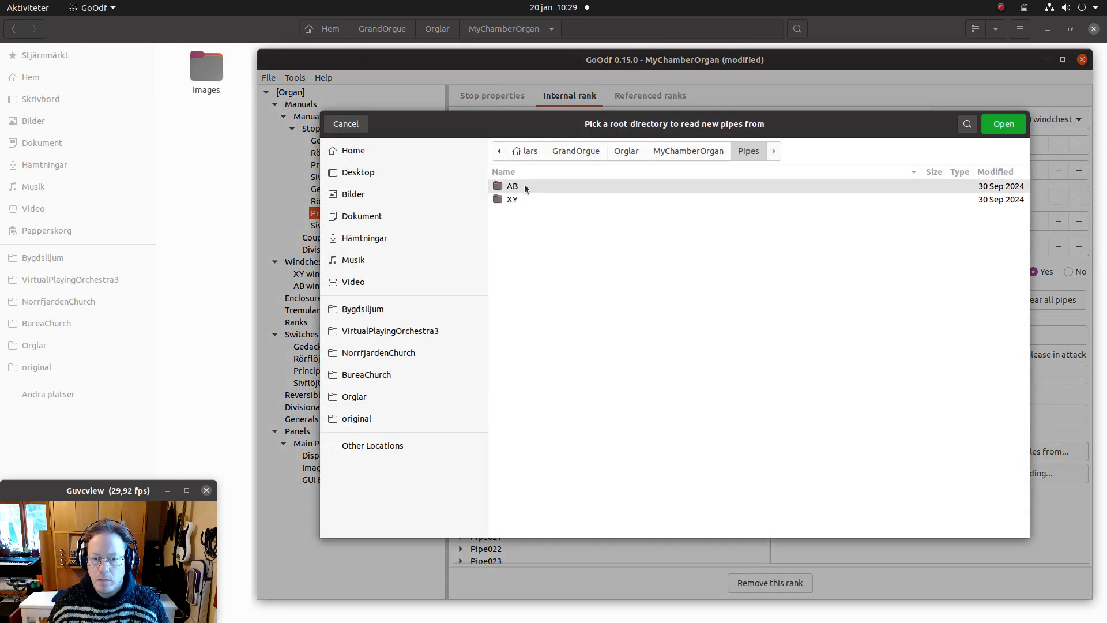
double_click(524, 186)
double_click(524, 200)
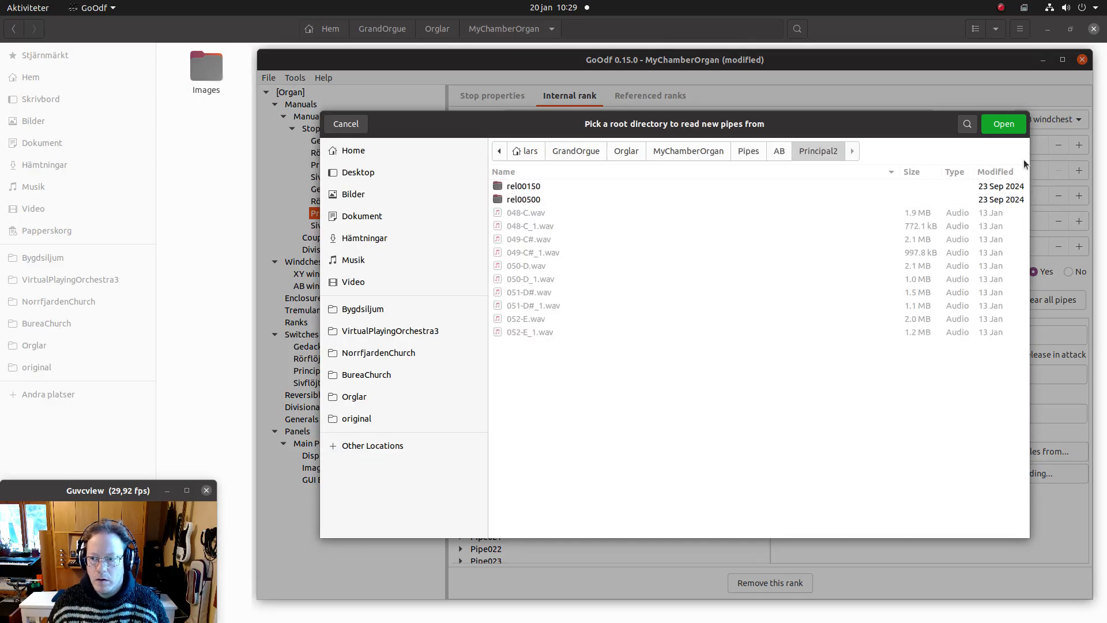
left_click(1004, 124)
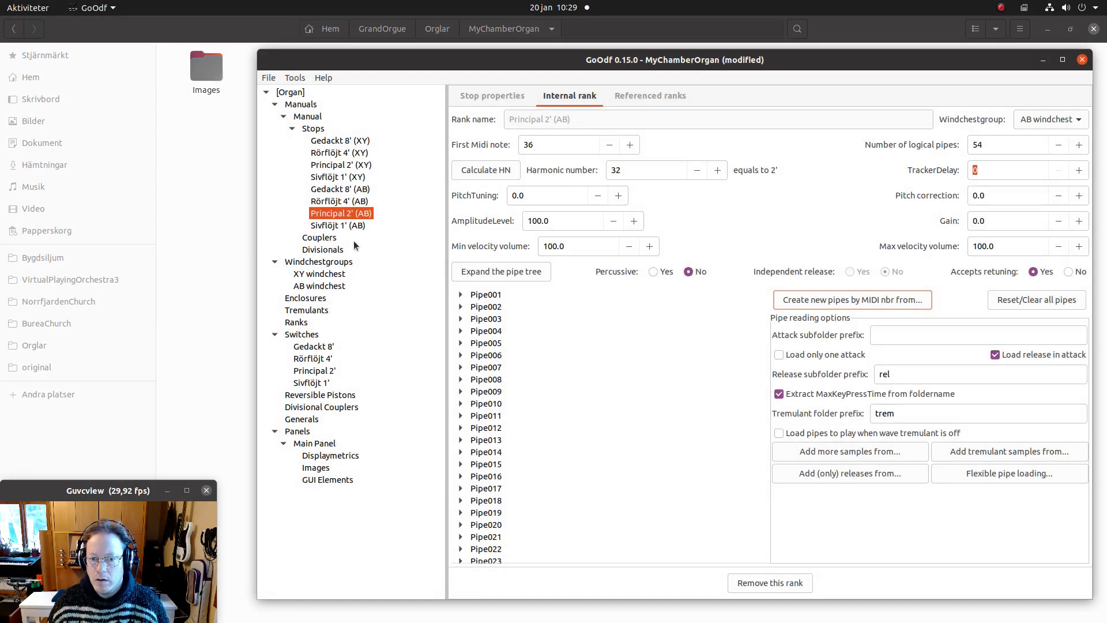
Assign the internal rank of Sivflöjt 1' (AB) to the AB windchest and set its number of logical pipes to 54.
left_click(345, 226)
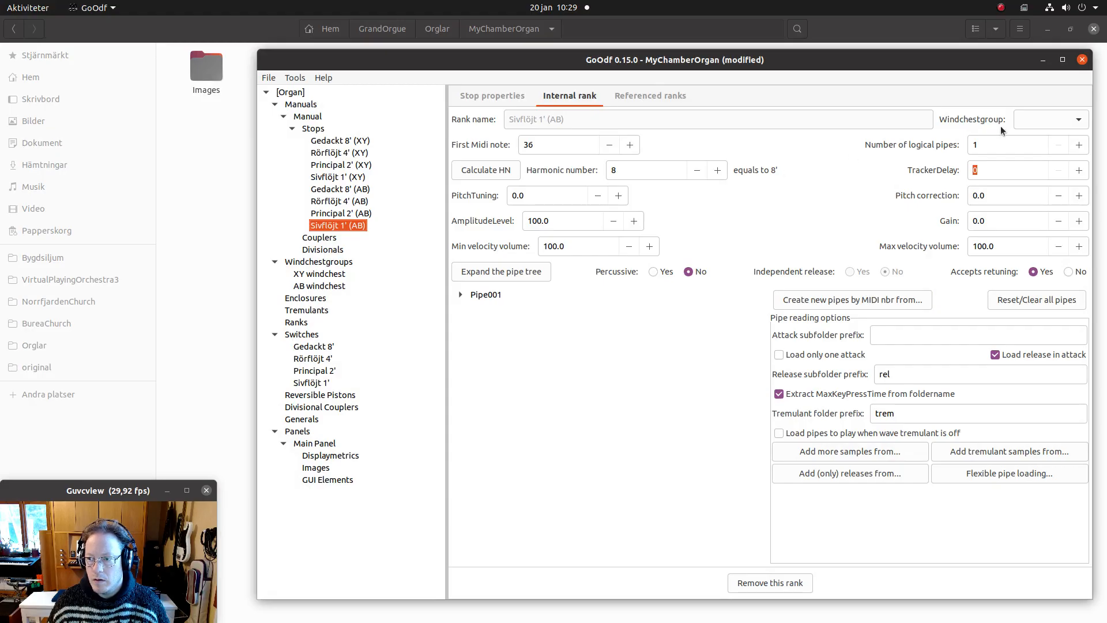
left_click(1026, 121)
left_click(1040, 136)
key("Tab")
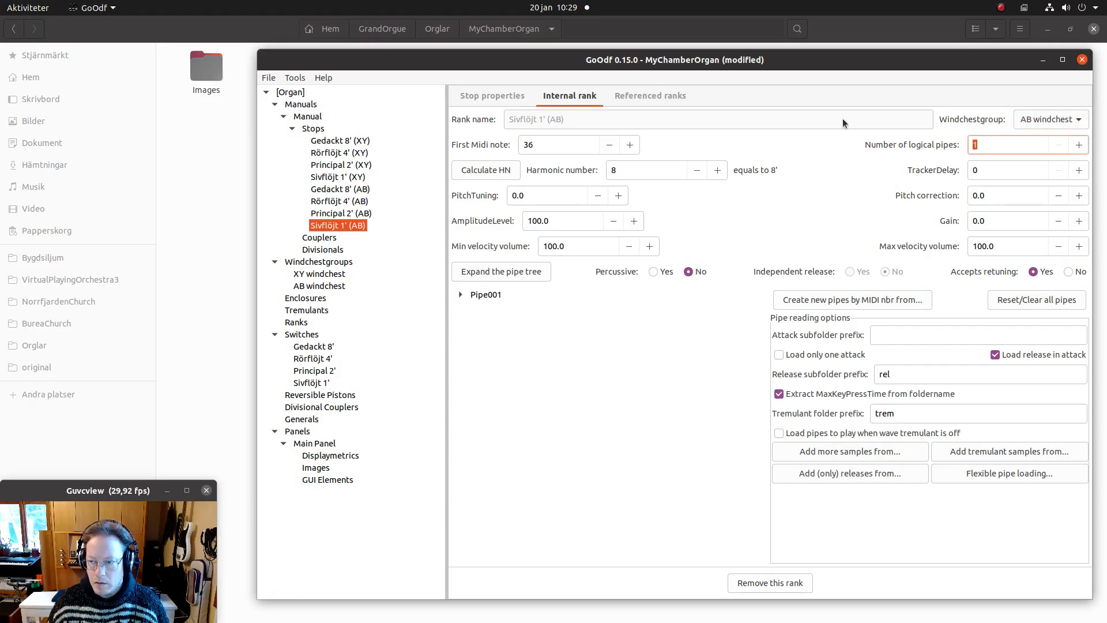
type("54")
key("Tab")
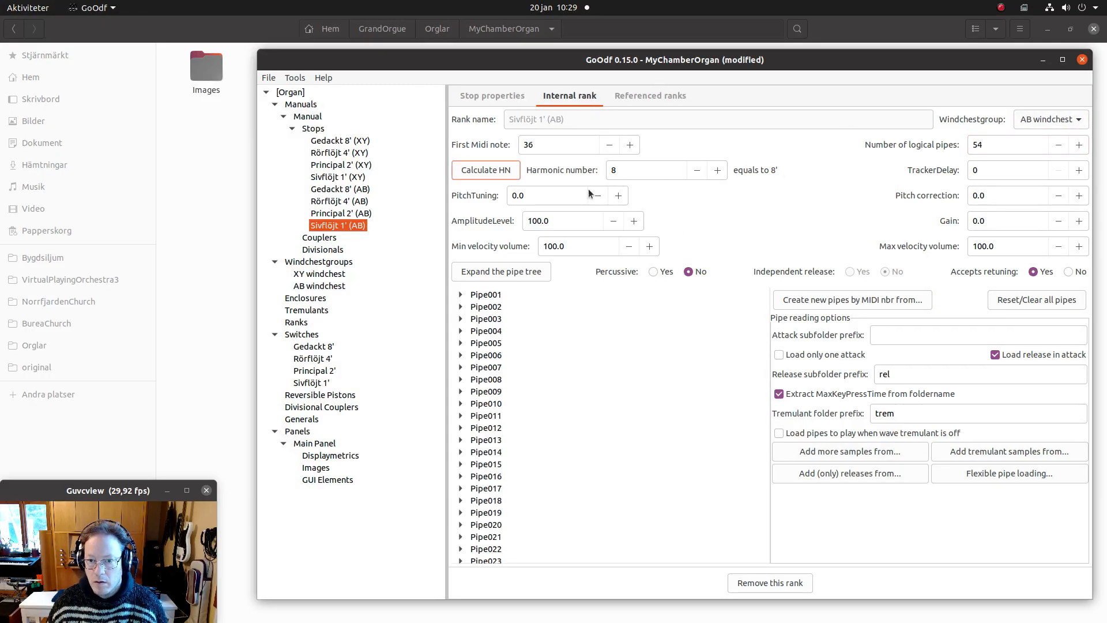
Set the harmonic number of the Sivflöjt 1' (AB) internal rank to 64.
key("Tab")
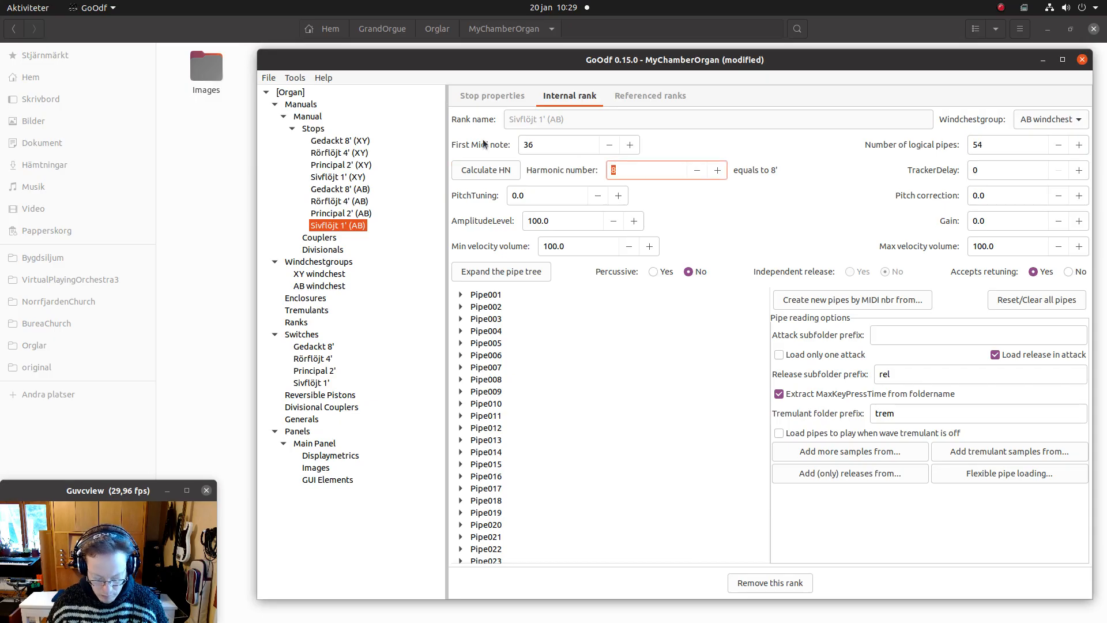
type("6")
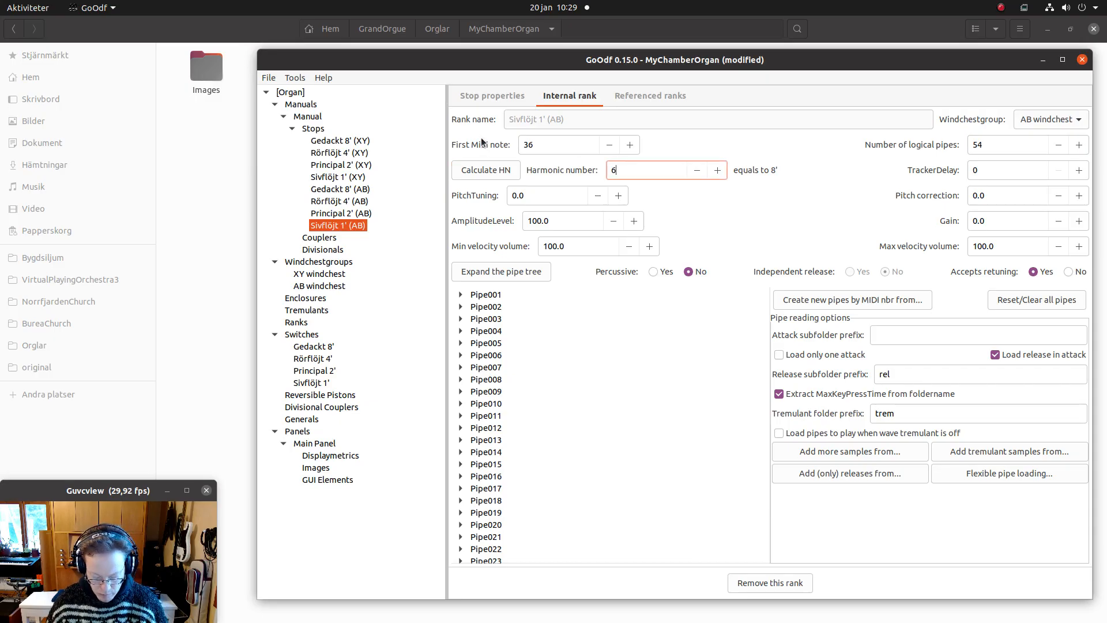
type("4")
key("Tab")
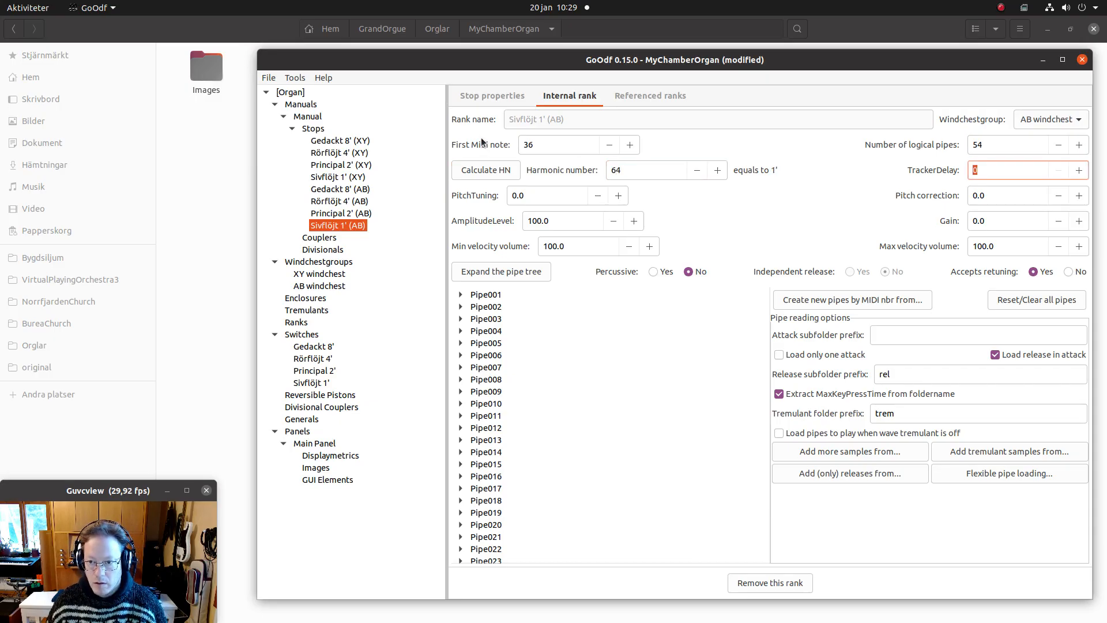
Create new pipes by MIDI number for the Sivflöjt 1' (AB) internal rank from the Pipes/AB/Sivflojt1 folder.
left_click(849, 296)
double_click(547, 217)
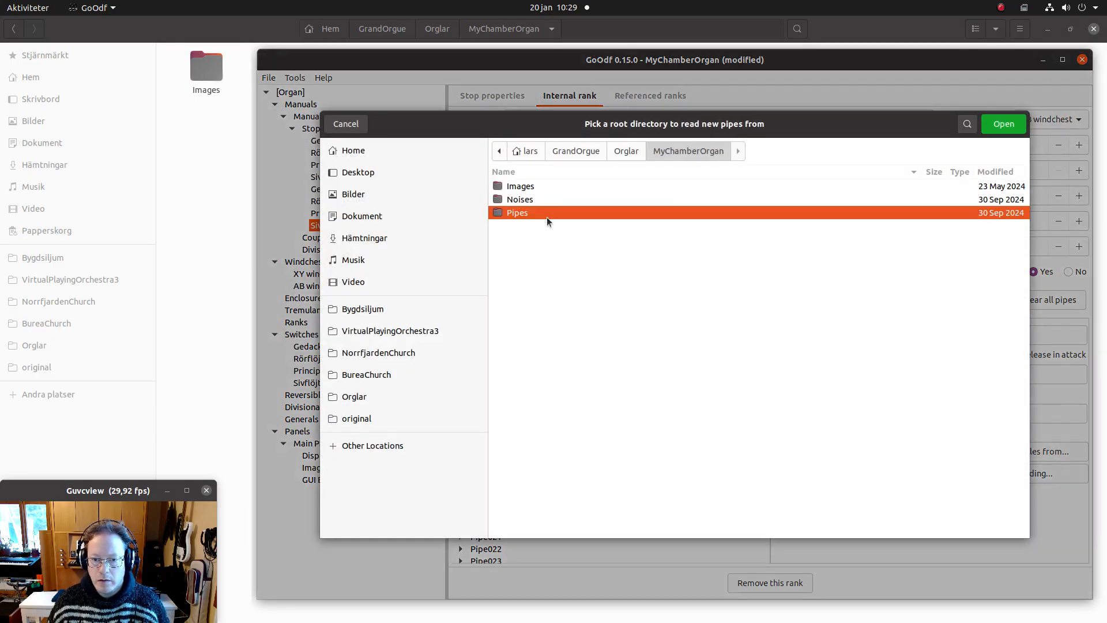
double_click(529, 185)
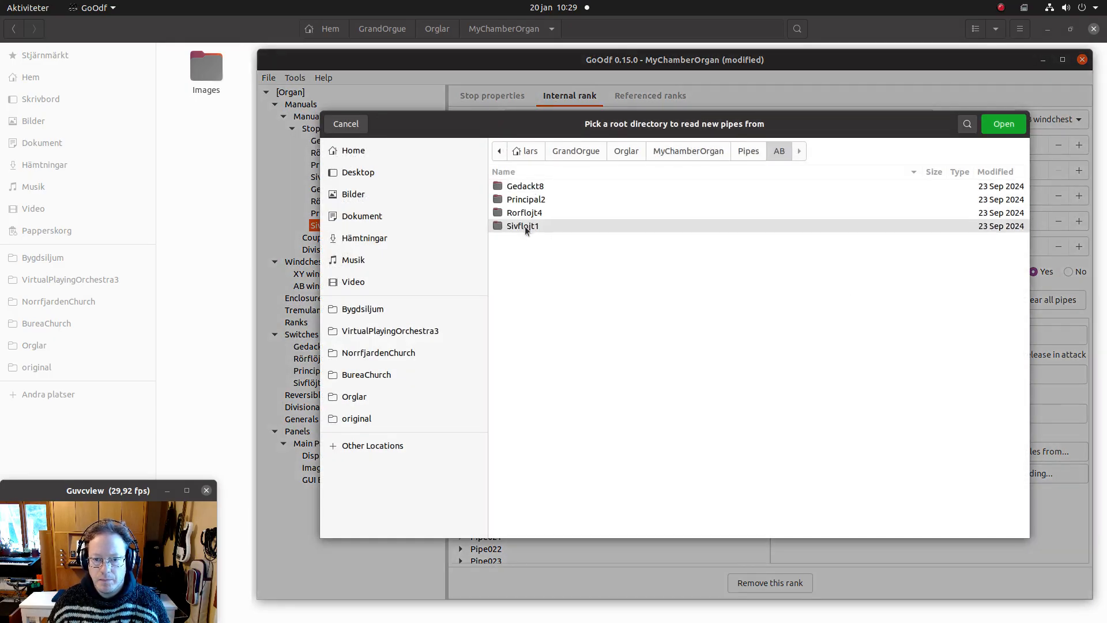
double_click(525, 226)
key("Return")
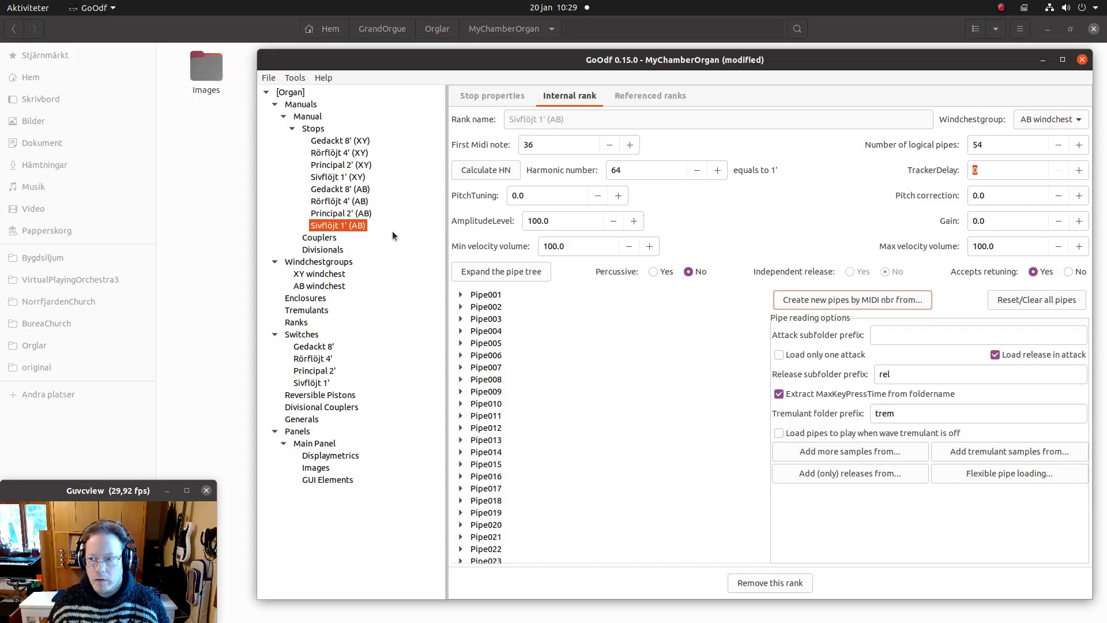
Check the internal rank settings of the Principal 2' (AB), Rörflöjt 4' (AB) and Gedackt 8' (AB) stops.
left_click(328, 214)
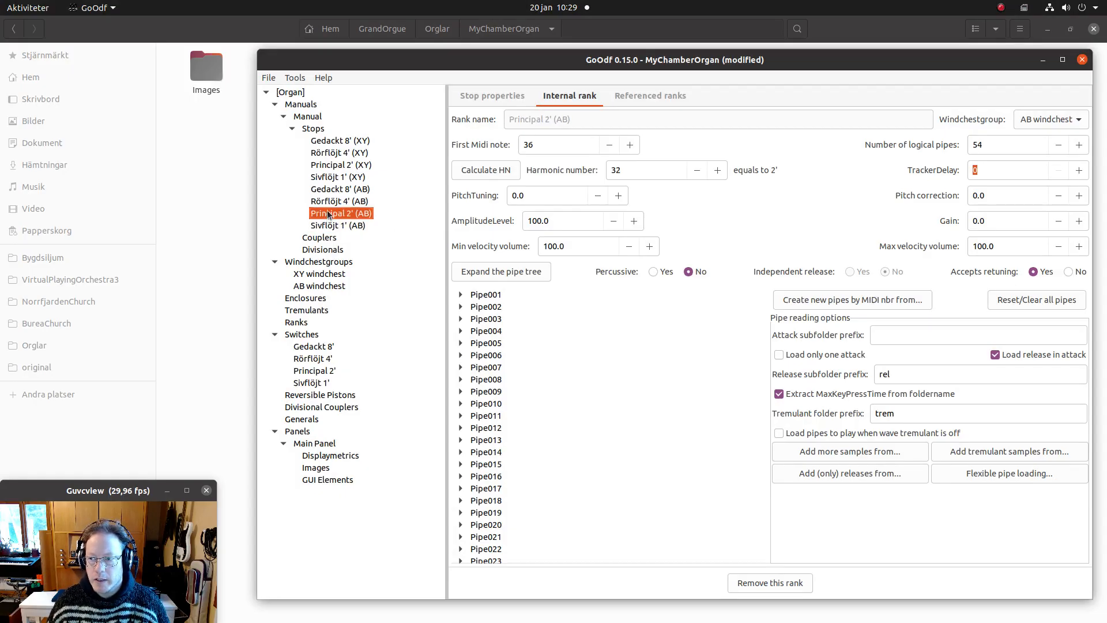
left_click(327, 201)
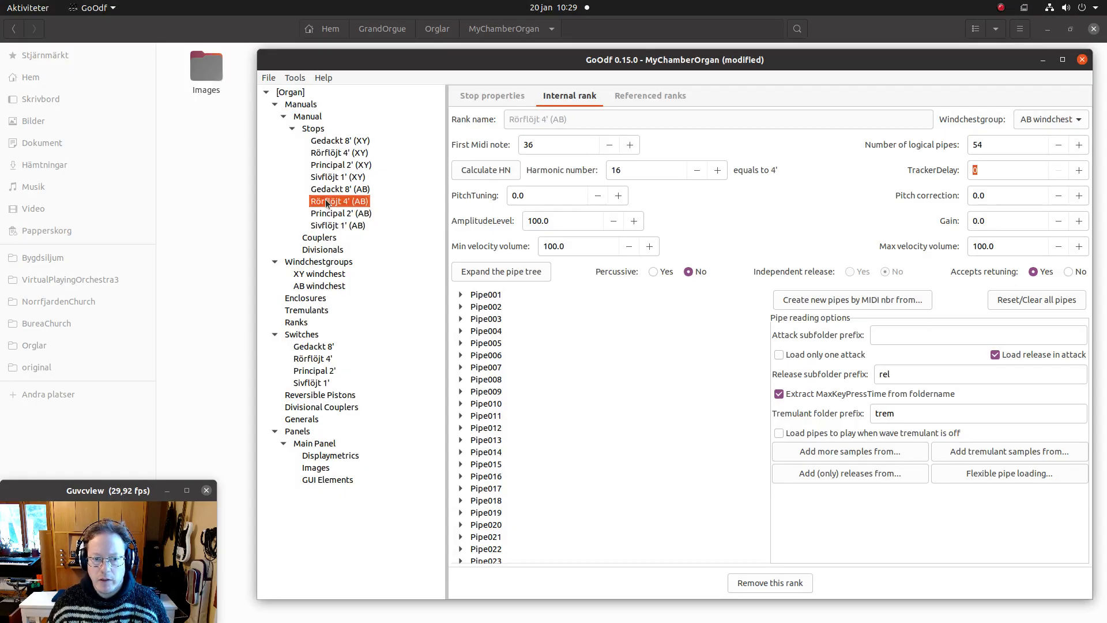
left_click(330, 189)
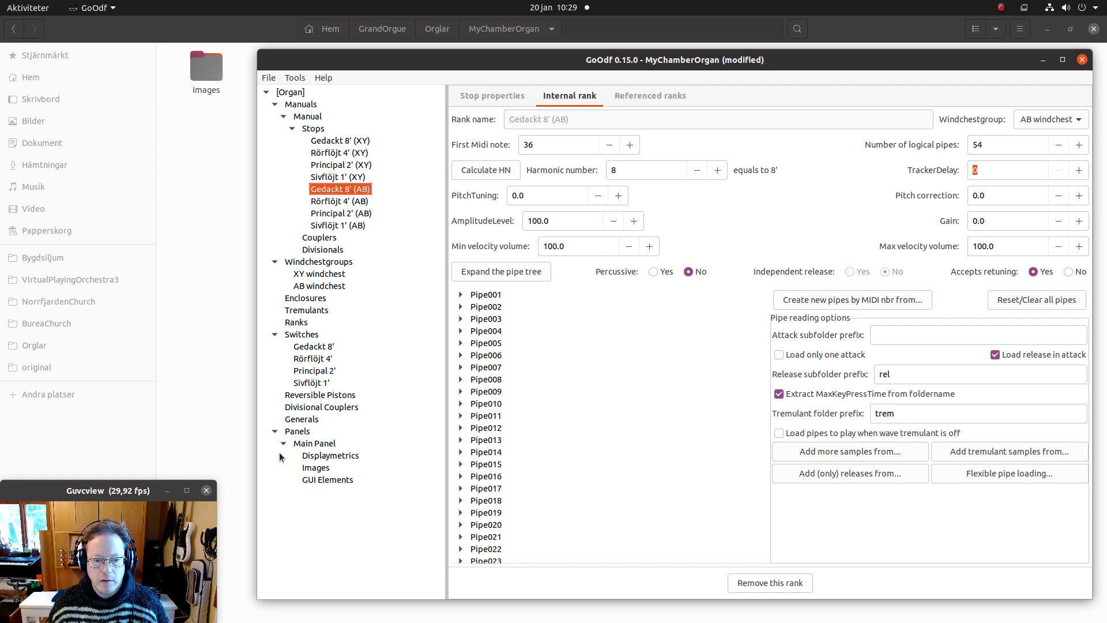
Set the drawstop background in the Main Panel's display metrics to wood texture 35.
left_click(308, 444)
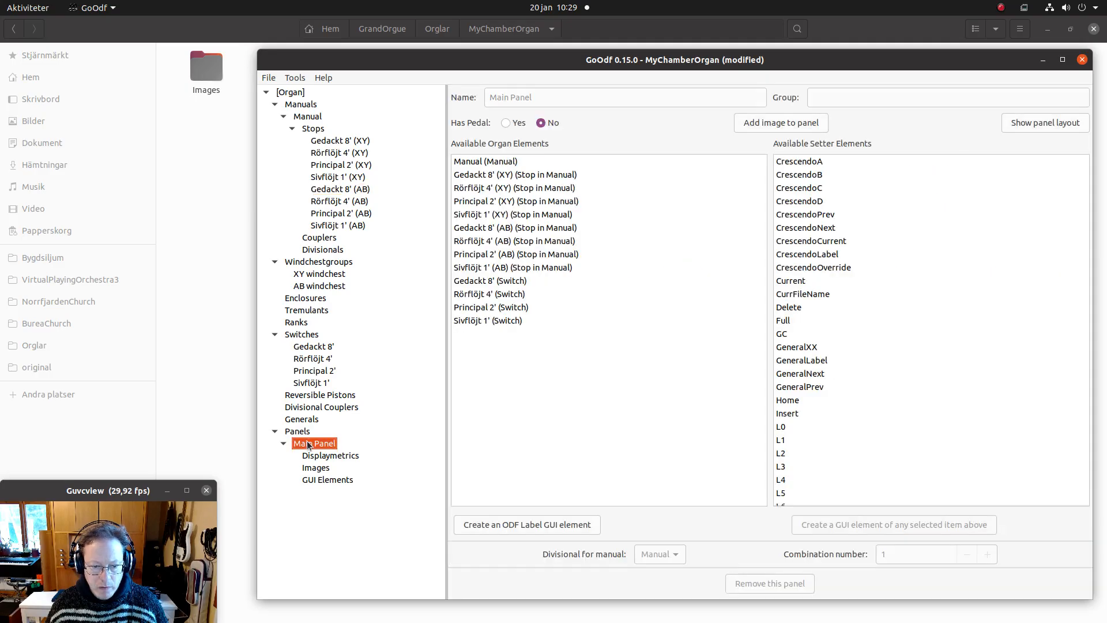
left_click(332, 459)
left_click(760, 156)
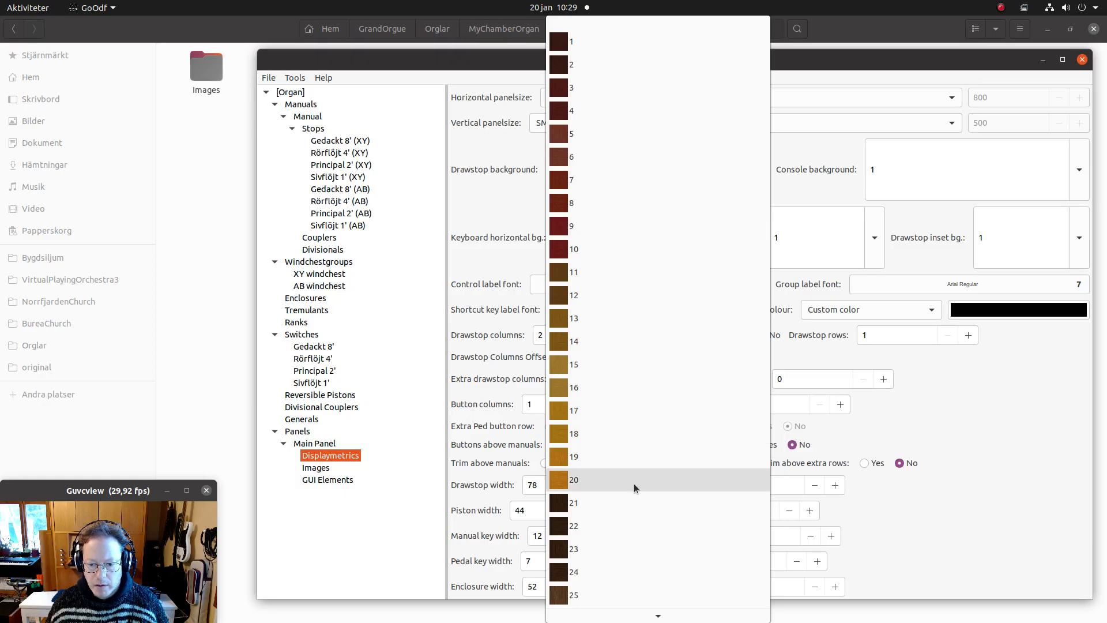
scroll(634, 483, "down", 5)
scroll(634, 483, "down", 5)
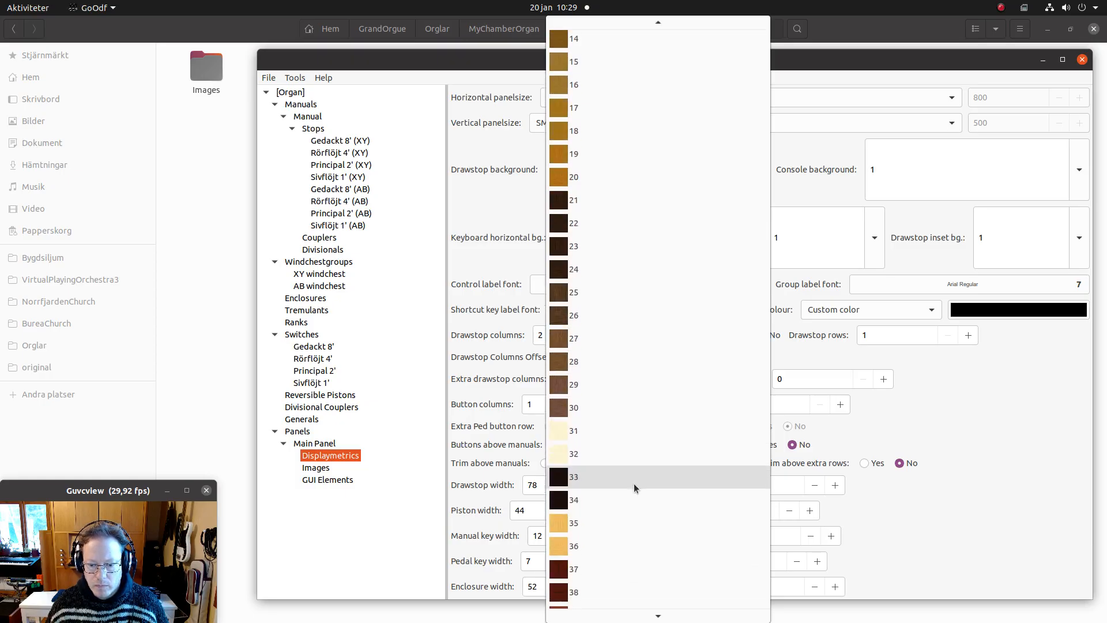
scroll(634, 483, "down", 4)
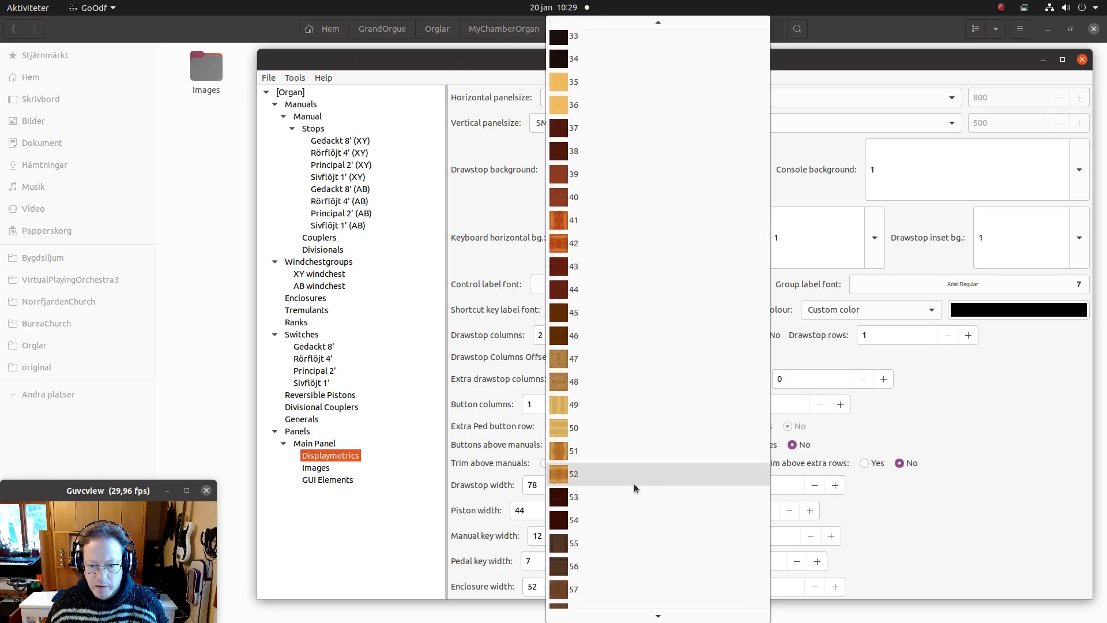
scroll(634, 488, "up", 7)
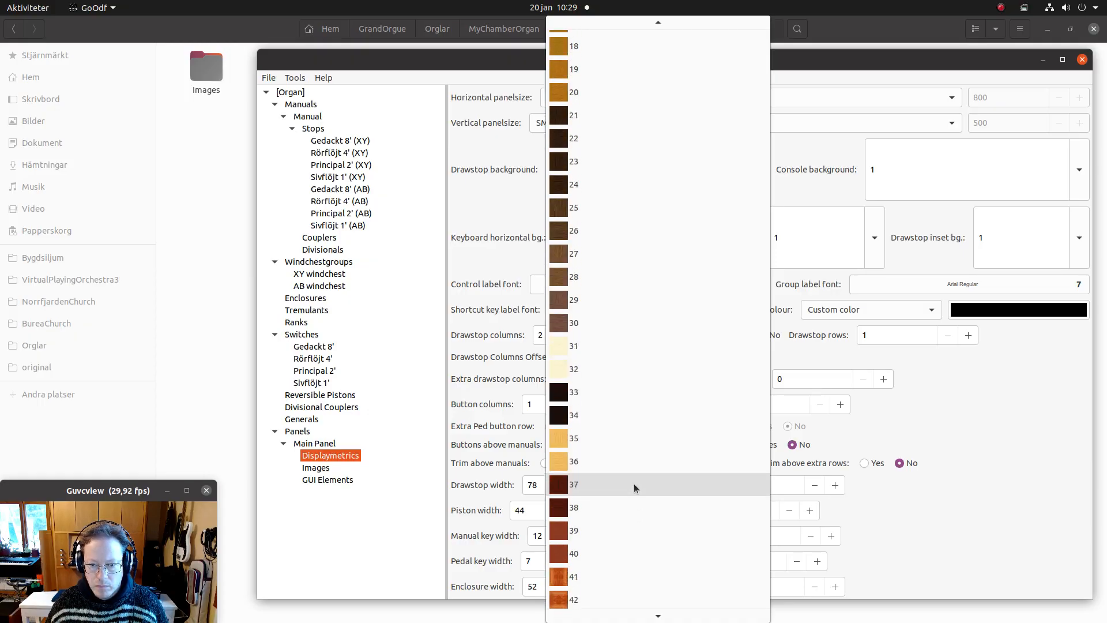
left_click(615, 441)
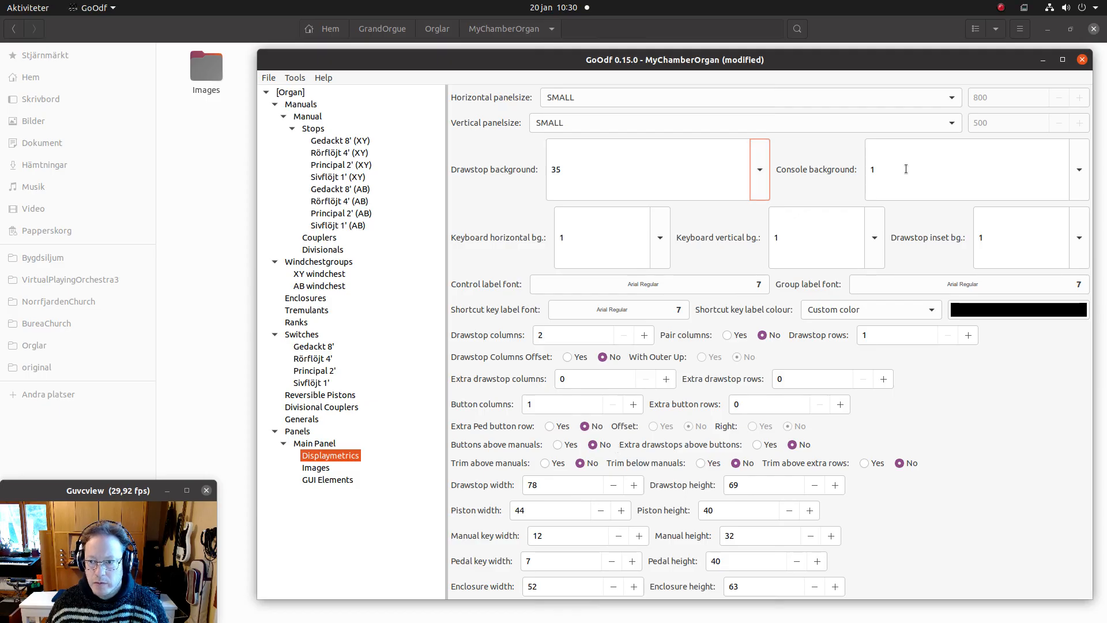
Set the console background of the Main Panel to wood texture 36.
left_click(1079, 175)
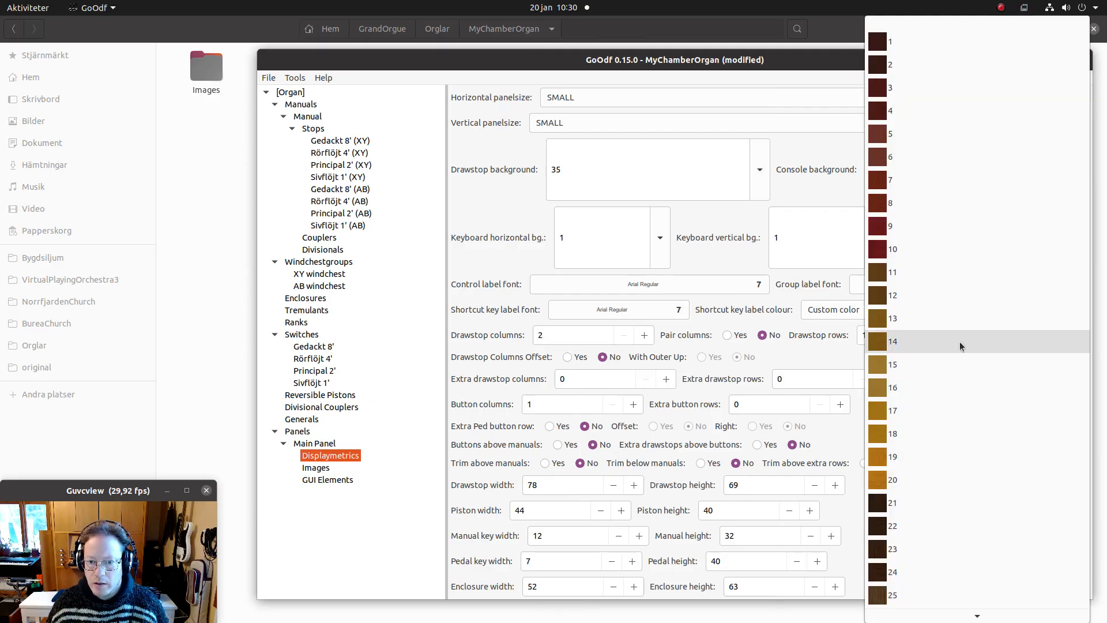
scroll(959, 341, "down", 5)
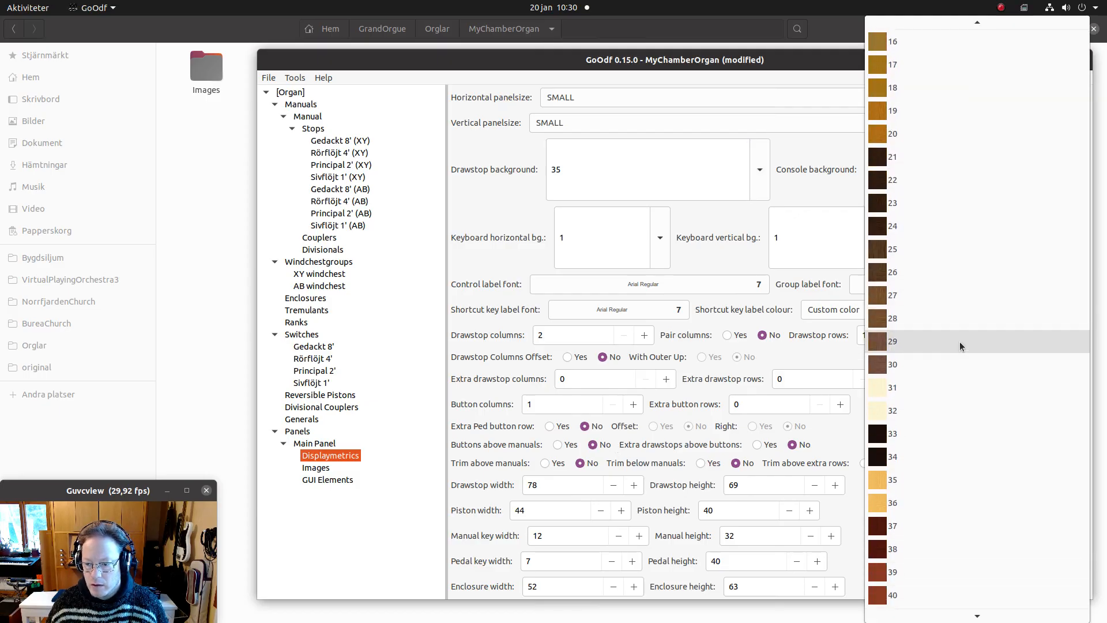
left_click(903, 499)
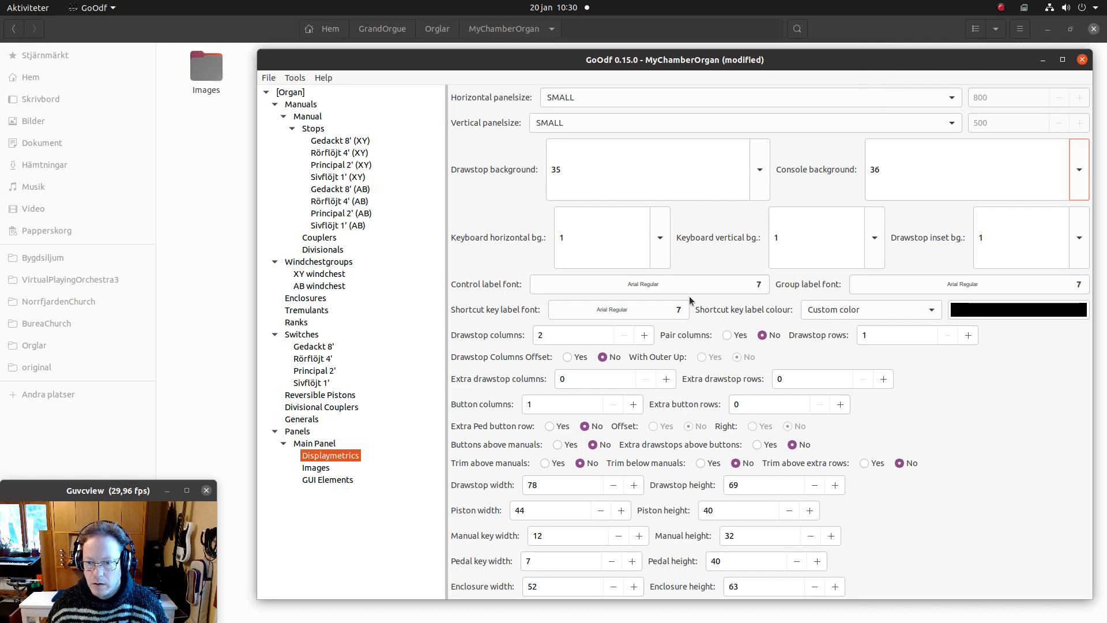
Set the Main Panel's keyboard horizontal background to 16 and its keyboard vertical background to 15.
left_click(666, 236)
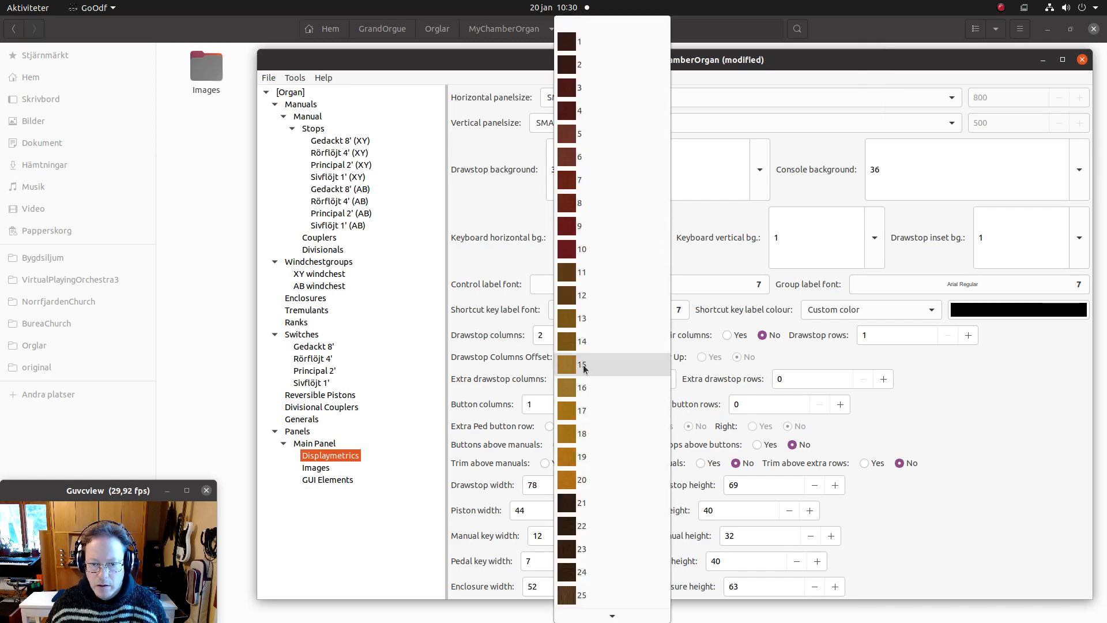
left_click(582, 383)
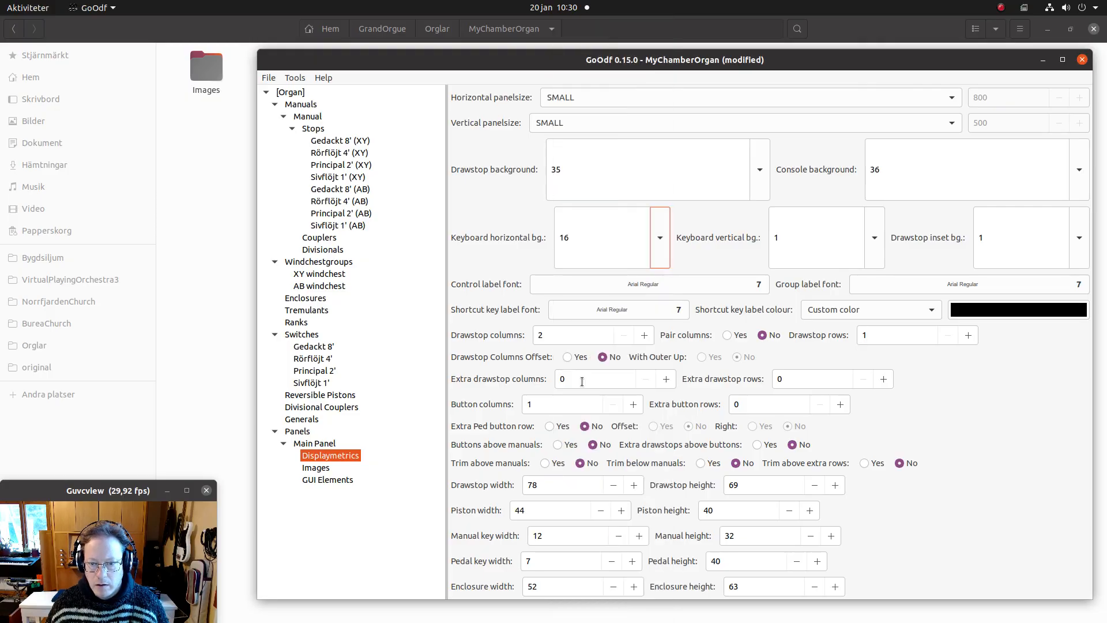
left_click(869, 234)
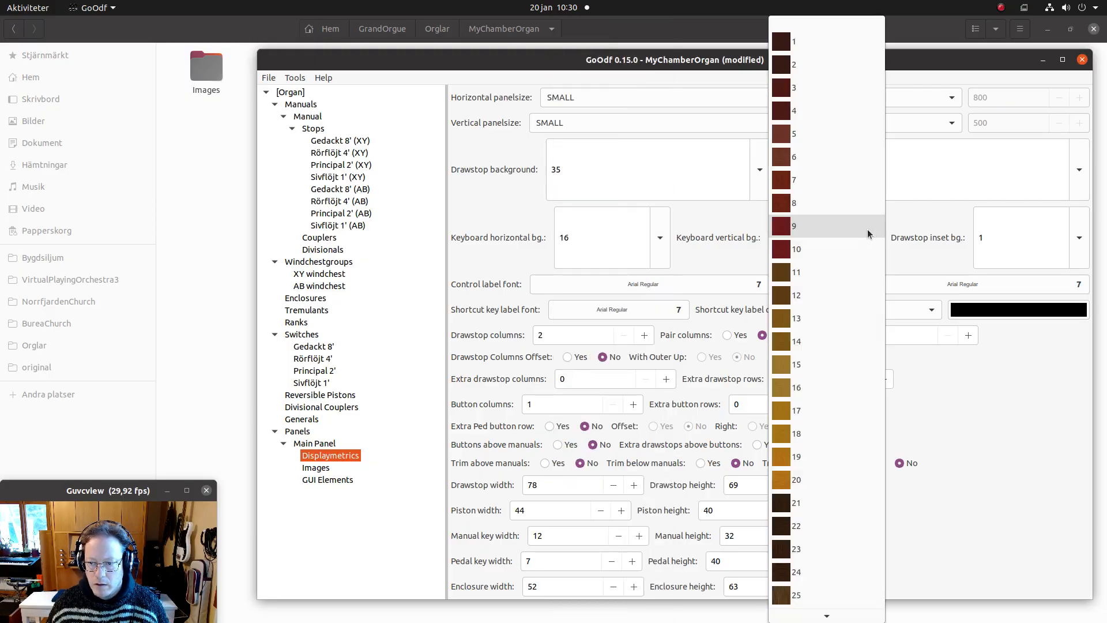
left_click(789, 361)
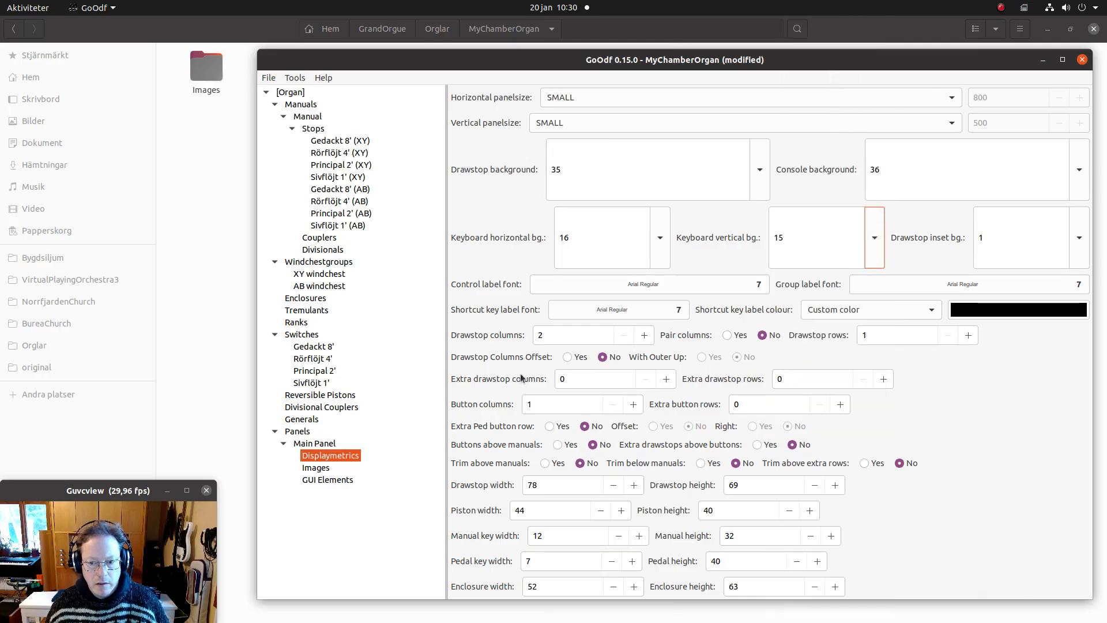
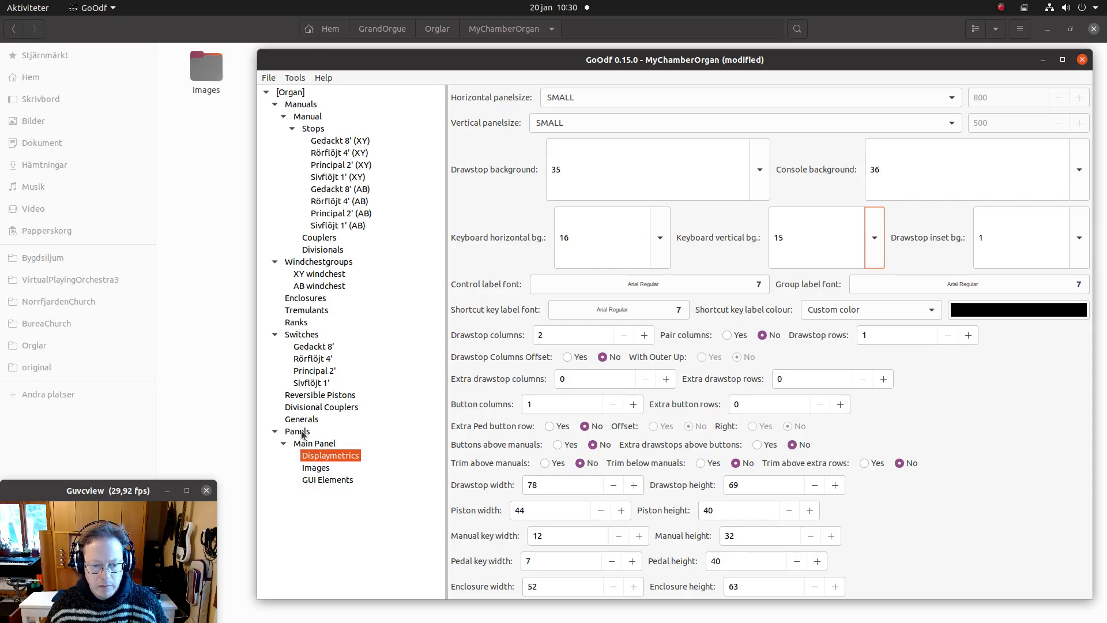
Create Main Panel GUI elements for the Manual and the Gedackt 8', Rörflöjt 4', Principal 2' and Sivflöjt 1' switches.
left_click(311, 443)
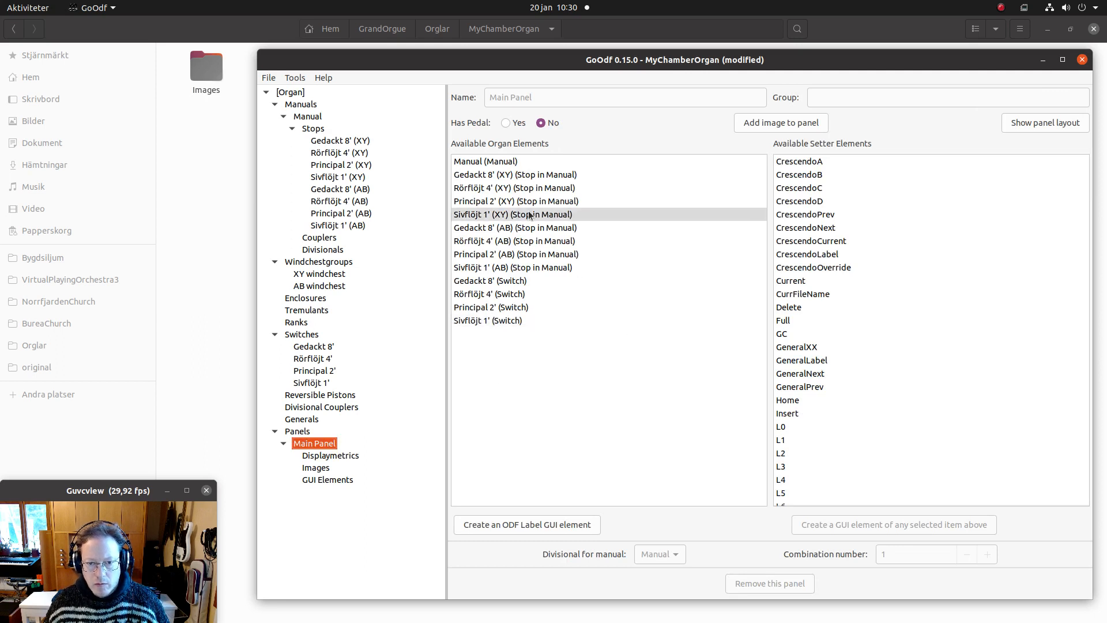
left_click(497, 162)
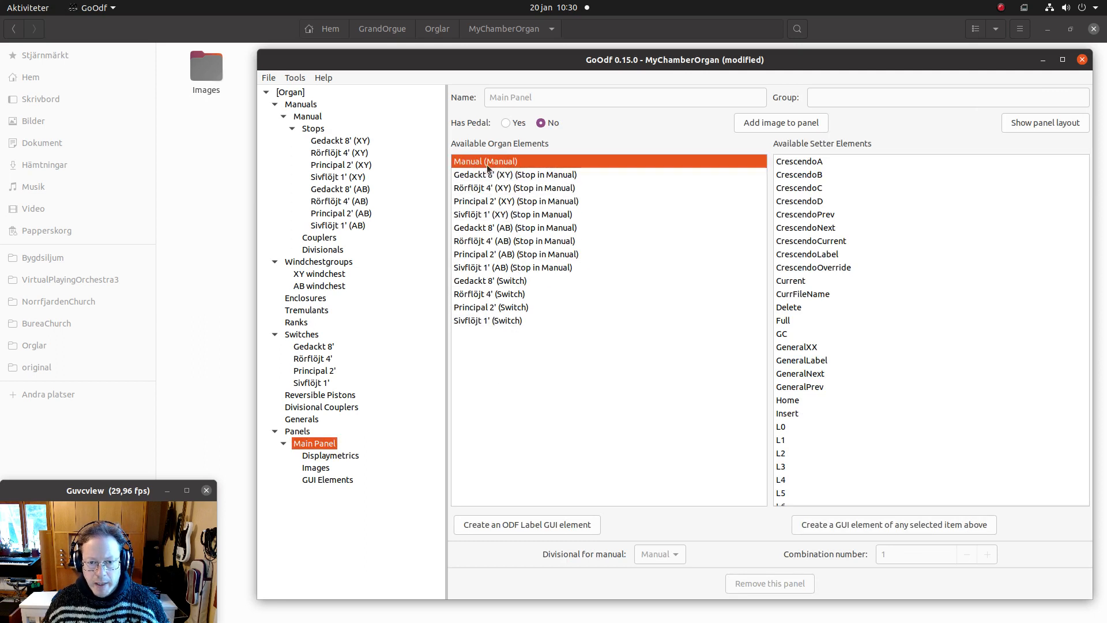
left_click(507, 284, "ctrl")
left_click(507, 295, "ctrl")
left_click(504, 308, "ctrl")
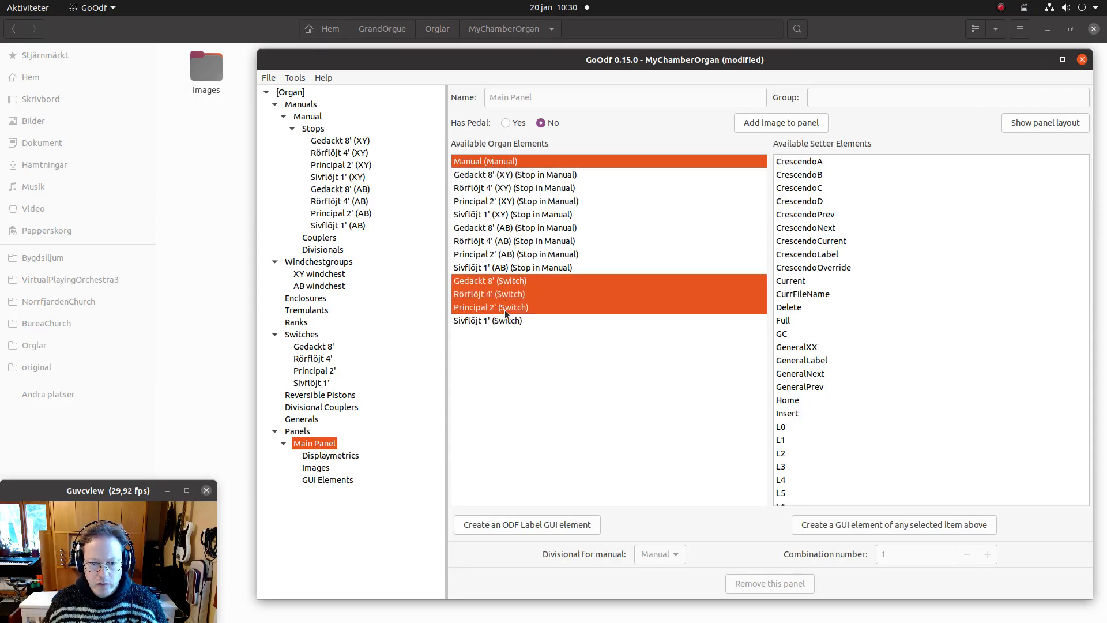
left_click(502, 320, "ctrl")
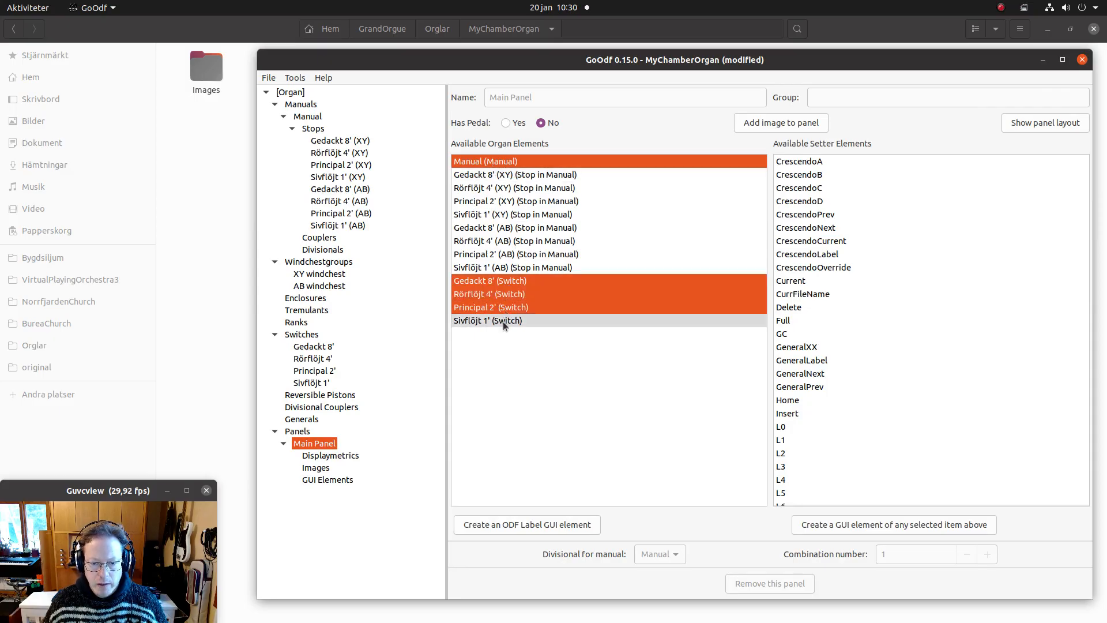
left_click(856, 527)
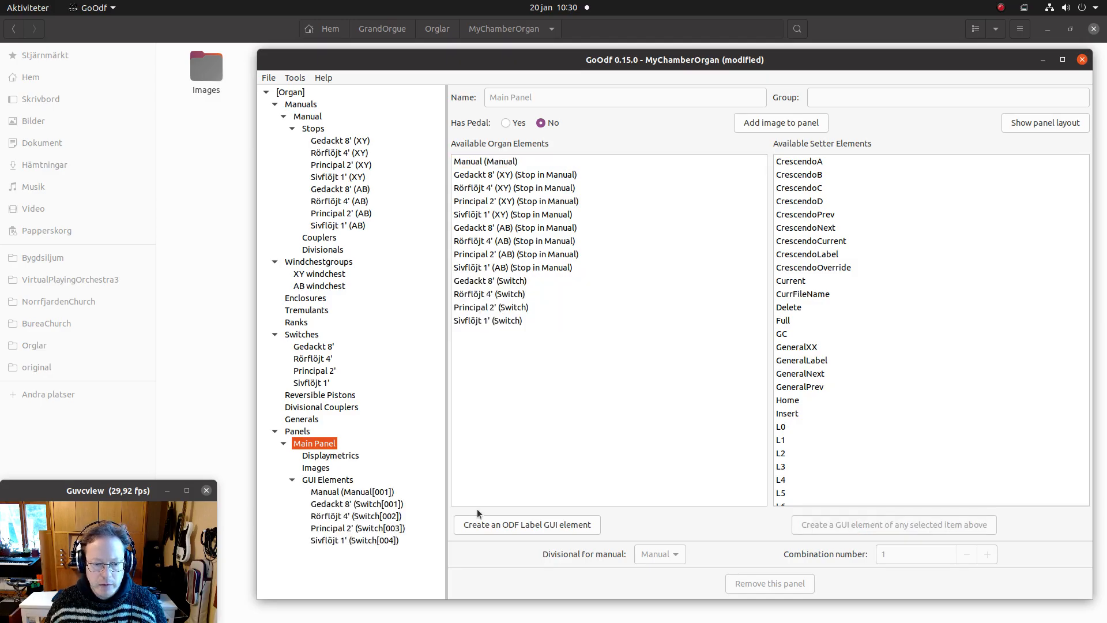
Invert the key colours of the Manual GUI element and set its display image number to 2.
left_click(340, 493)
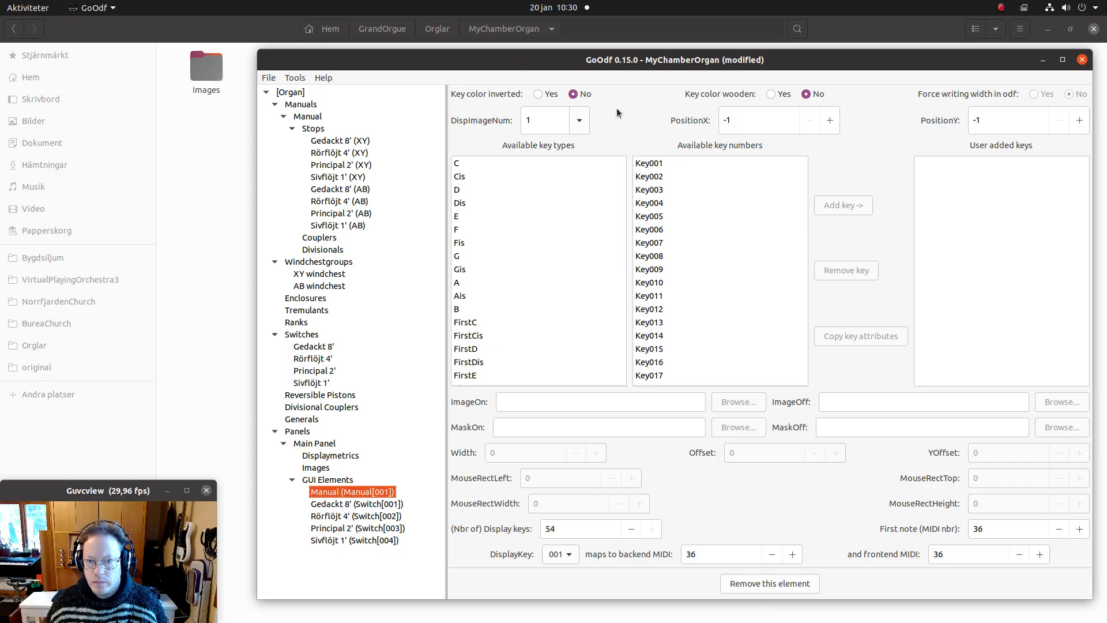
left_click(538, 94)
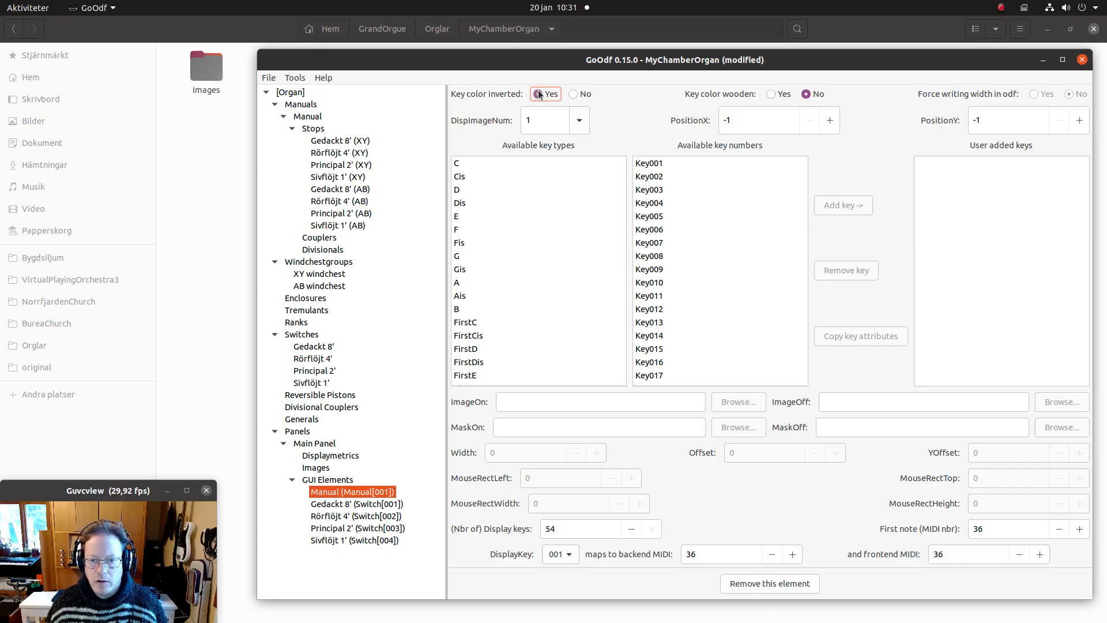
left_click(579, 127)
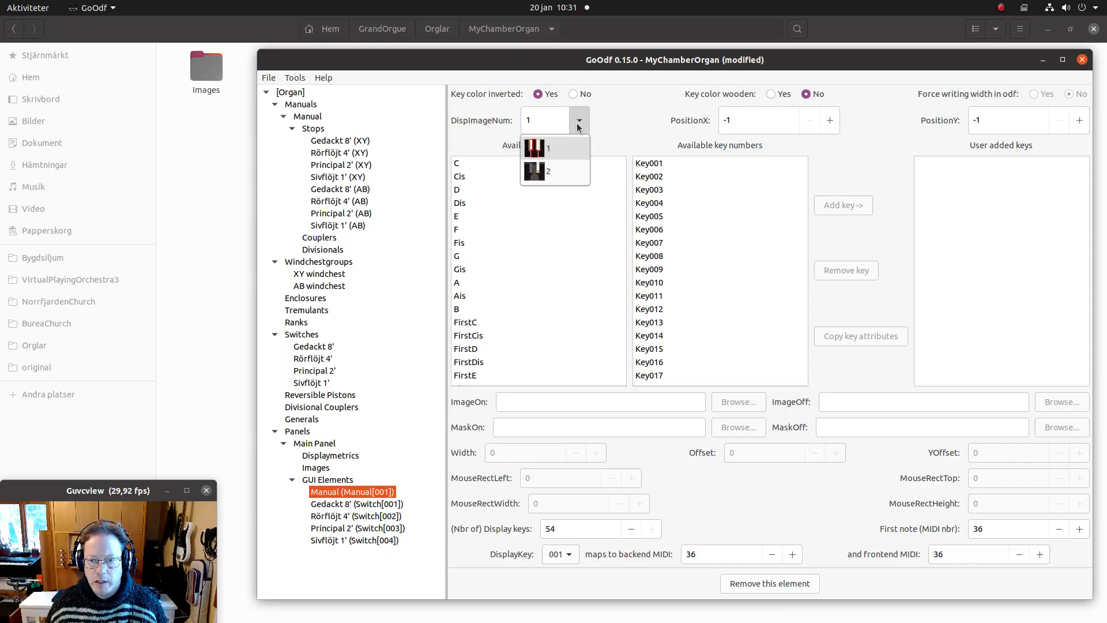
left_click(559, 170)
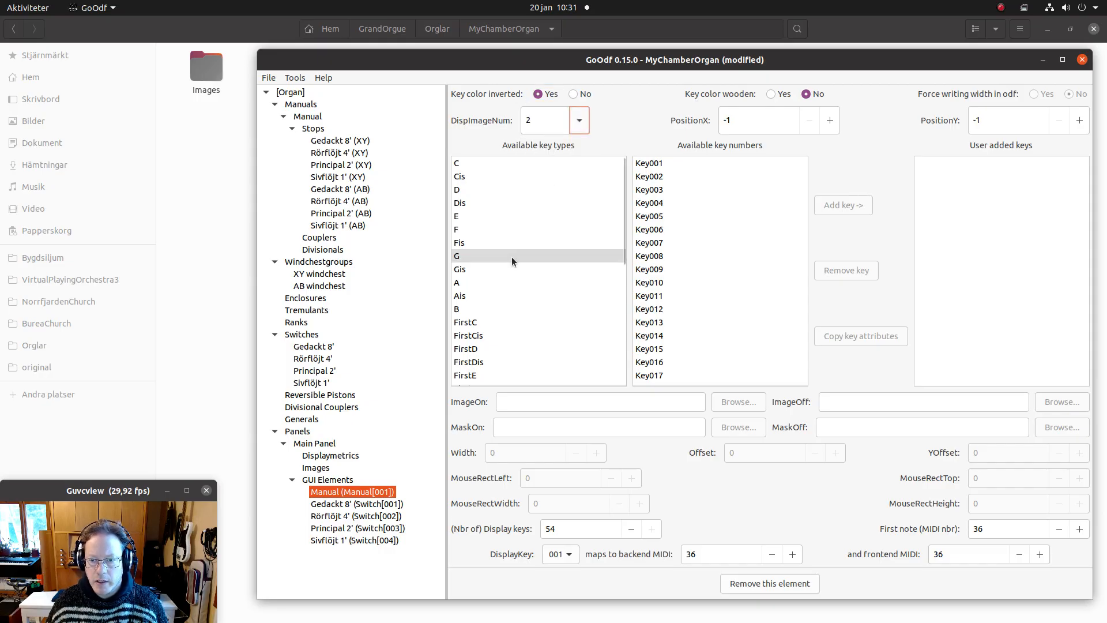
Set the label colour of the Gedackt 8' switch GUI element to BLACK.
left_click(324, 505)
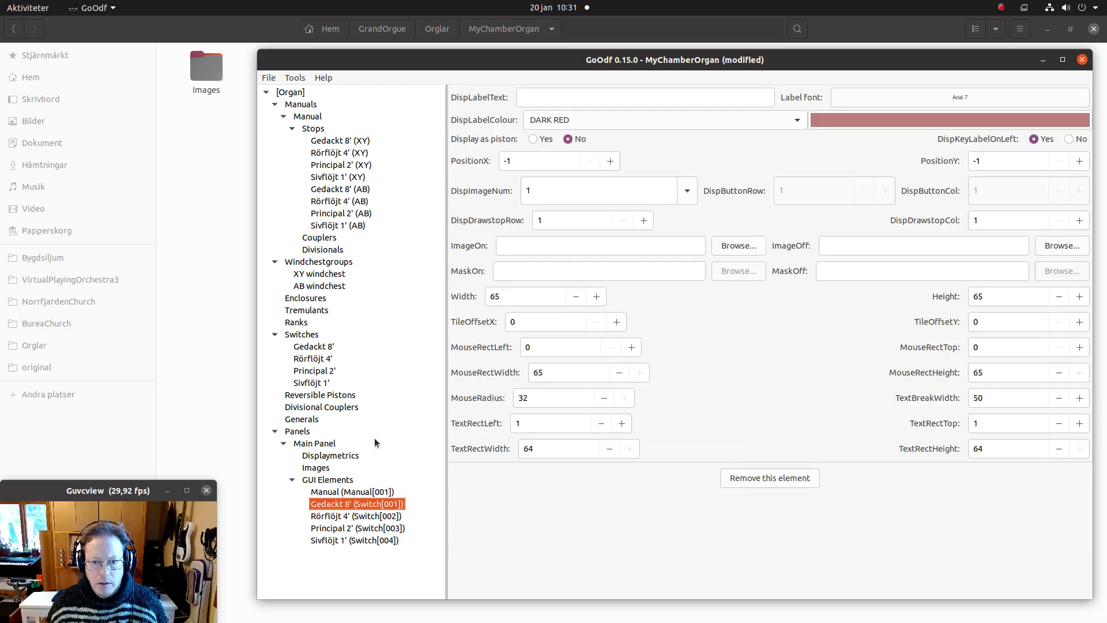
left_click(753, 119)
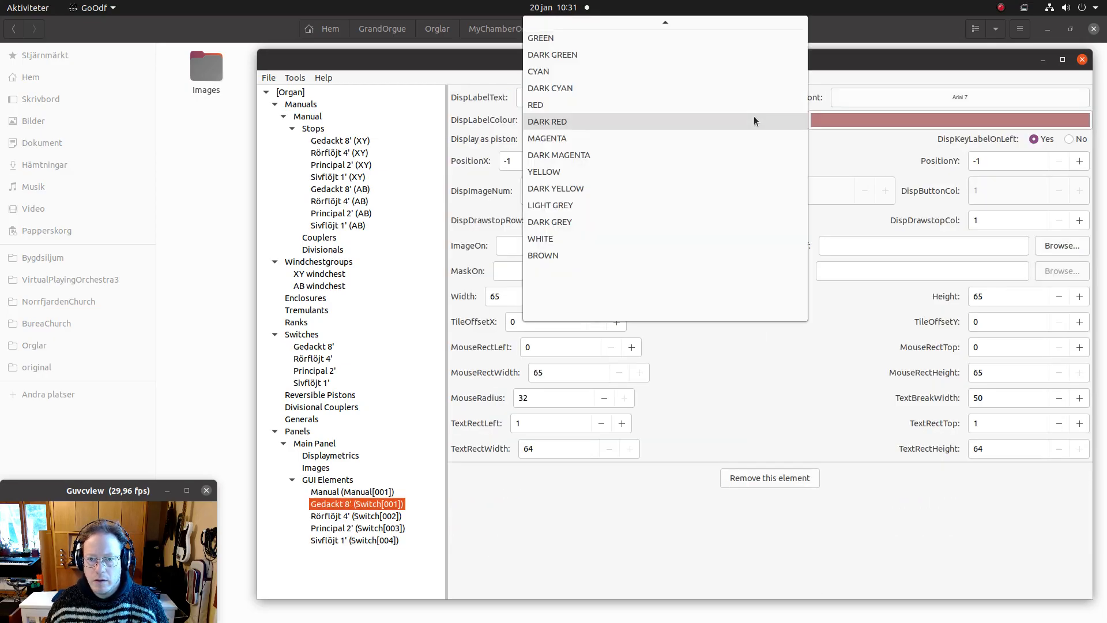
left_click(637, 43)
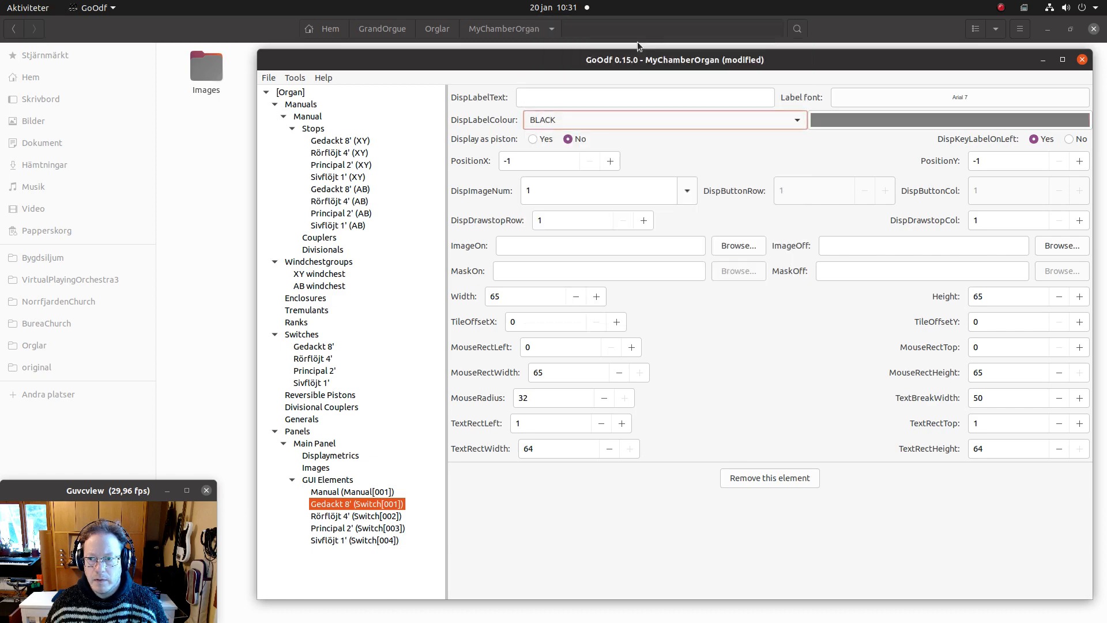
Set the Gedackt 8' switch GUI element's label font size to 8 and its display image number to 2.
left_click(879, 98)
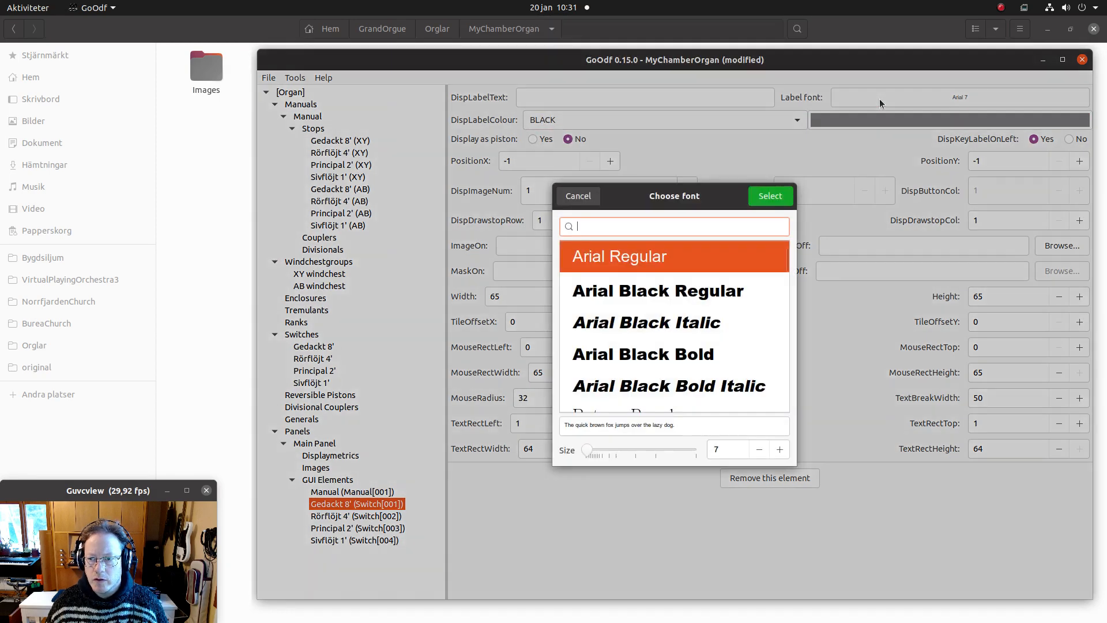
left_click(779, 449)
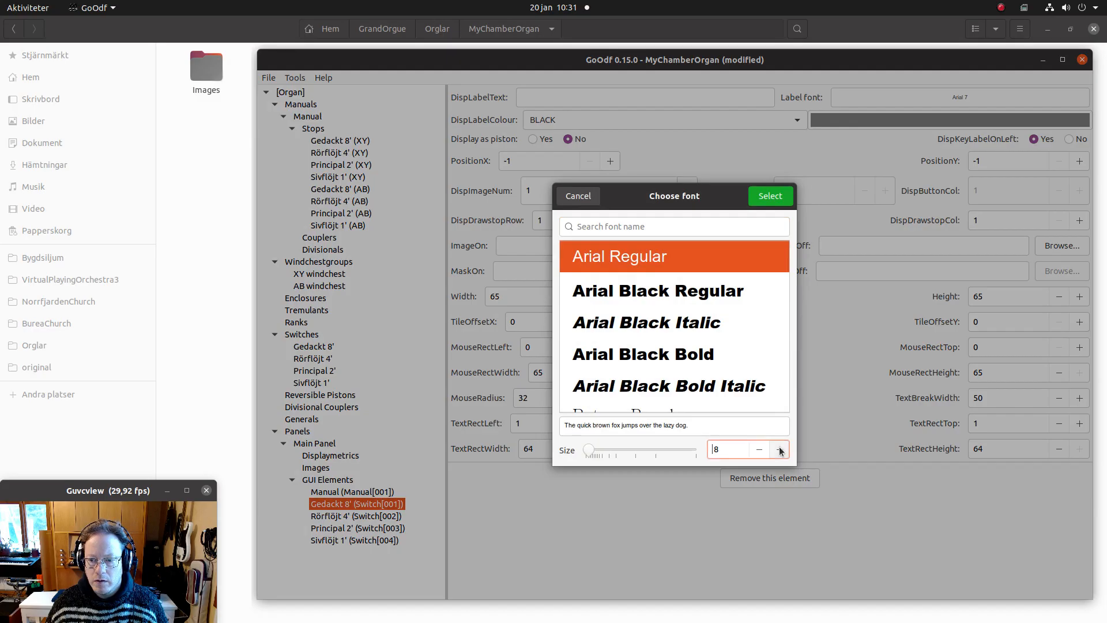
left_click(770, 197)
left_click(687, 192)
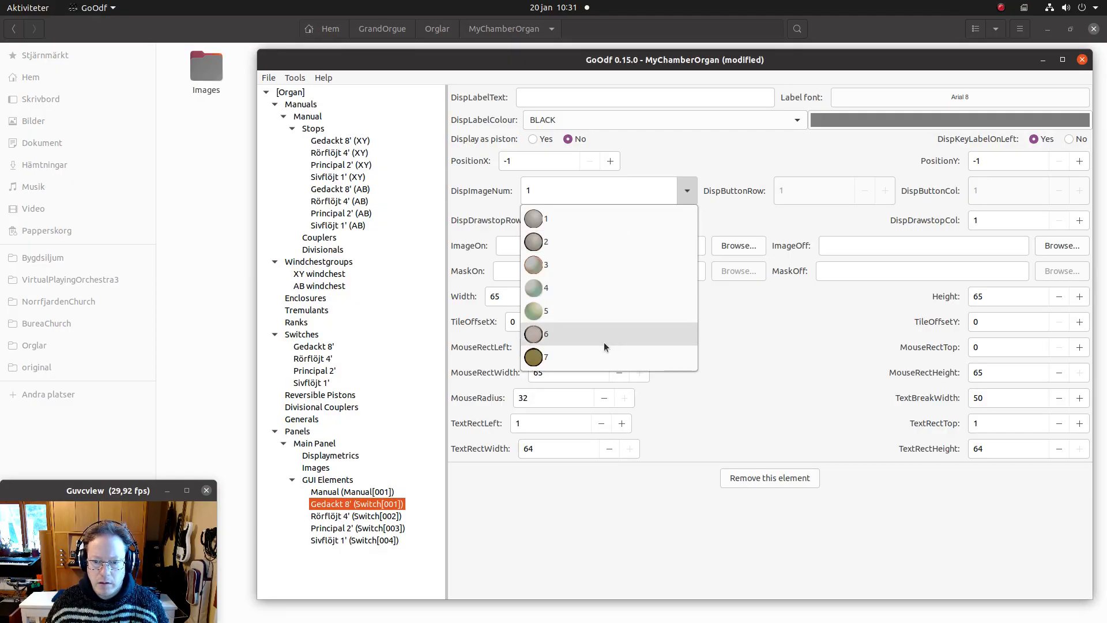
left_click(580, 241)
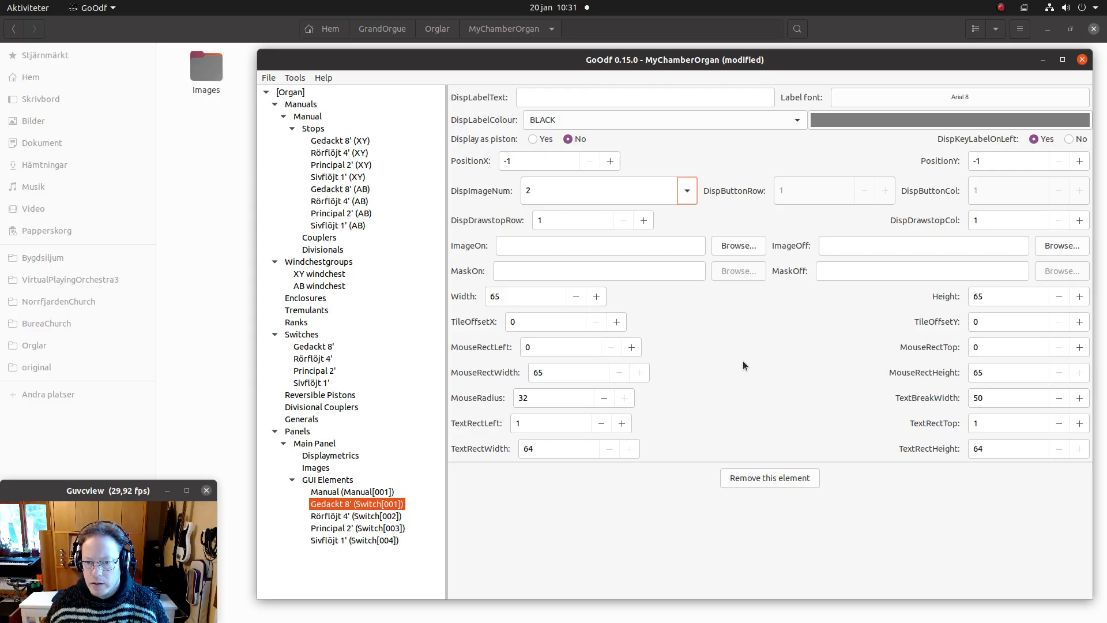
Copy the Gedackt 8' switch GUI element's attributes to the Rörflöjt 4', Principal 2' and Sivflöjt 1' switch elements on the Main Panel.
right_click(327, 501)
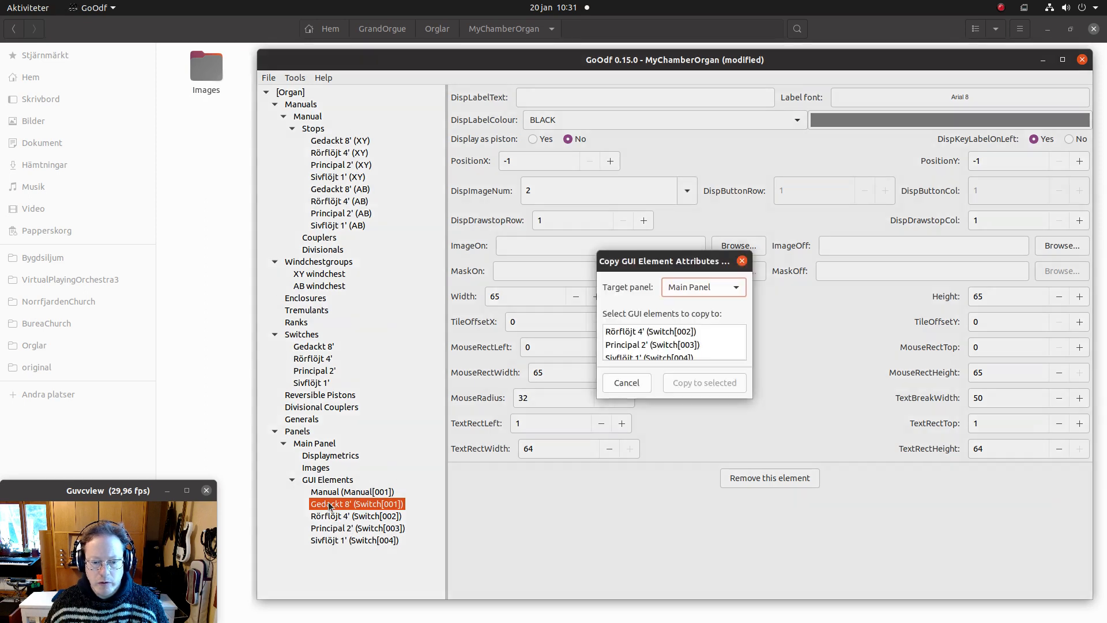
left_click(656, 334)
left_click_drag(656, 333, 664, 362)
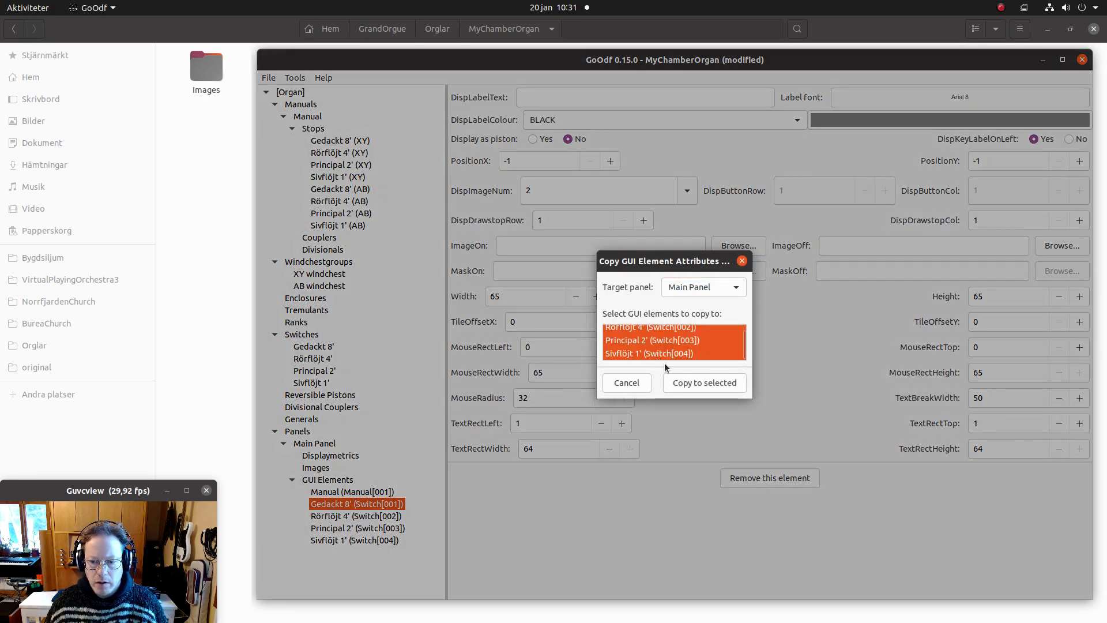
left_click(690, 380)
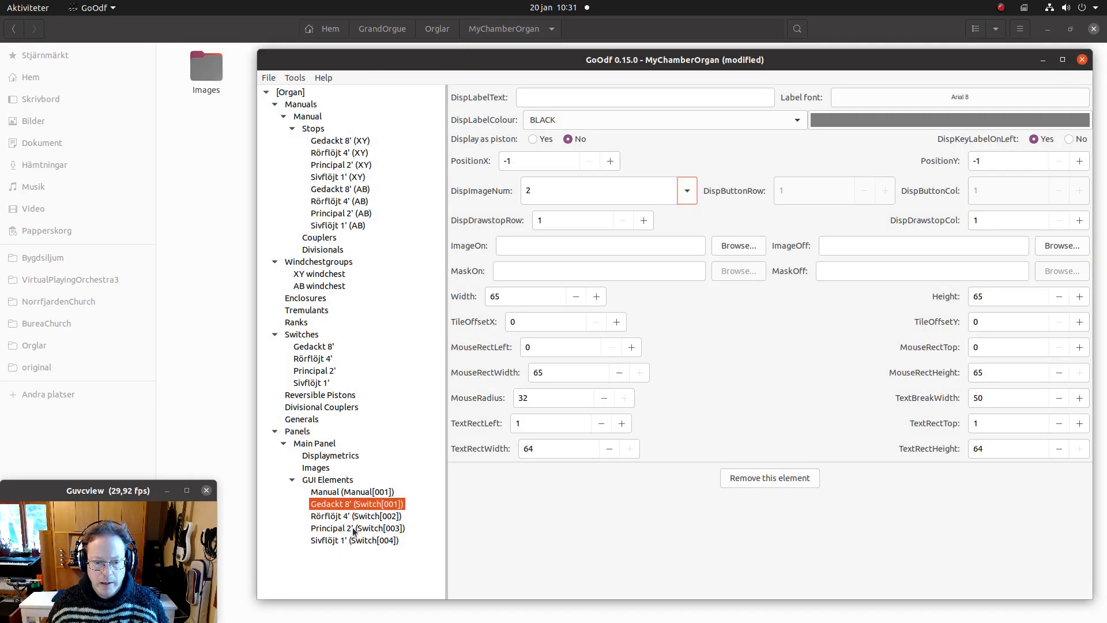
left_click(312, 445)
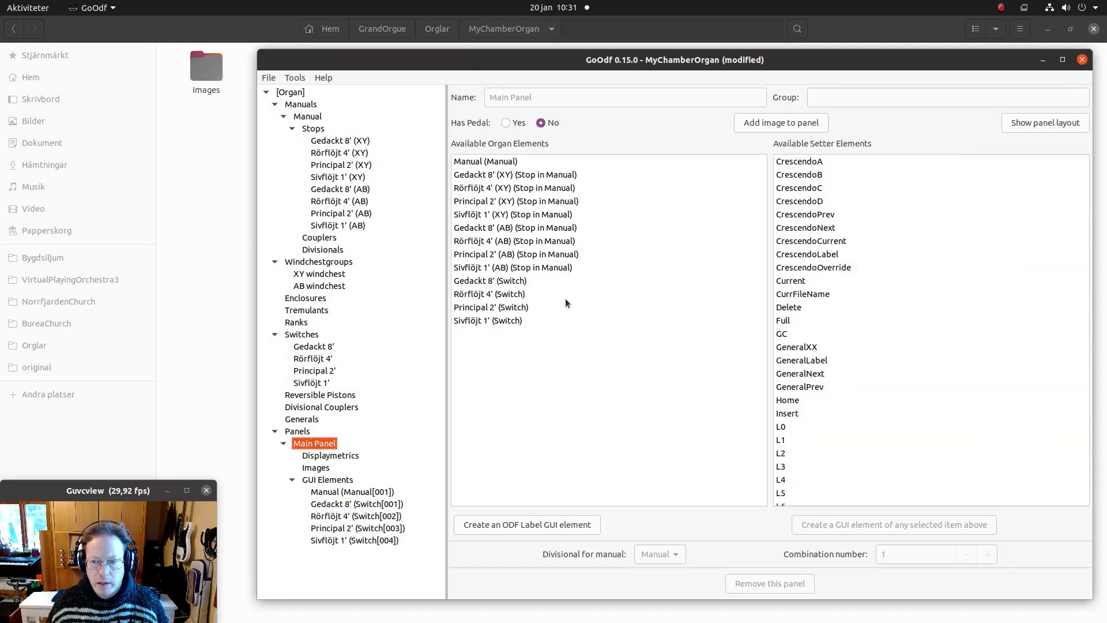
left_click(336, 513)
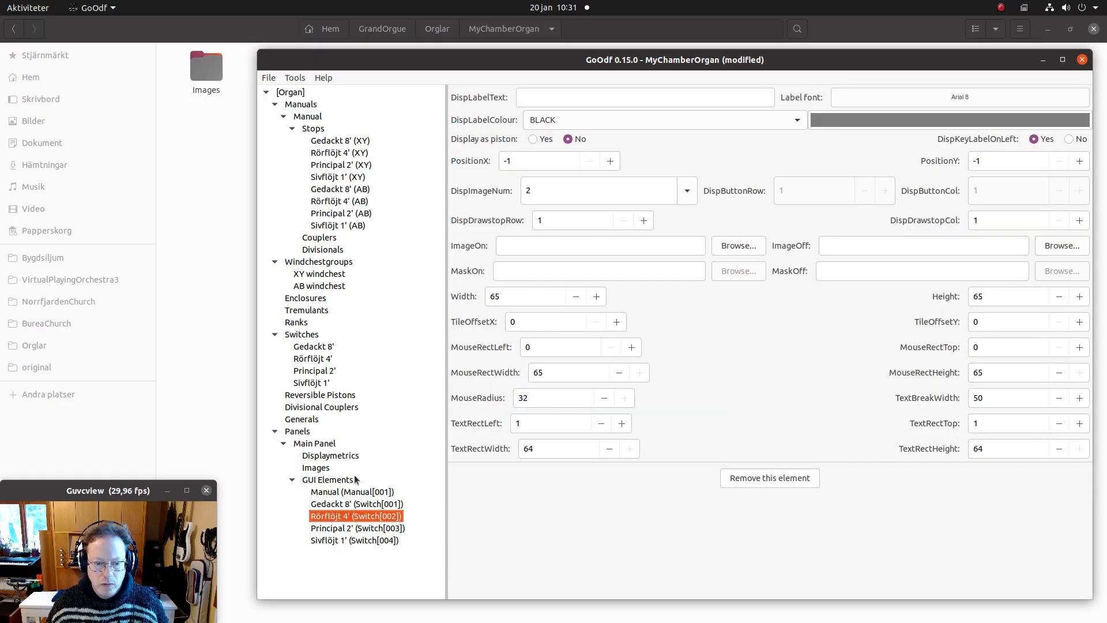
Set the number of drawstop rows in the Main Panel's display metrics to 4.
left_click(326, 460)
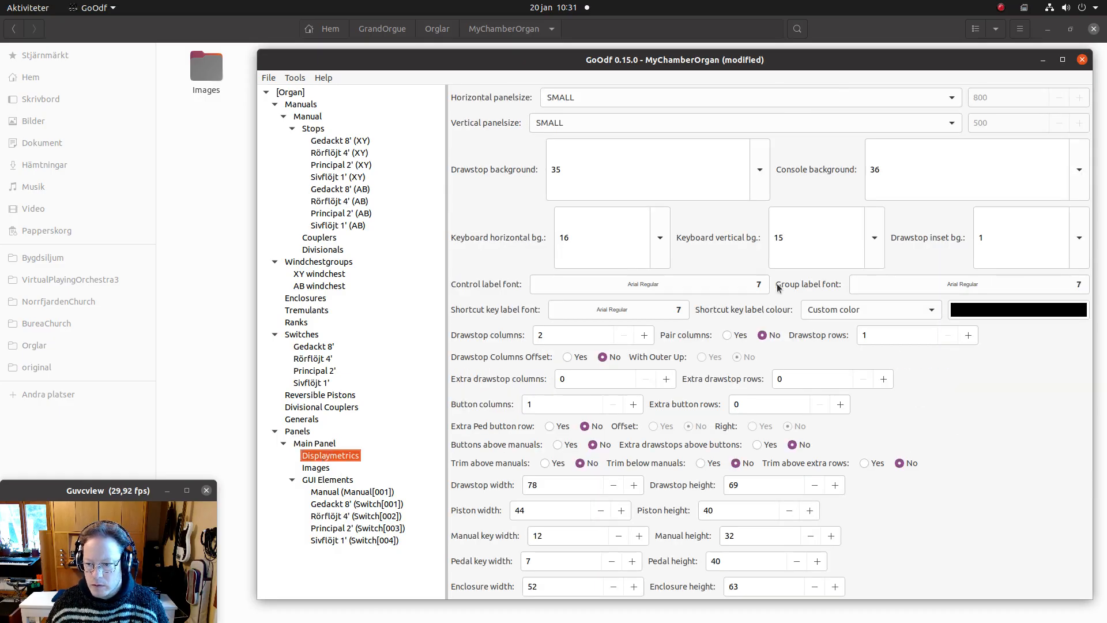
left_click(967, 336)
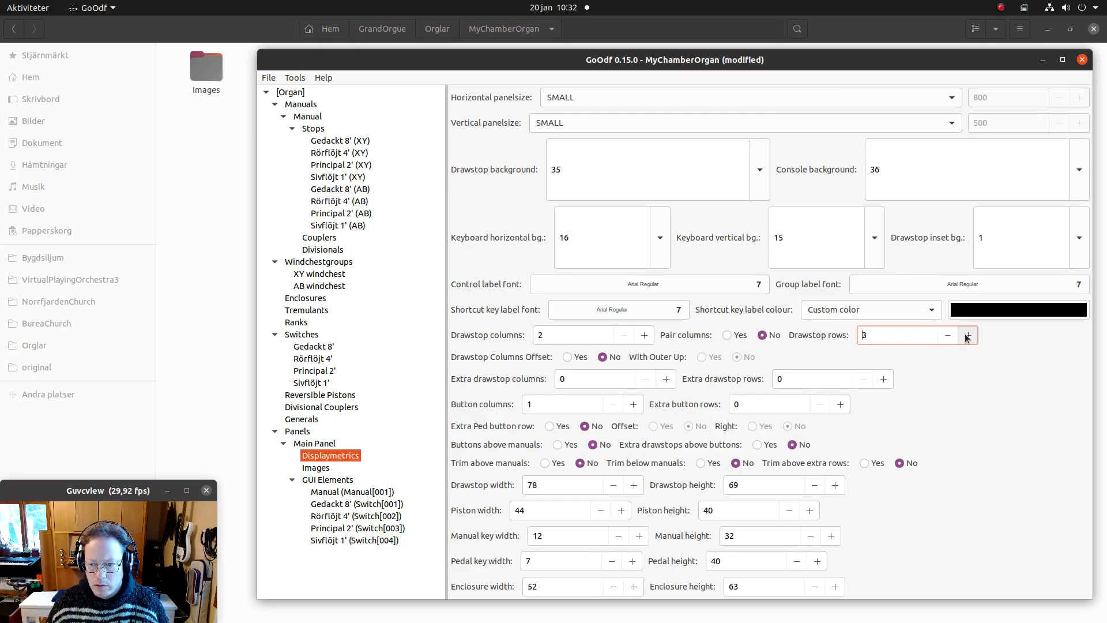
left_click(967, 335)
left_click(968, 336)
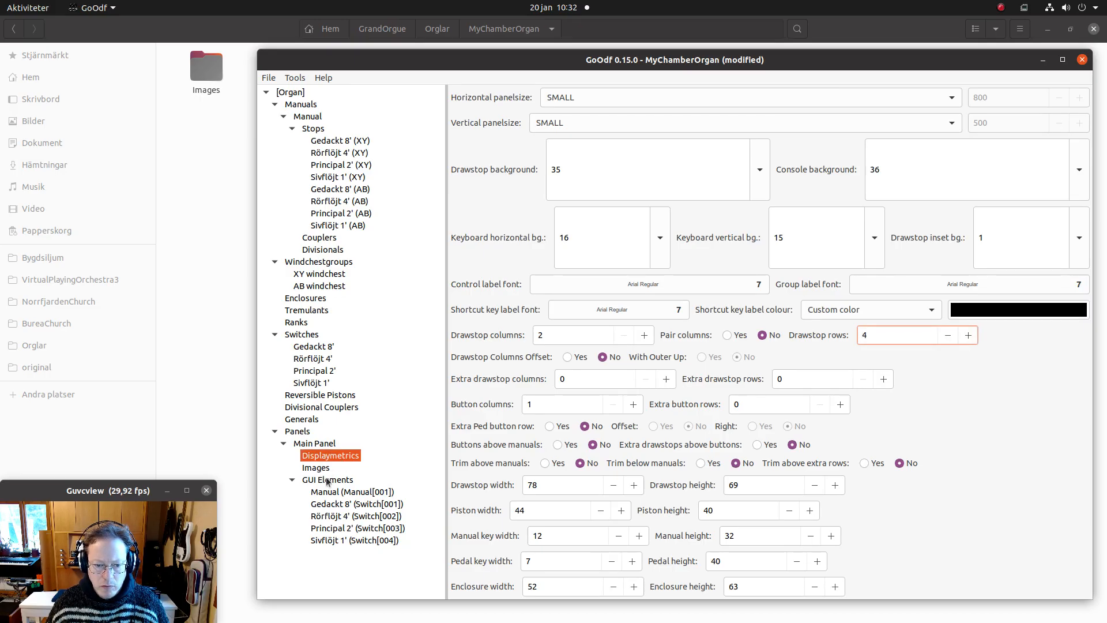
Set the drawstop row of the Rörflöjt 4' switch GUI element to 2, Principal 2' to 3 and Sivflöjt 1' to 4.
left_click(329, 504)
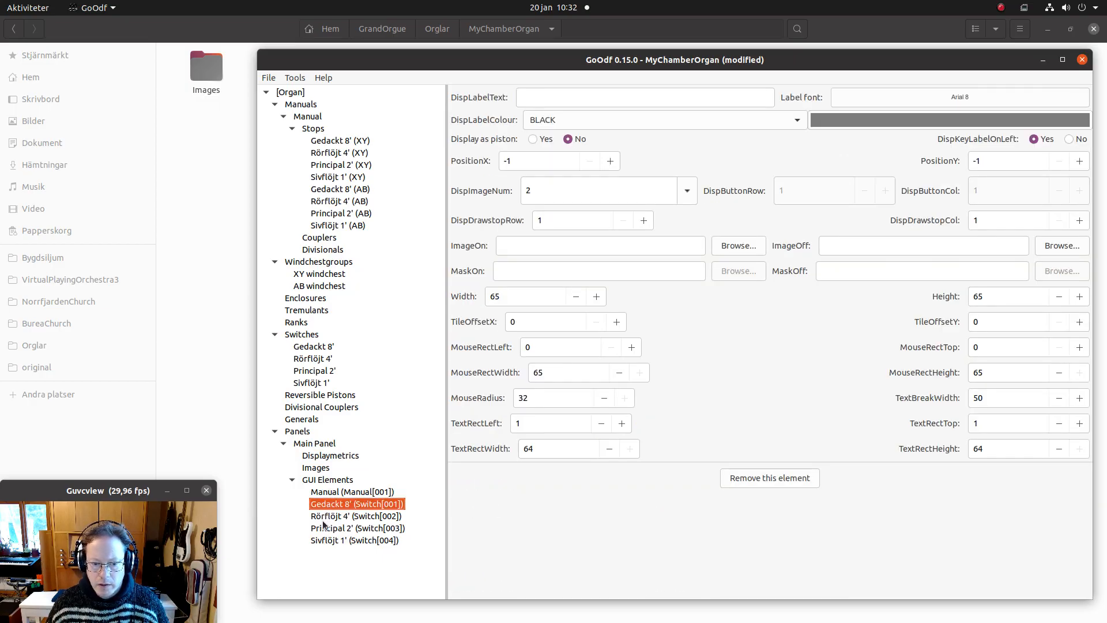
left_click(325, 521)
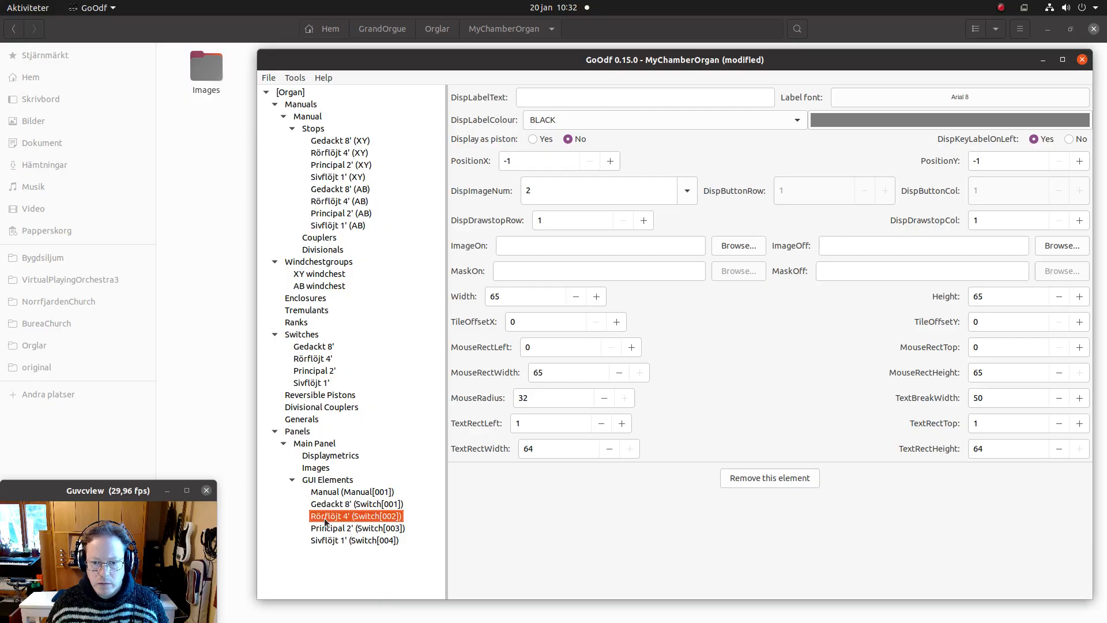
left_click(642, 222)
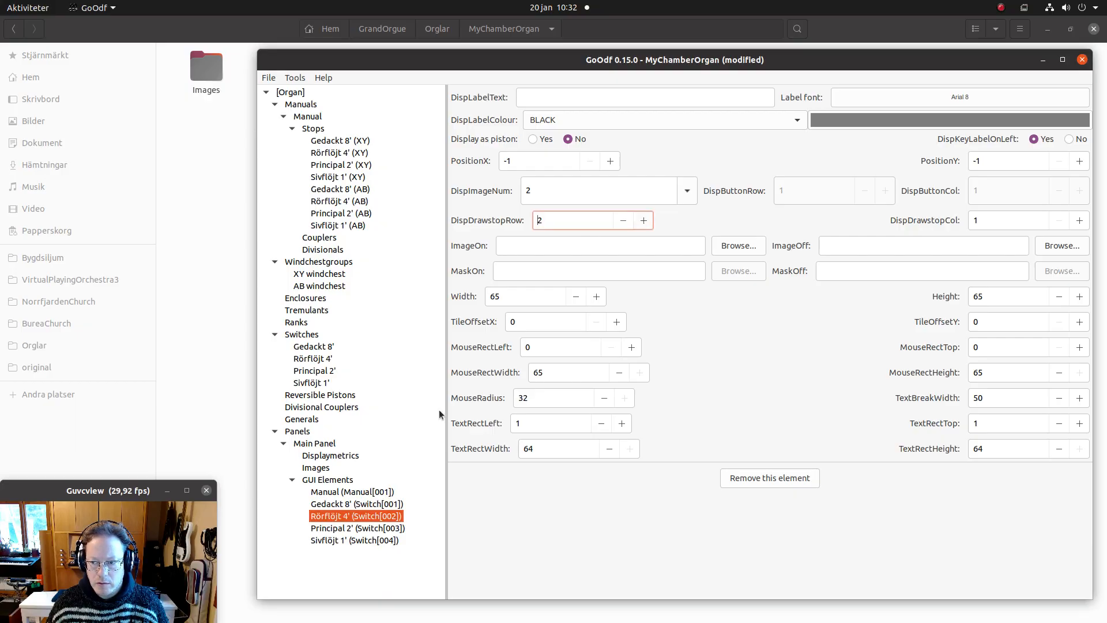
left_click(374, 529)
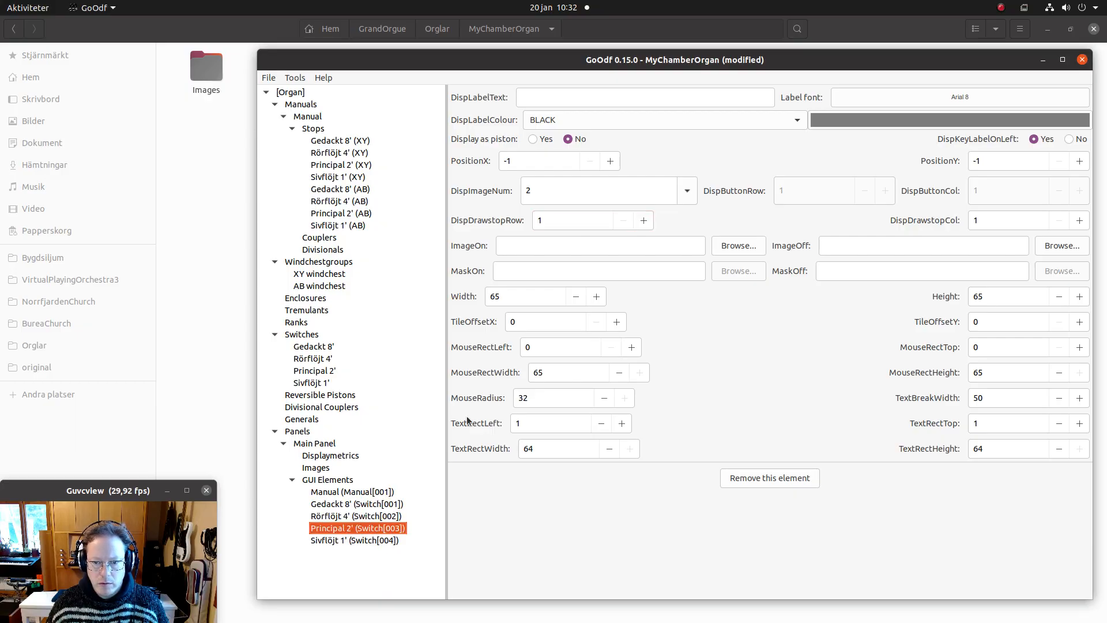
double_click(639, 225)
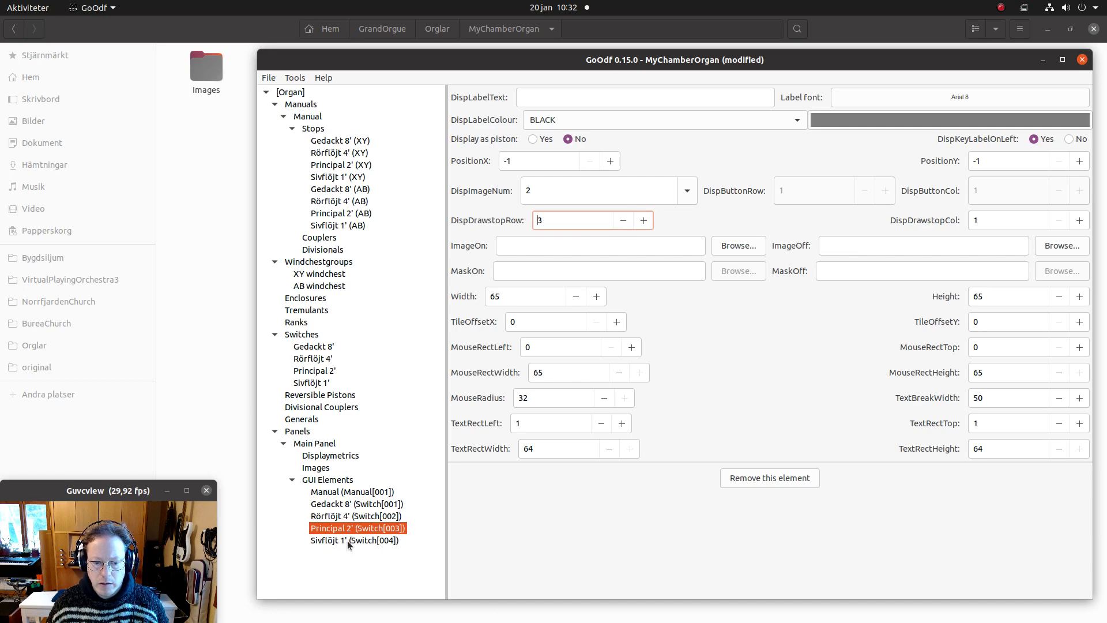
left_click(347, 541)
triple_click(648, 221)
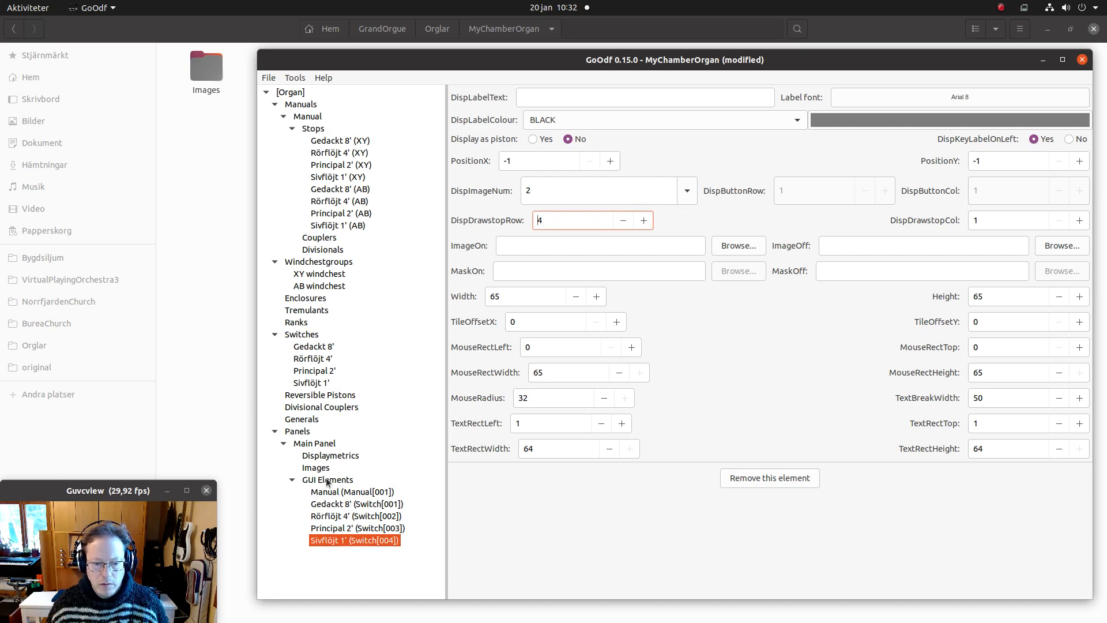
left_click(320, 445)
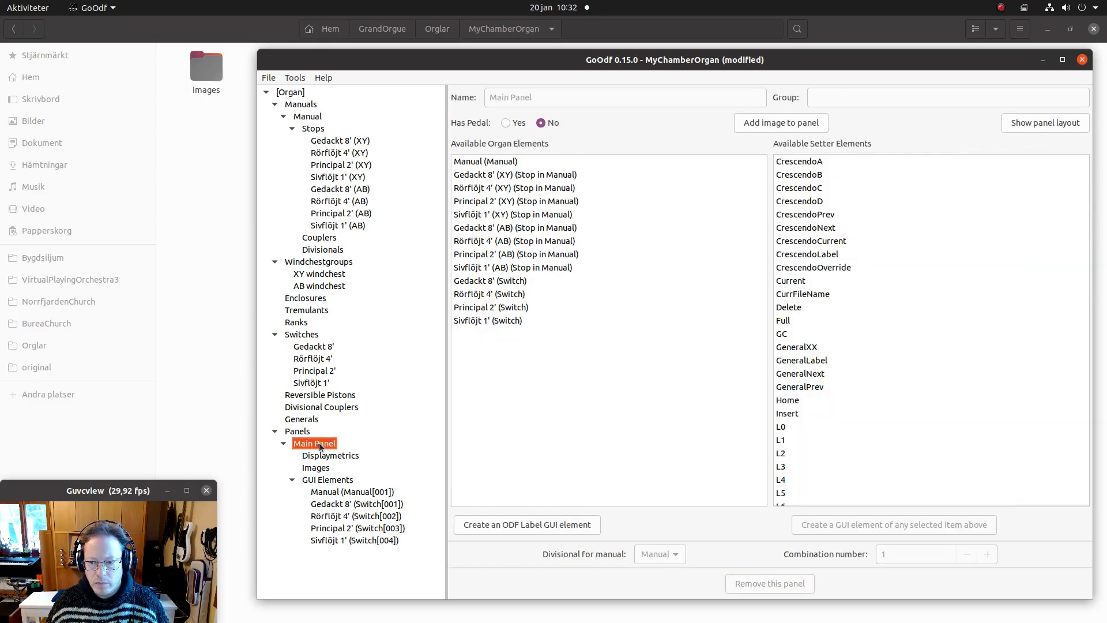
Open the Main Panel layout preview and set the TextBreakWidth of the Gedackt 8' switch element to 46.
left_click(1029, 127)
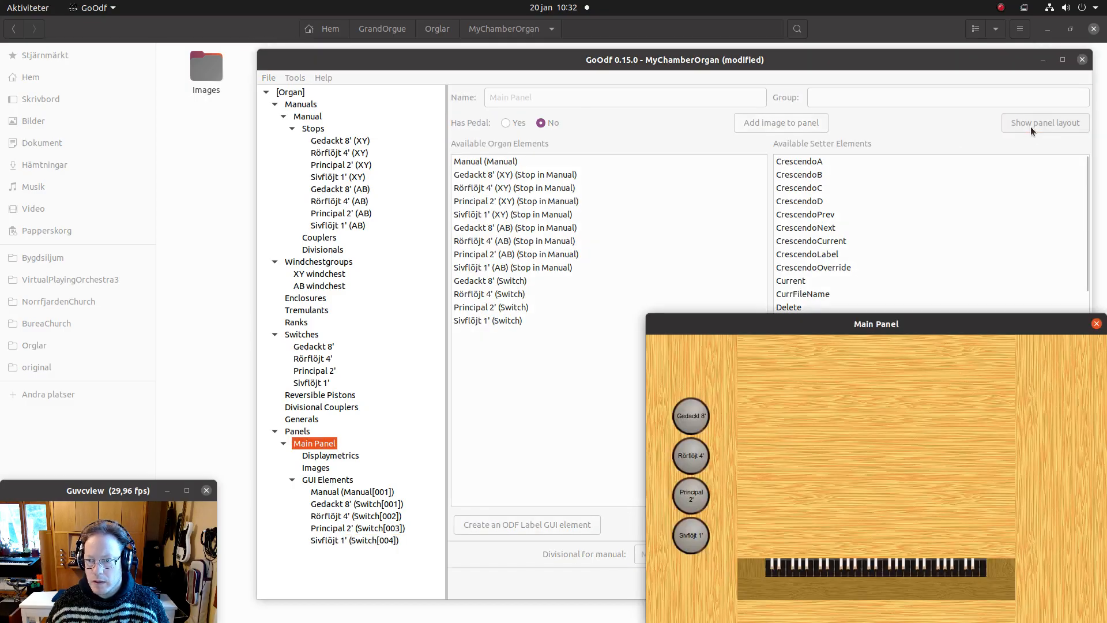
left_click_drag(921, 329, 700, 187)
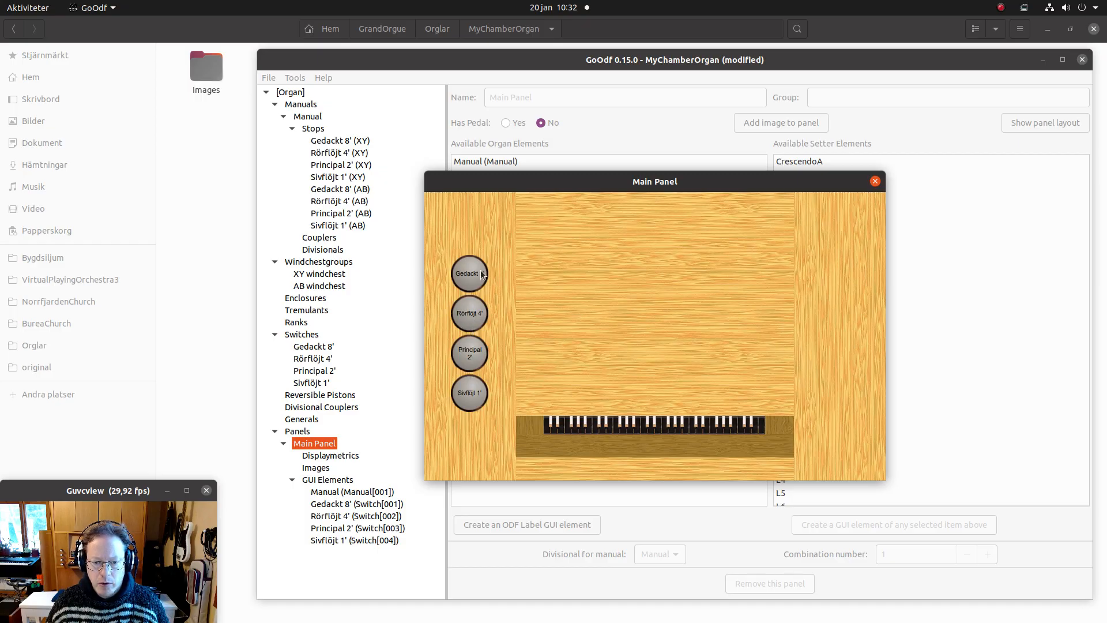
left_click(325, 504)
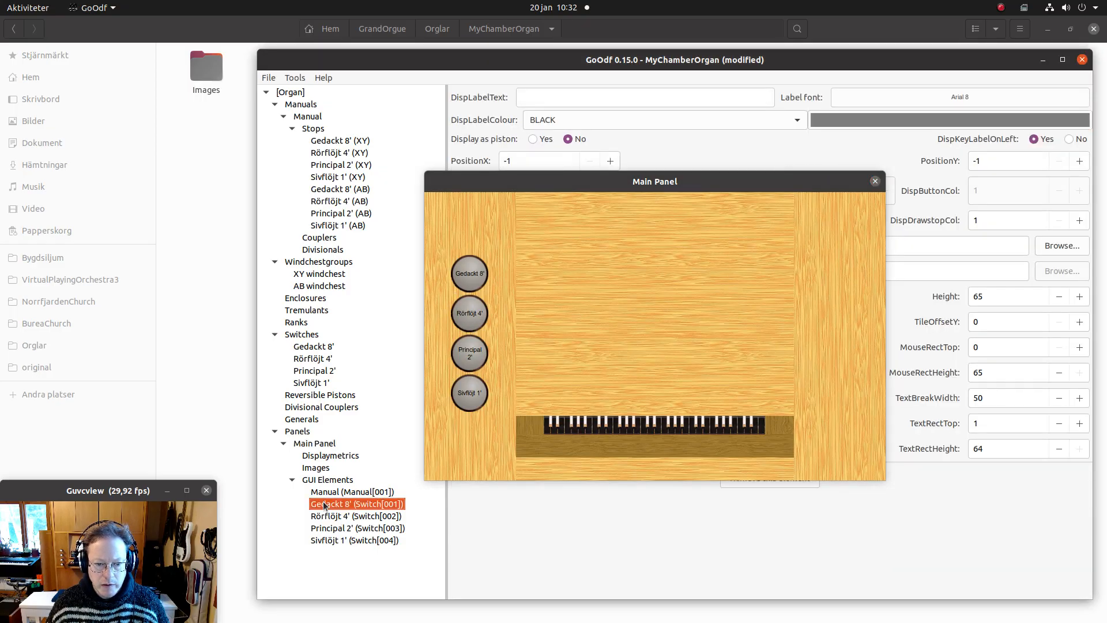
left_click(1060, 398)
left_click(1060, 398)
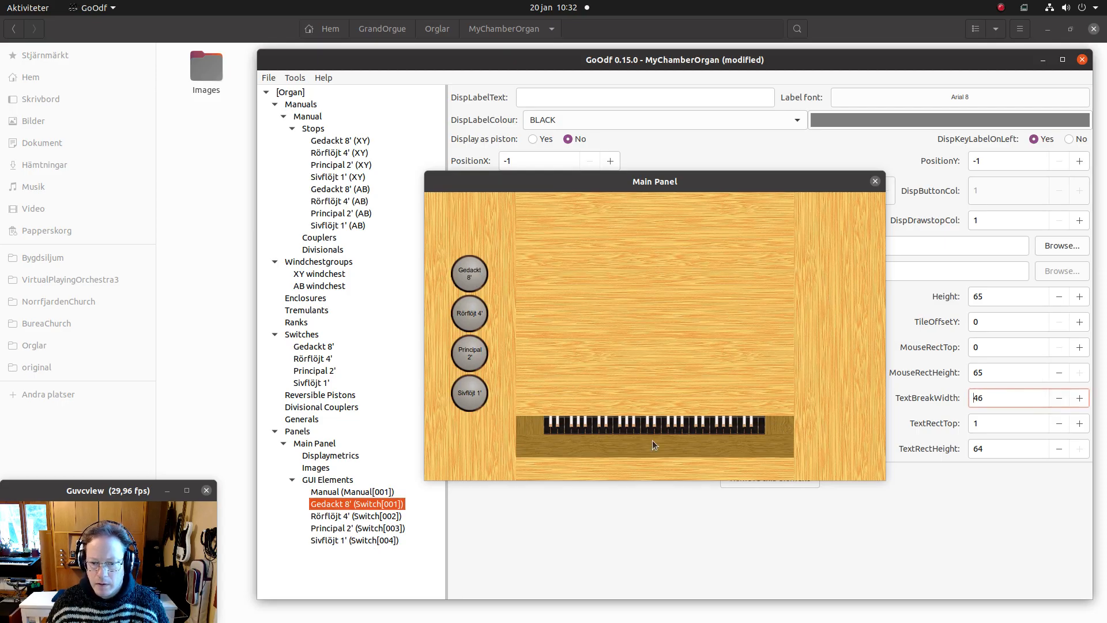
Set the TextBreakWidth of the Rörflöjt 4' switch element on the Main Panel to 42.
left_click(335, 517)
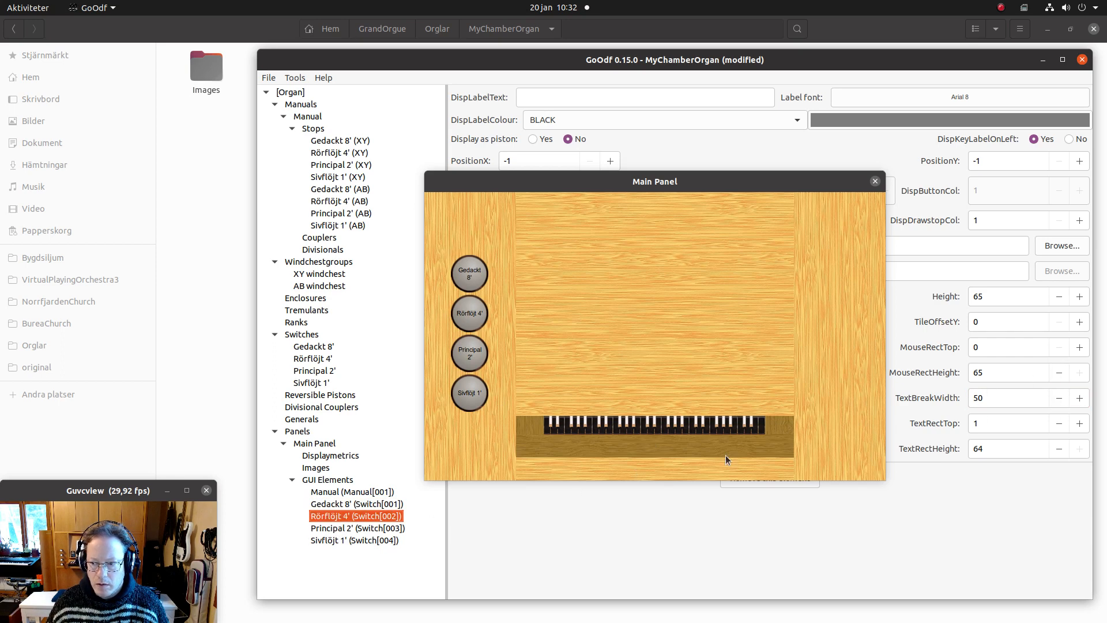
left_click(1057, 399)
left_click(1056, 398)
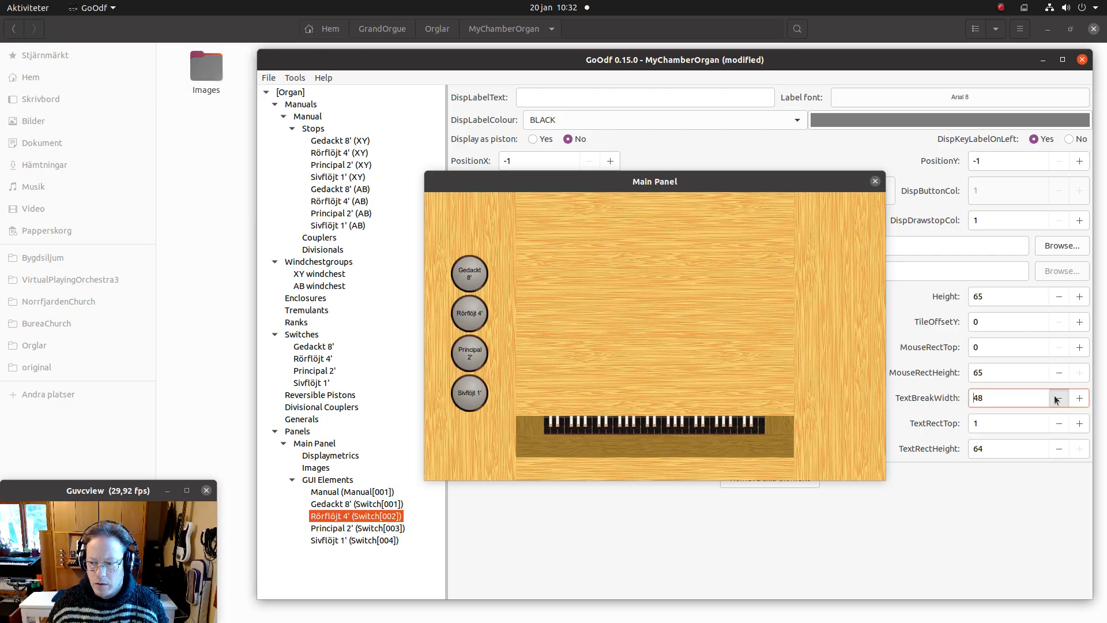
left_click(1057, 399)
left_click(1057, 398)
left_click(1057, 399)
left_click(1057, 399)
left_click(1057, 399)
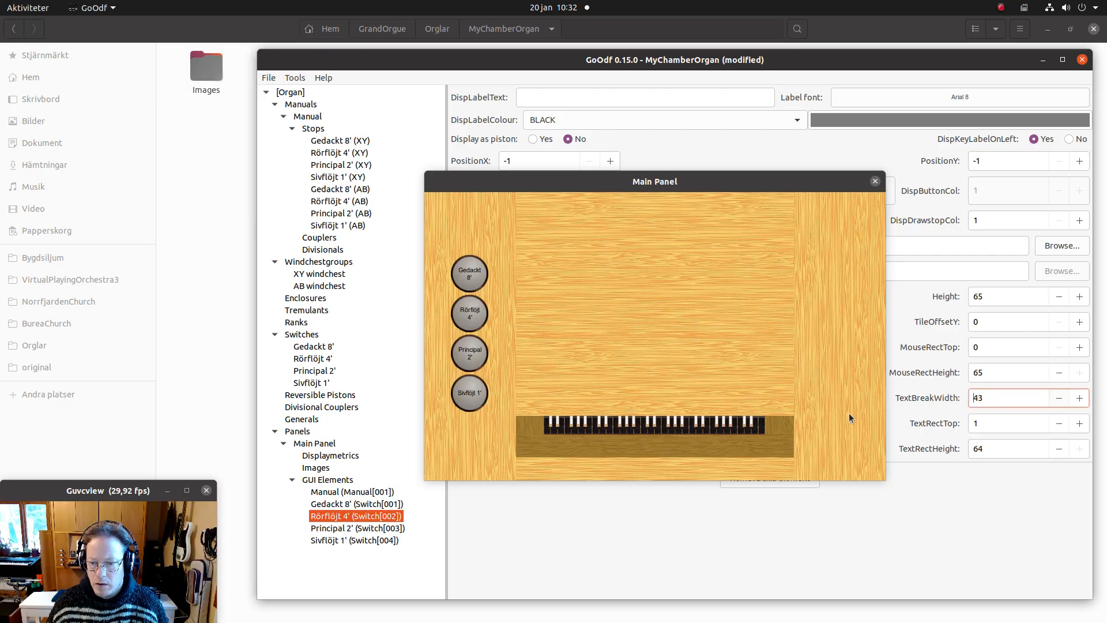
left_click(1059, 398)
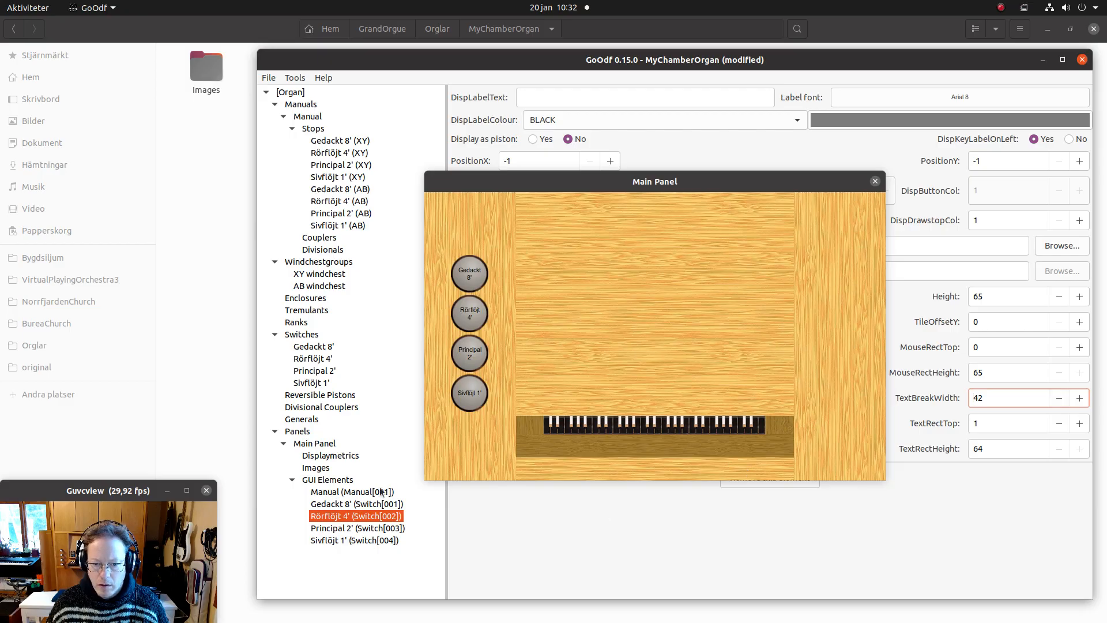
Set the TextBreakWidth of the Sivflöjt 1' switch element to 38 and close the panel layout preview.
left_click(346, 540)
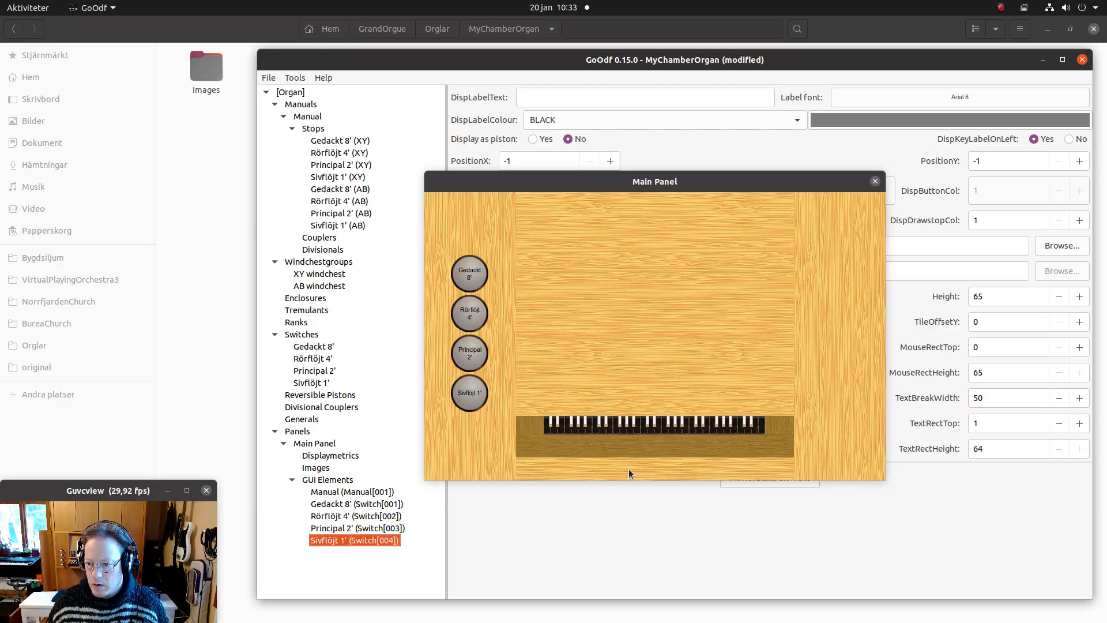
double_click(1053, 399)
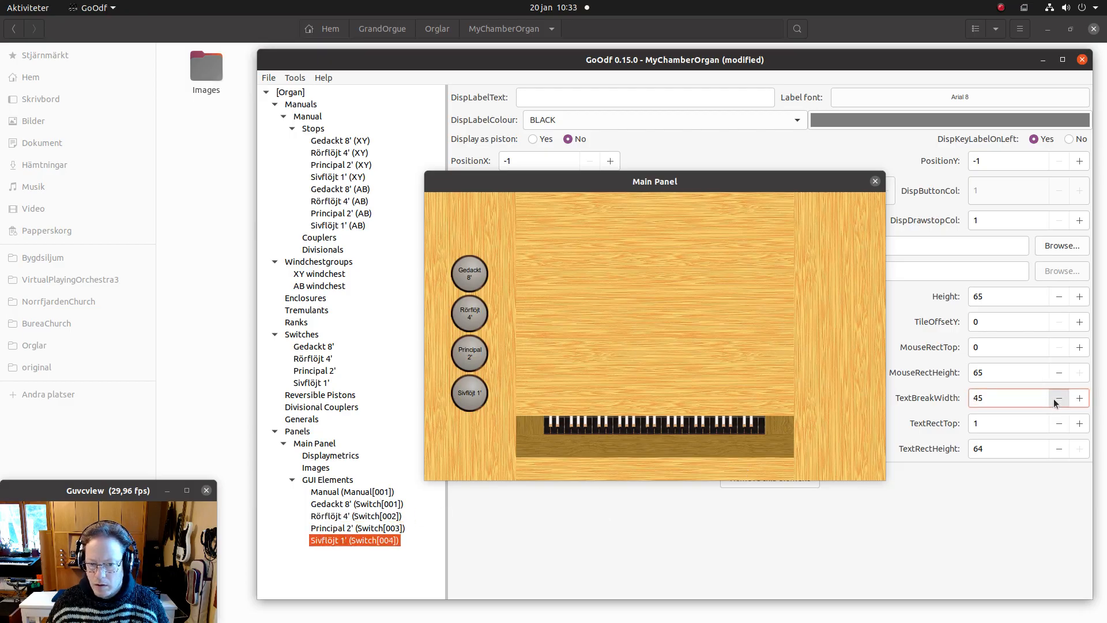
double_click(1053, 399)
double_click(1053, 399)
double_click(1053, 399)
left_click(1053, 399)
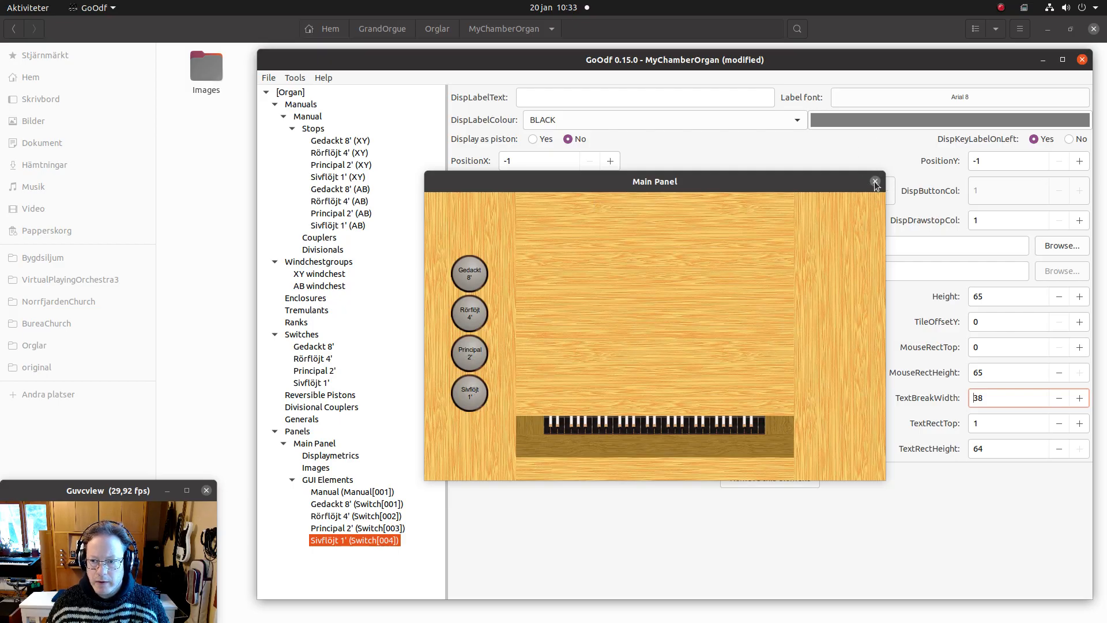
left_click(875, 181)
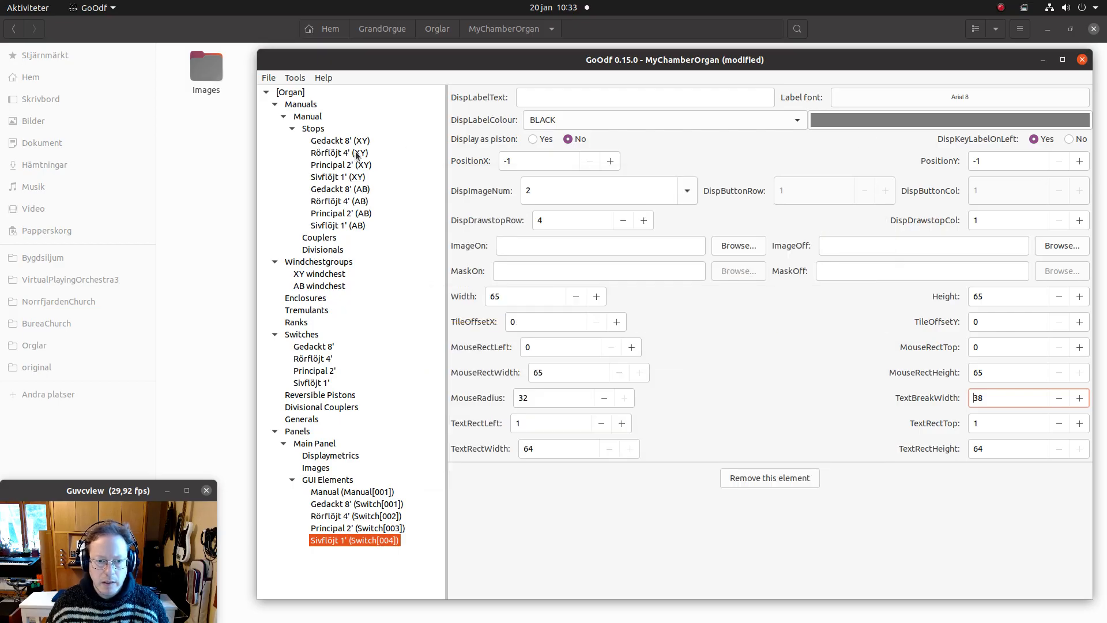
Add a new enclosure to the organ and name it Swell.
left_click(303, 299)
left_click(650, 103)
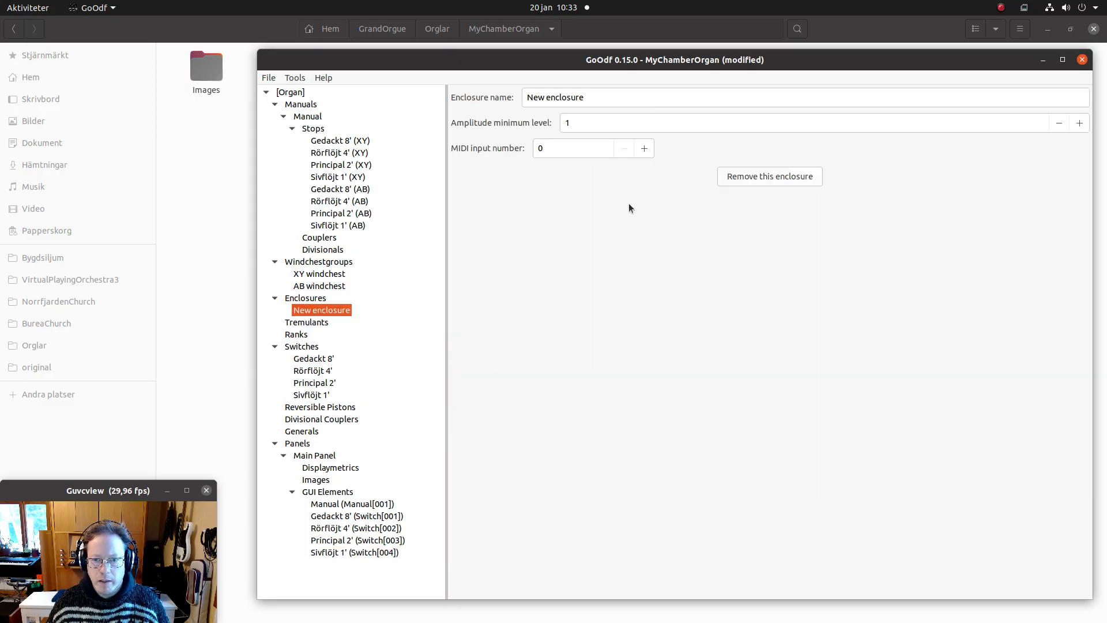
left_click(553, 94)
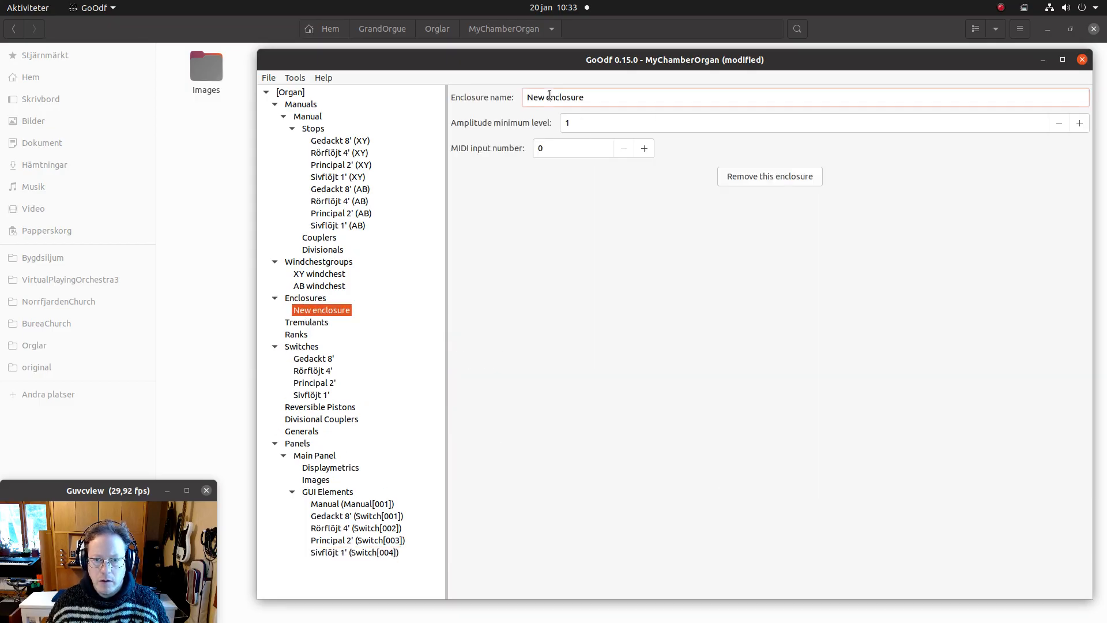
key("ctrl+a")
type("S")
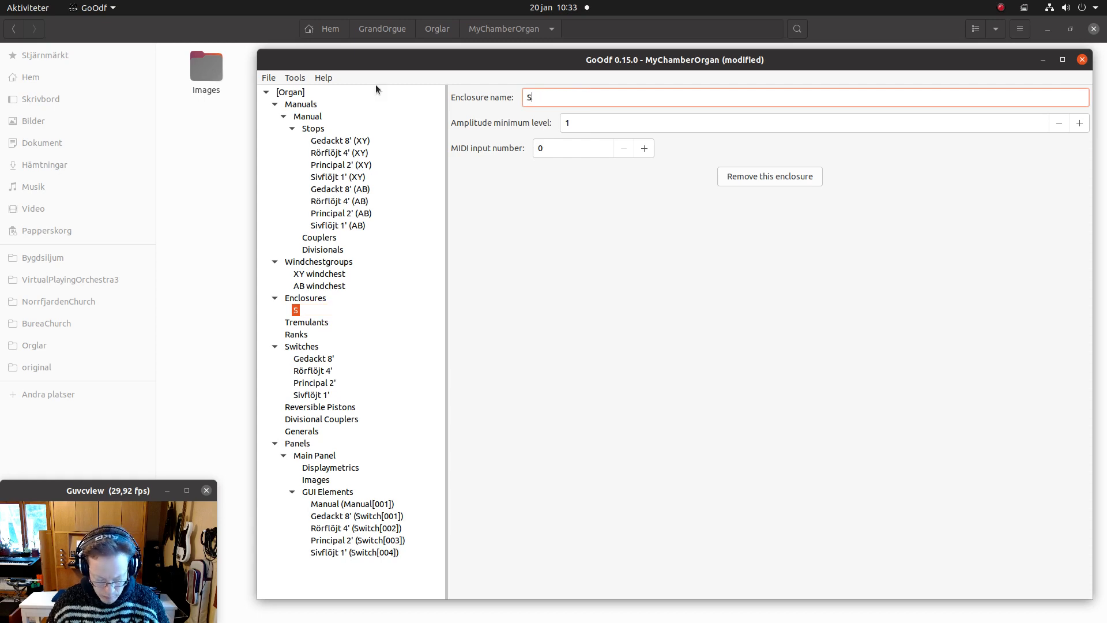
type("well")
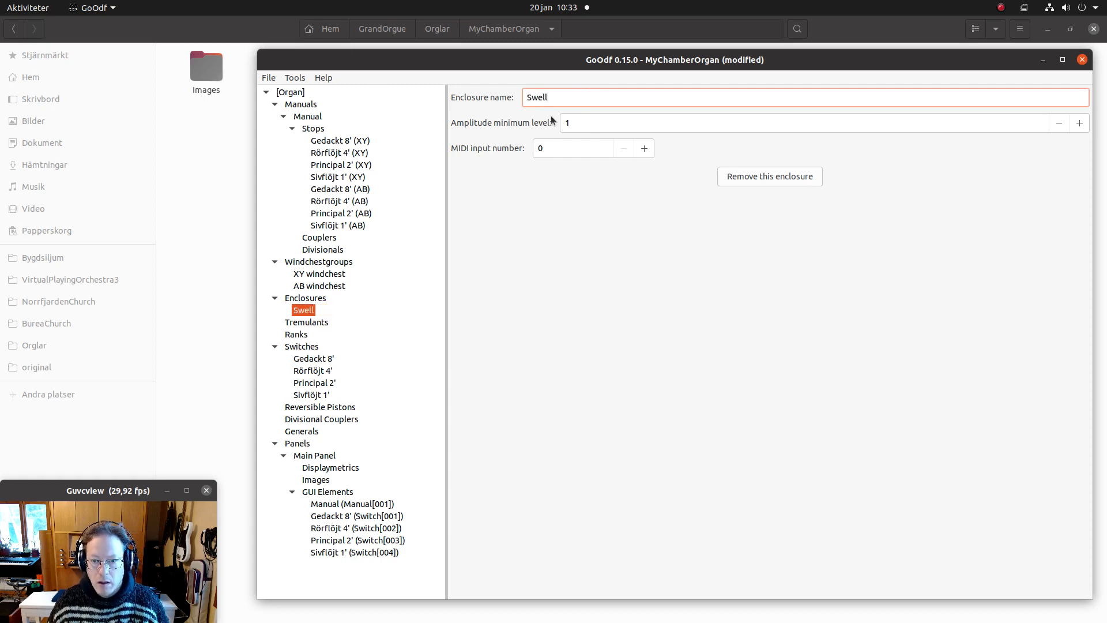
Set the Swell enclosure's amplitude minimum level to 20 and its MIDI input number to 1.
key("Tab")
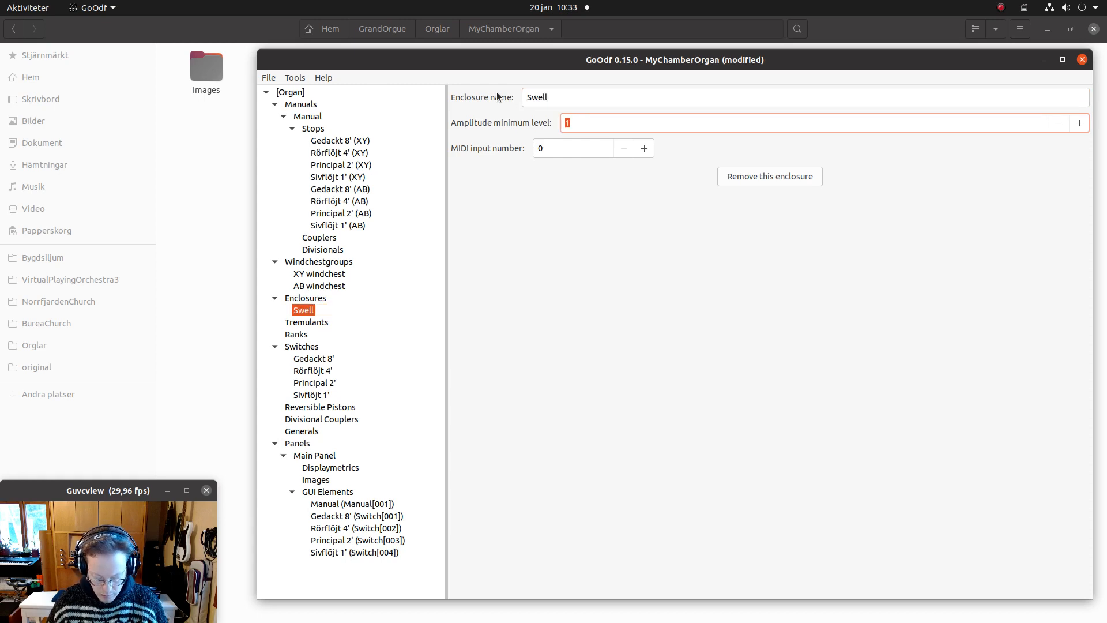
type("20")
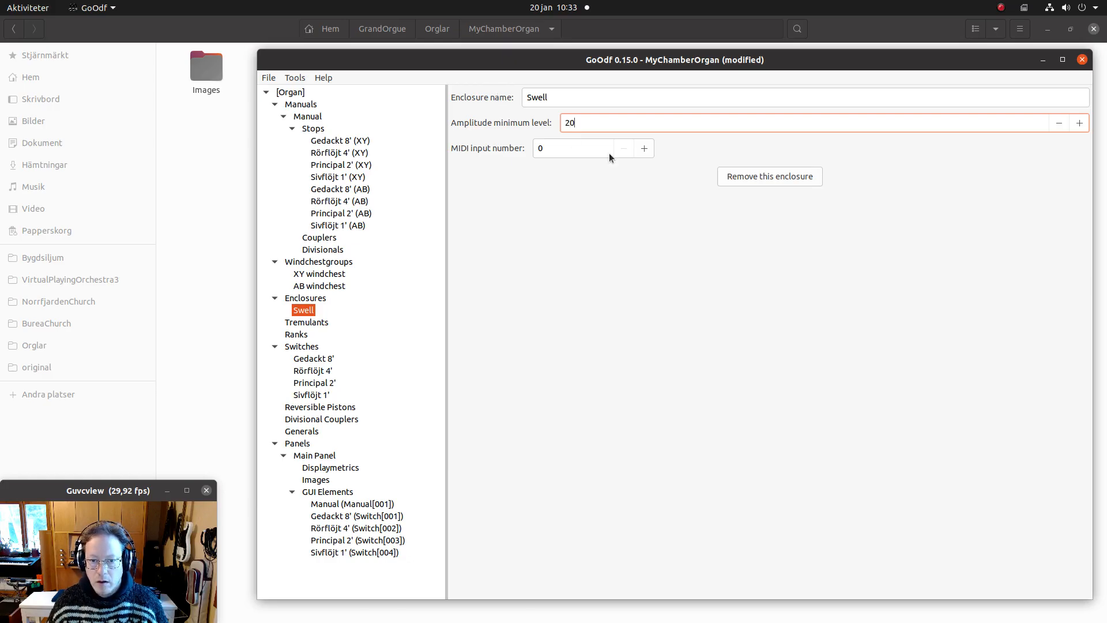
left_click(644, 148)
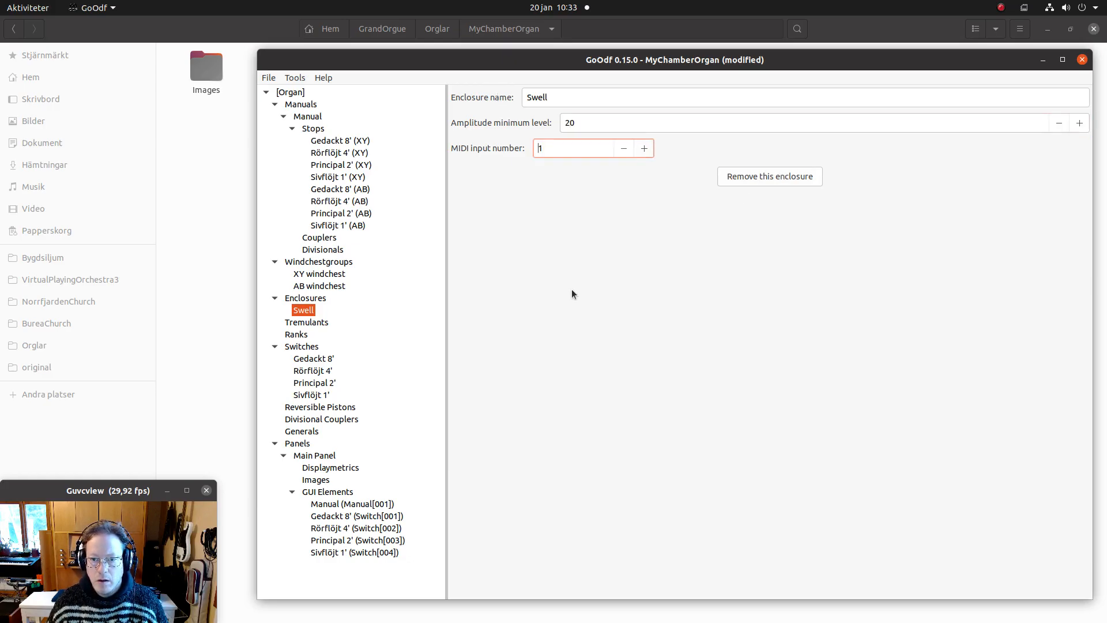
key("Tab")
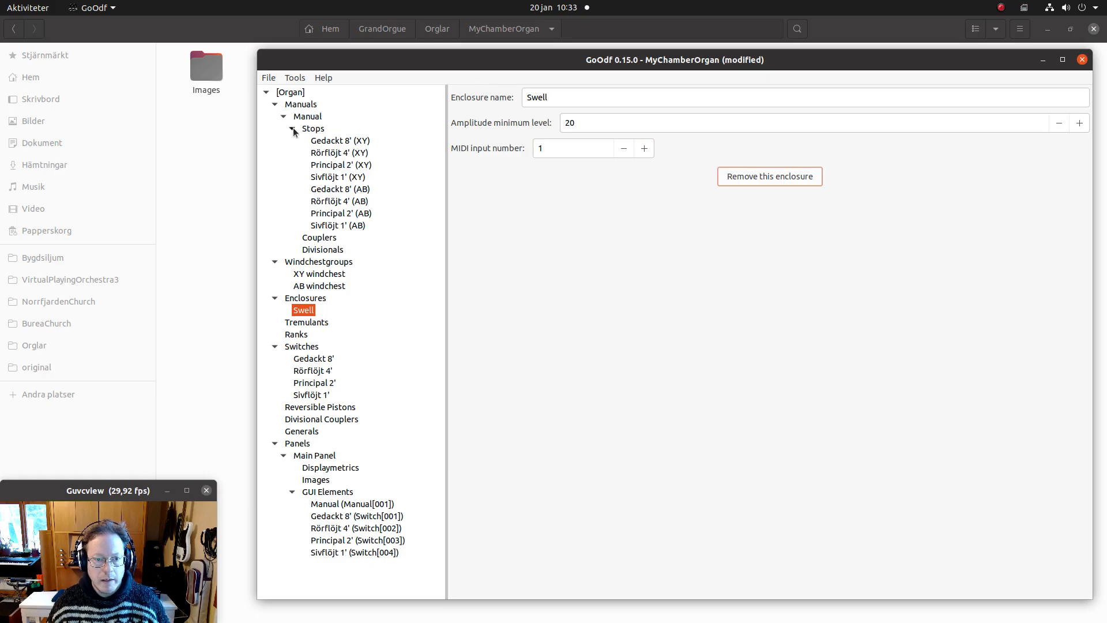
Add the Swell enclosure as a referenced enclosure of both the XY windchest and the AB windchest.
left_click(313, 272)
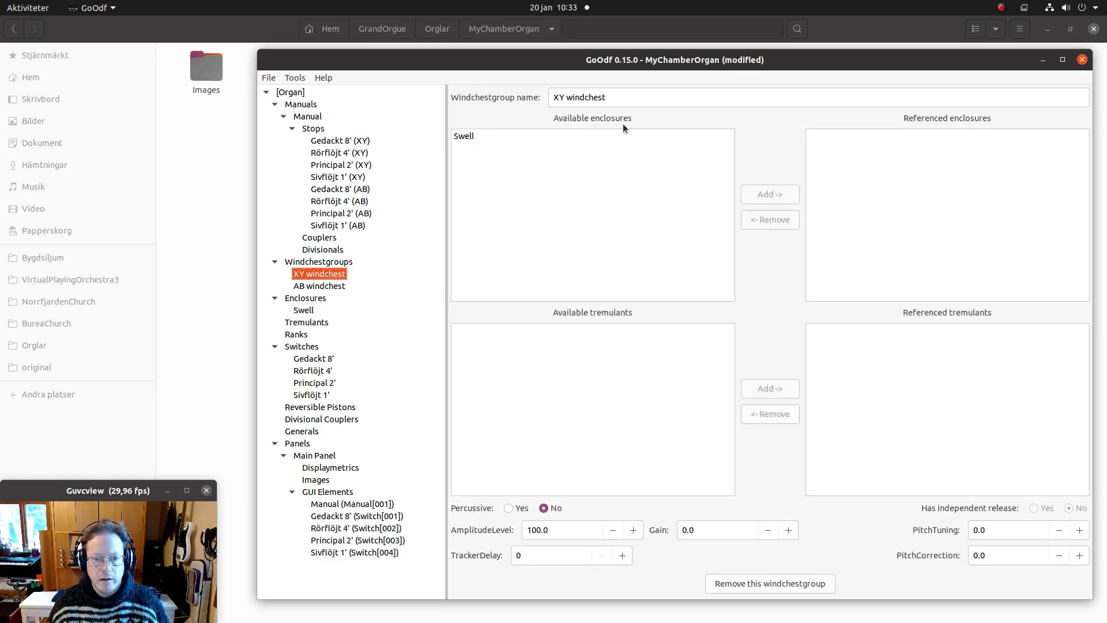
left_click(533, 134)
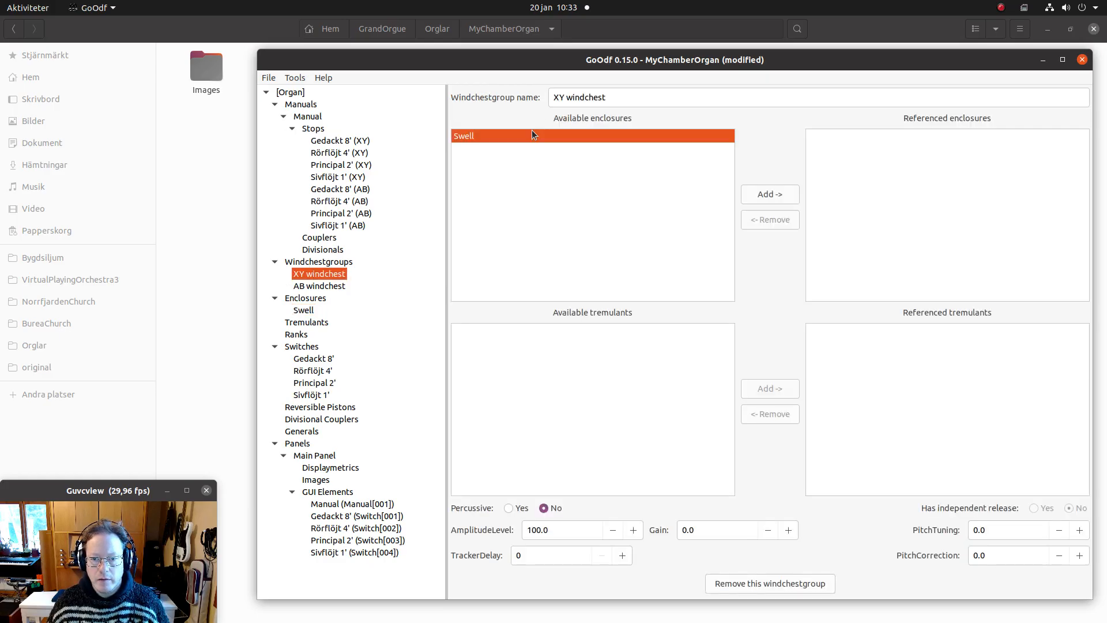
left_click(769, 195)
left_click(317, 286)
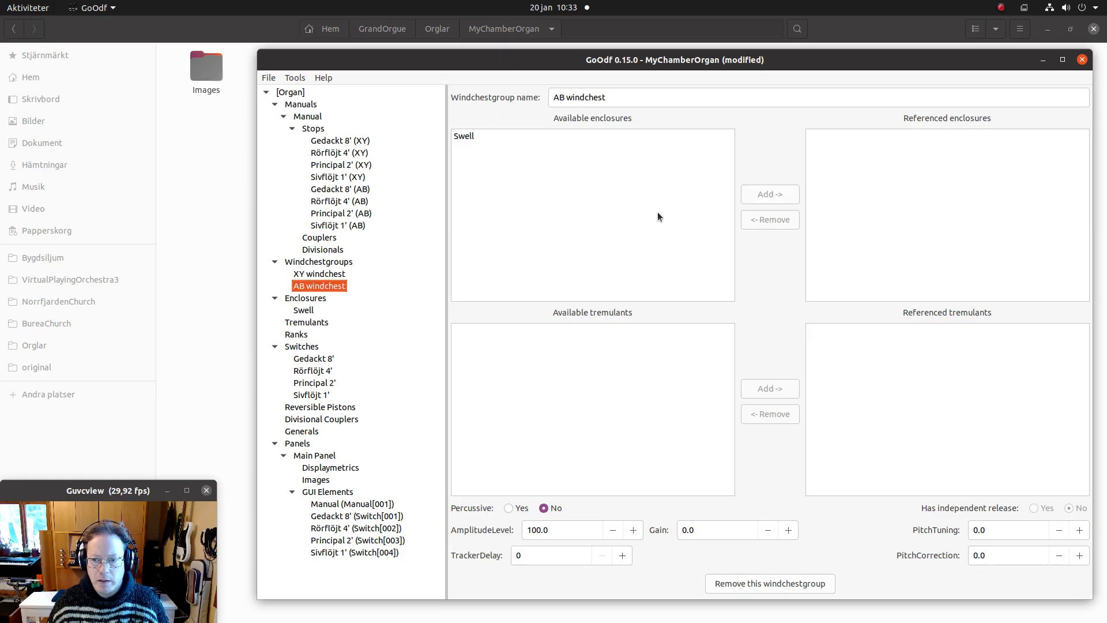
left_click(462, 138)
left_click(766, 195)
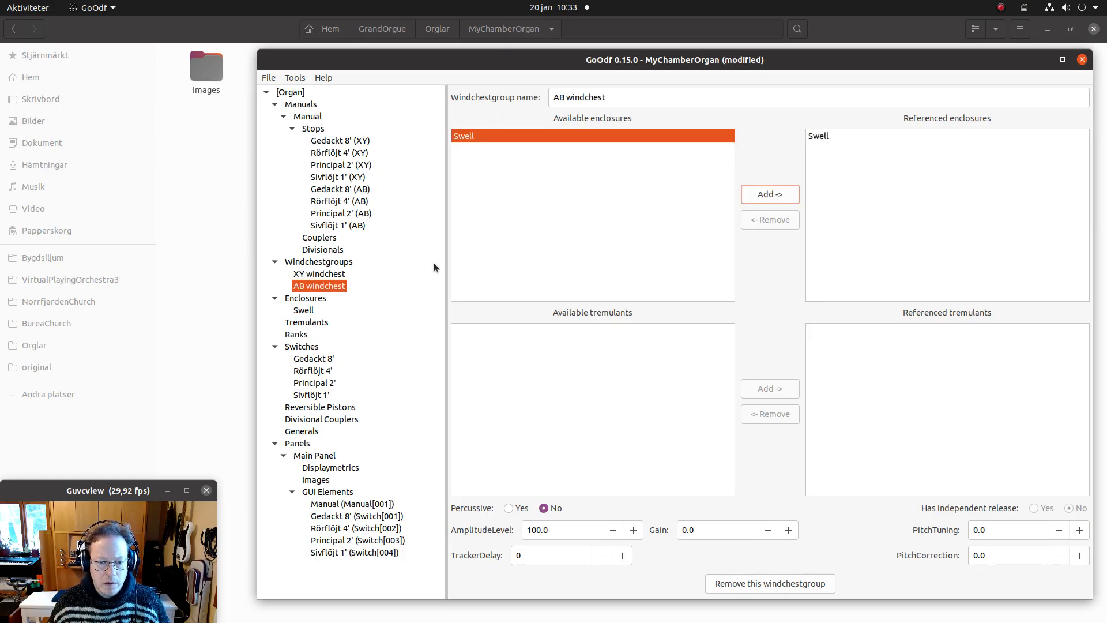
Add the switches Gedackt 8', Rörflöjt 4', Principal 2' and Sivflöjt 1' to the Manual's referenced switches.
left_click(303, 116)
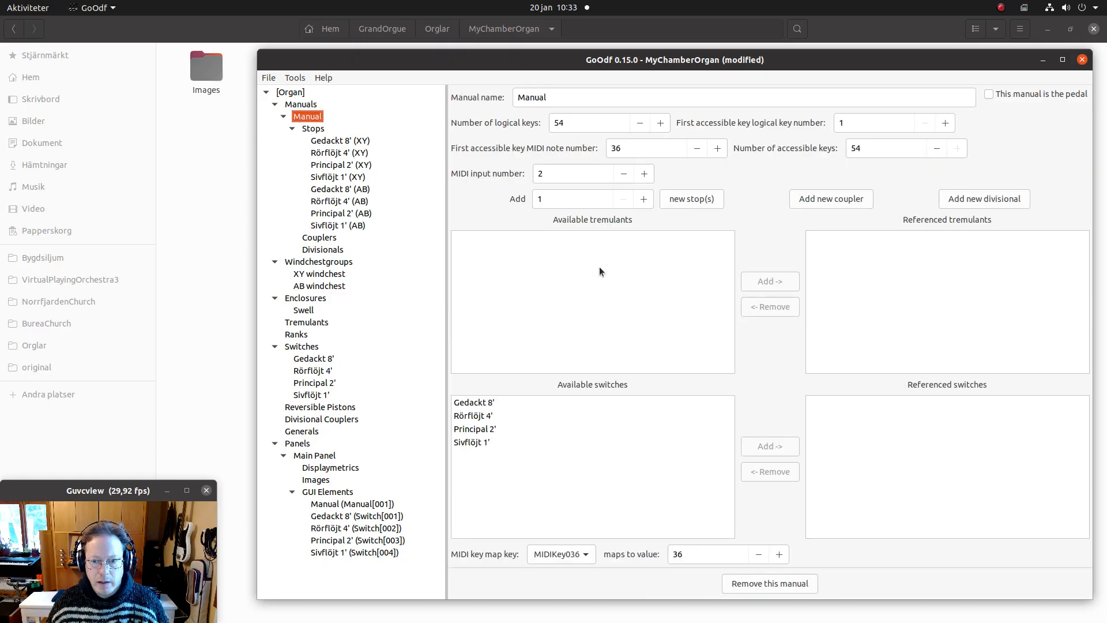
left_click(500, 401)
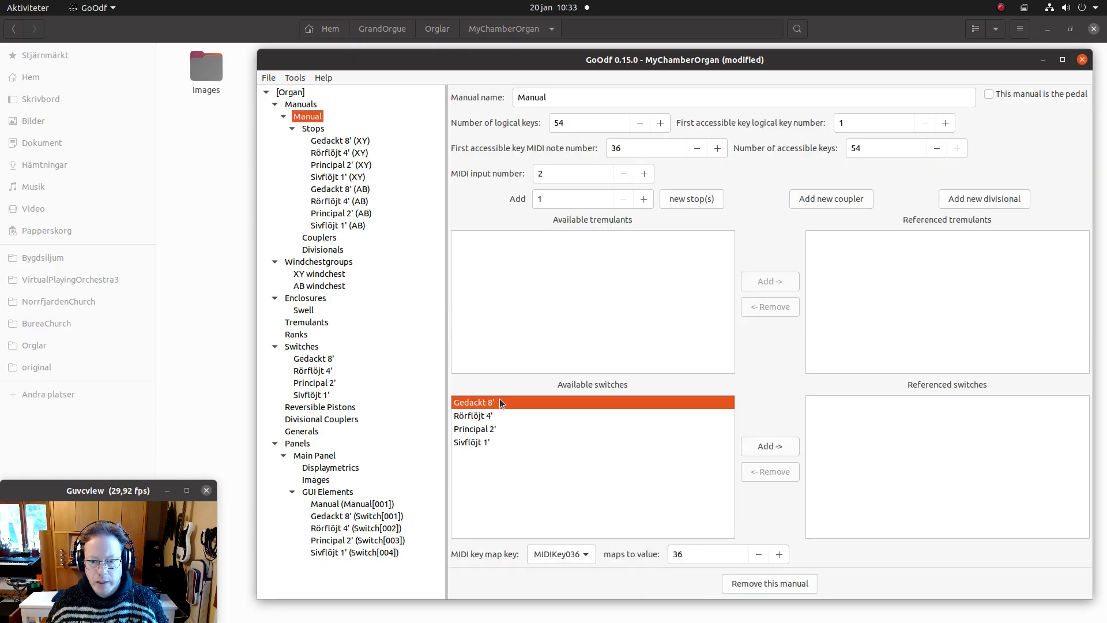
left_click(508, 441, "shift")
left_click(789, 444)
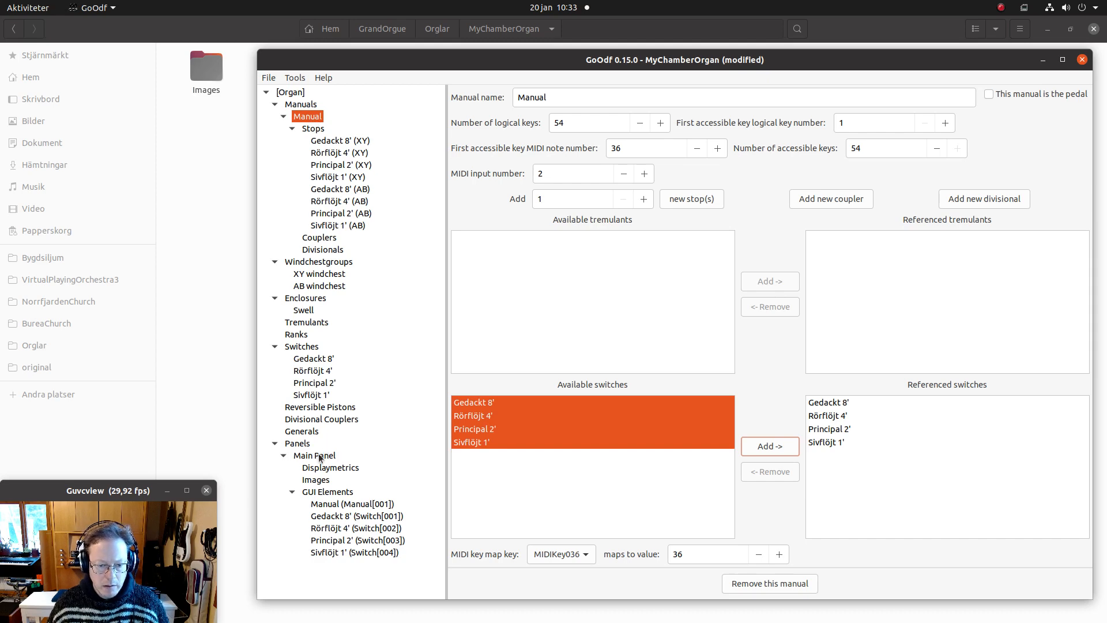
Check the Main Panel's layout and create a GUI element for the Swell enclosure on that panel.
left_click(309, 456)
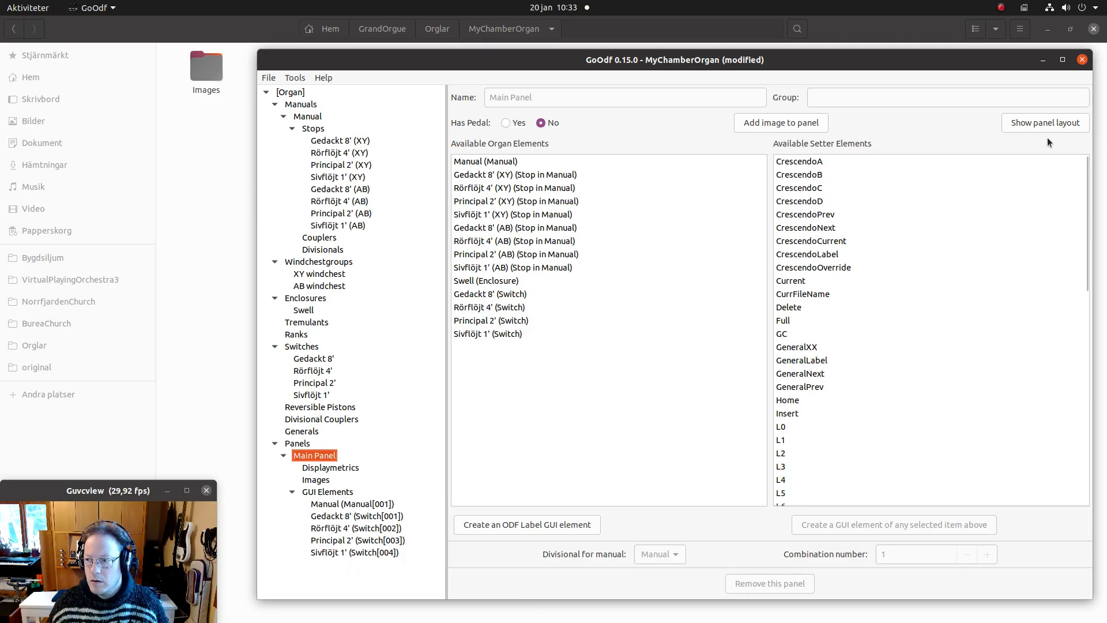
left_click(1037, 124)
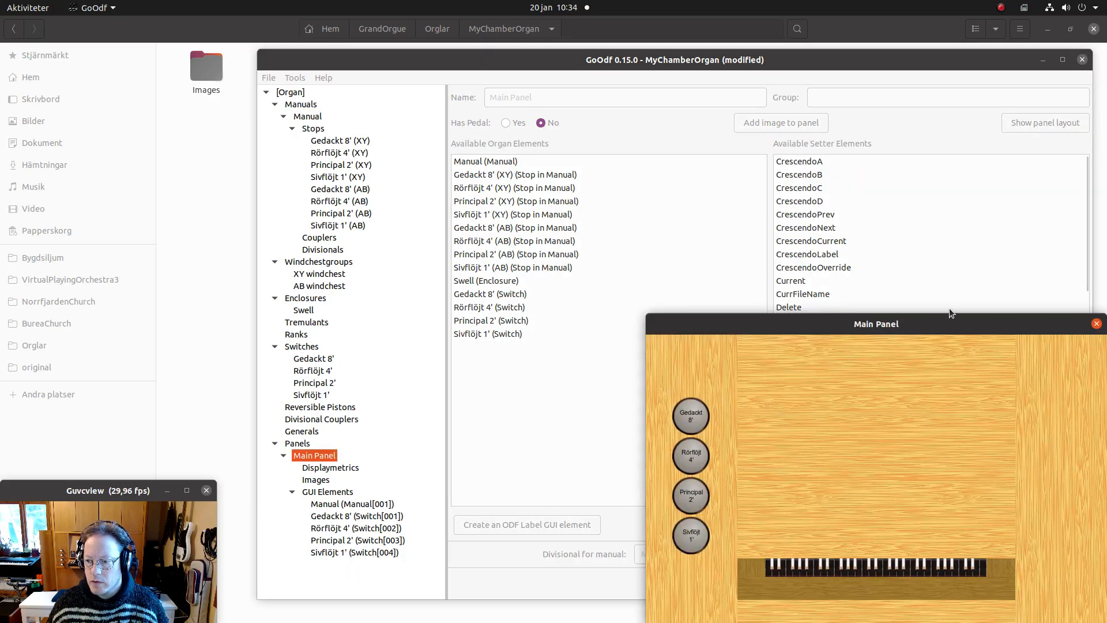
left_click_drag(943, 324, 791, 108)
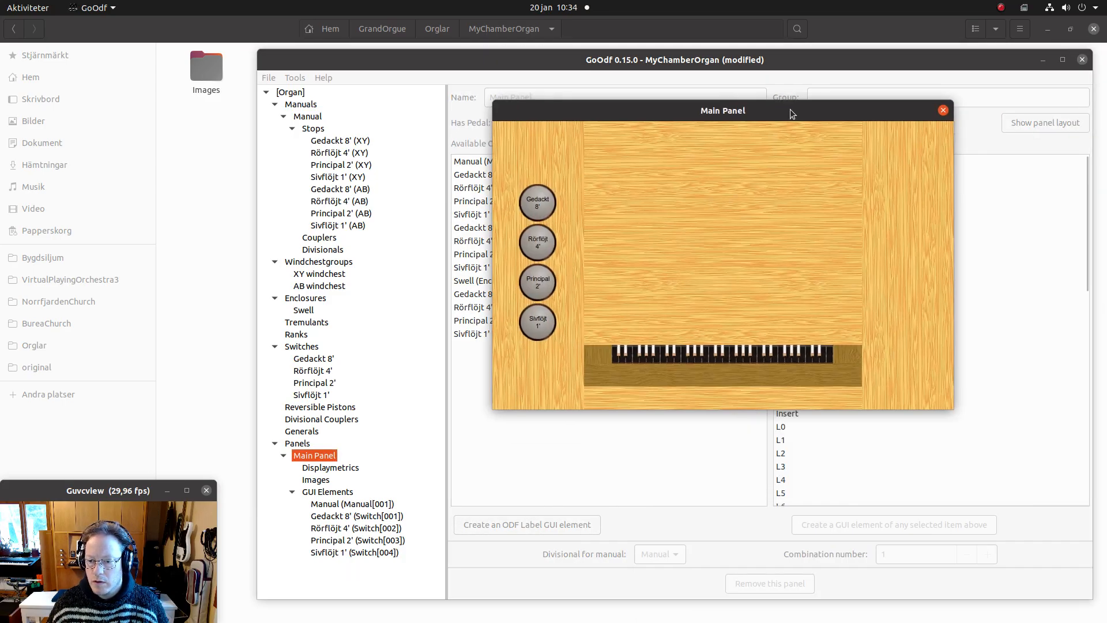
left_click(943, 111)
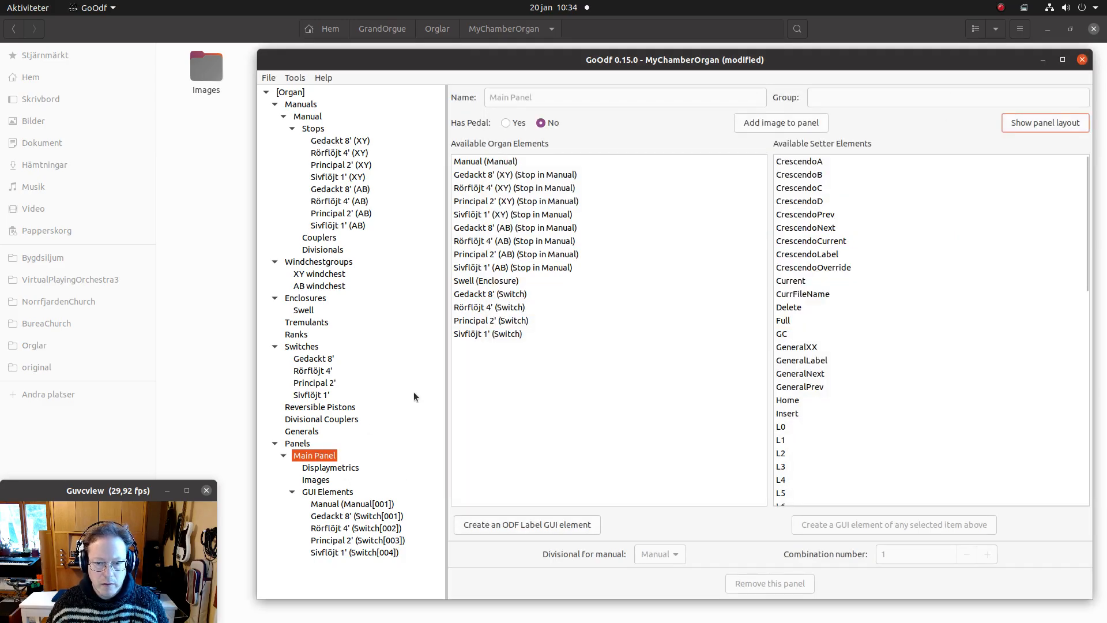
left_click(501, 280)
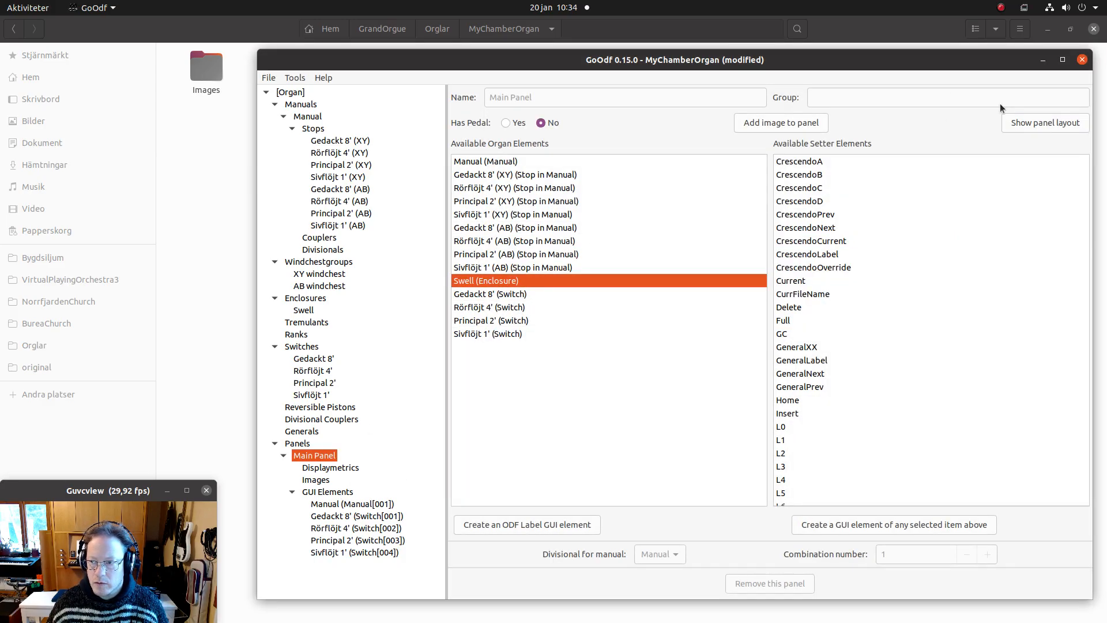
left_click(912, 529)
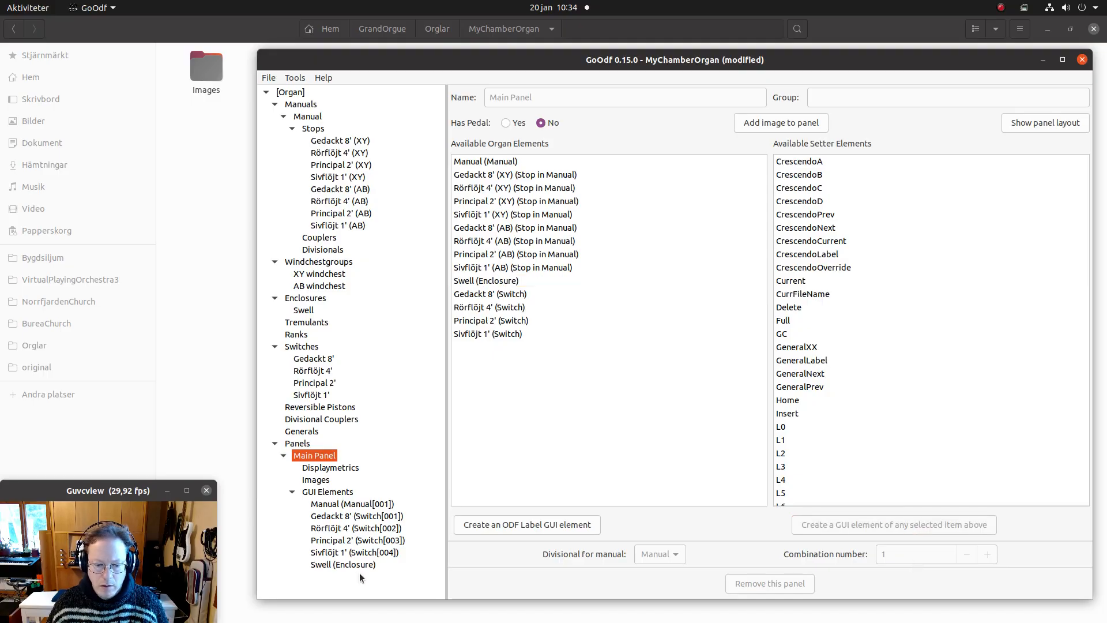
Set the EnclosureStyle of the Swell GUI element on the Main Panel to 3.
left_click(342, 564)
left_click(1005, 176)
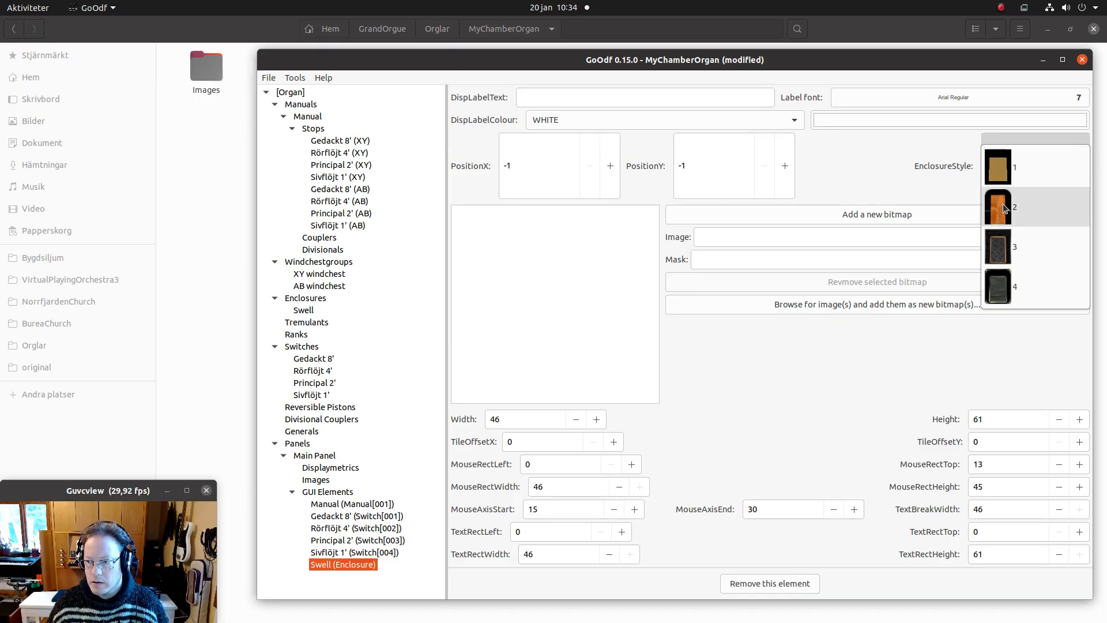
left_click(999, 245)
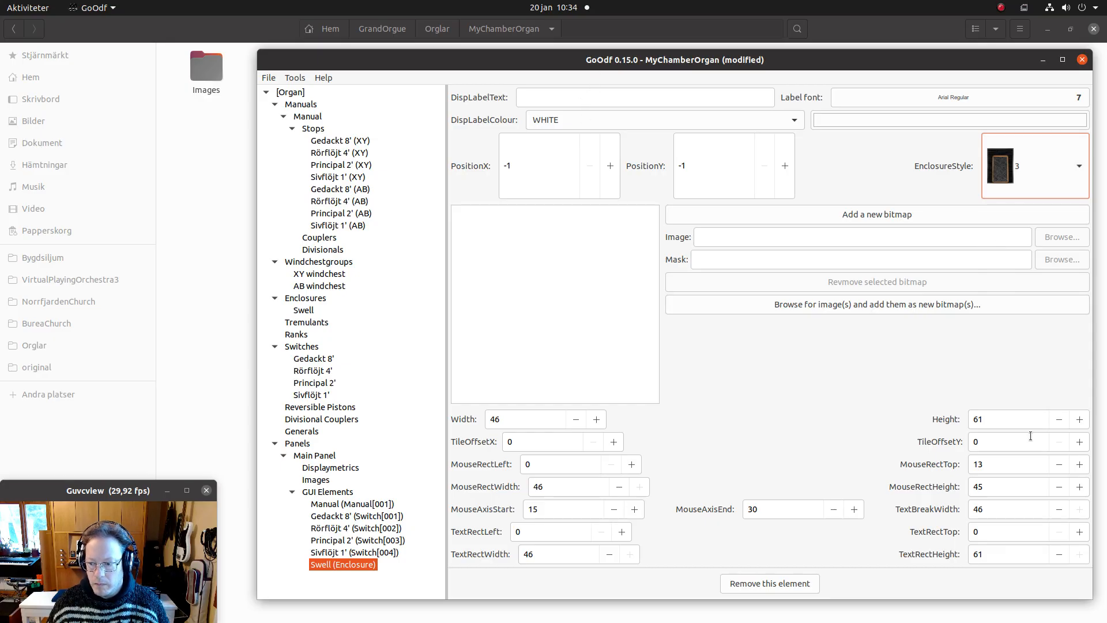
Set the Swell GUI element's TextBreakWidth to 0 and check the Main Panel's layout.
double_click(986, 509)
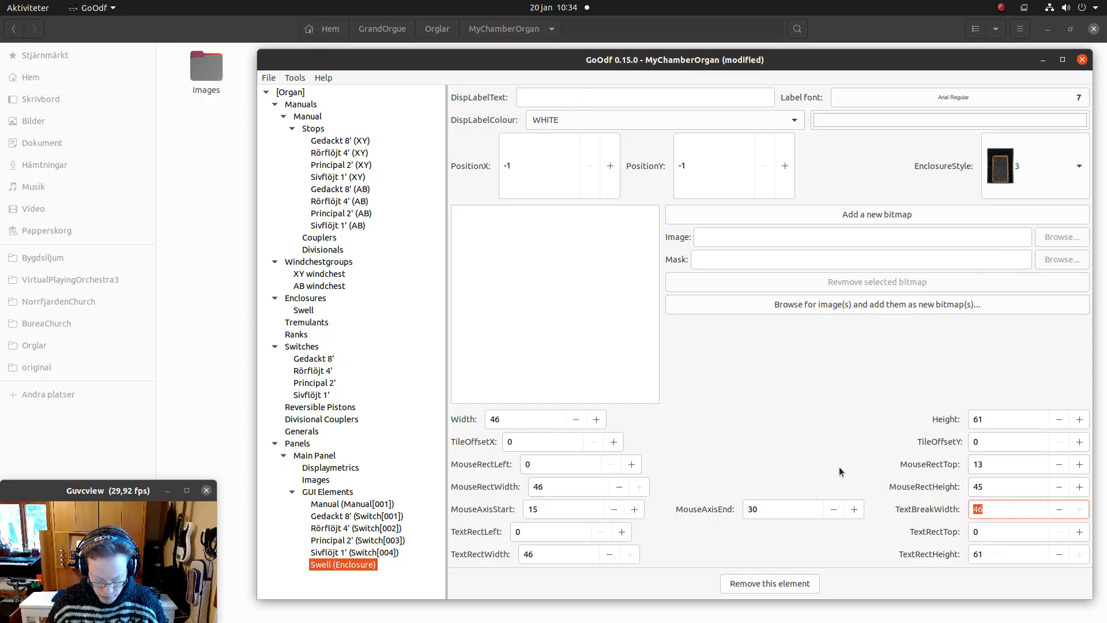
type("0")
key("Tab")
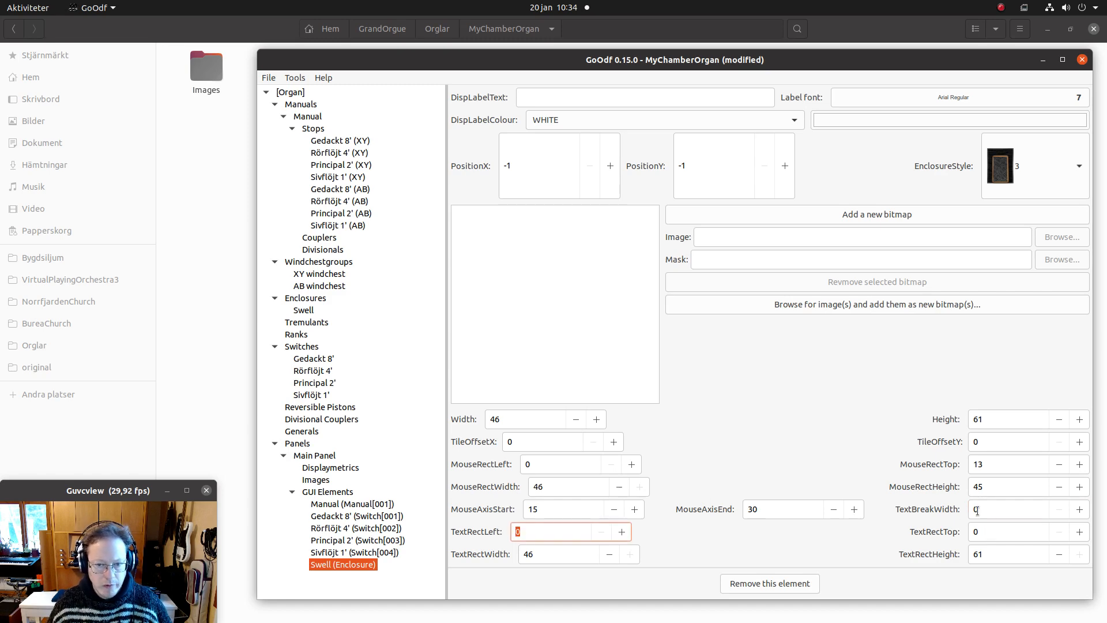
left_click(310, 457)
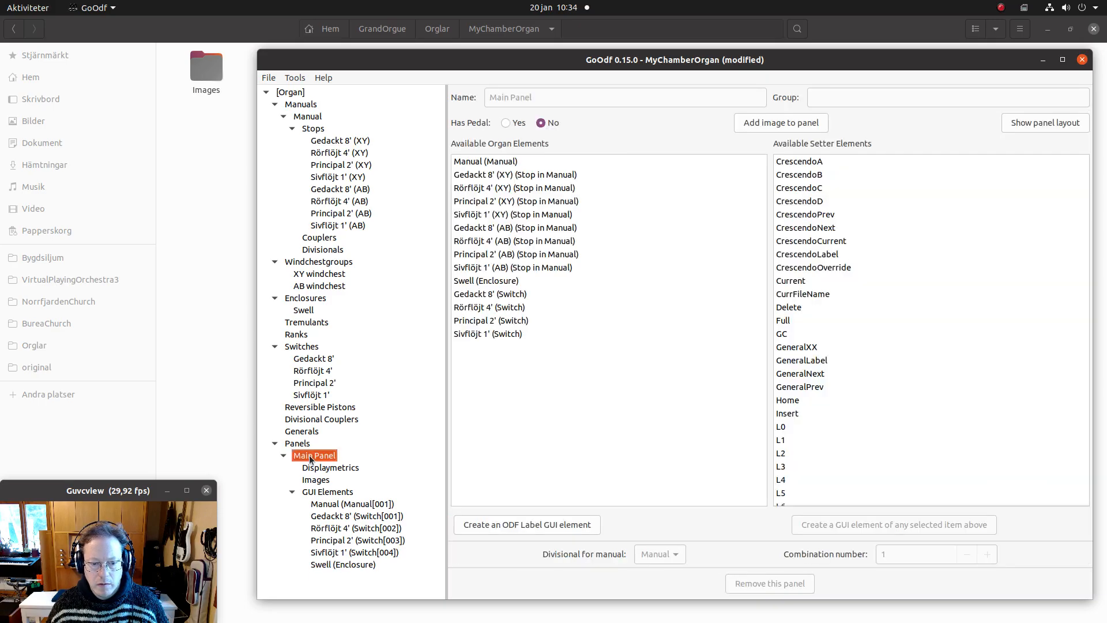
left_click(1040, 123)
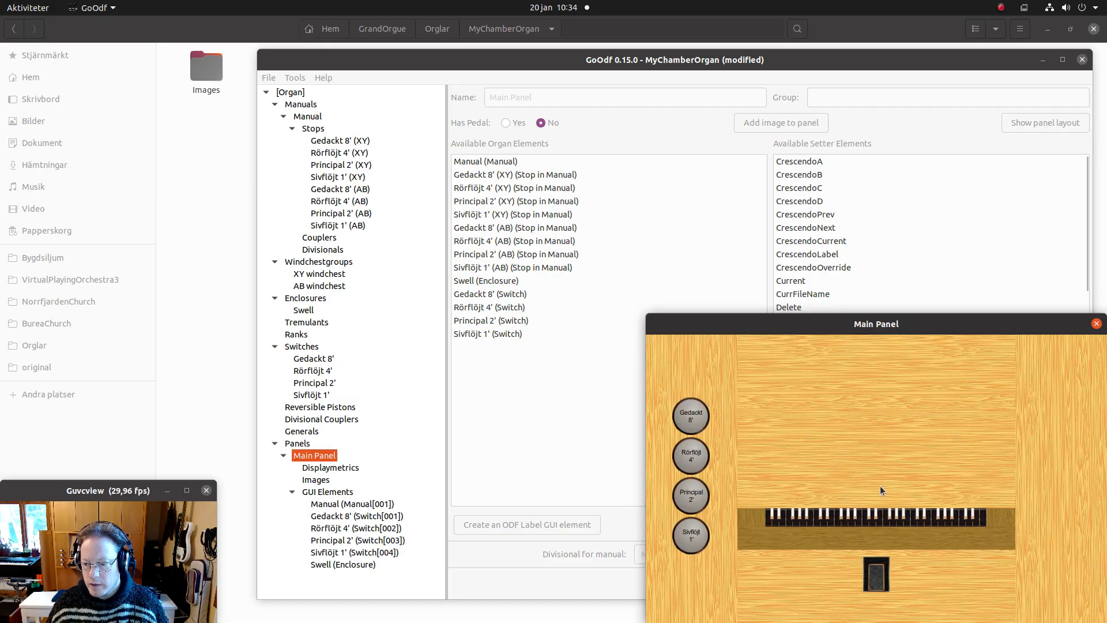
left_click(1097, 324)
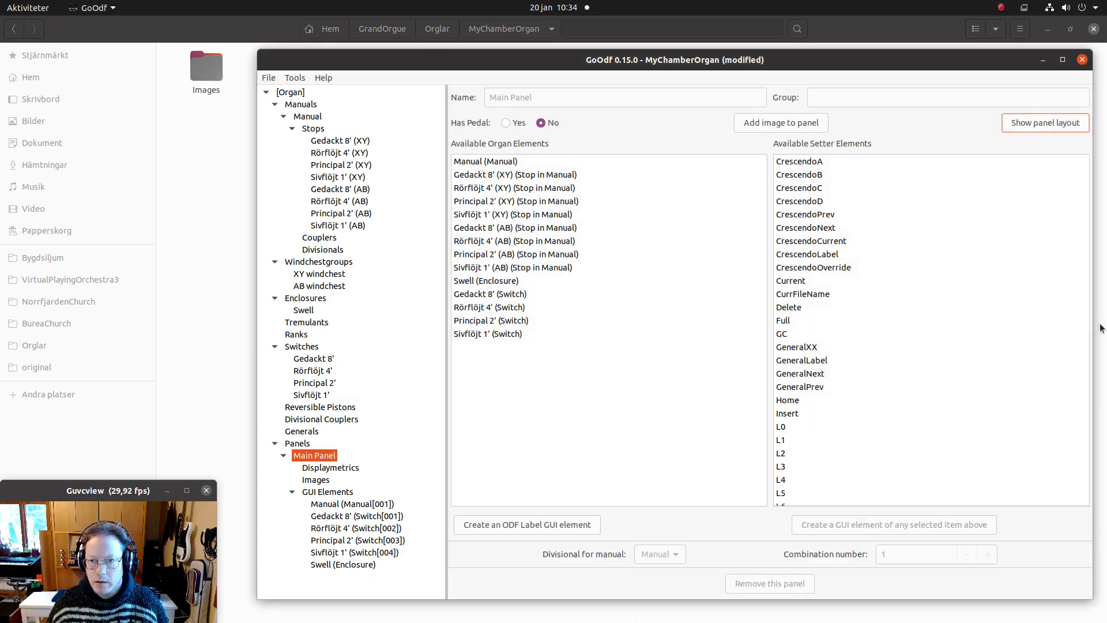
Write the modified organ definition to its ODF file.
left_click(268, 78)
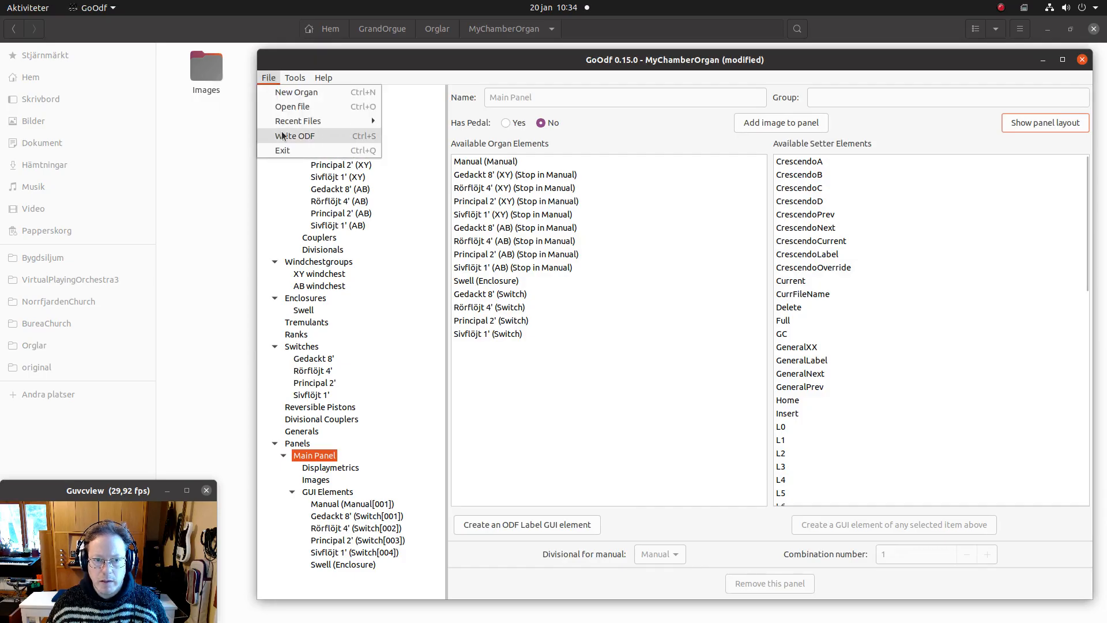
left_click(282, 137)
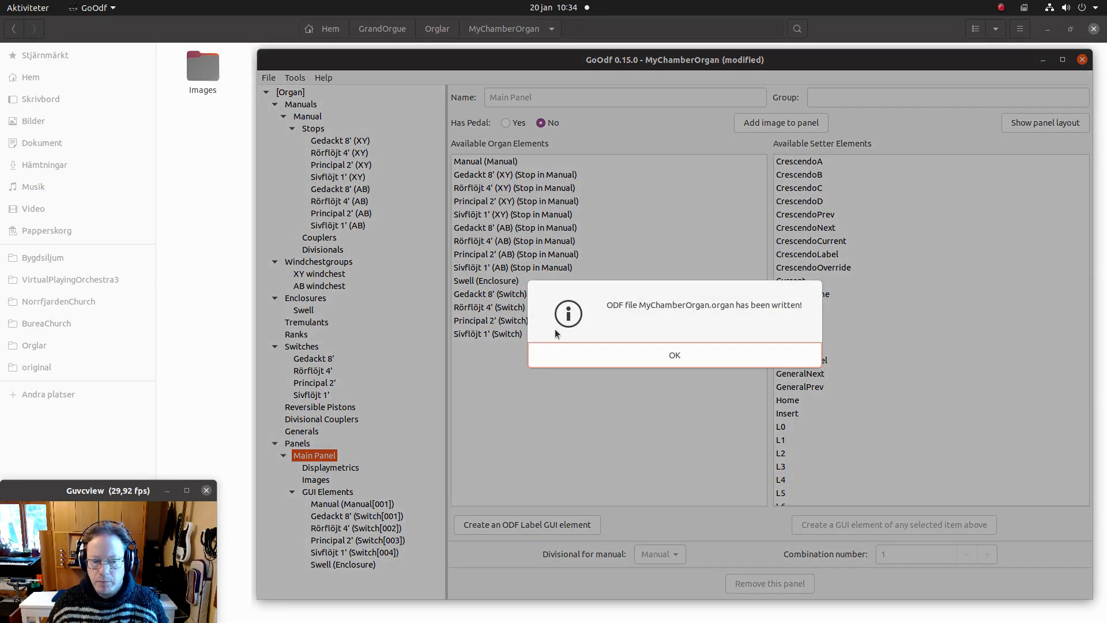
left_click(705, 362)
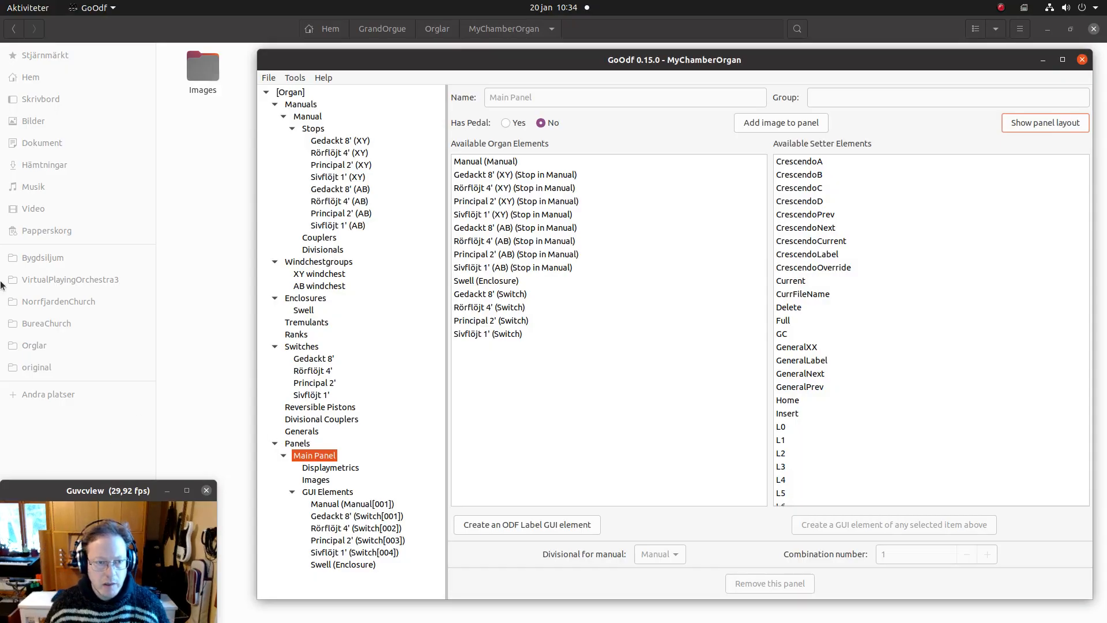
Switch to GrandOrgue and open MyChamberOrgan.organ from the MyChamberOrgan folder.
mouse_move(2, 315)
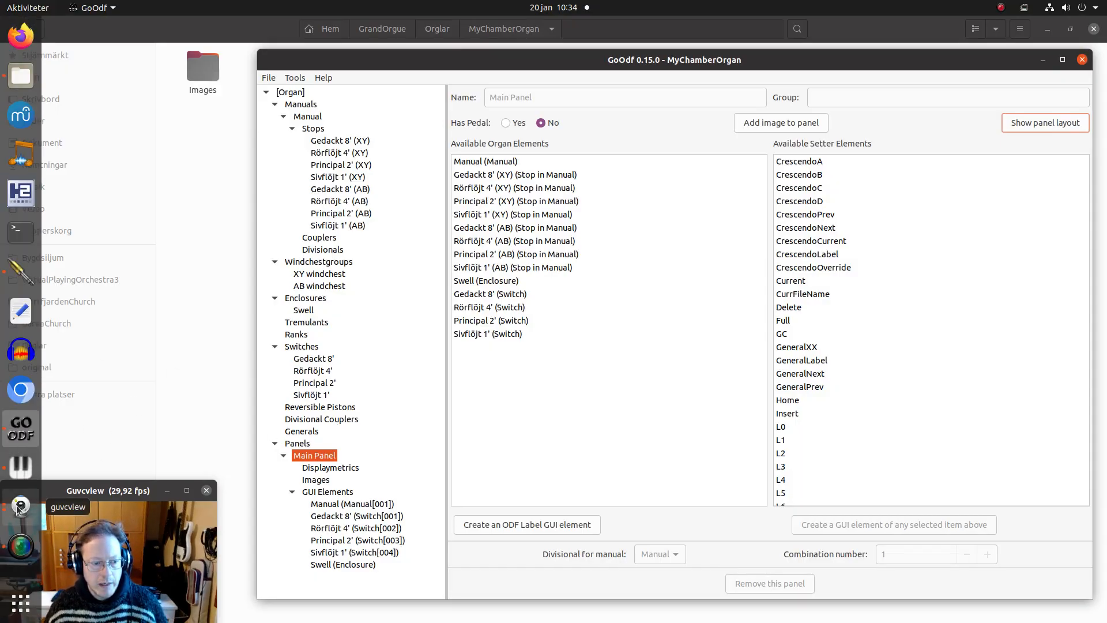
left_click(21, 469)
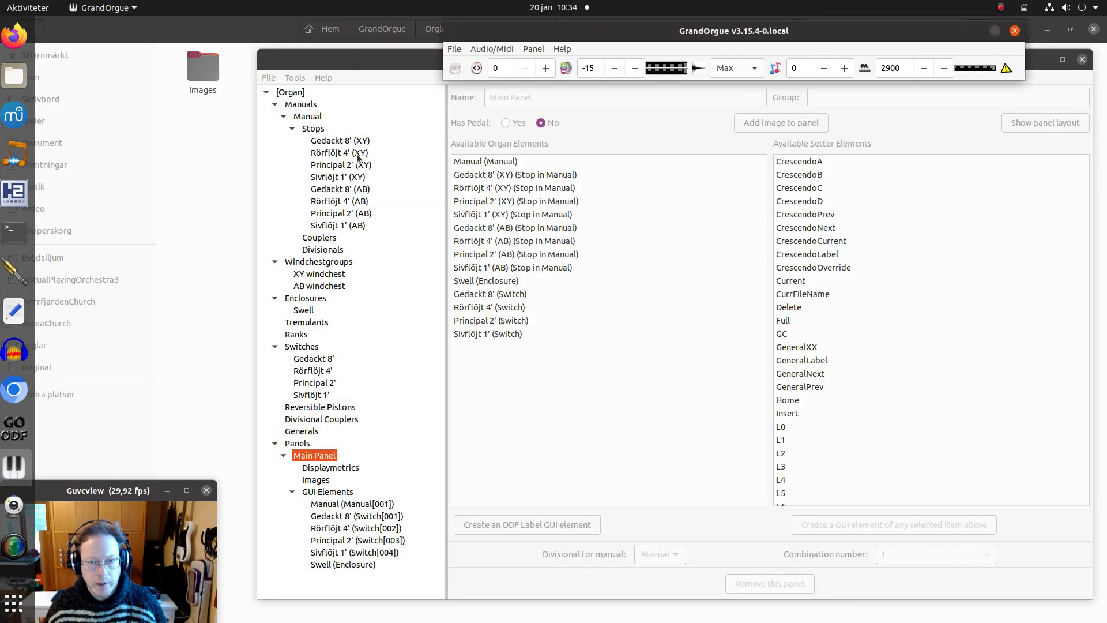
left_click(454, 50)
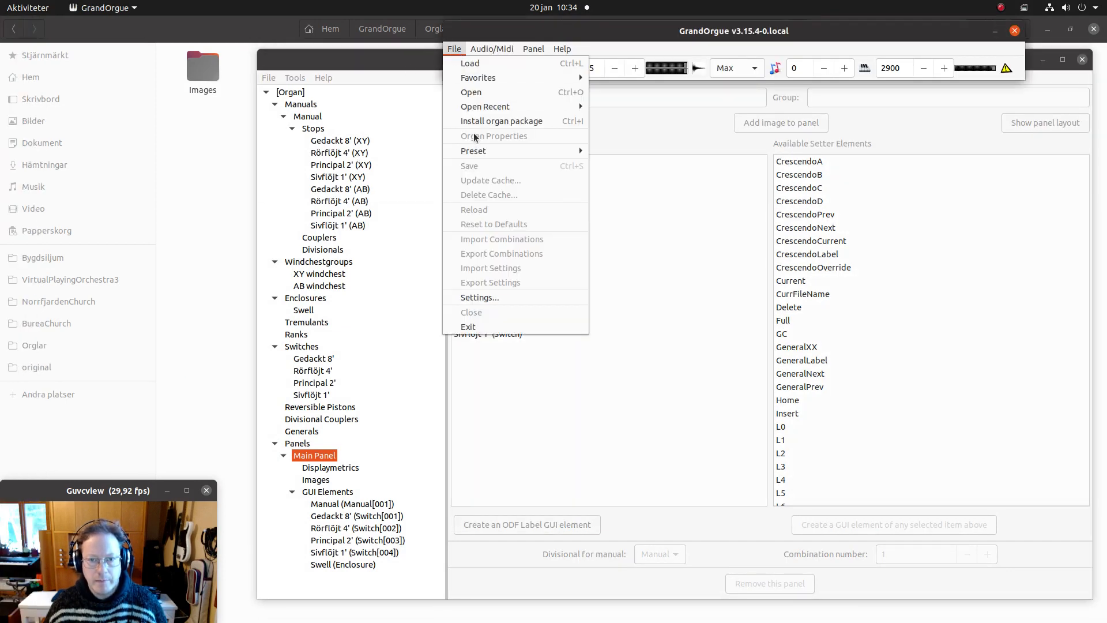
left_click(471, 93)
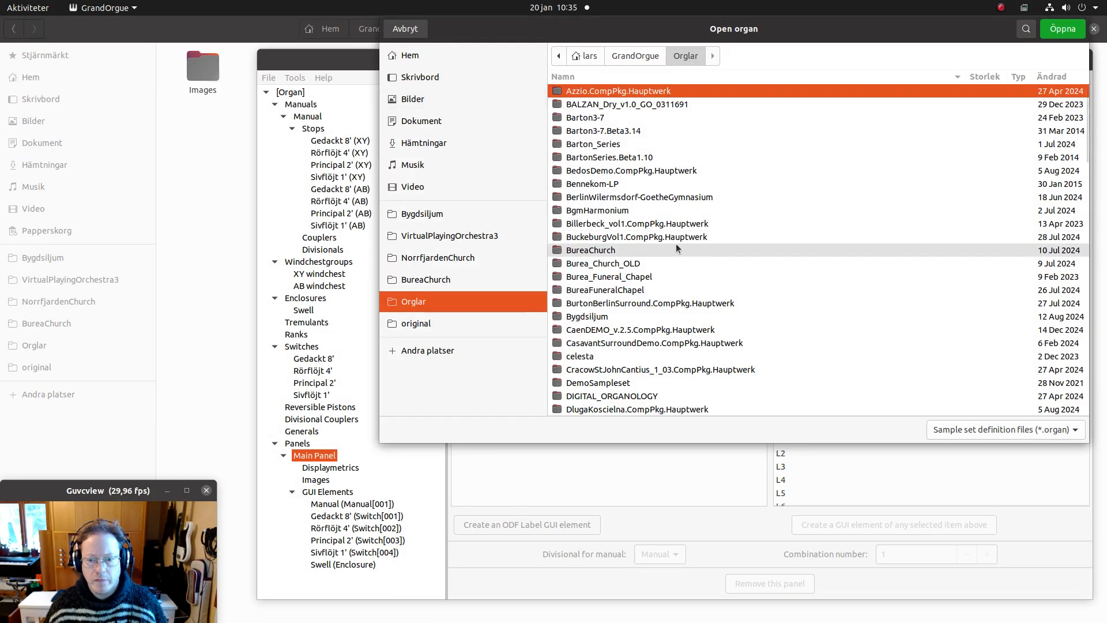
scroll(627, 331, "down", 5)
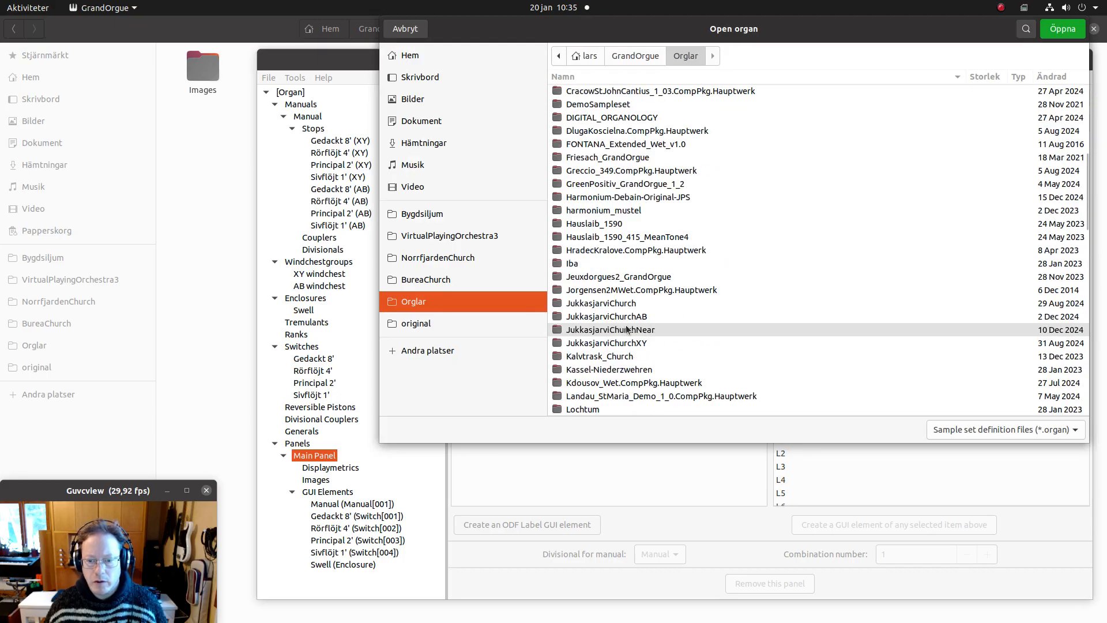
scroll(628, 330, "down", 5)
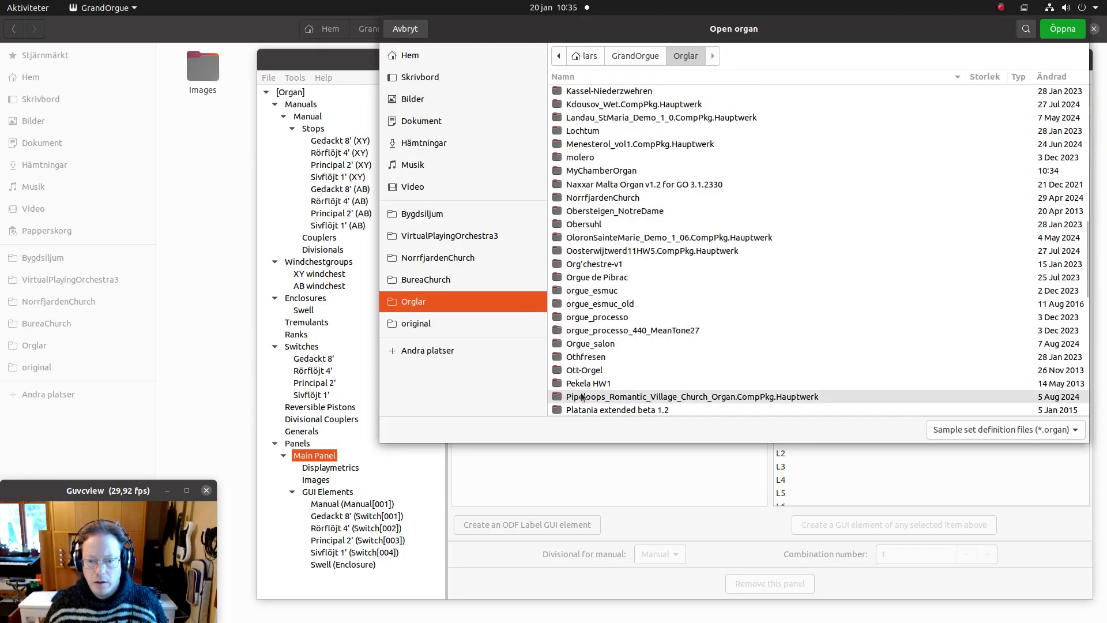
double_click(595, 171)
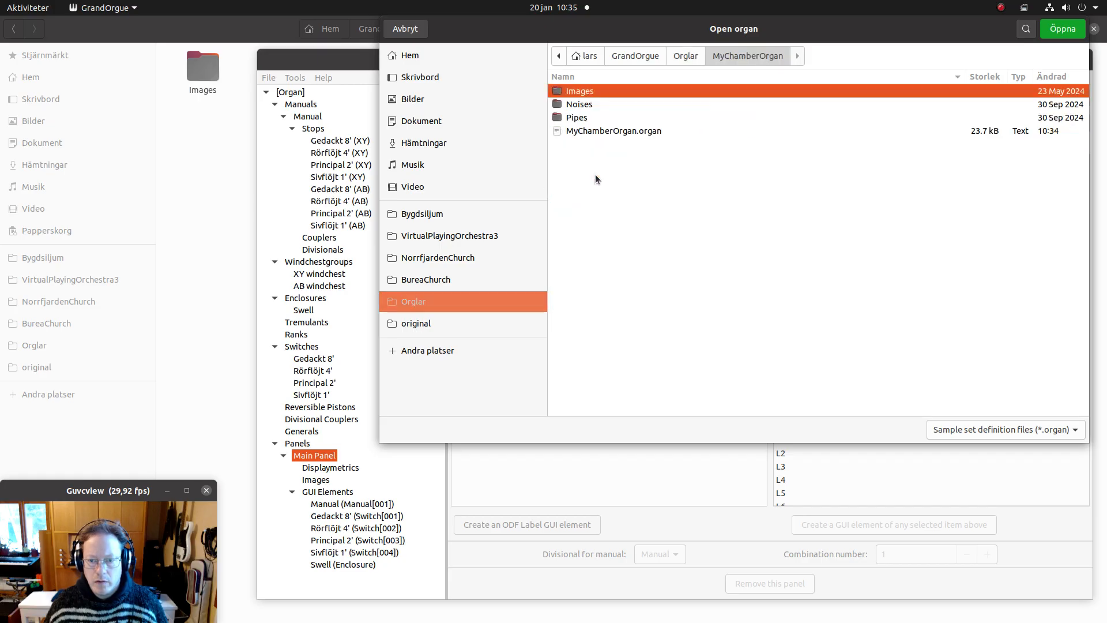
left_click(608, 133)
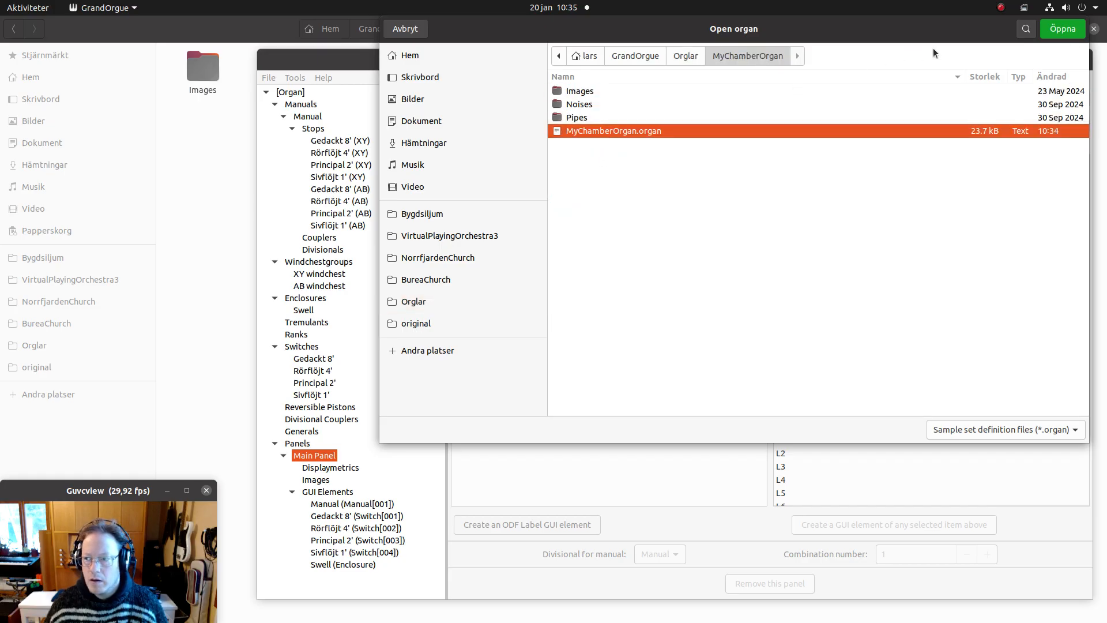
left_click(1061, 29)
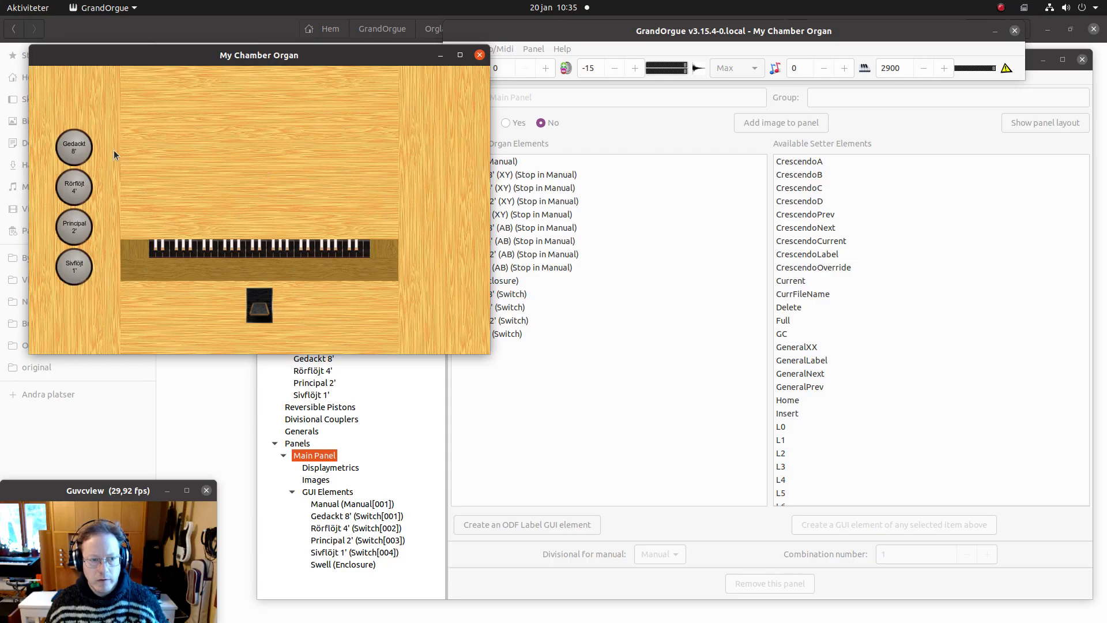
Test the stops Gedackt 8', Rörflöjt 4', Principal 2' and Sivflöjt 1' one at a time, leaving Sivflöjt 1' engaged.
left_click(74, 151)
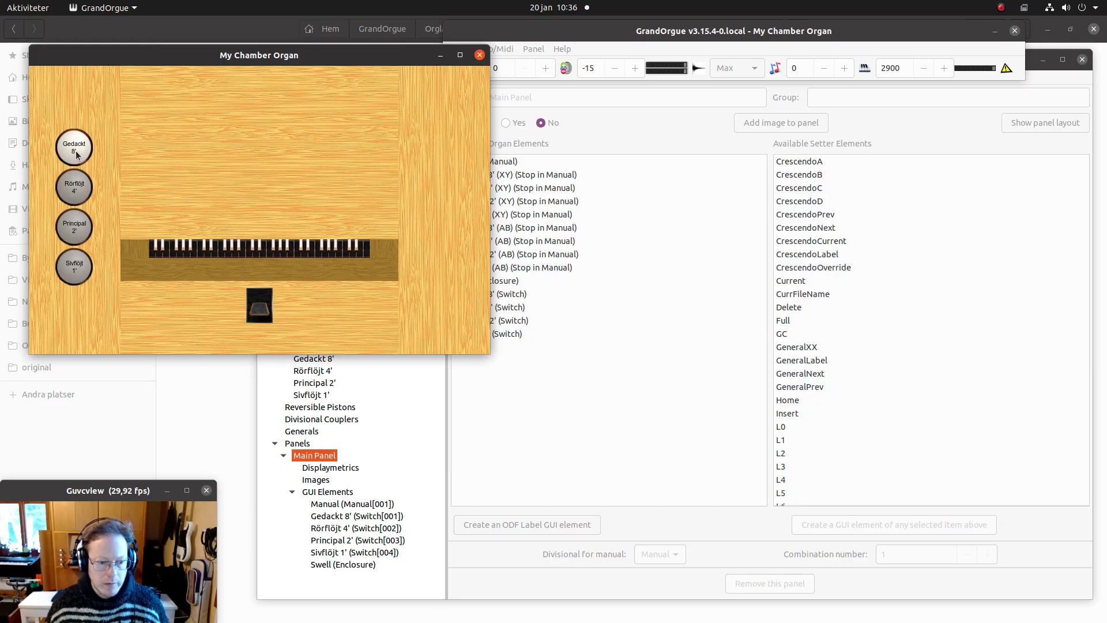
left_click(77, 155)
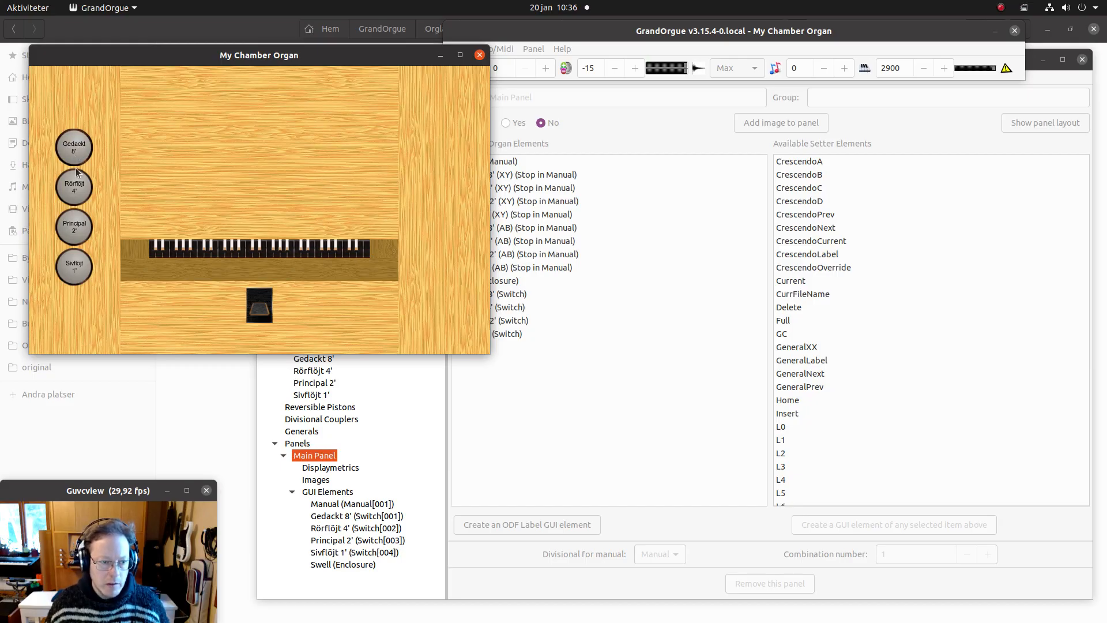
left_click(77, 191)
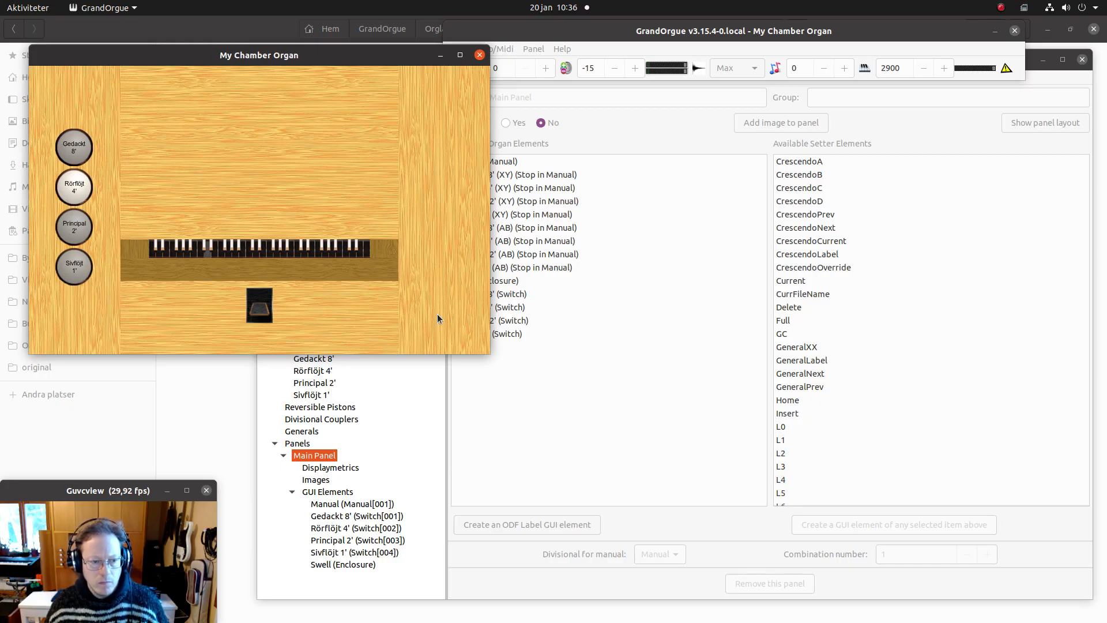
left_click(74, 186)
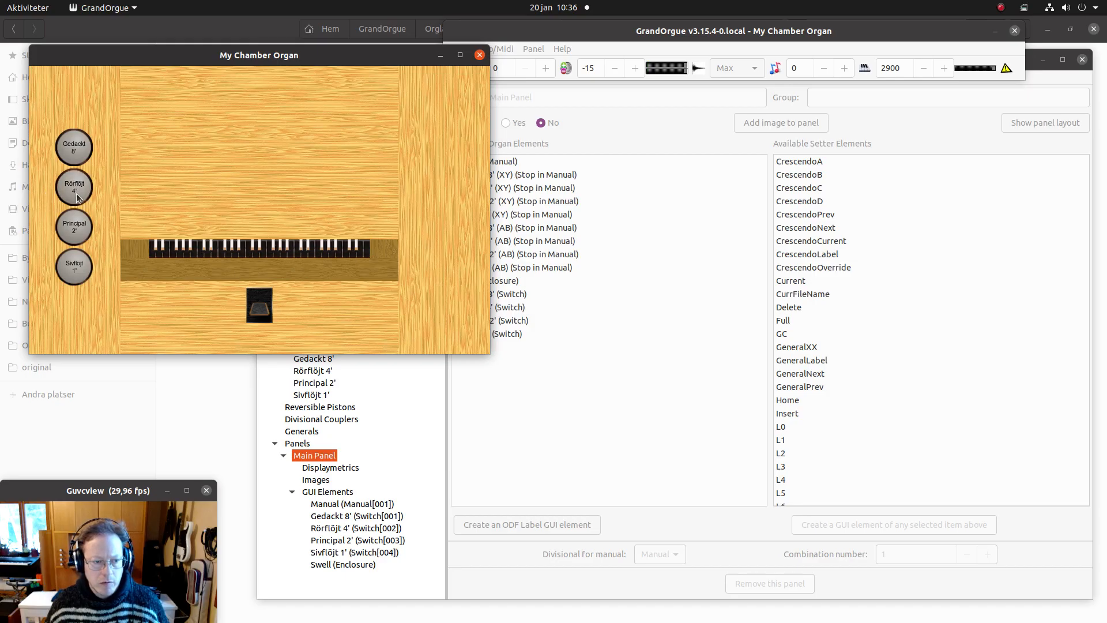
left_click(75, 226)
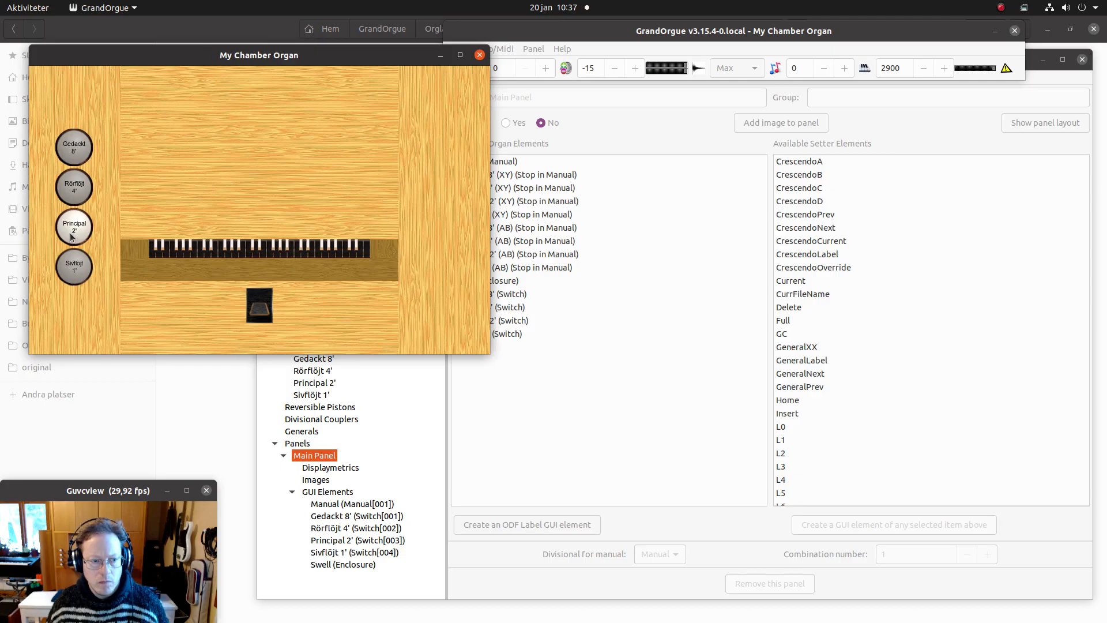
left_click(72, 237)
left_click(74, 279)
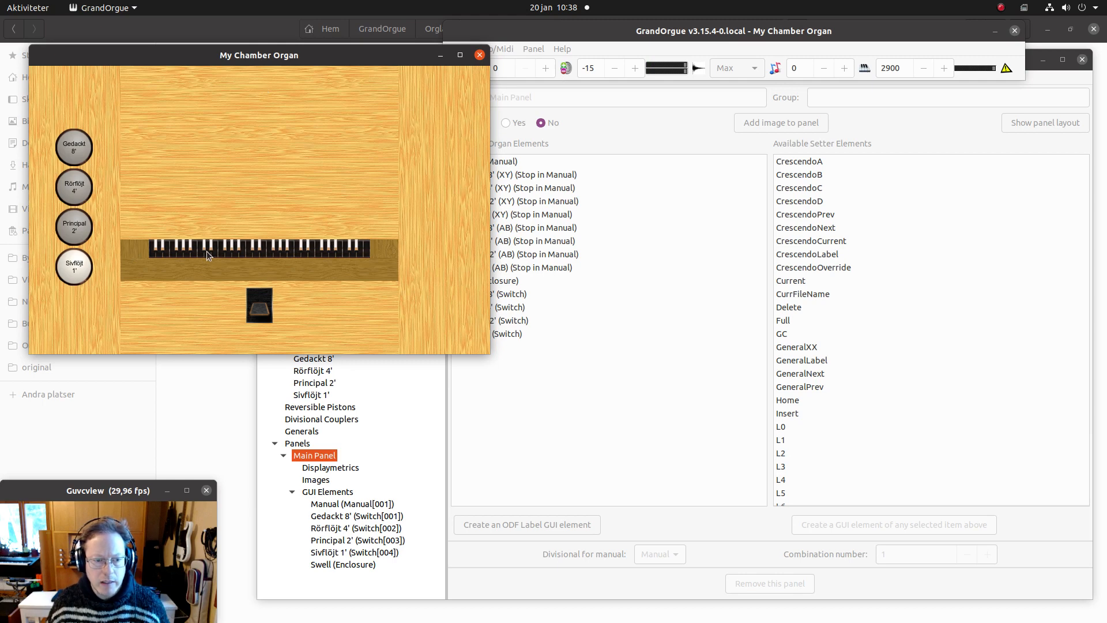
Set the AB windchest's amplitude to 0.0 in the organ settings, apply it, and select the XY windchest.
left_click(530, 33)
left_click(499, 48)
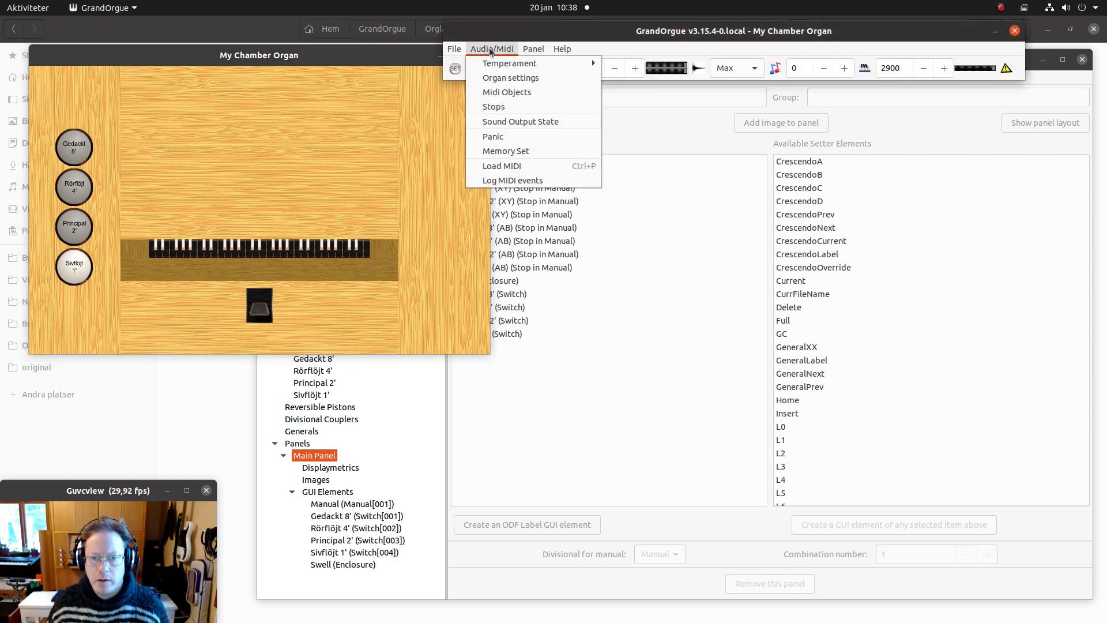
left_click(493, 77)
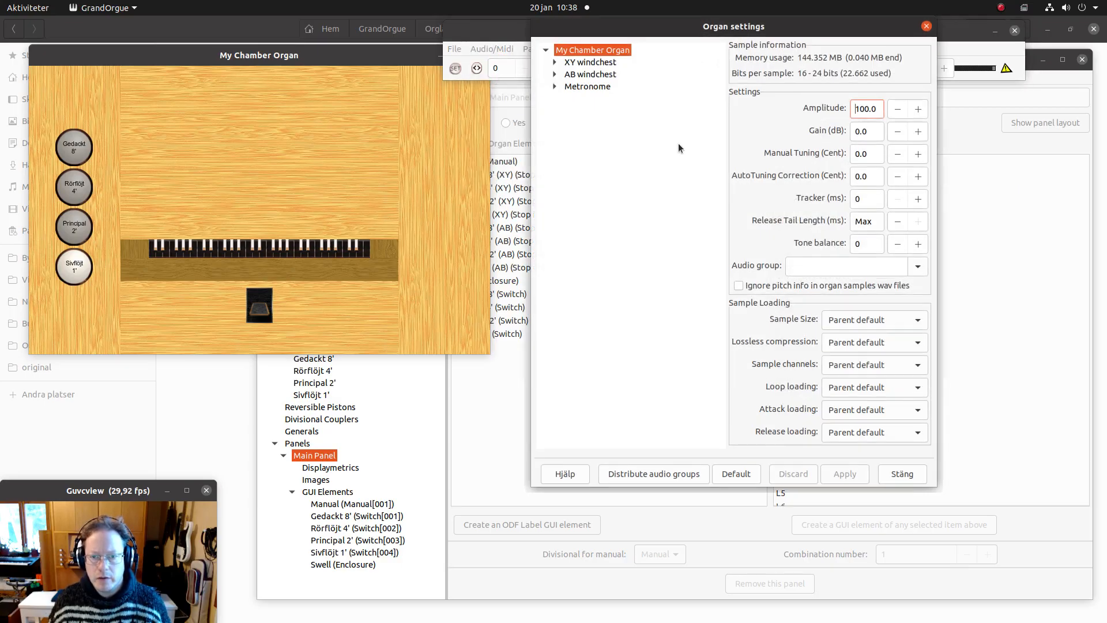
left_click(584, 74)
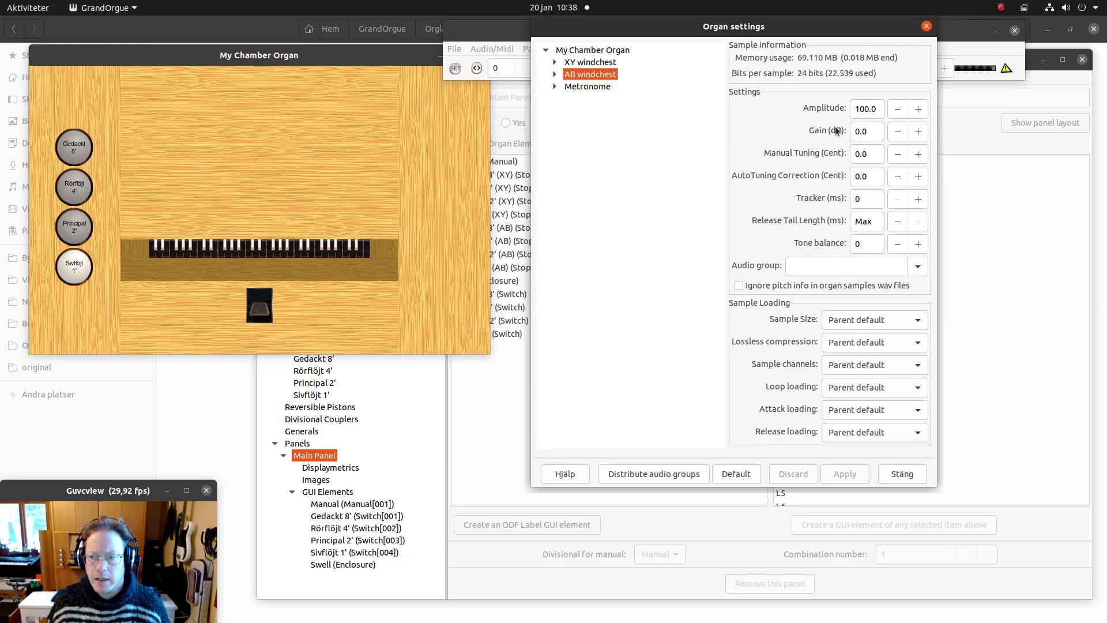
left_click_drag(865, 109, 763, 103)
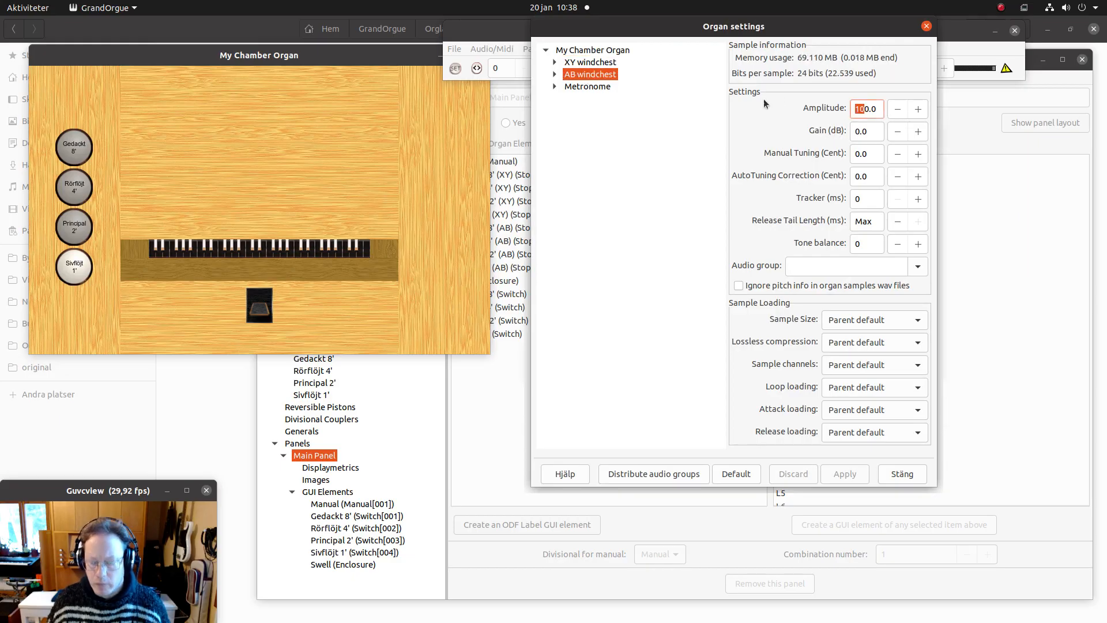
key("BackSpace")
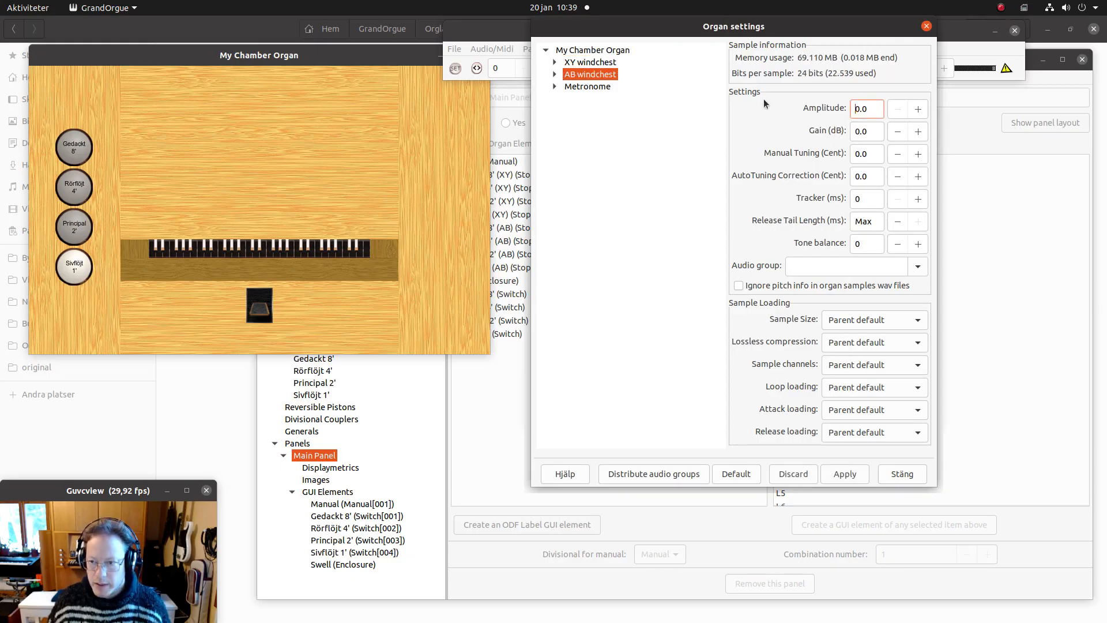
left_click(841, 473)
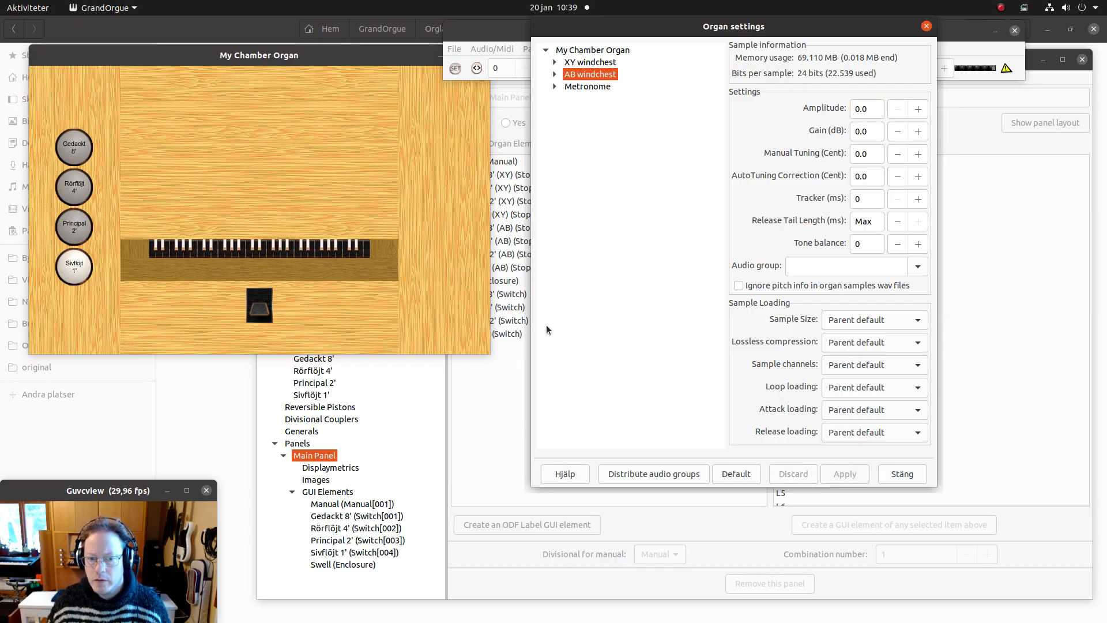
left_click(583, 65)
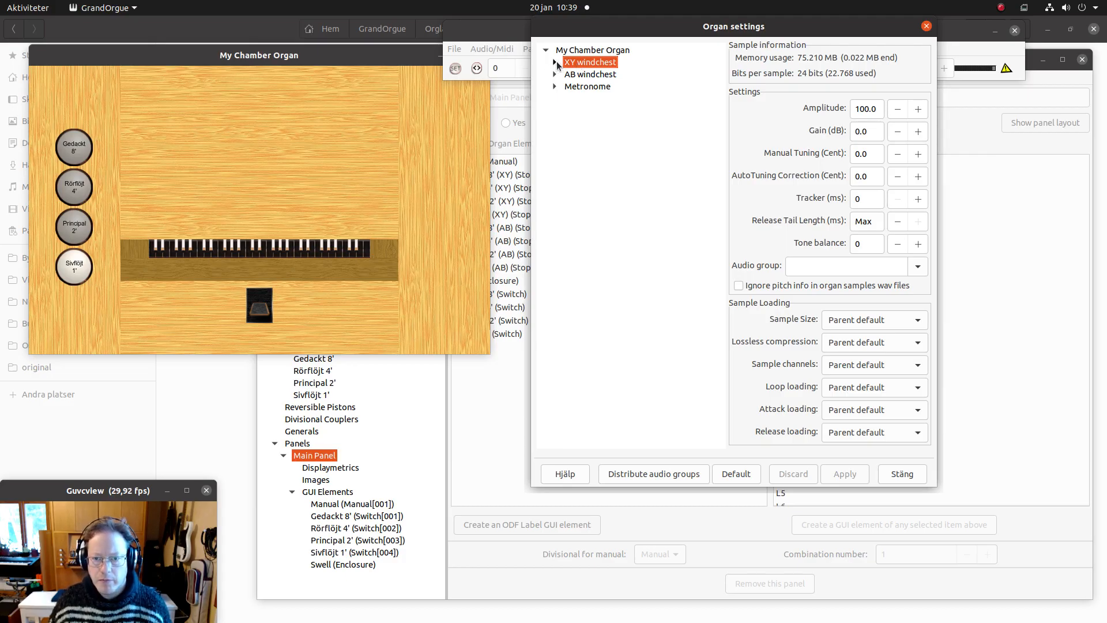
Disengage Sivflöjt 1', engage Gedackt 8' and Rörflöjt 4', and try the Swell pedal with them.
left_click(84, 267)
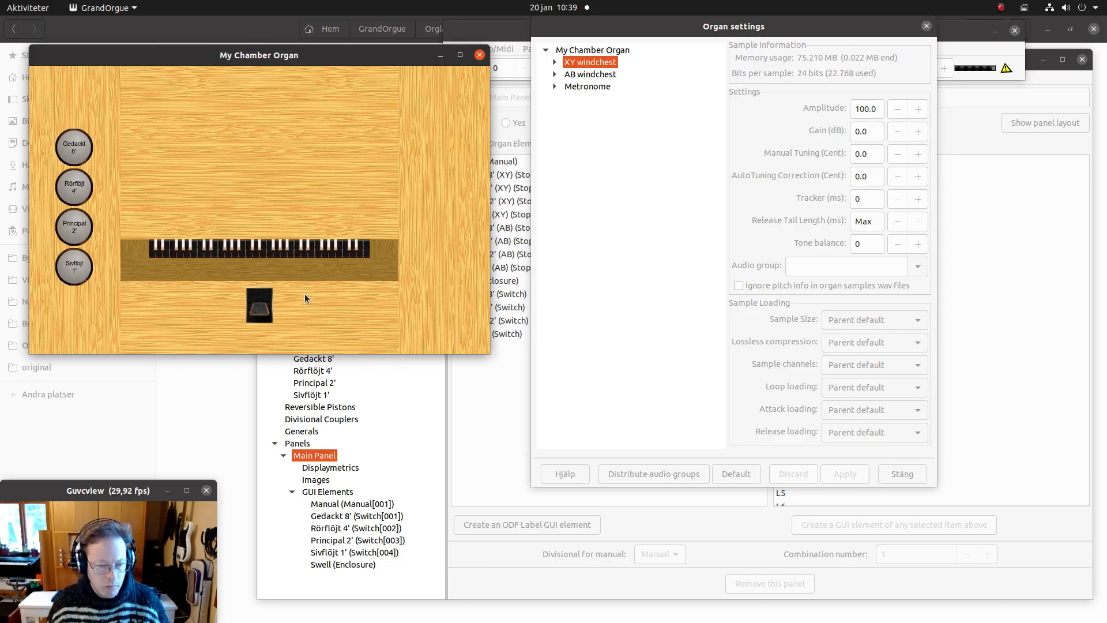
left_click(73, 161)
left_click(74, 186)
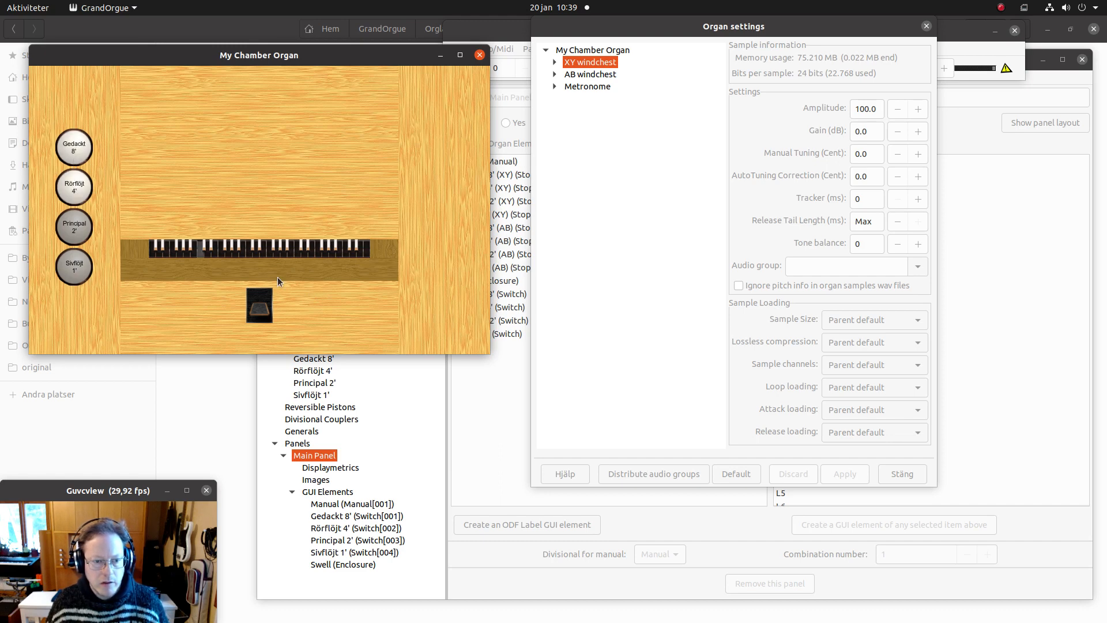
left_click(256, 314)
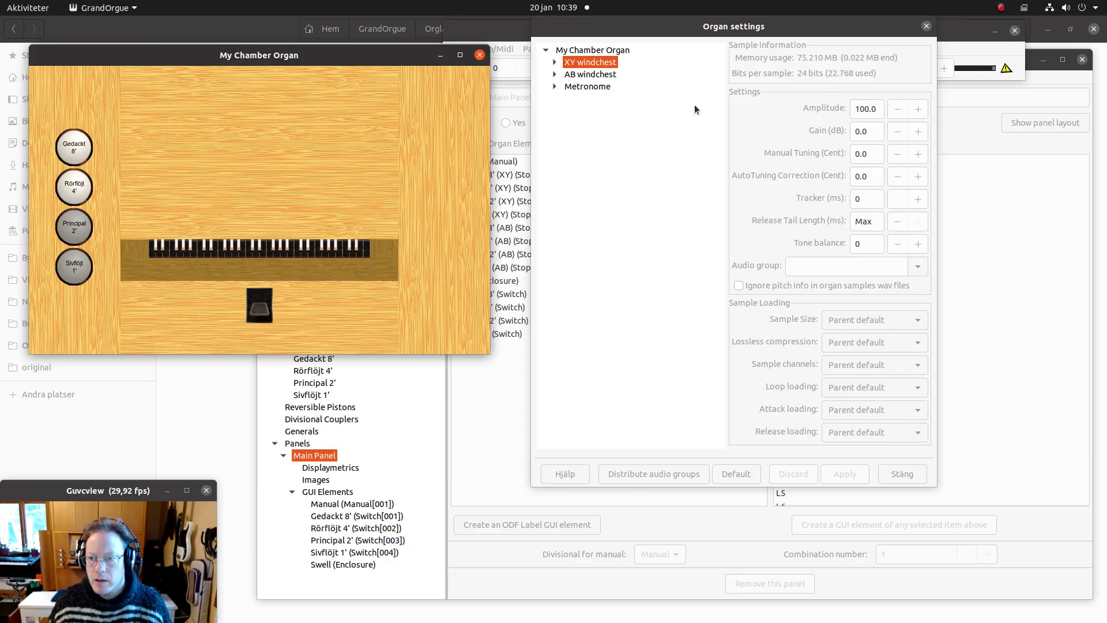
Close the organ settings window and close the chamber organ in GrandOrgue without saving its modified settings.
left_click(927, 26)
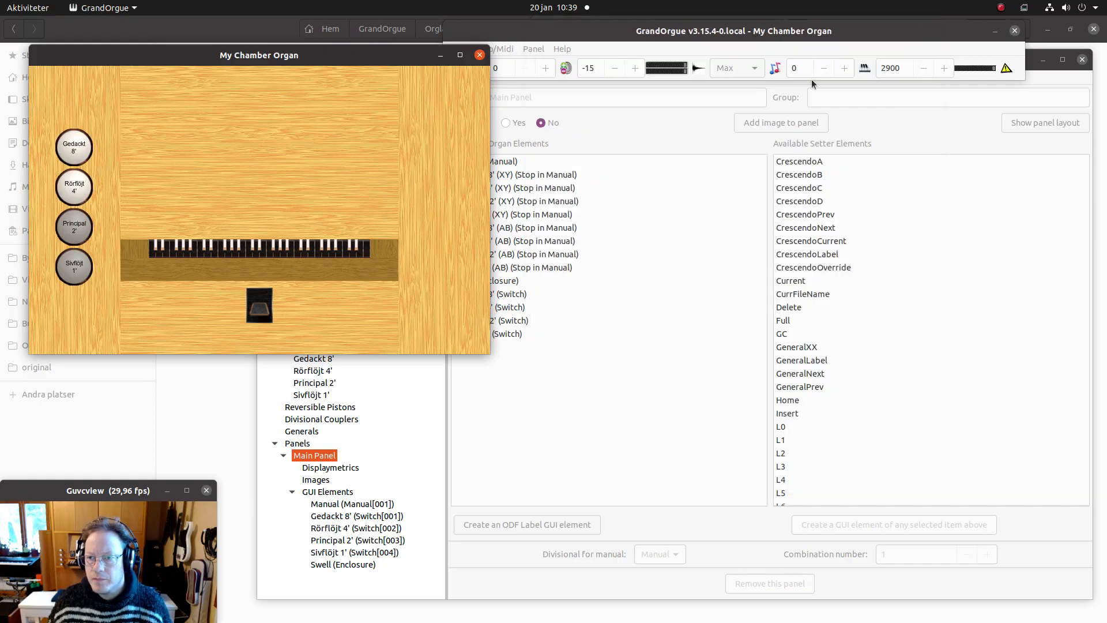
left_click(552, 26)
left_click(454, 49)
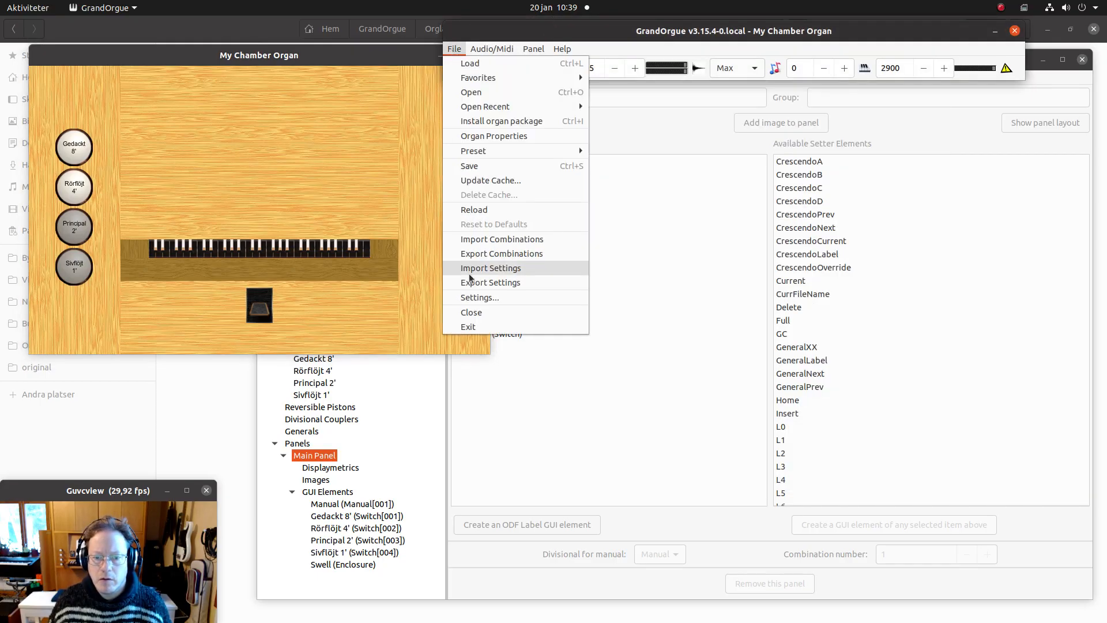
left_click(470, 308)
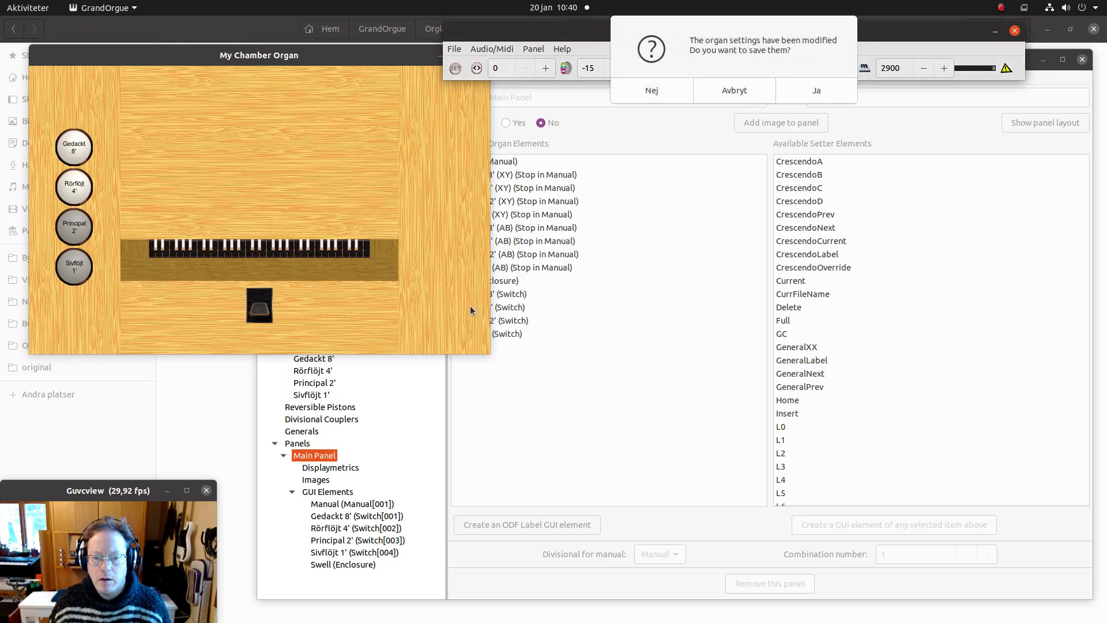
left_click(640, 91)
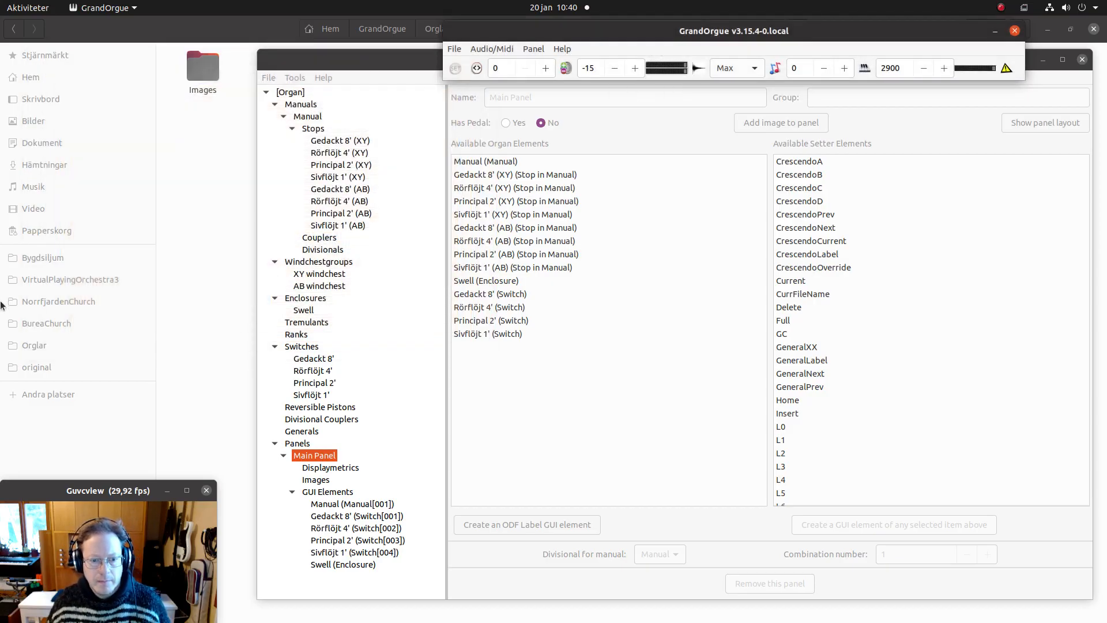
Launch LoopAuditioneer and open the sample folder MyChamberOrgan/Pipes/XY/Sivflojt1.
mouse_move(6, 352)
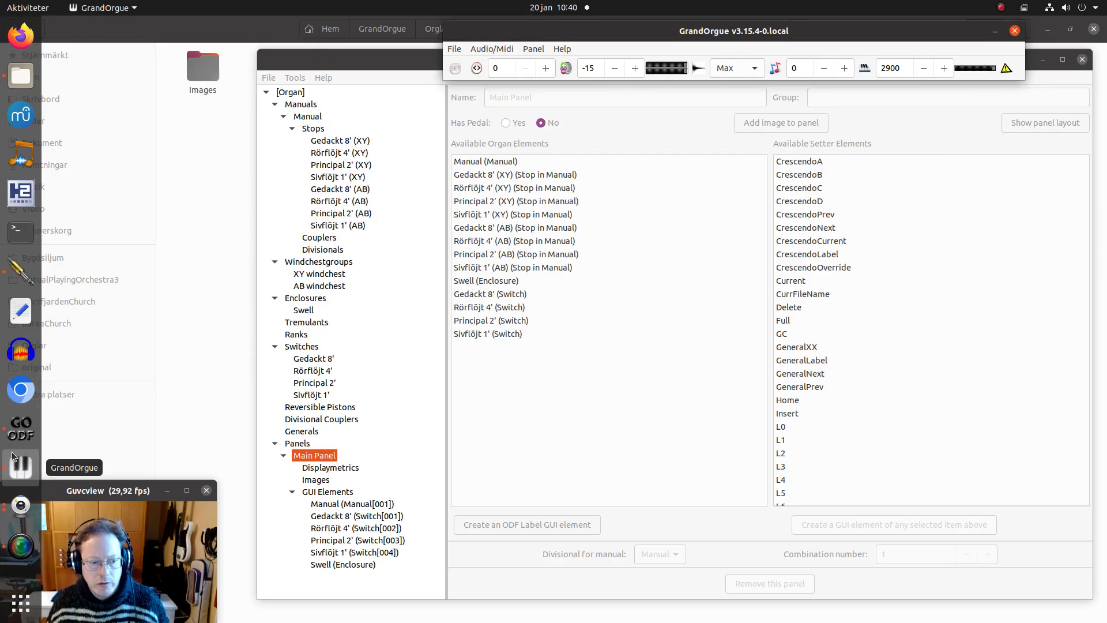
left_click(10, 602)
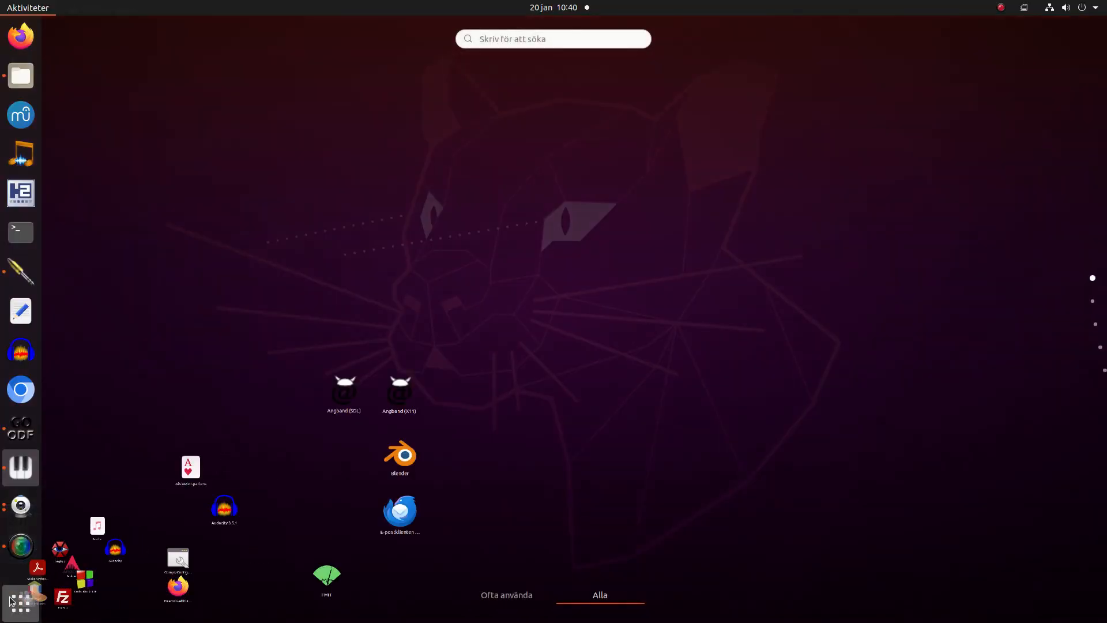
type("lo")
key("Return")
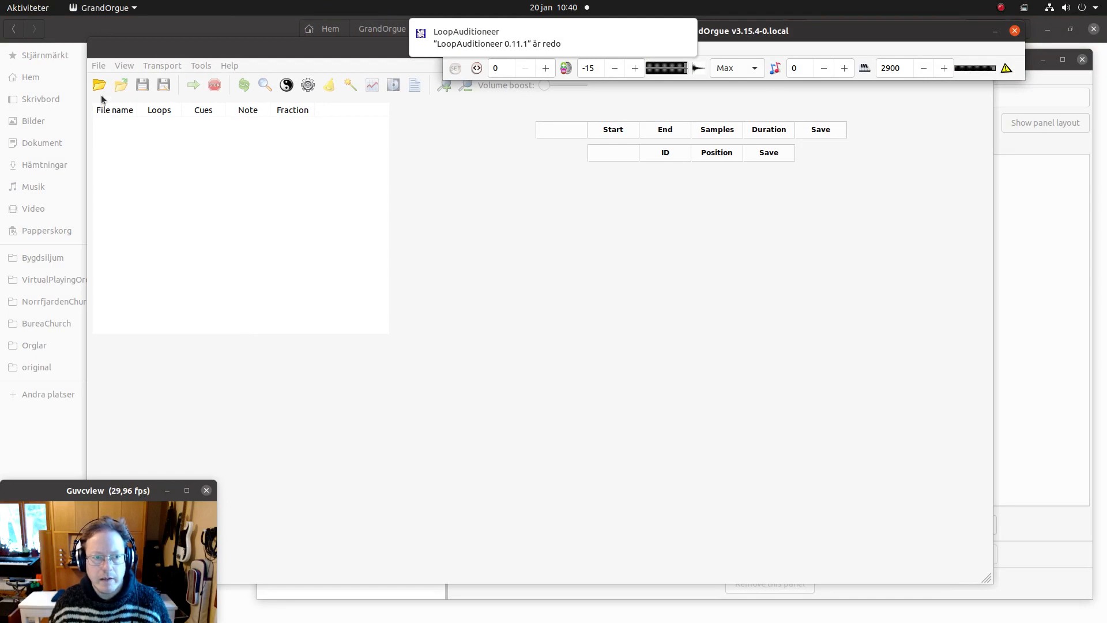
left_click(99, 86)
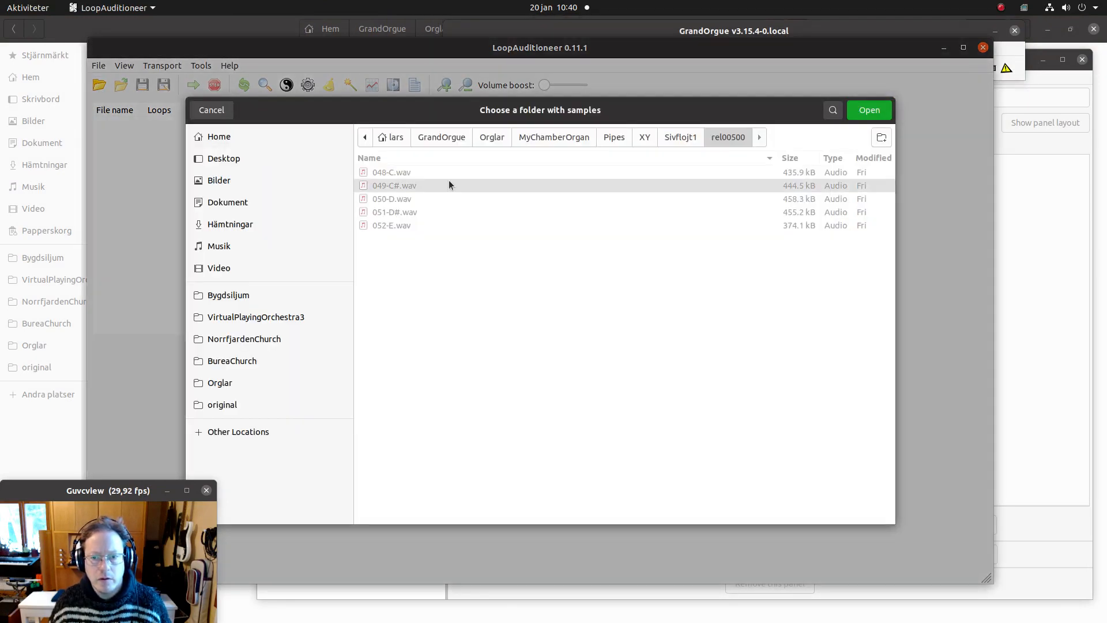
left_click(646, 138)
double_click(405, 212)
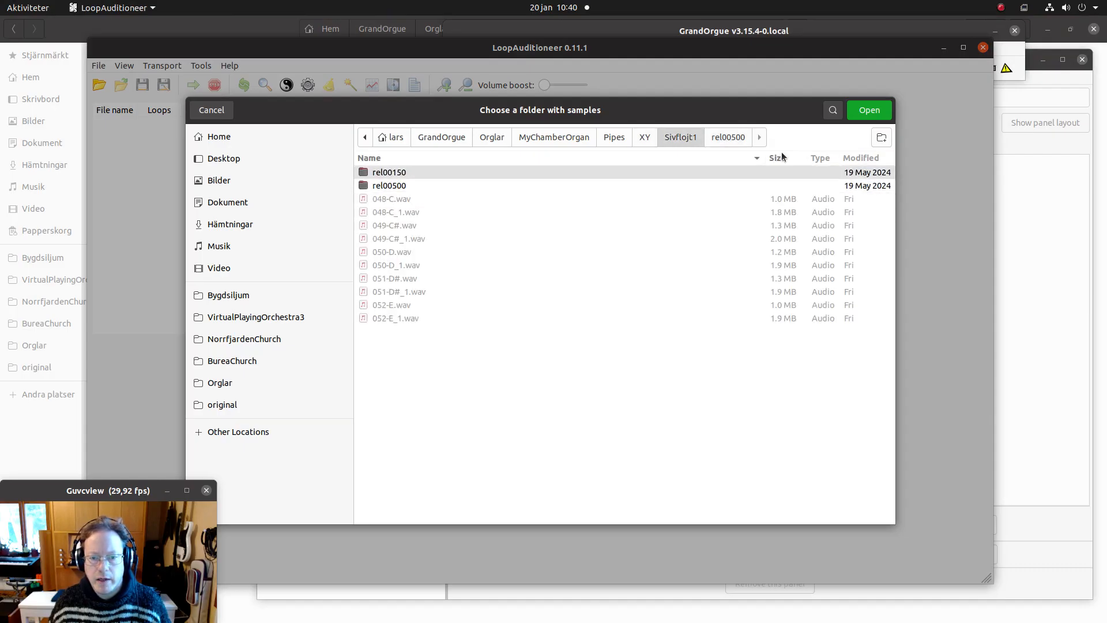
left_click(873, 110)
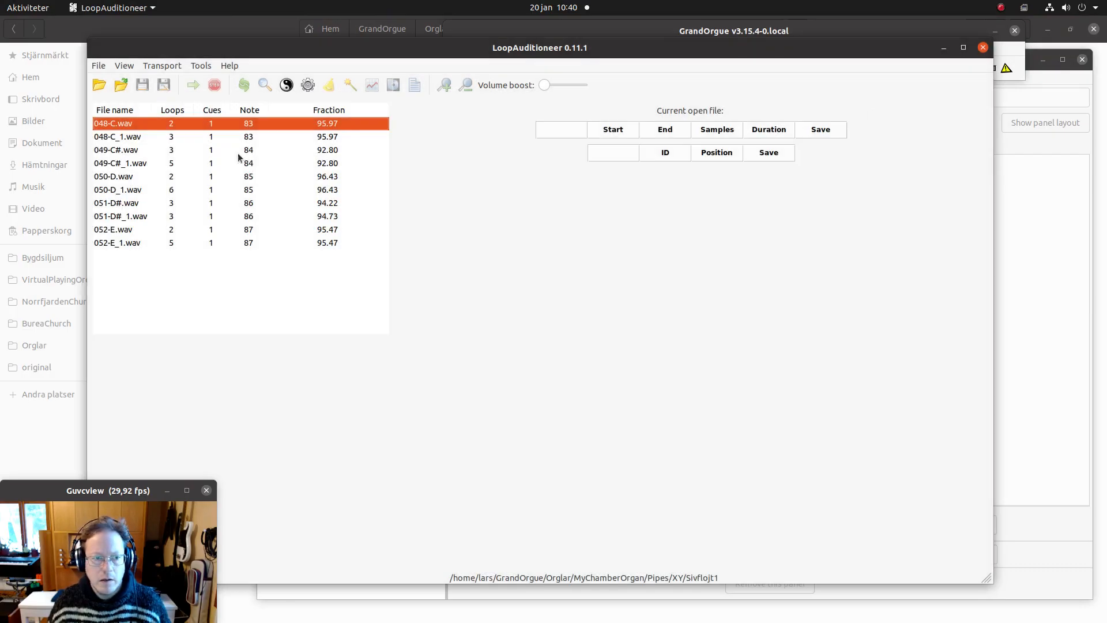
Open 049-C#.wav and audition its Loops 1, 2 and 3, returning to Loop 1 before stopping playback.
left_click(117, 149)
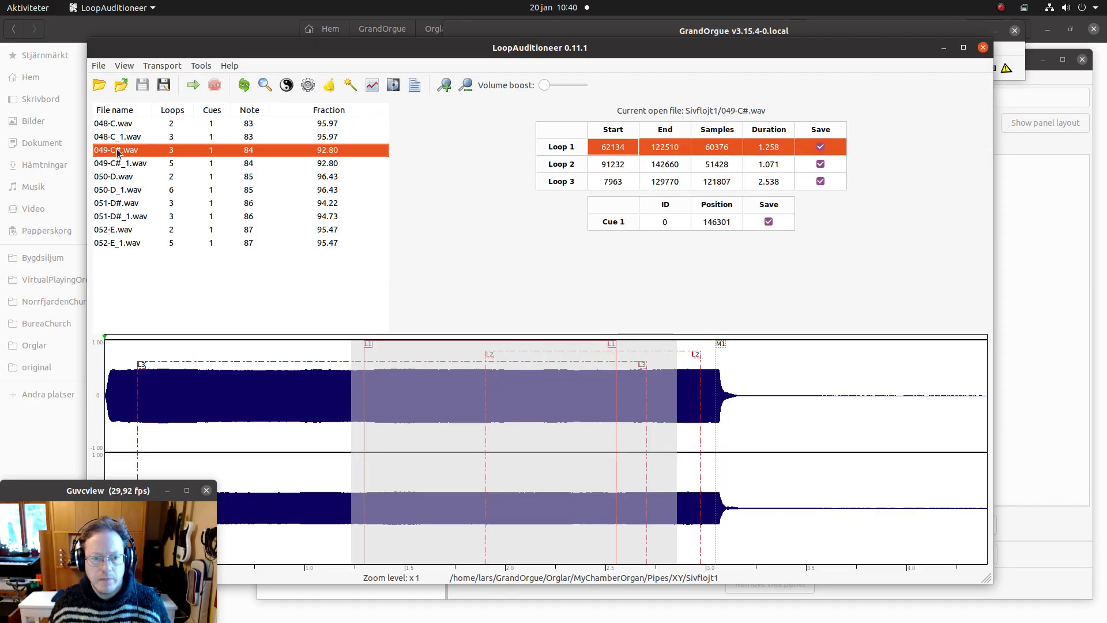
double_click(563, 152)
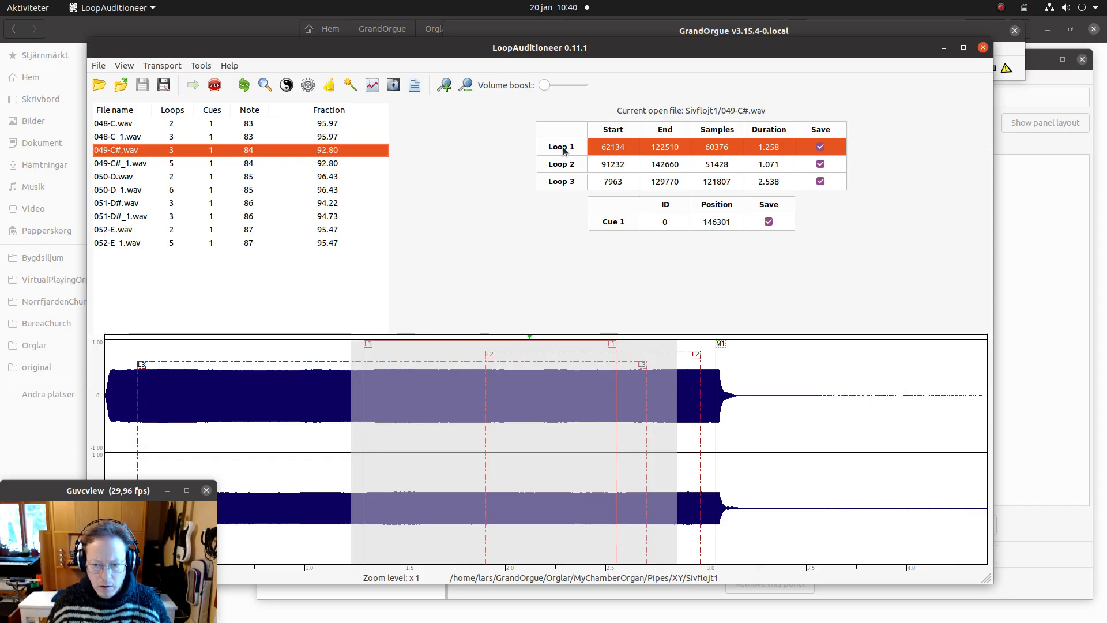
key("space")
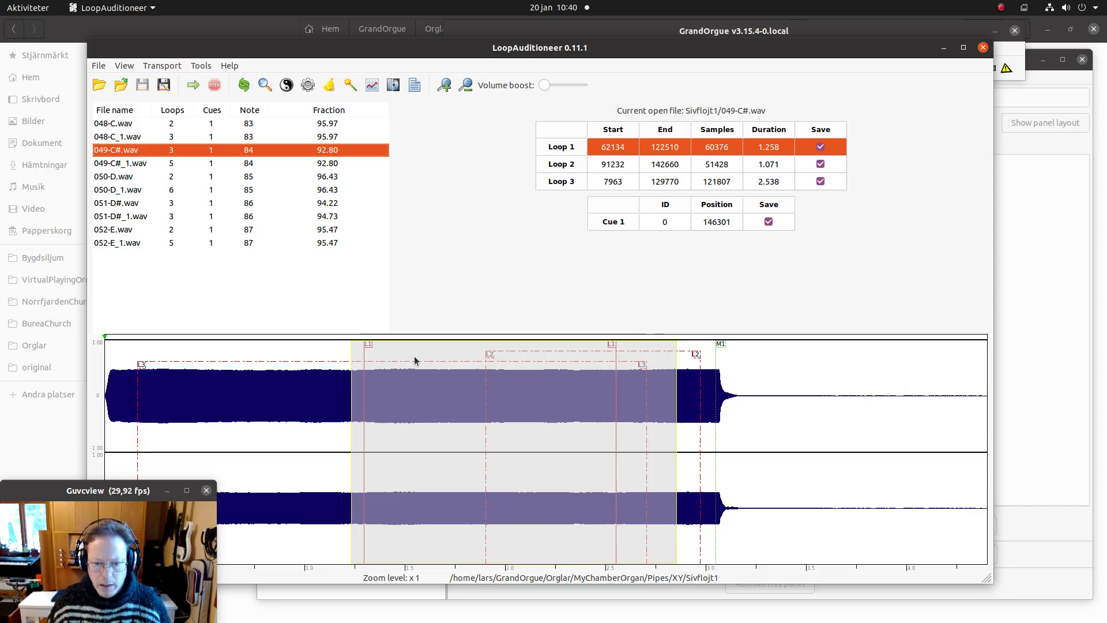
left_click(576, 168)
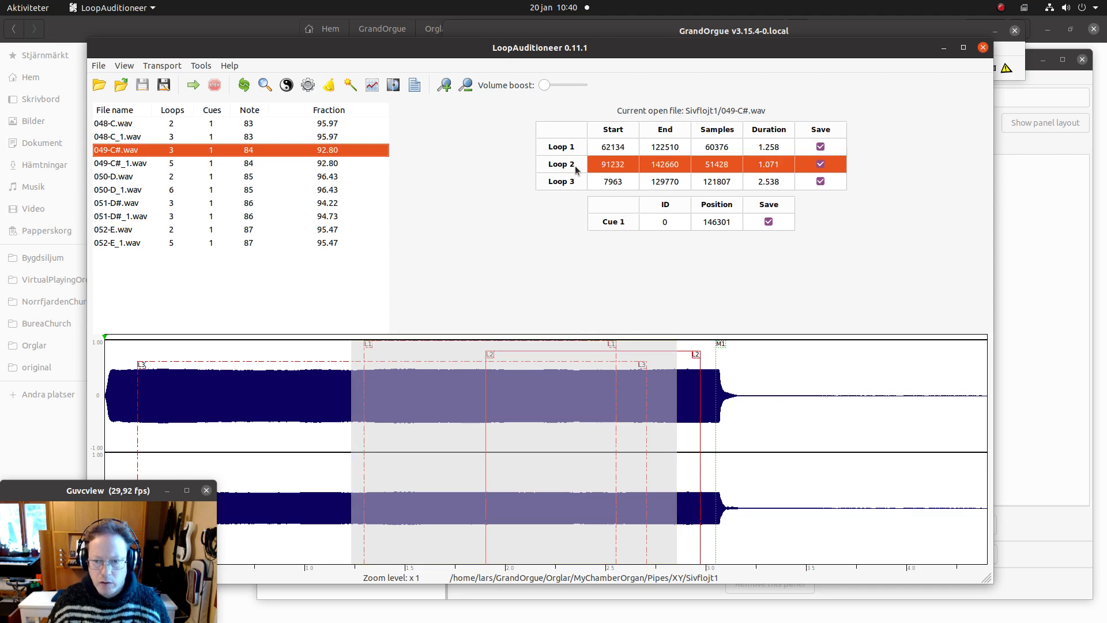
key("space")
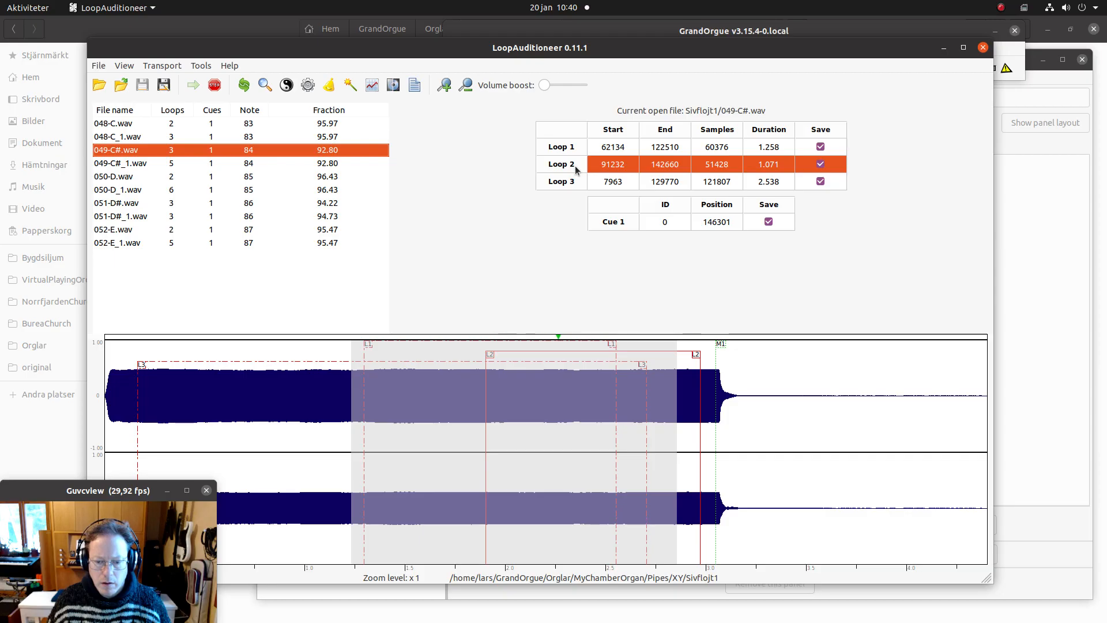
key("Down")
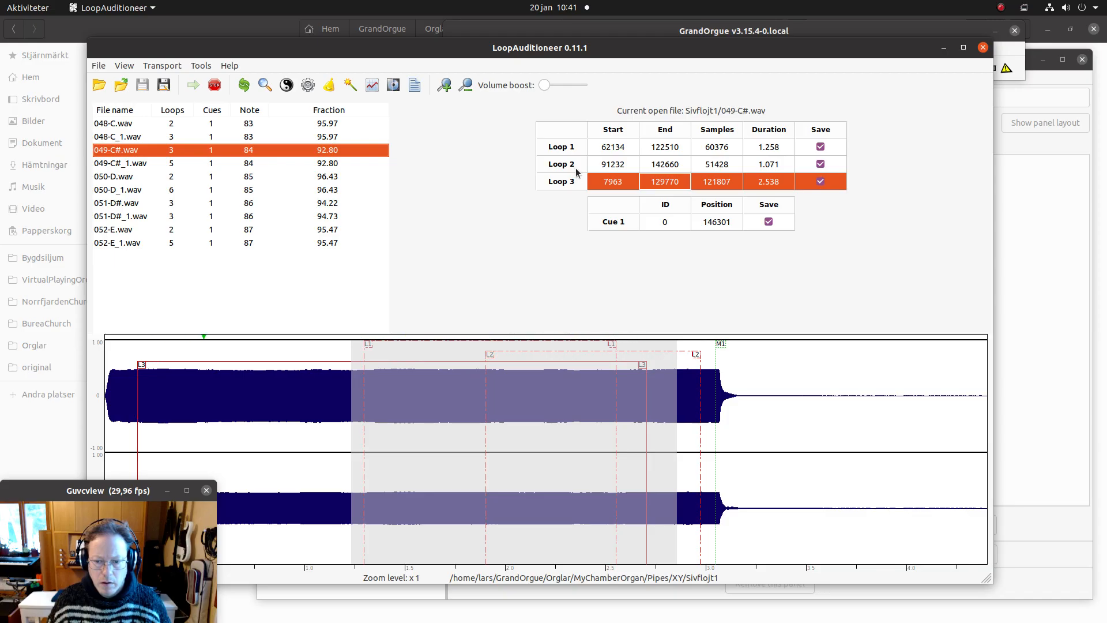
key("Up")
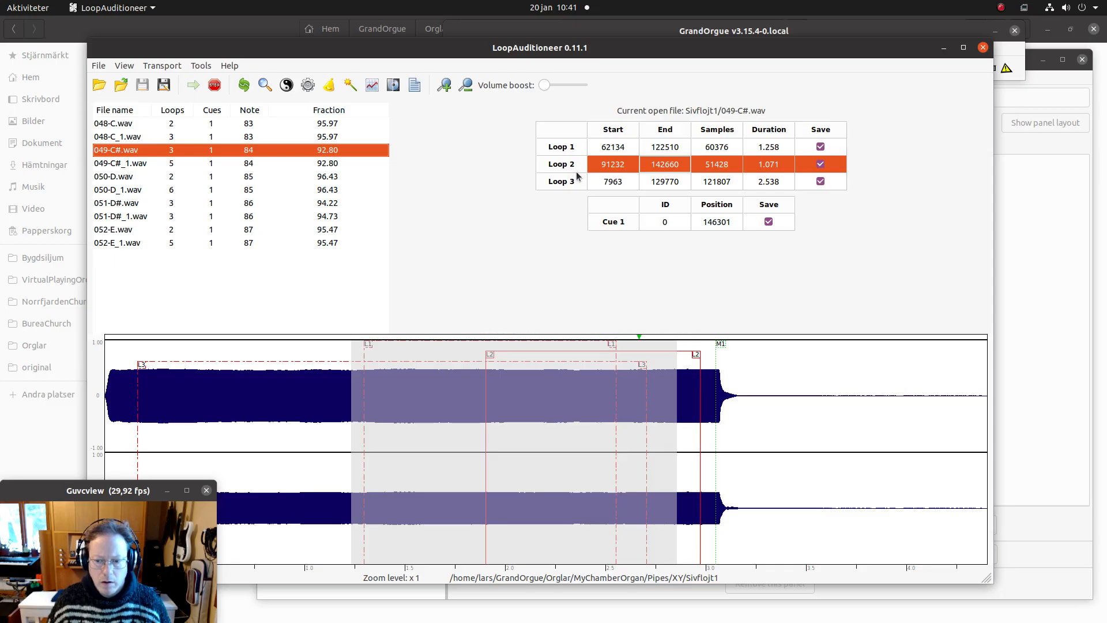
key("Up")
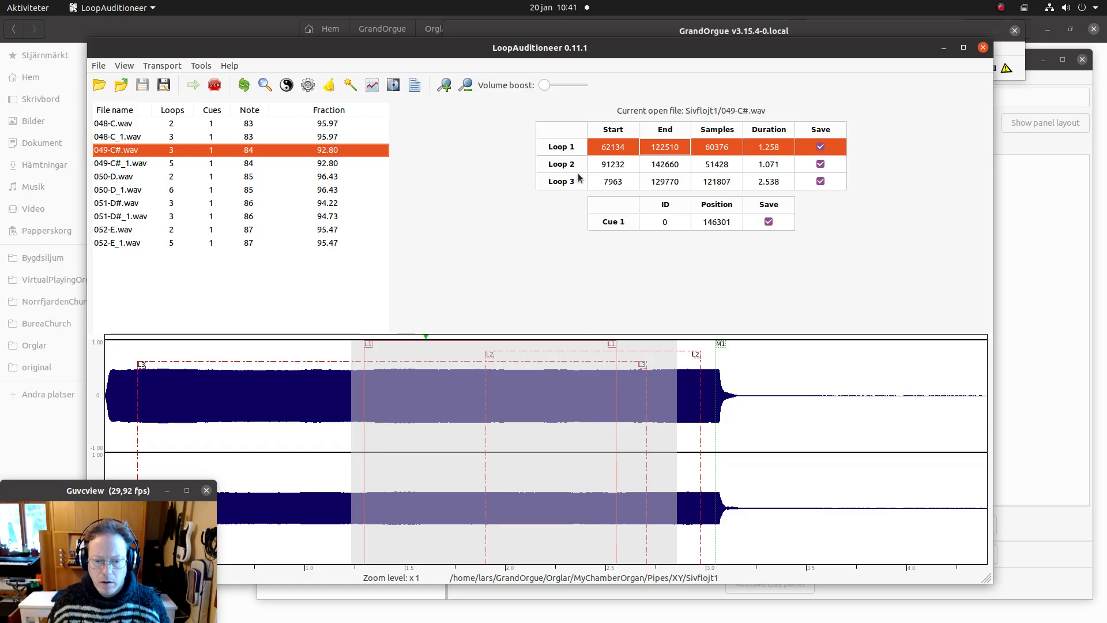
key("space")
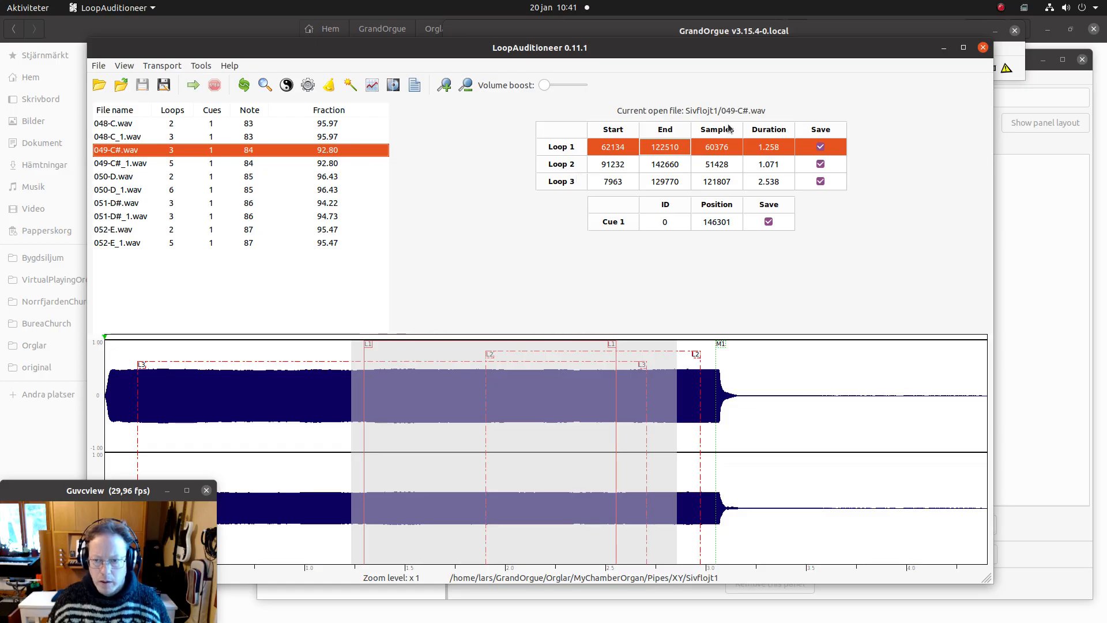
Inspect the waveform overlays of Loops 1 and 2 in 049-C#.wav, then close the overlay view.
left_click(578, 148)
key("w")
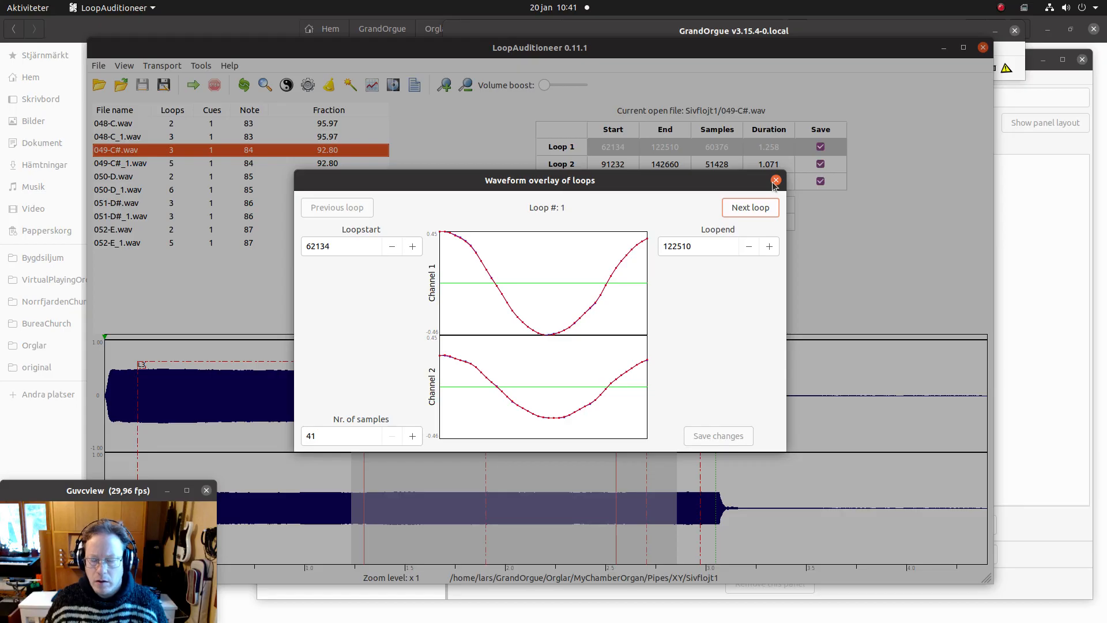
left_click(753, 212)
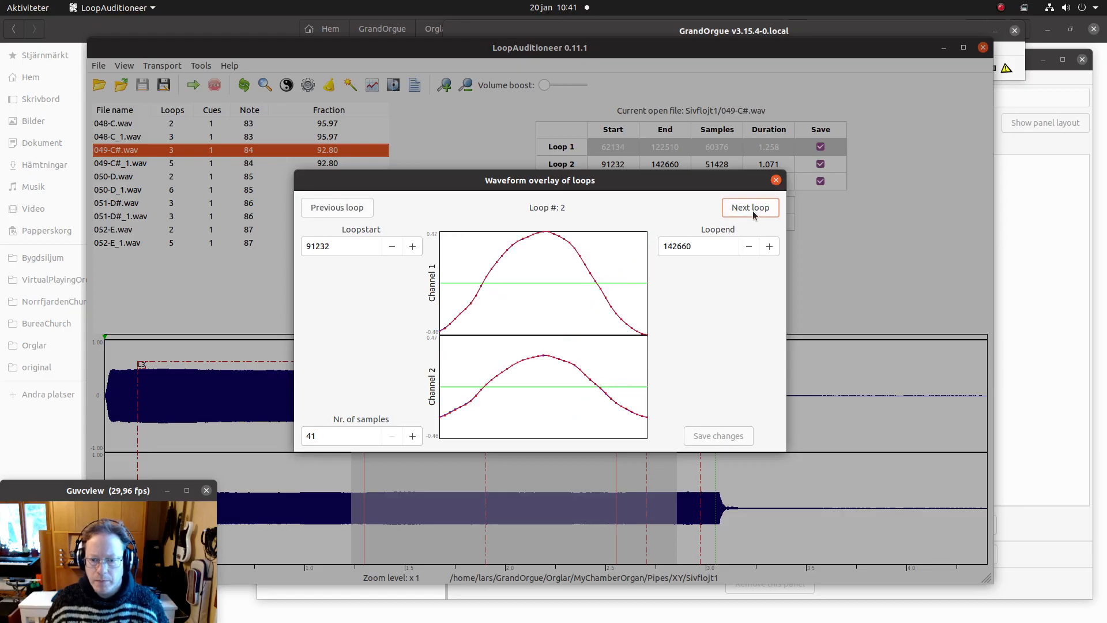
left_click(776, 180)
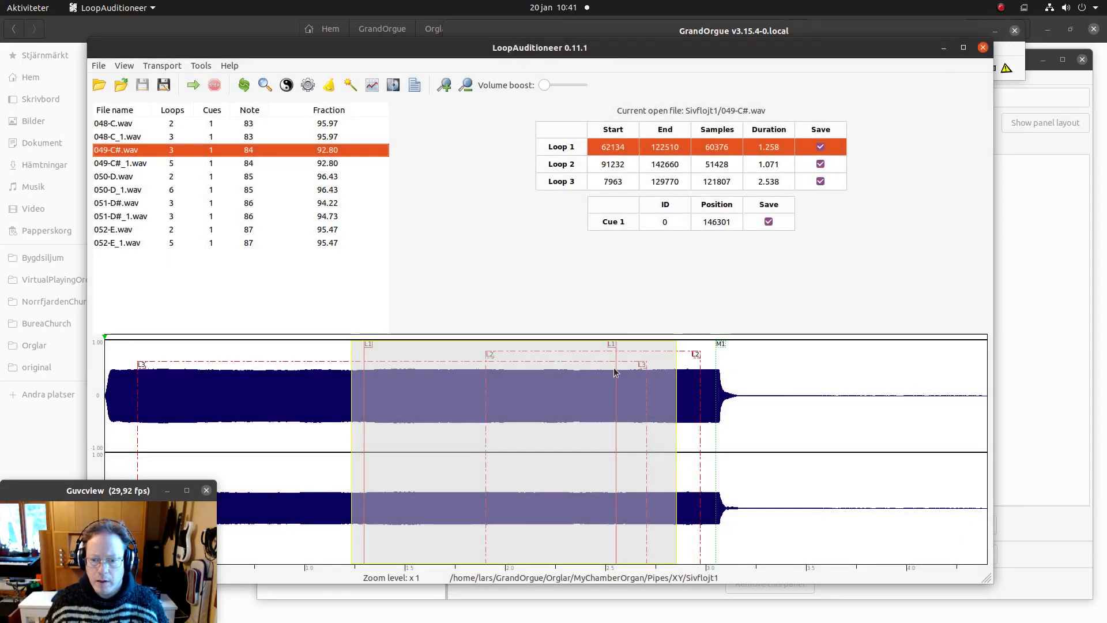
Open 049-C#_1.wav, audition Loops 1 to 5, and exclude Loop 3 from being saved.
left_click(121, 164)
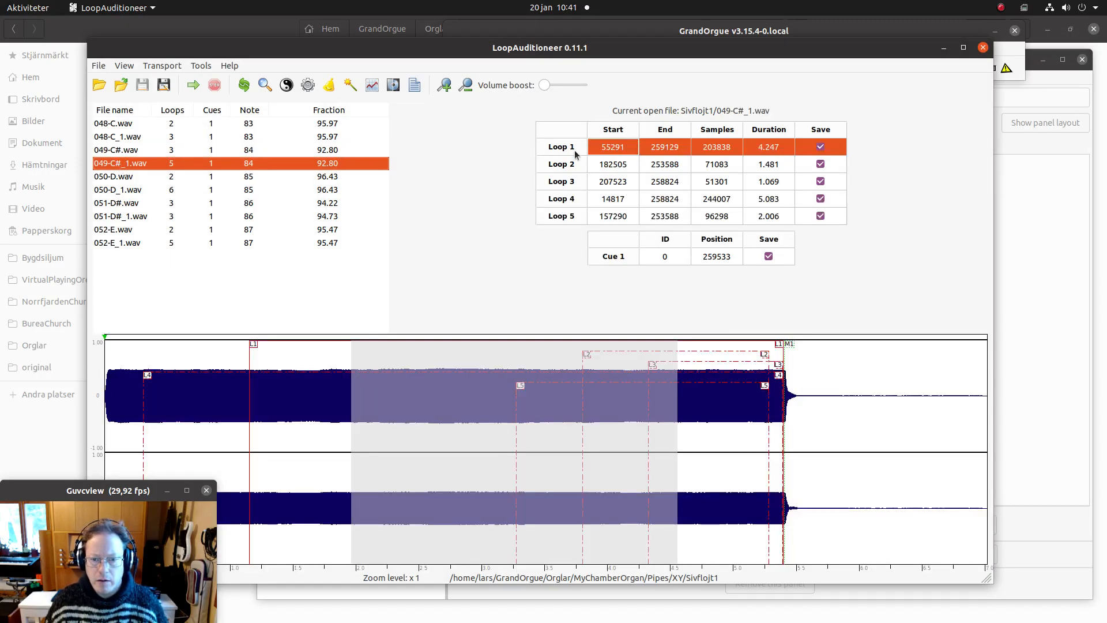
key("Down")
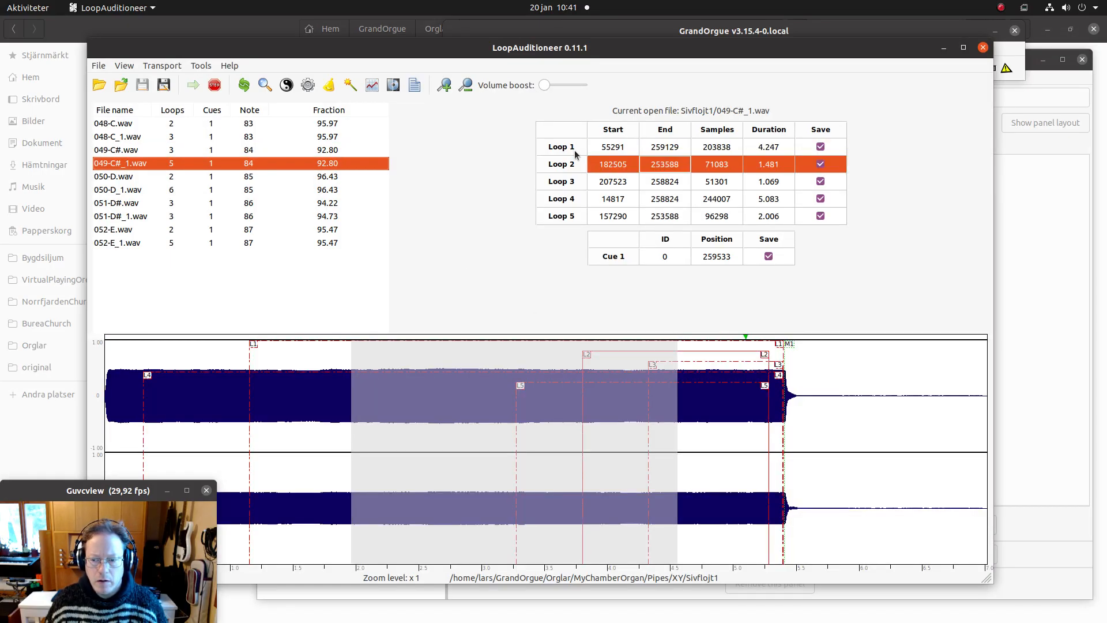
key("Down")
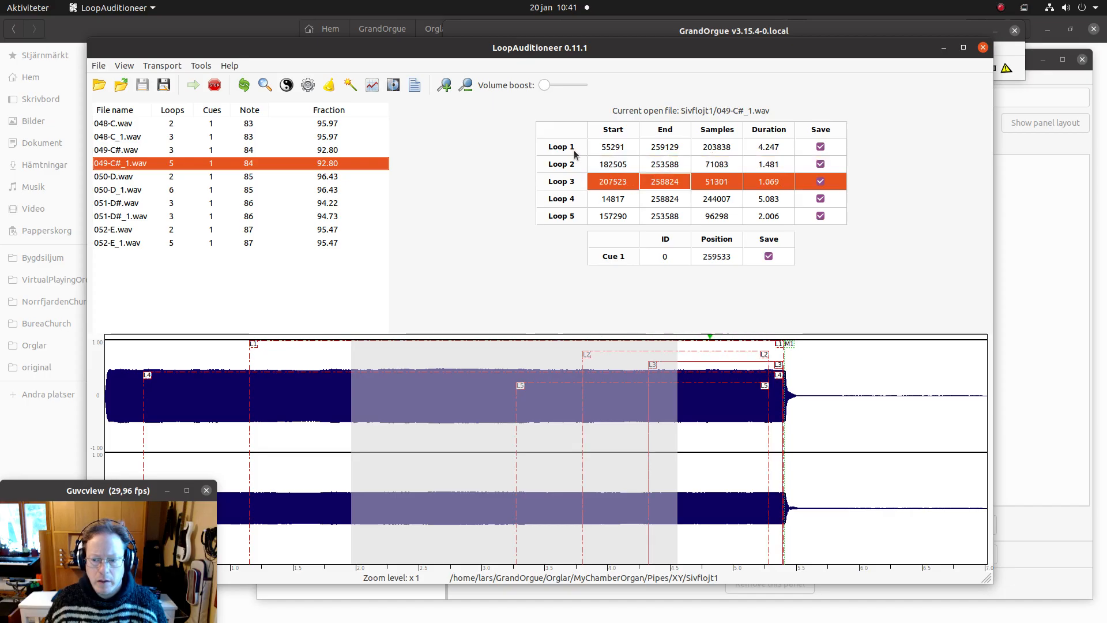
key("space")
key("Down")
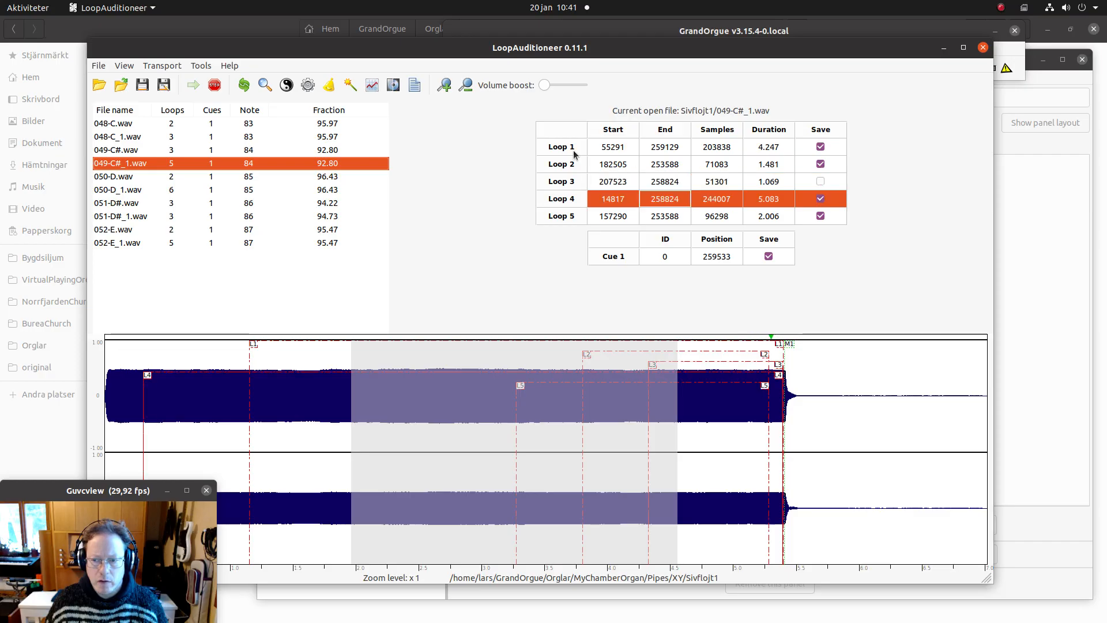
key("Down")
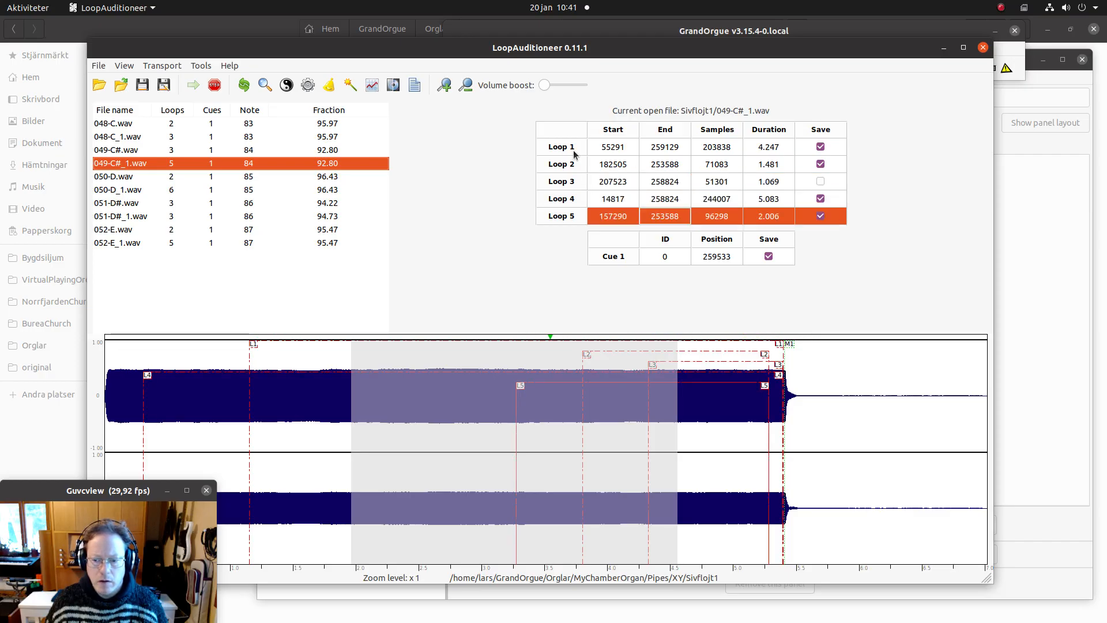
Audition the loops back up to Loop 1, save 049-C#_1.wav without the excluded loop, and close LoopAuditioneer.
key("Up")
key("Up")
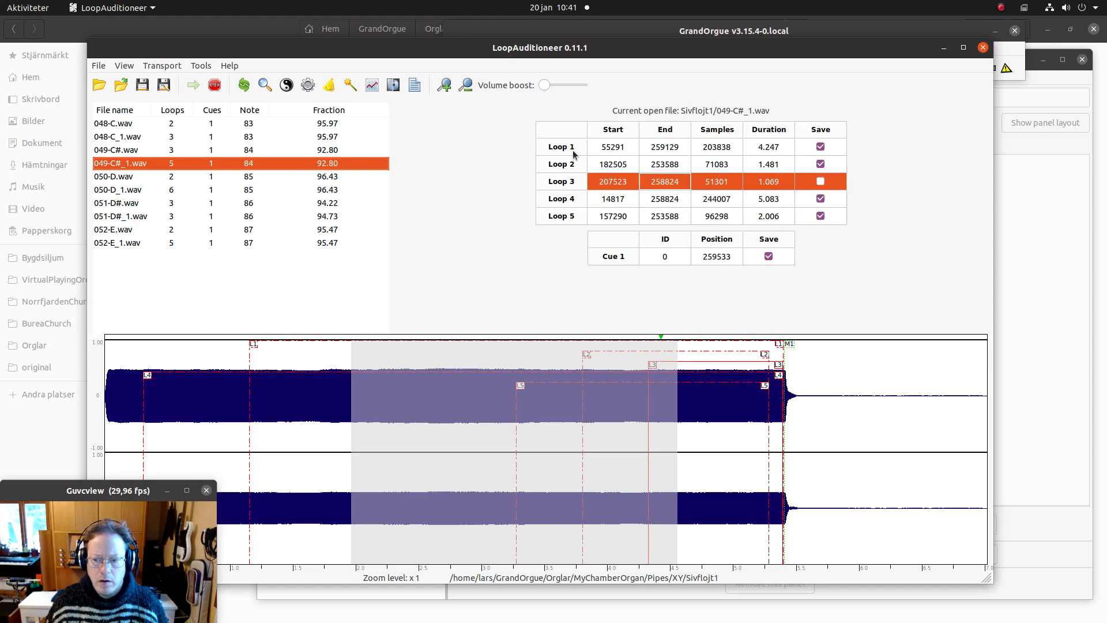
key("Up")
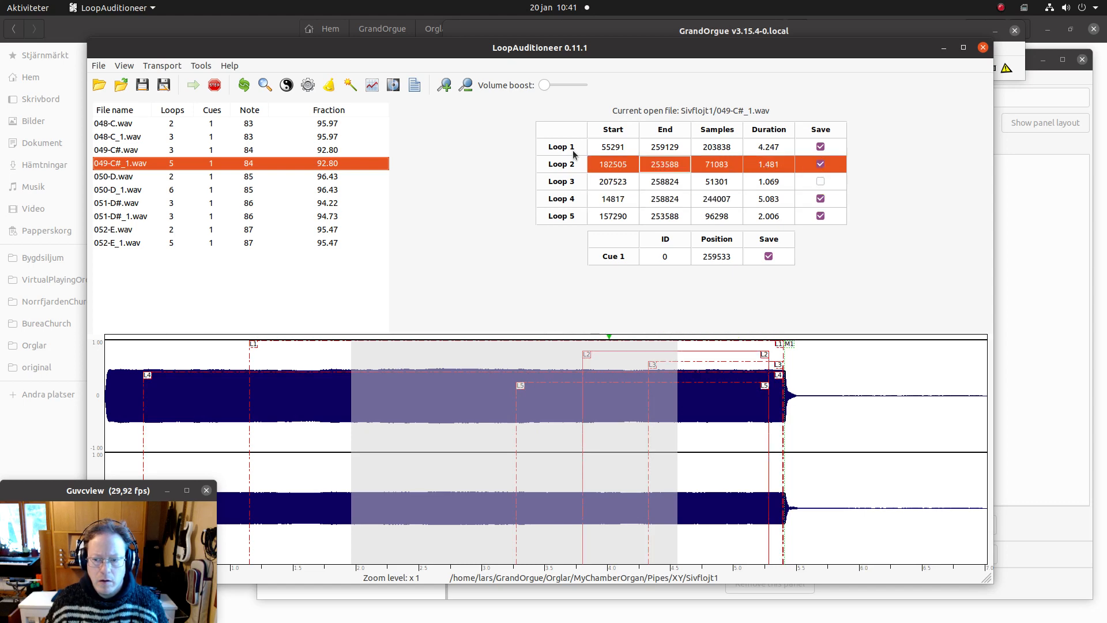
key("Up")
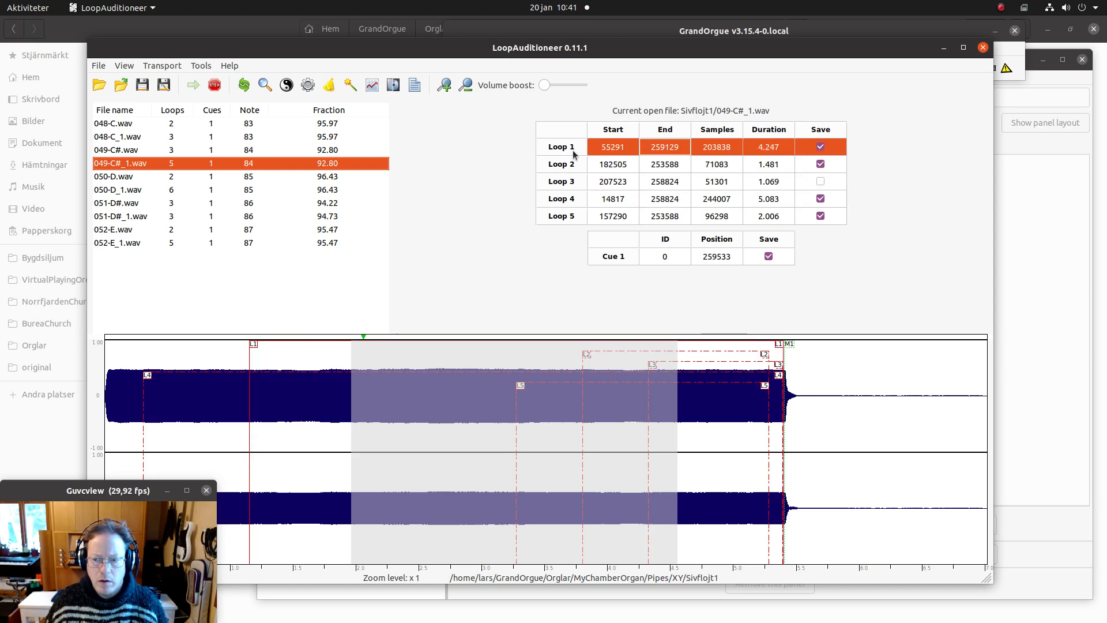
key("space")
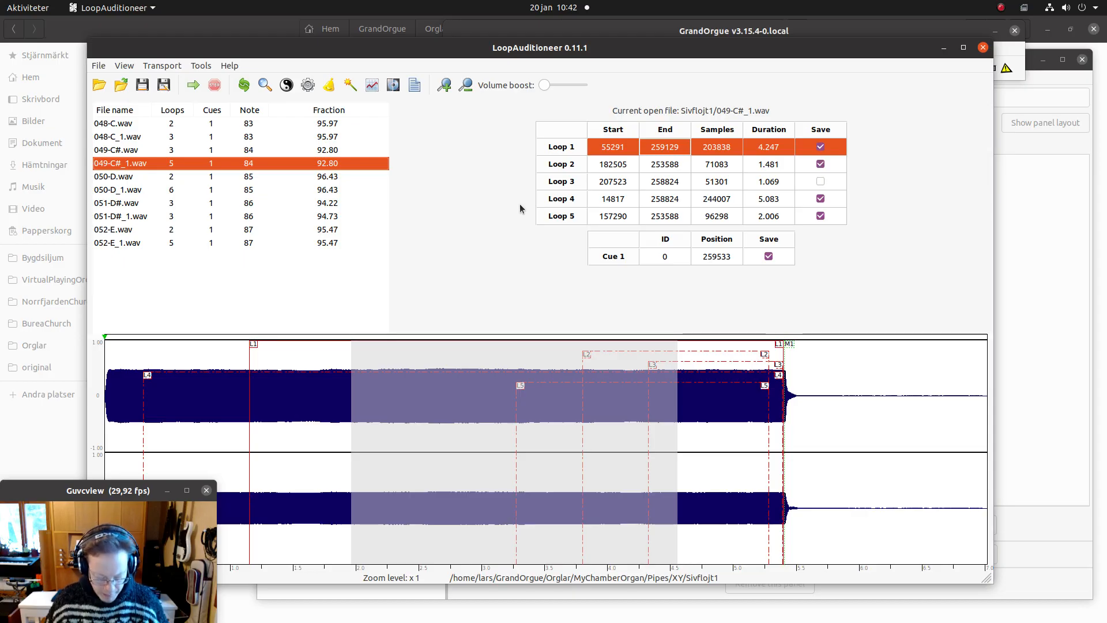
key("ctrl+s")
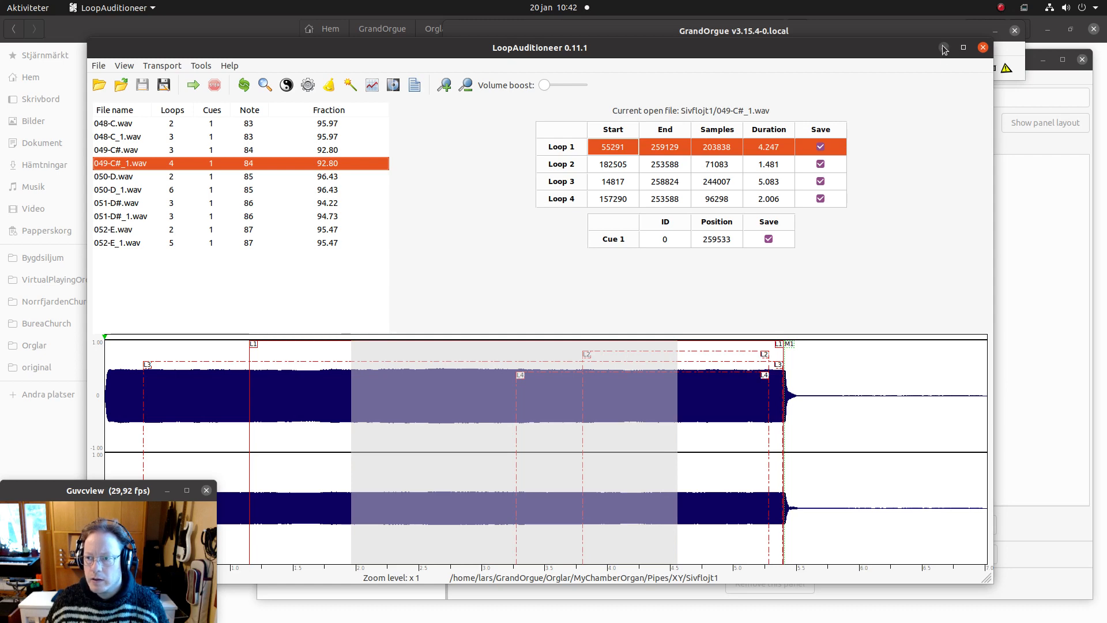
left_click(983, 48)
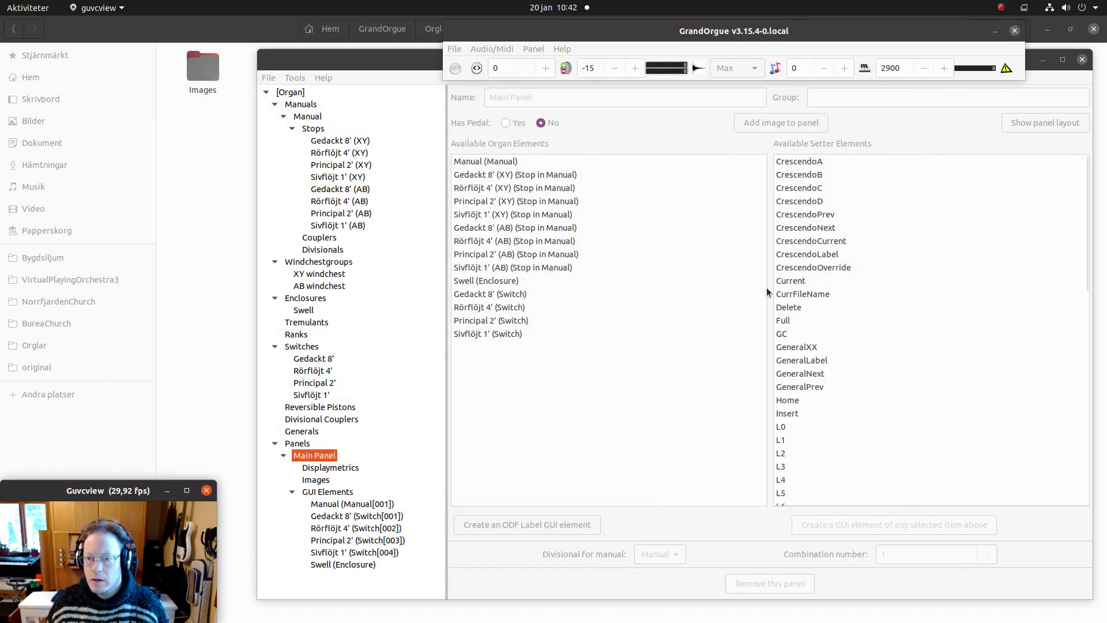
Switch to GoOdf and expand the pipe tree of the Sivflöjt 1' (XY) stop's internal rank to find the sampled pipes.
left_click(326, 179)
left_click(521, 272)
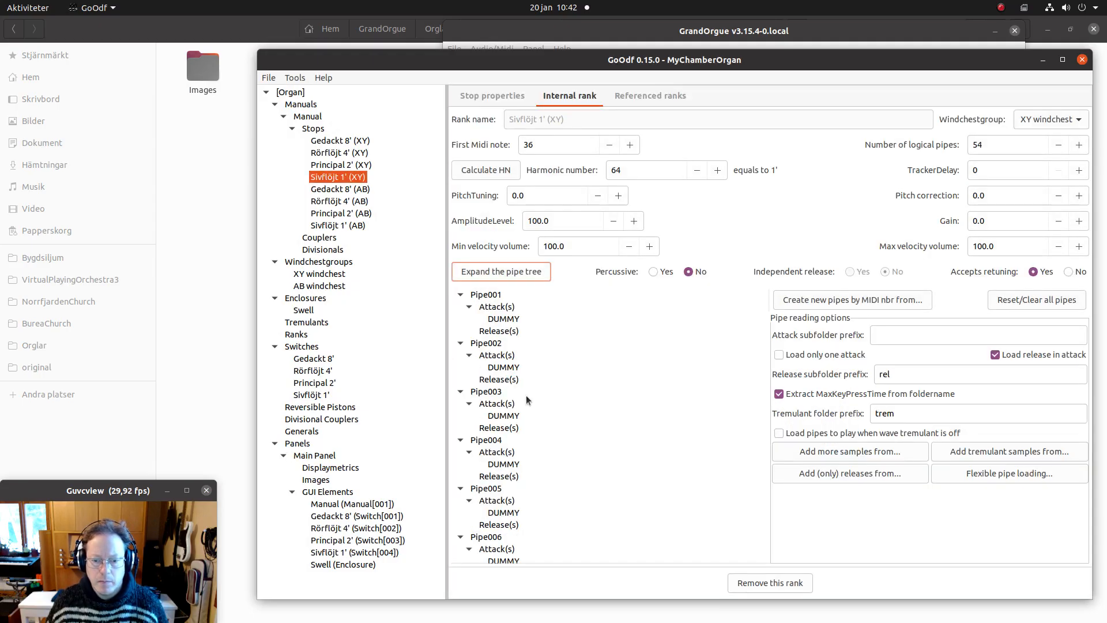
scroll(548, 440, "down", 10)
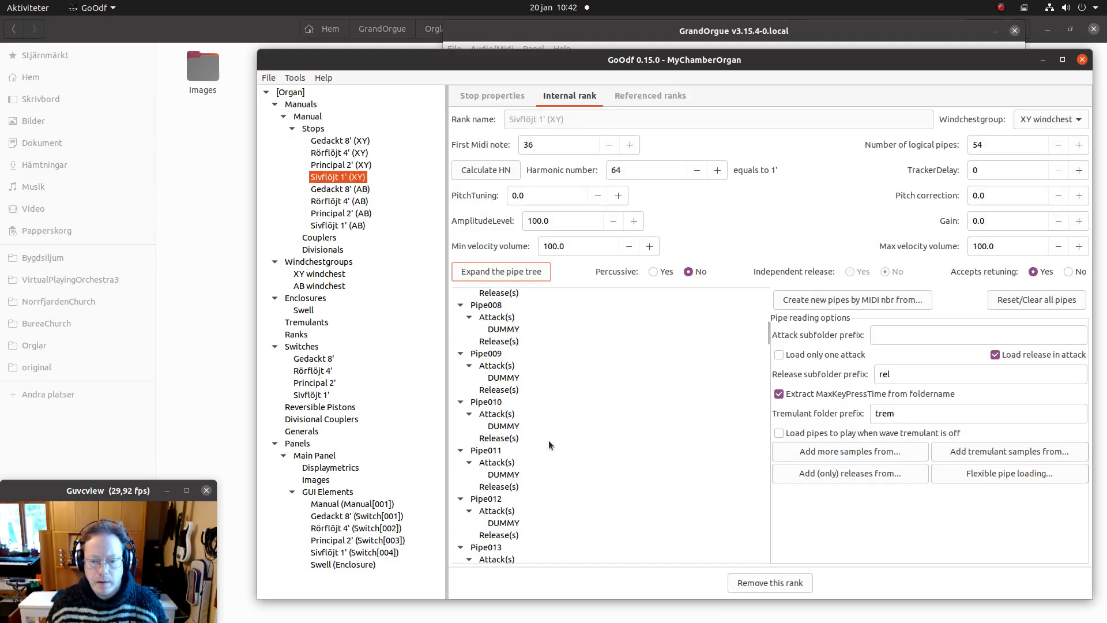
scroll(679, 395, "down", 1)
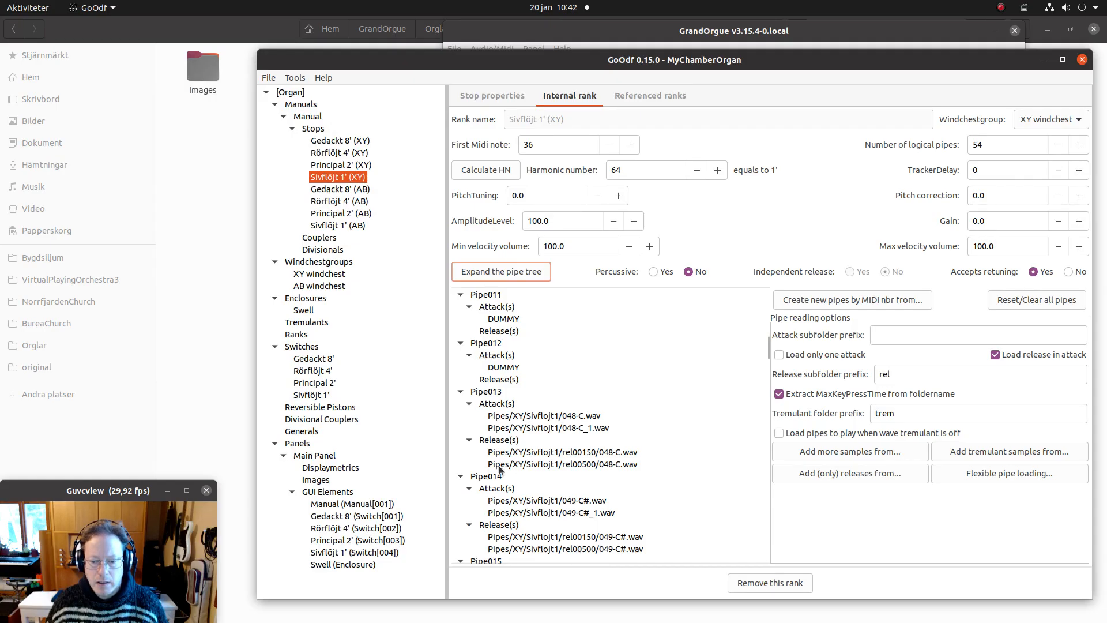
left_click(510, 418)
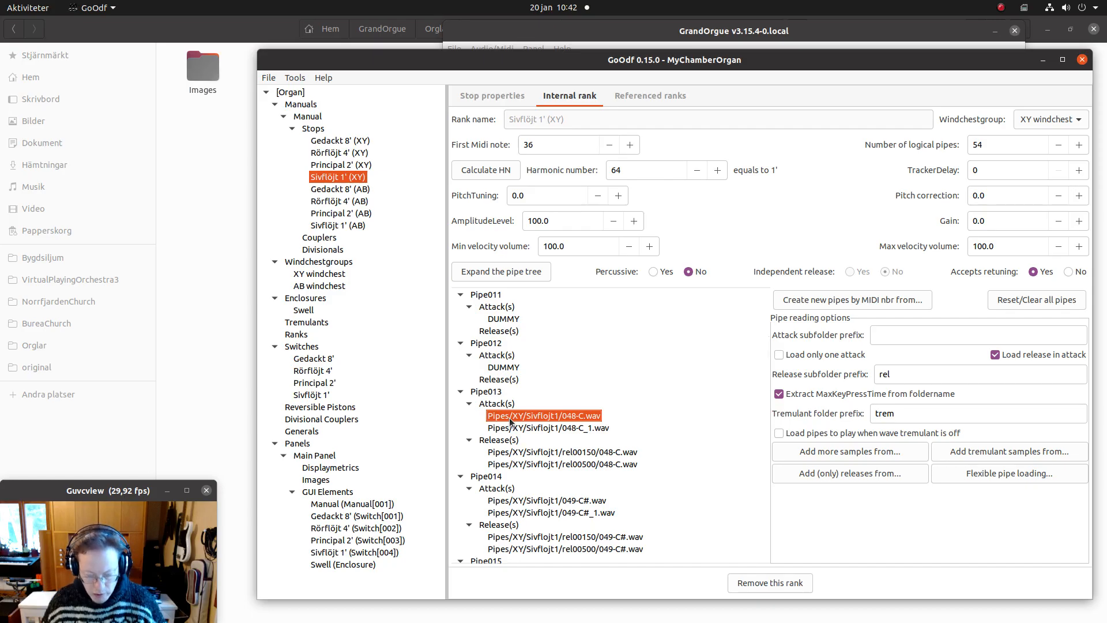
double_click(509, 417)
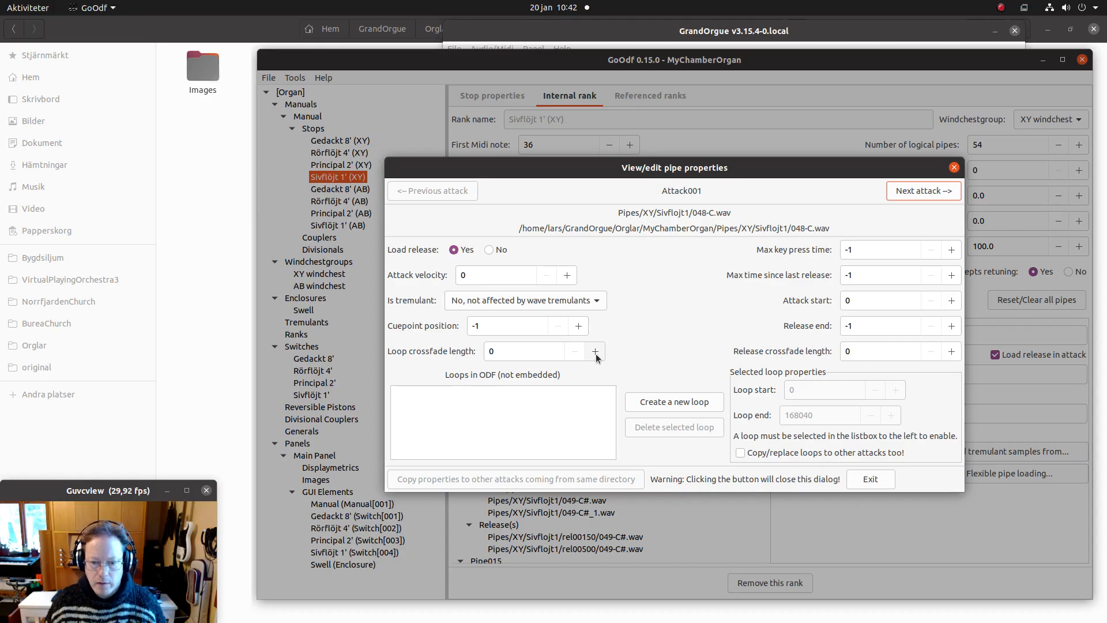
left_click(510, 349)
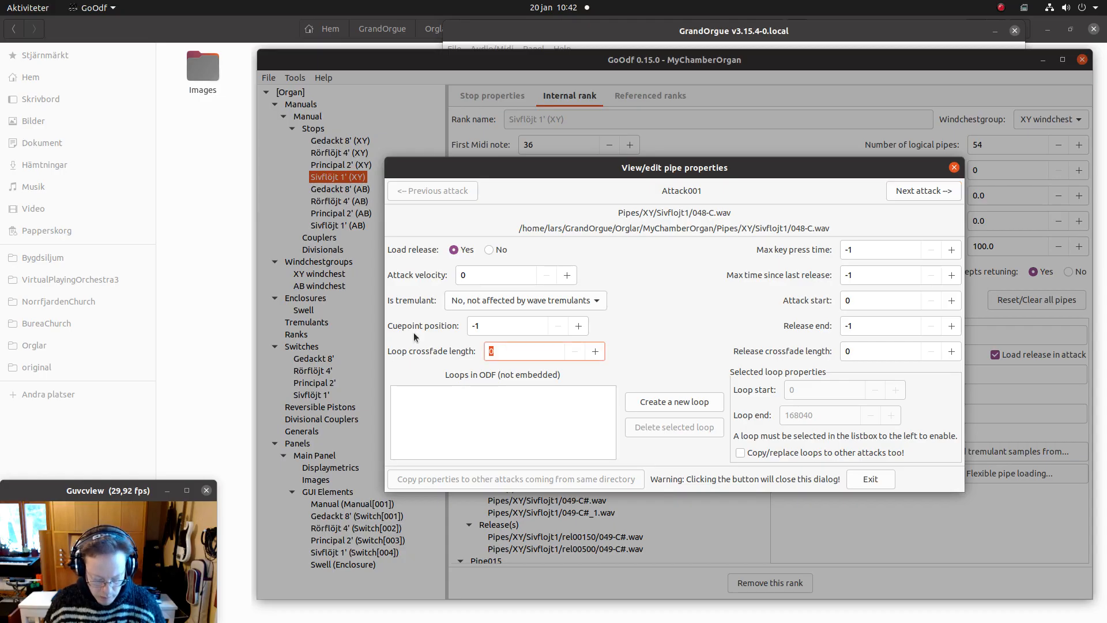
type("12")
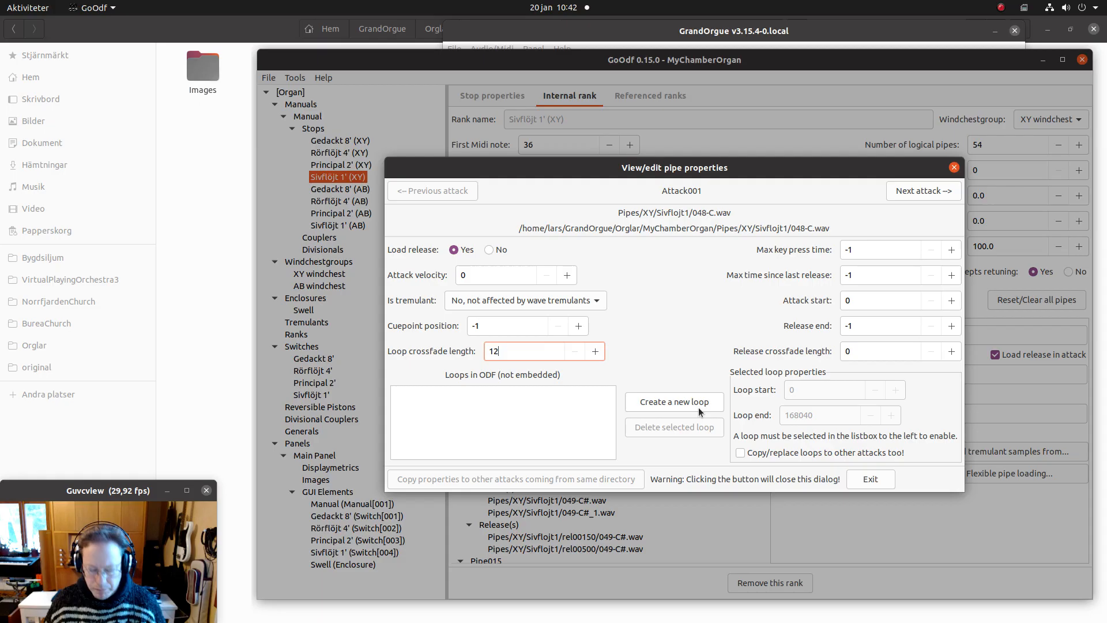
key("Tab")
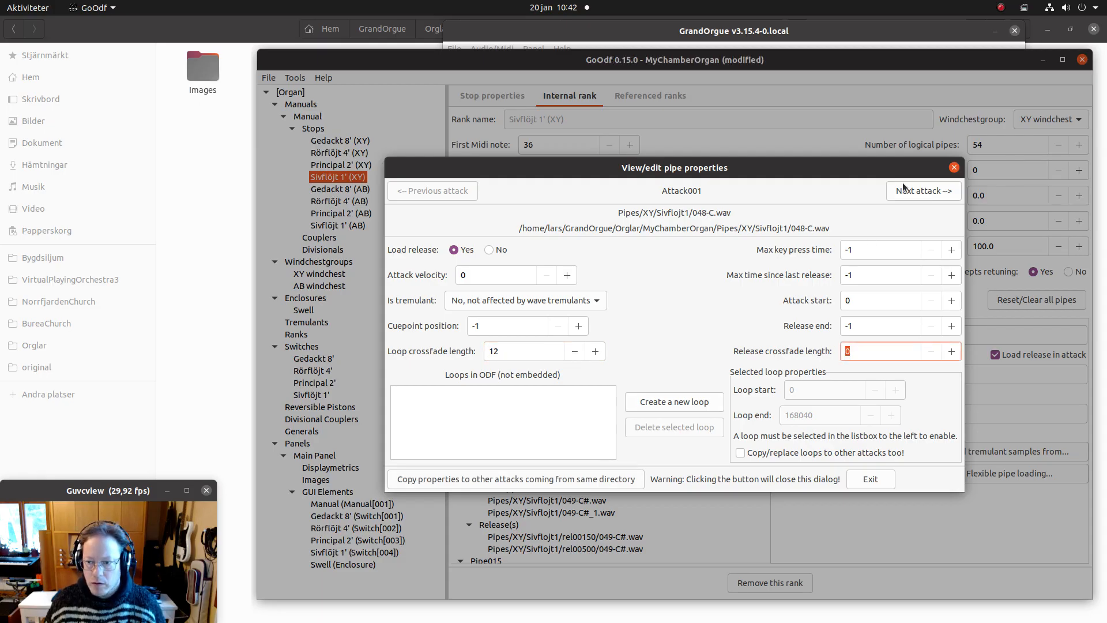
left_click(903, 186)
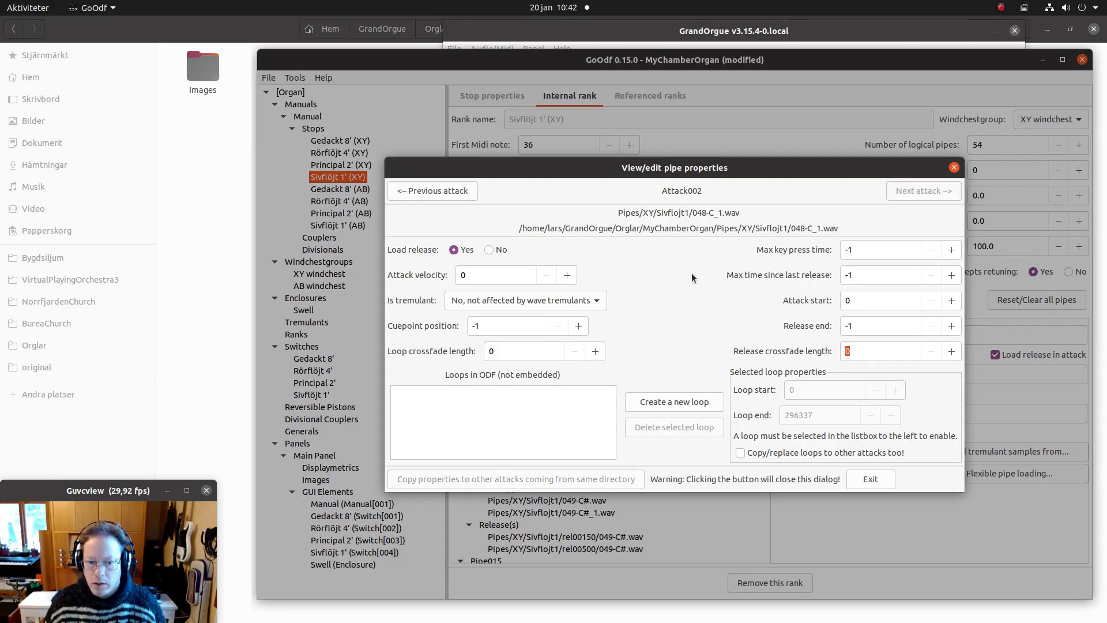
left_click(500, 356)
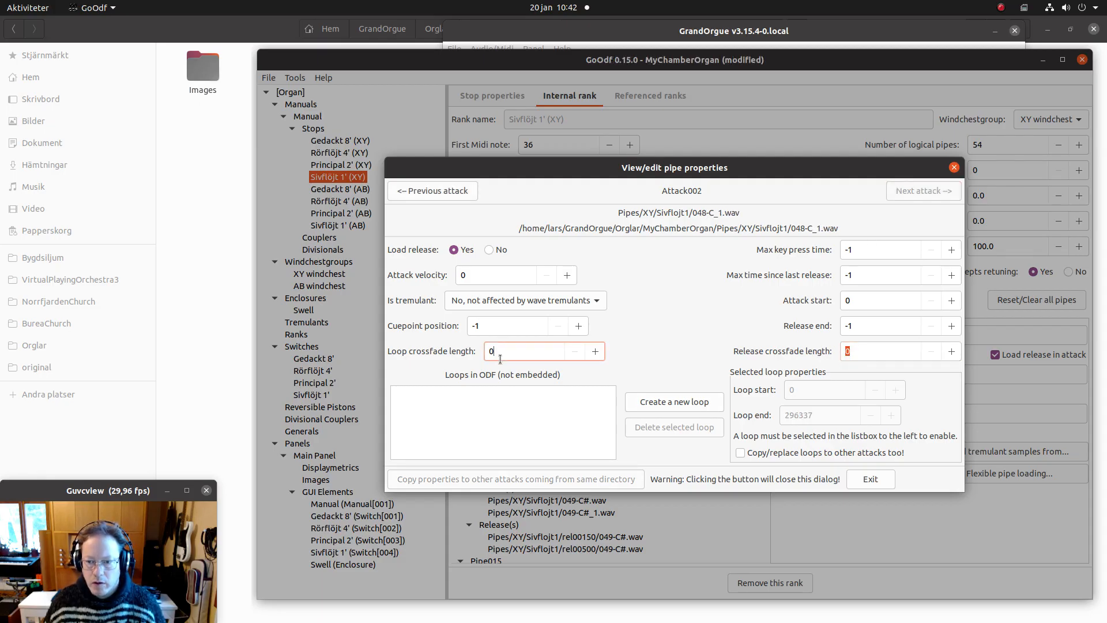
left_click(444, 189)
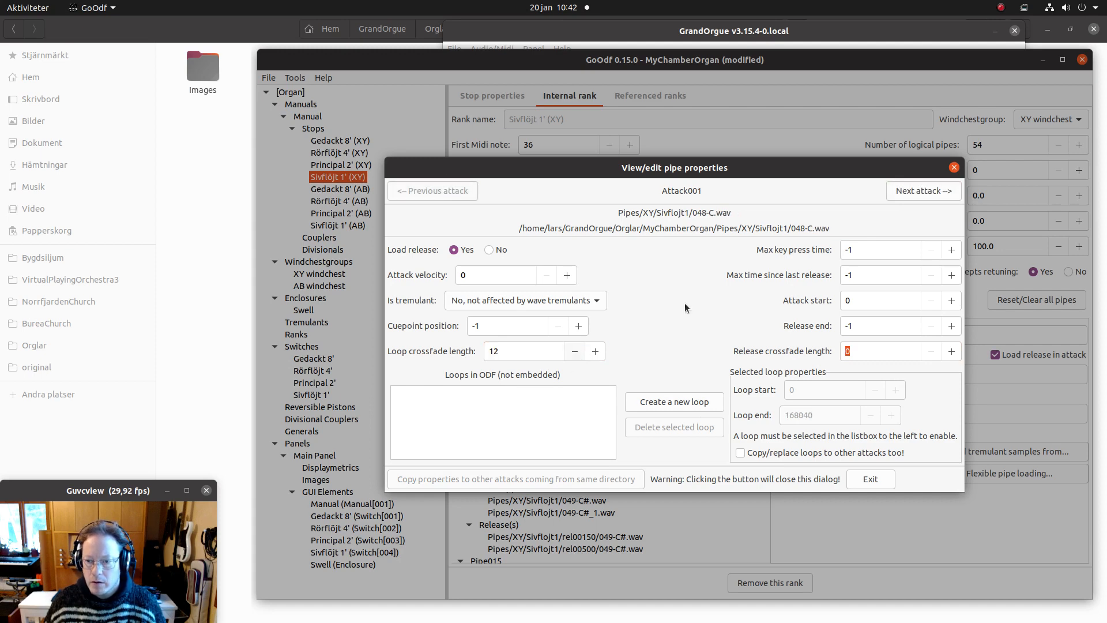
left_click_drag(547, 350, 380, 334)
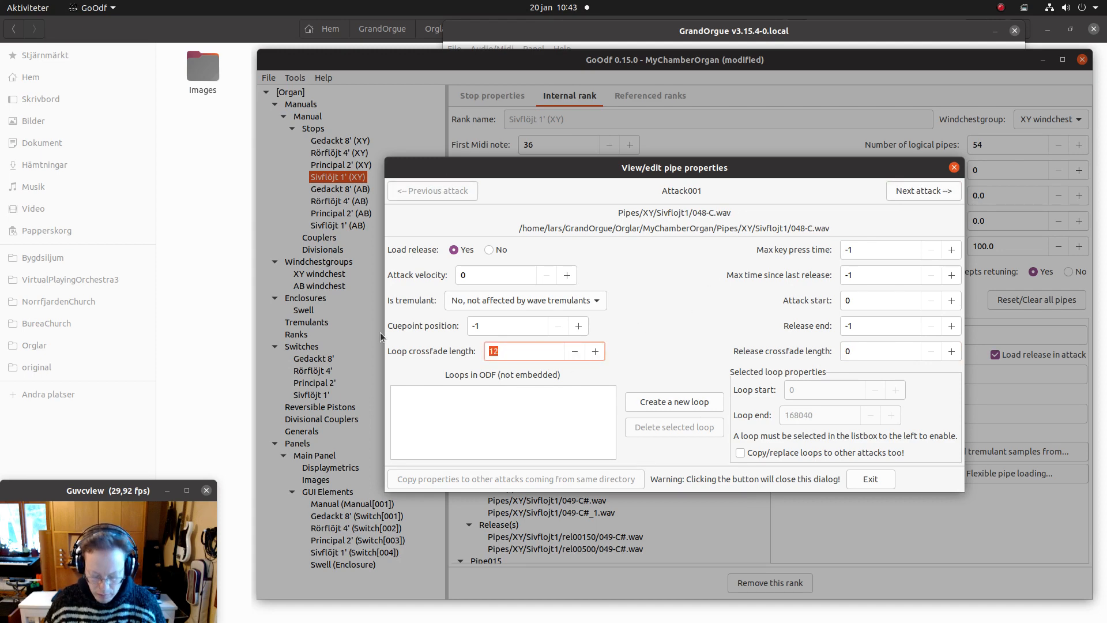
type("0")
key("Tab")
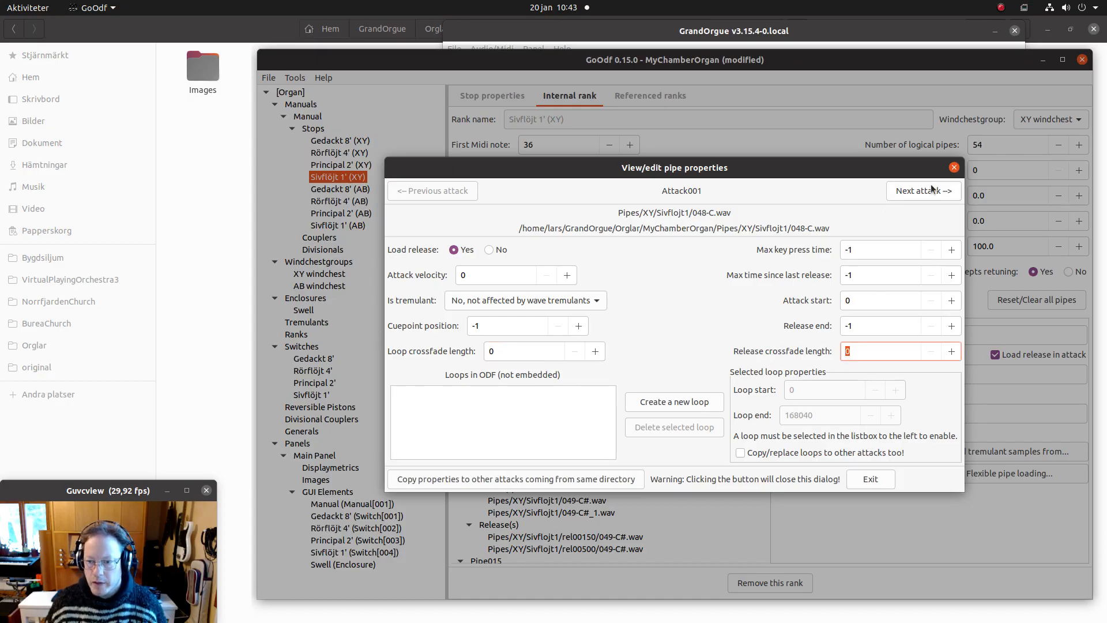
left_click(954, 167)
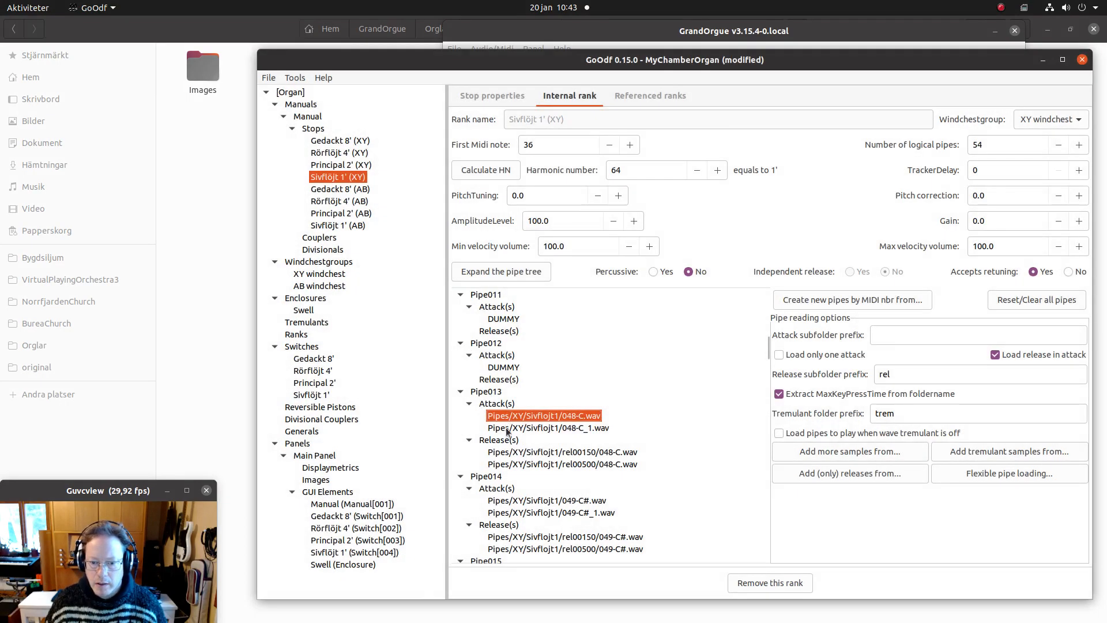
Set the loop crossfade length of Pipe014's first attack, 049-C#.wav, to 12.
left_click(485, 478)
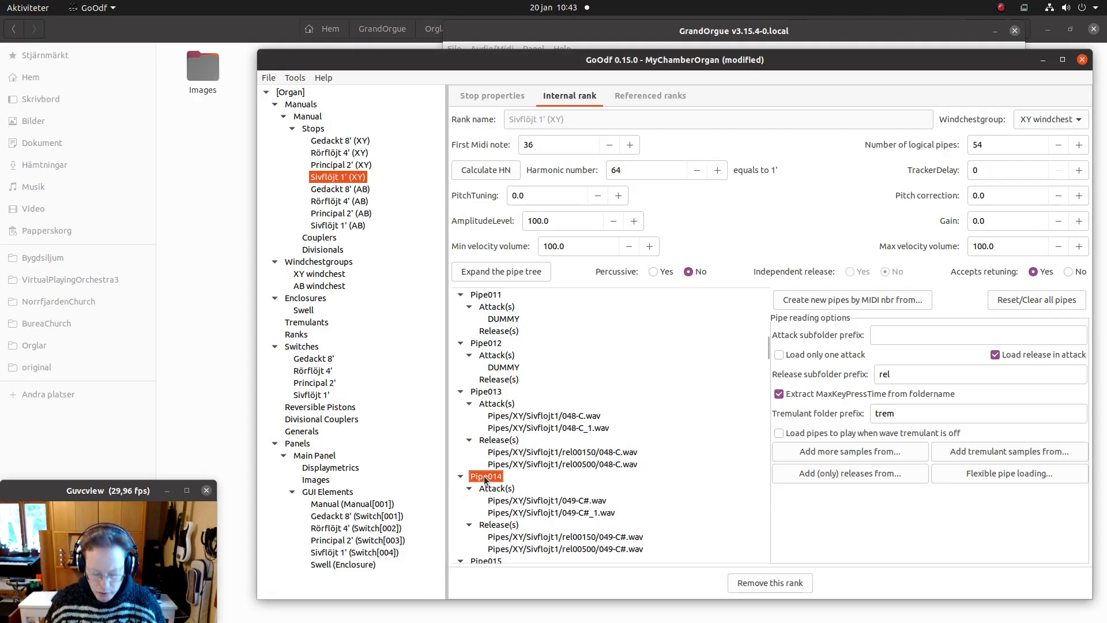
left_click(505, 502)
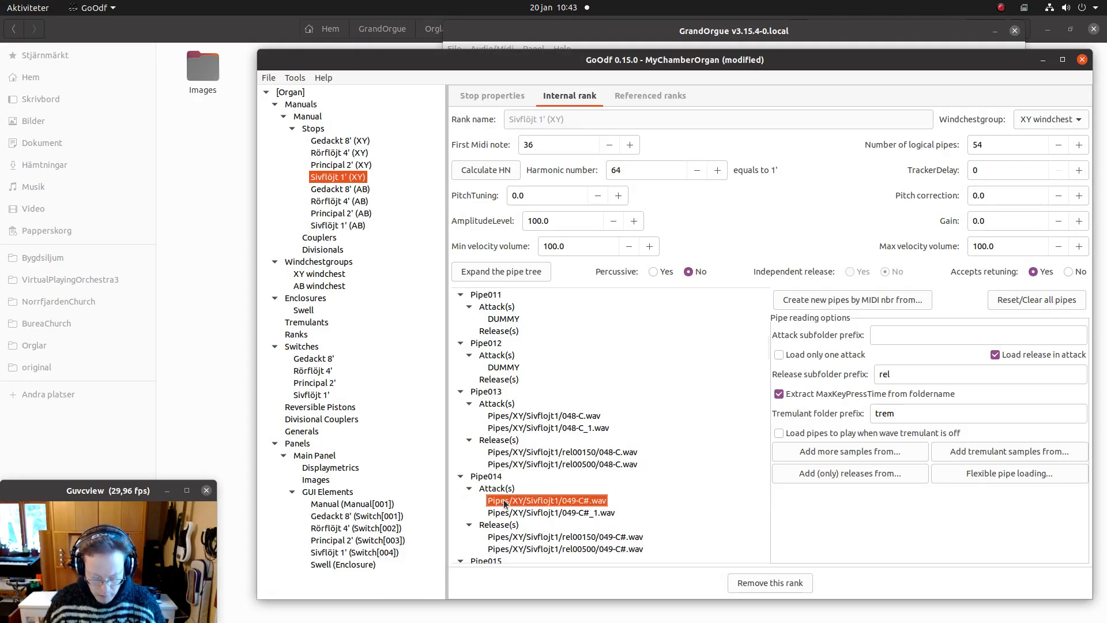
double_click(505, 502)
double_click(533, 351)
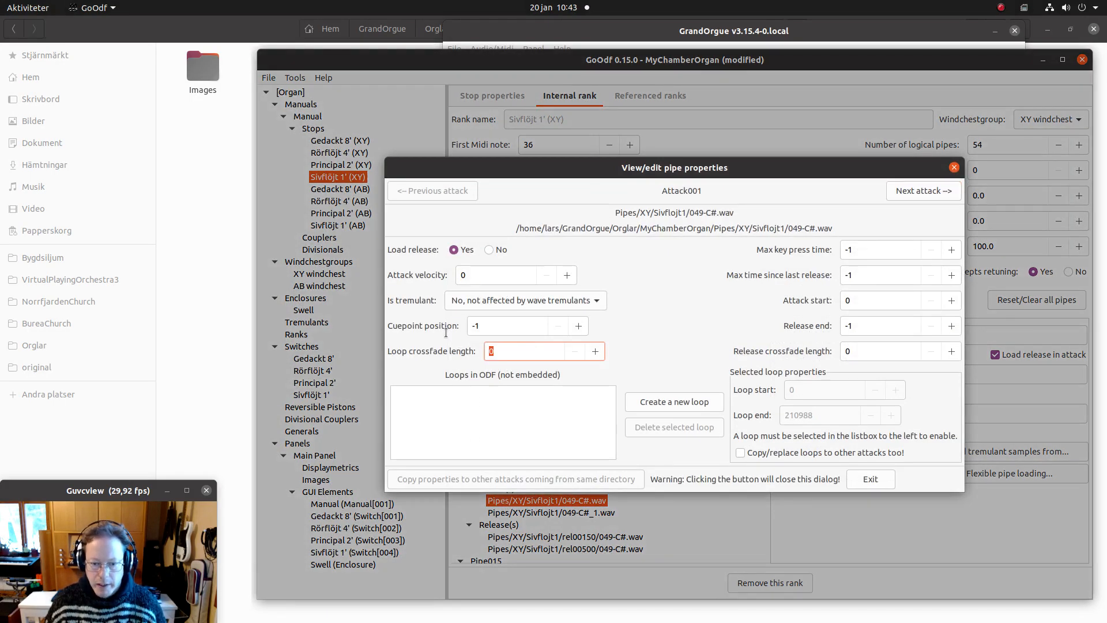
type("12")
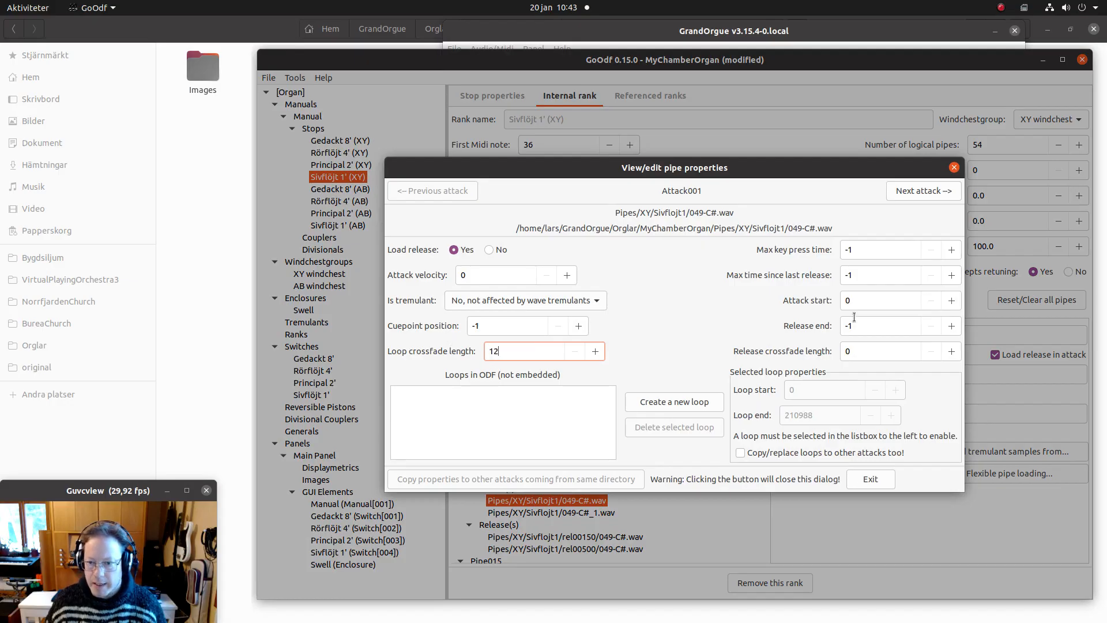
key("Tab")
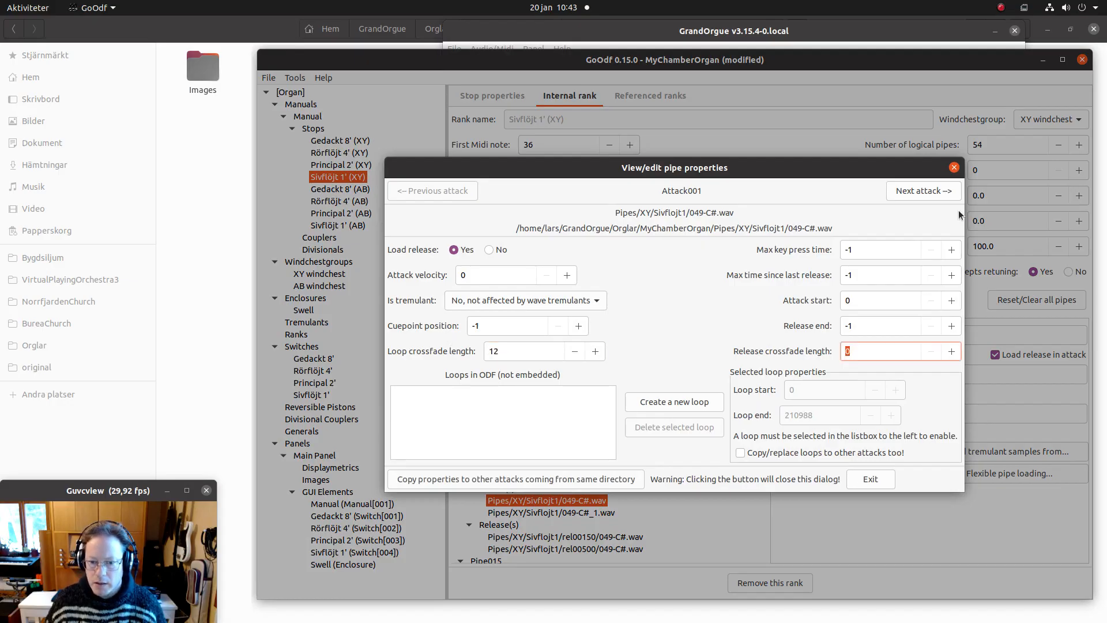
Set the loop crossfade length of Pipe014's second attack, 049-C#_1.wav, to 12 and close the pipe properties.
left_click(905, 196)
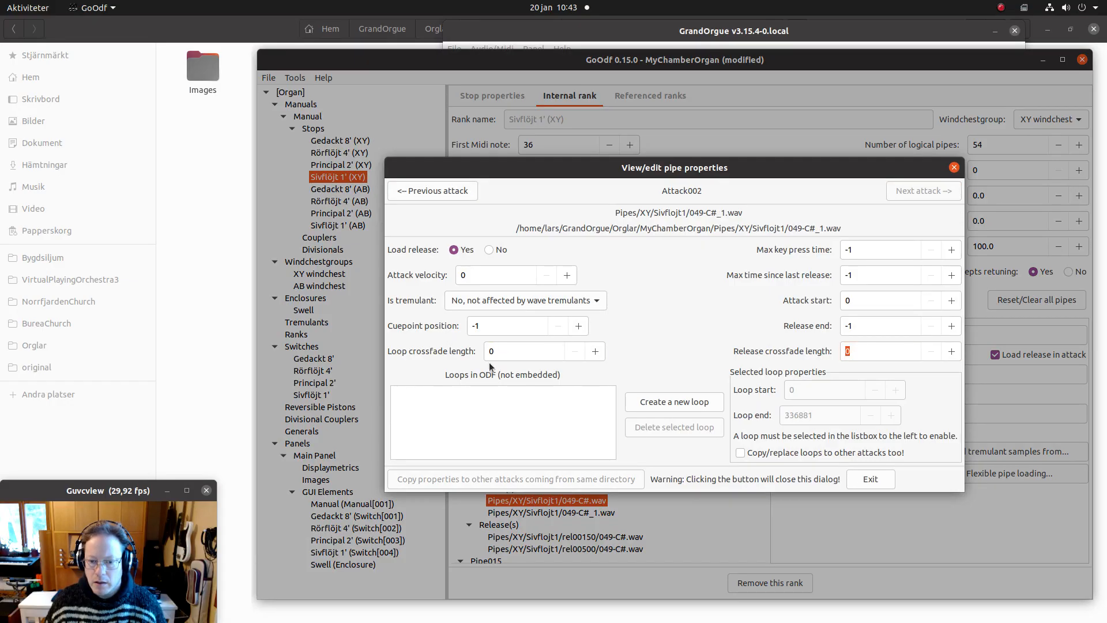
double_click(507, 351)
type("12")
key("Tab")
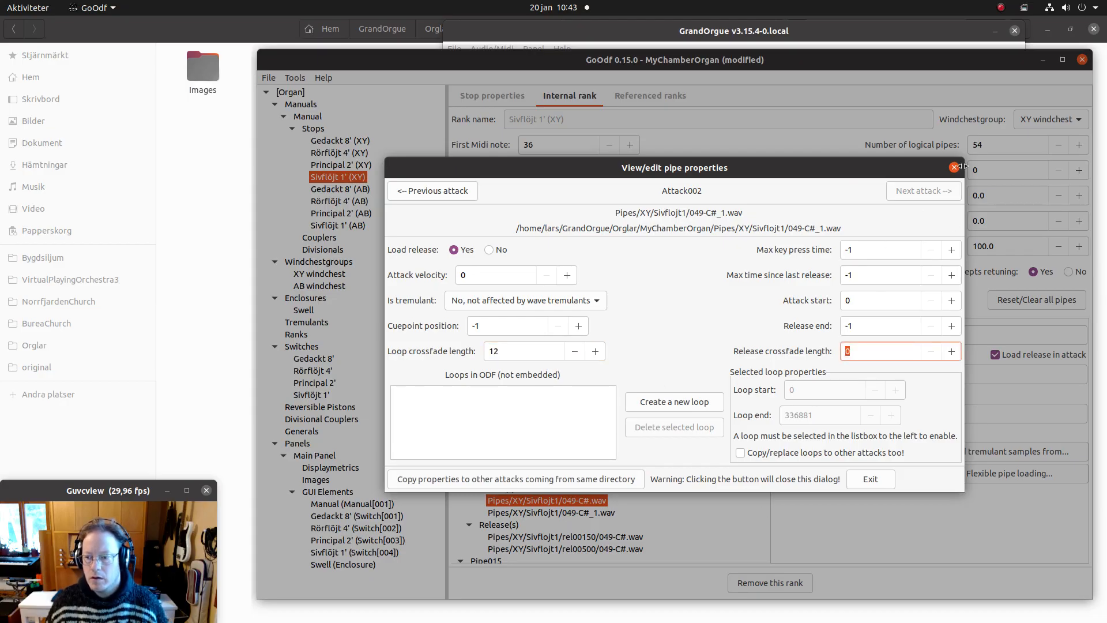
left_click(864, 479)
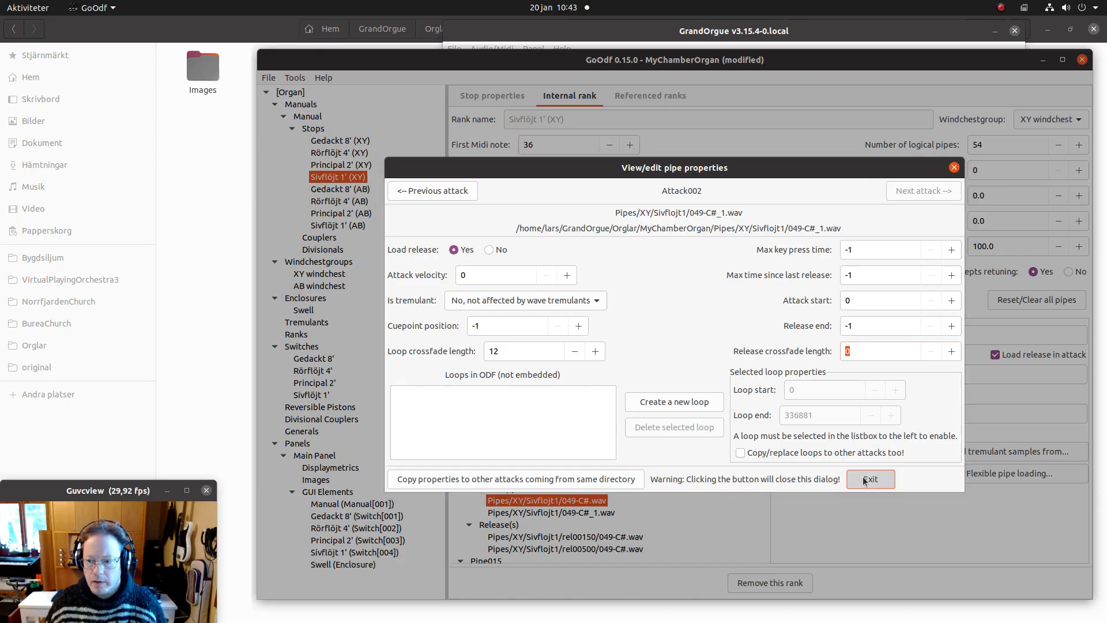
Recheck the pipe properties of 049-C#_1.wav, then write the ODF.
left_click(586, 513)
double_click(586, 513)
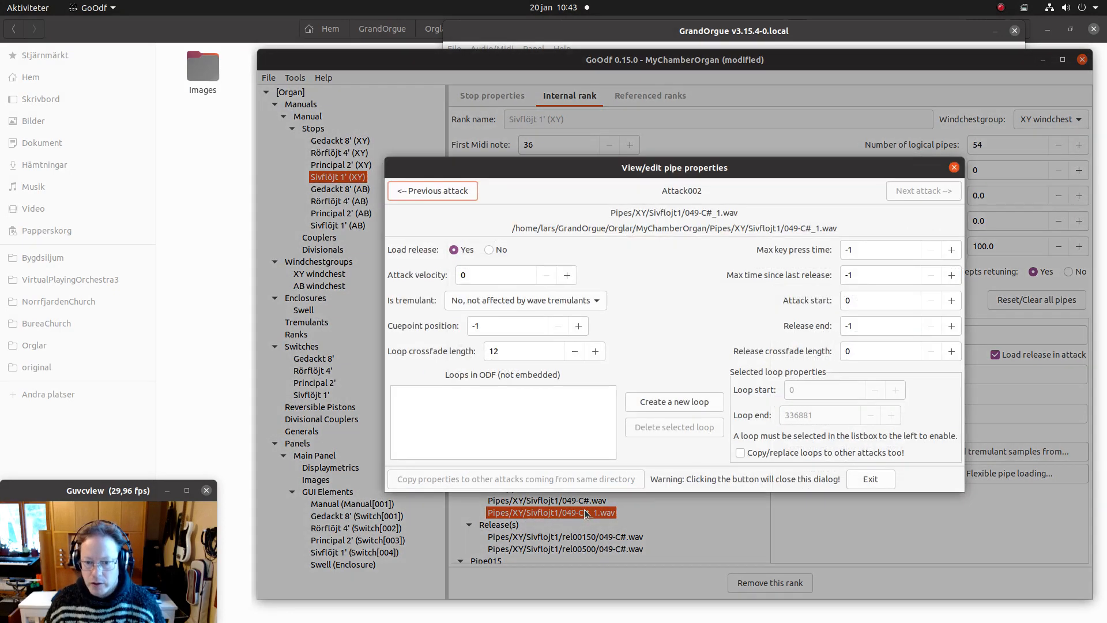
left_click(953, 169)
left_click(266, 78)
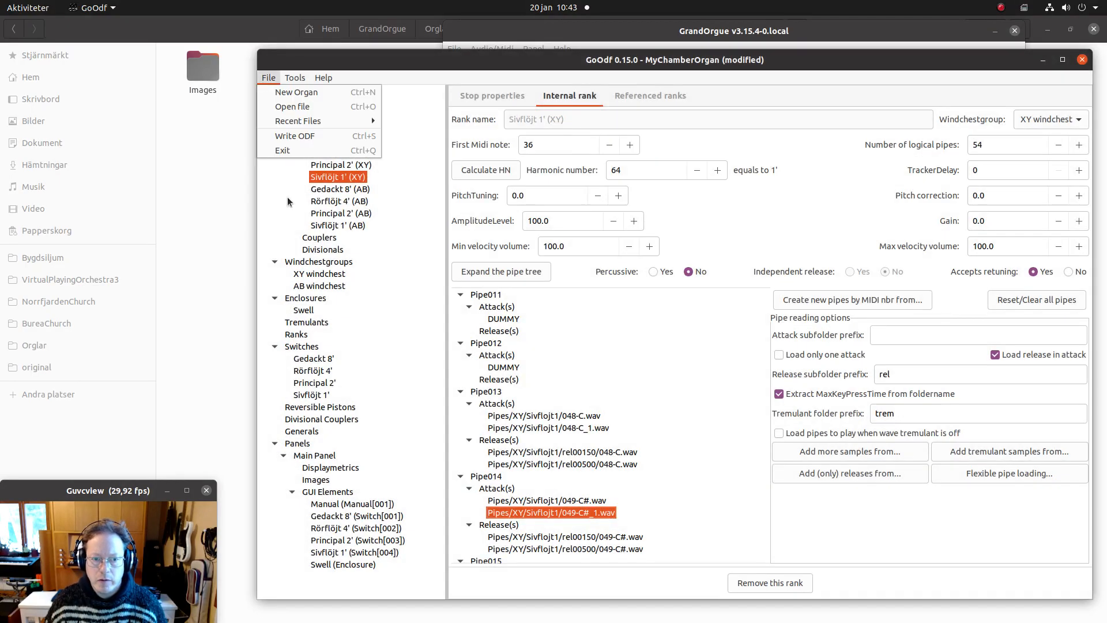
left_click(288, 135)
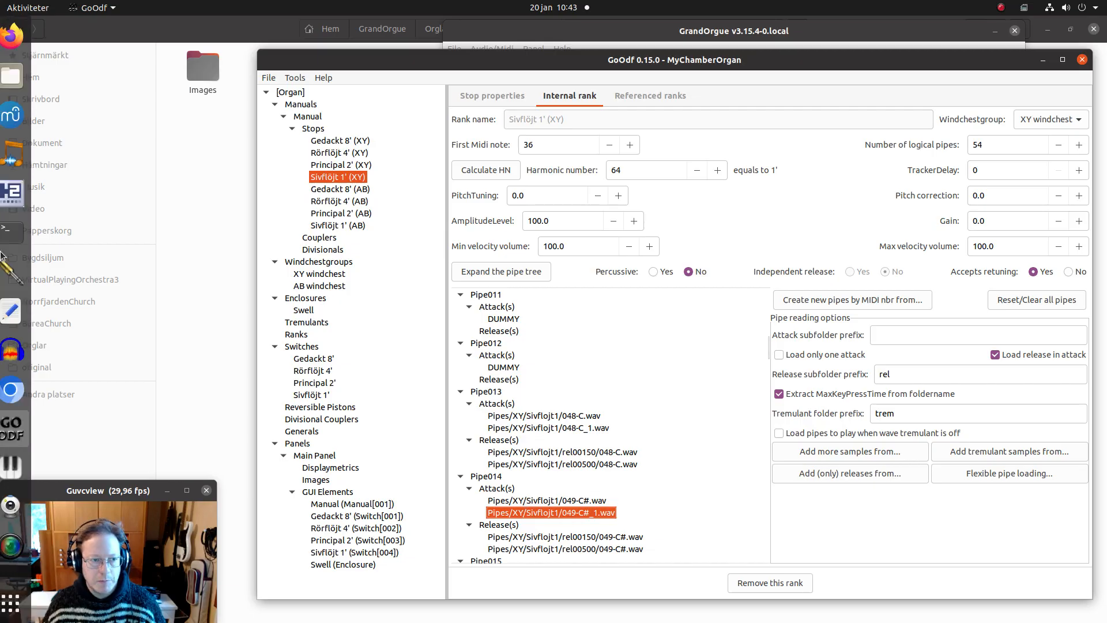
Switch to GrandOrgue, open the organ definition in the MyChamberOrgan folder, and engage the Sivflöjt 1' stop.
mouse_move(3, 447)
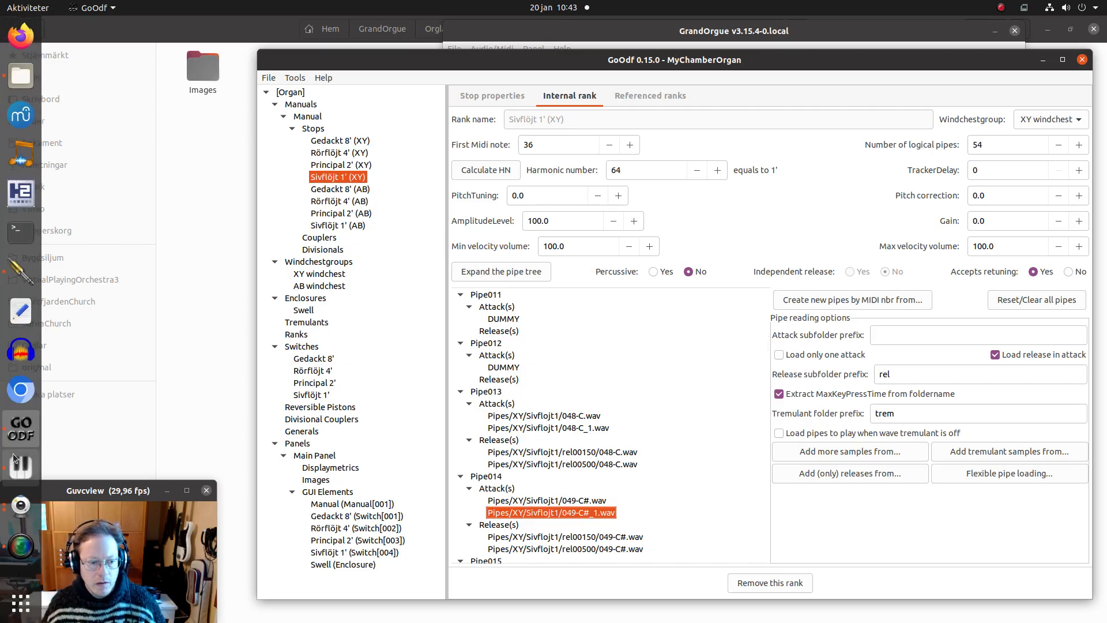
left_click(18, 467)
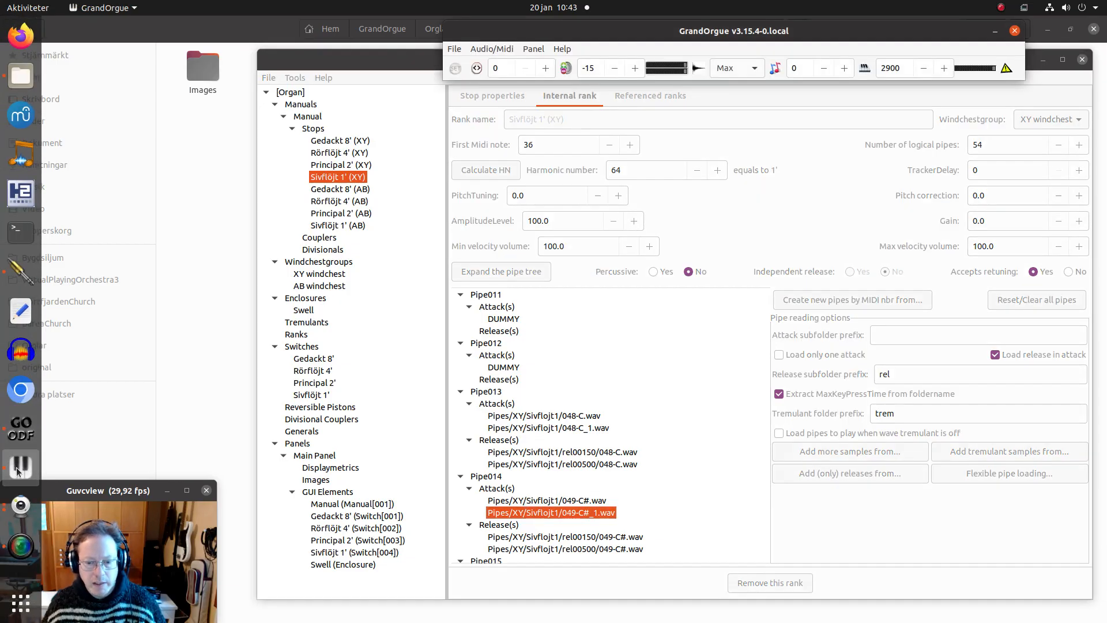
left_click(460, 50)
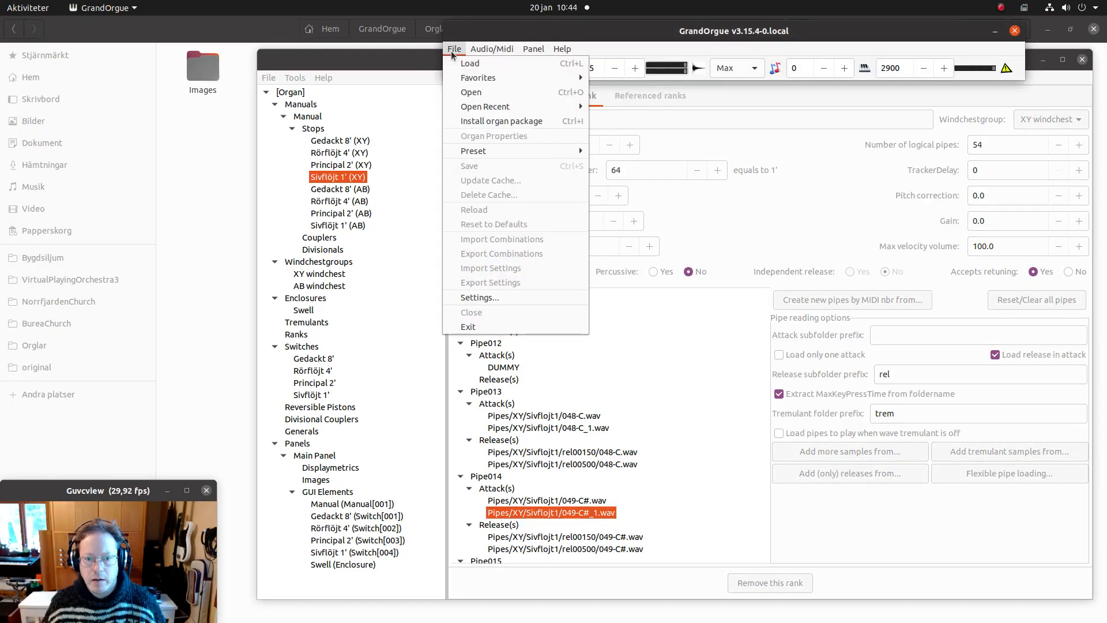
left_click(471, 92)
scroll(612, 334, "down", 5)
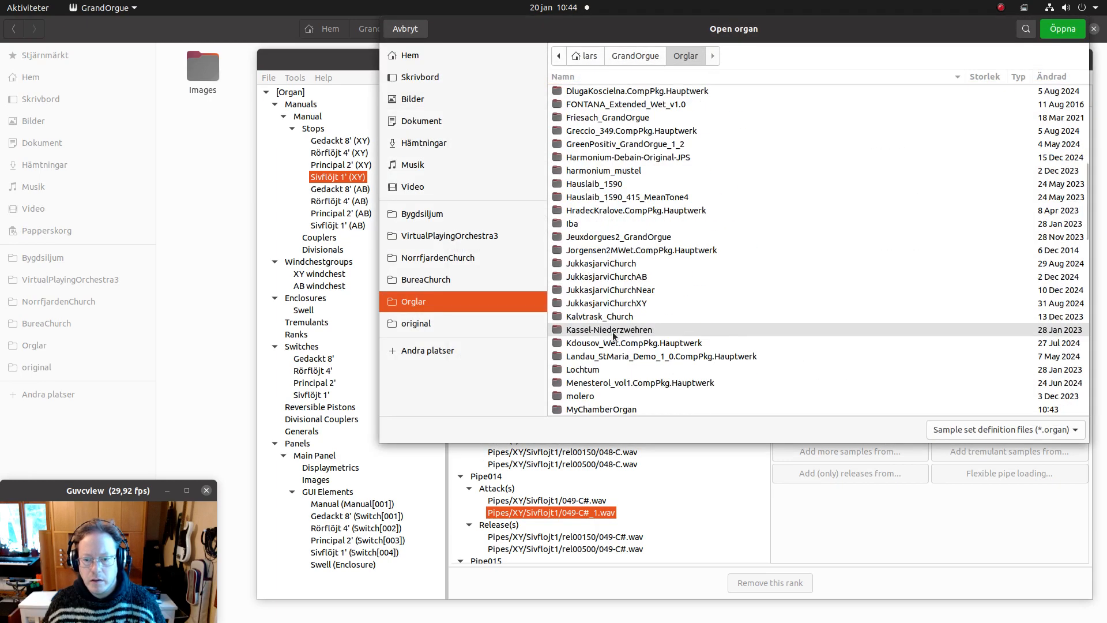
scroll(613, 335, "down", 5)
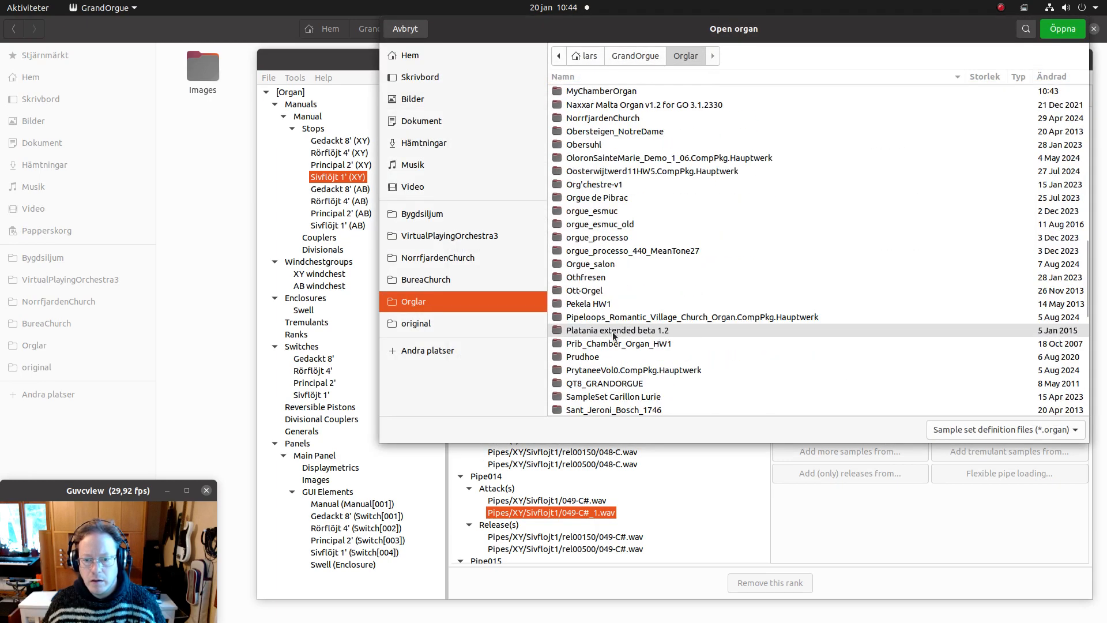
left_click(613, 92)
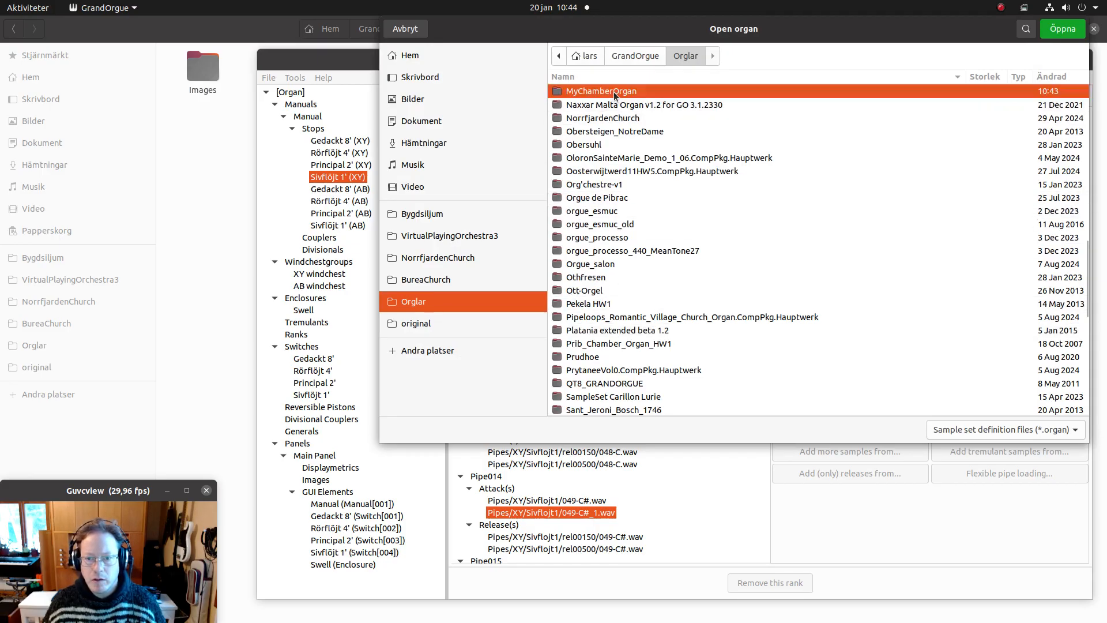
double_click(613, 91)
double_click(600, 133)
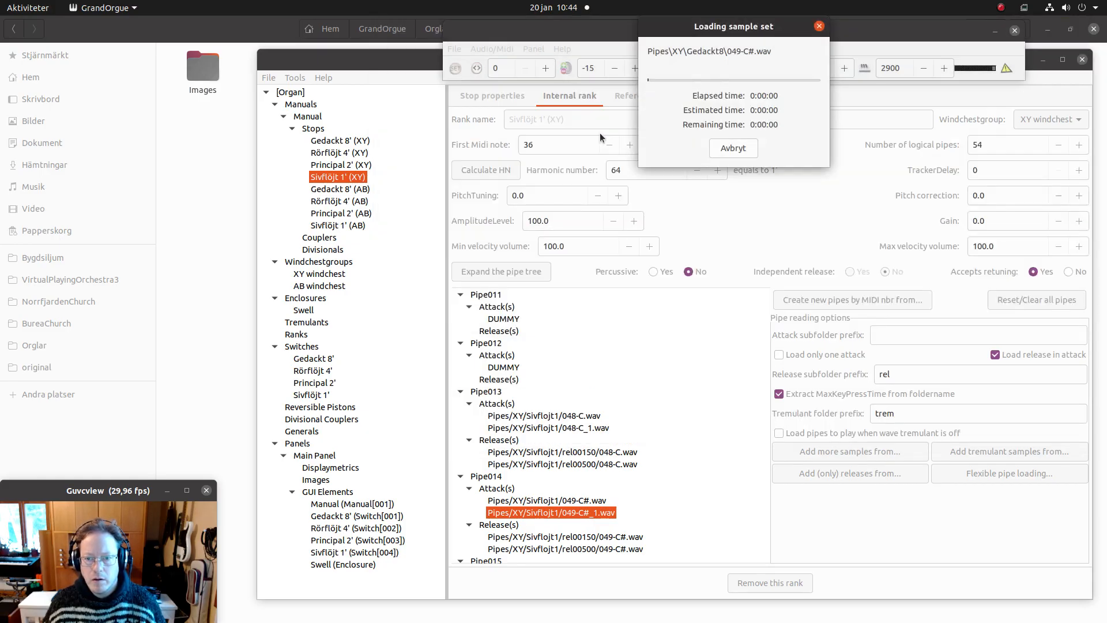
left_click(79, 267)
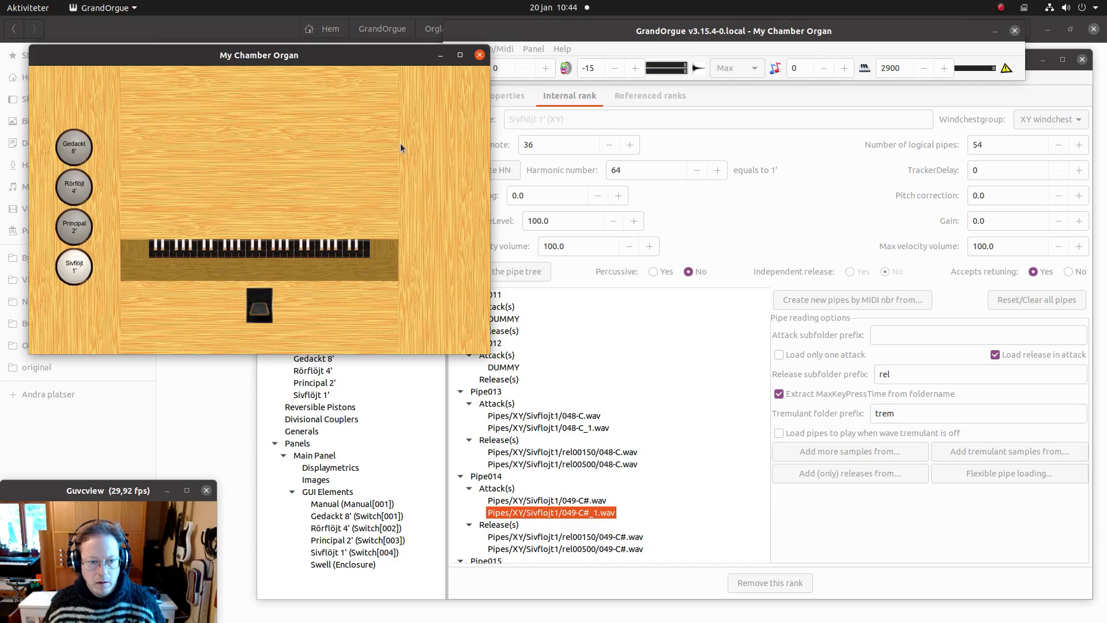
Set the AB windchest's amplitude to 0.0 in the organ settings, apply it, and return to the organ panel.
left_click(611, 30)
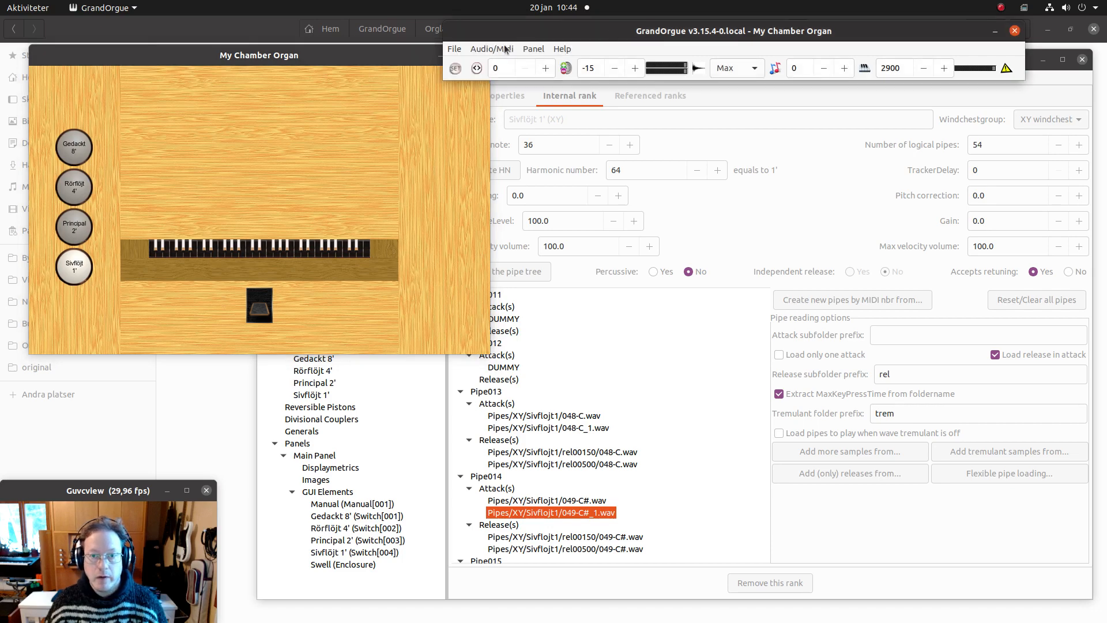
left_click(491, 48)
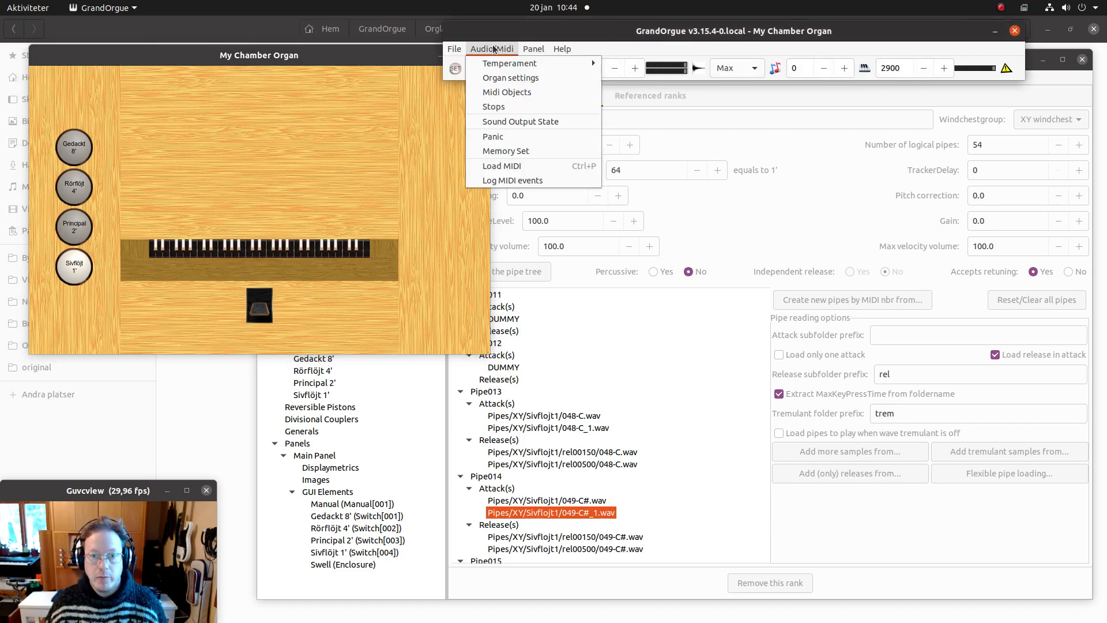
left_click(500, 76)
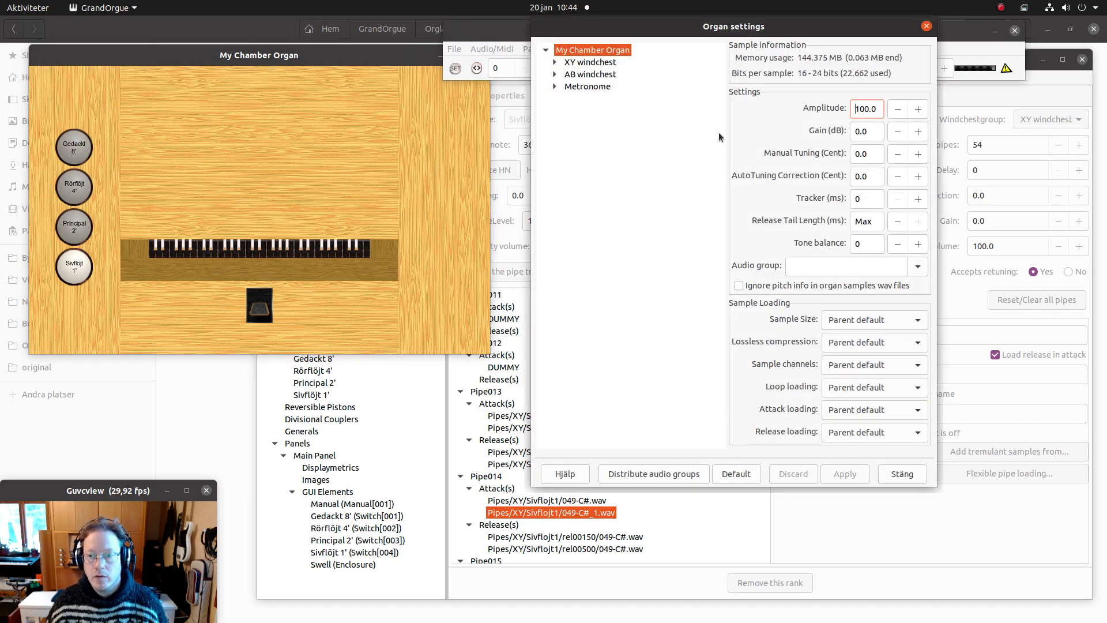
left_click(555, 62)
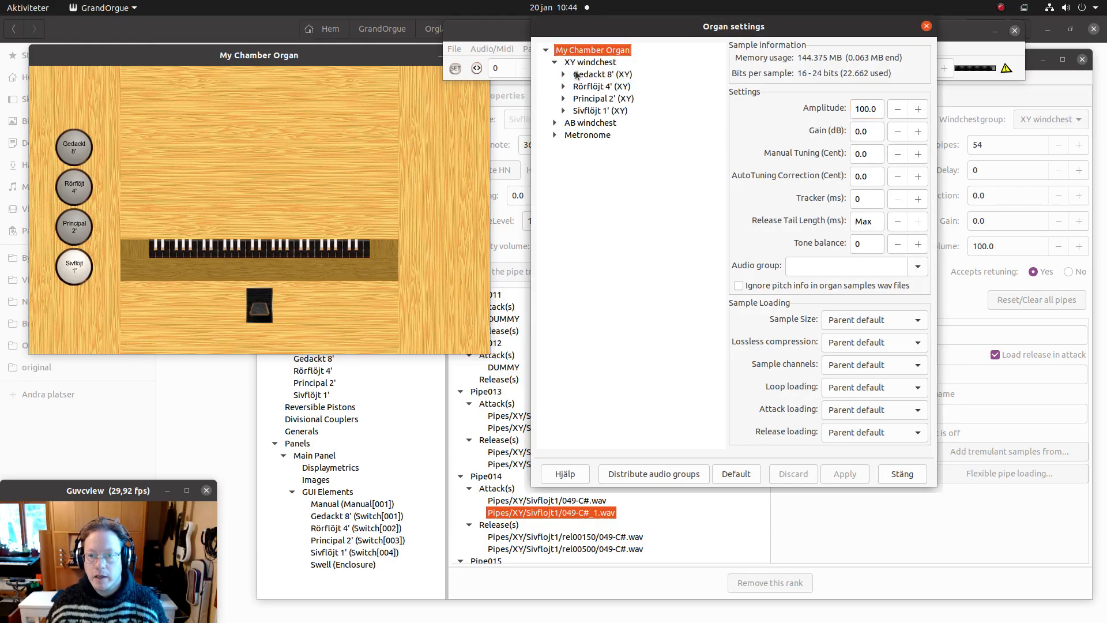
left_click(590, 125)
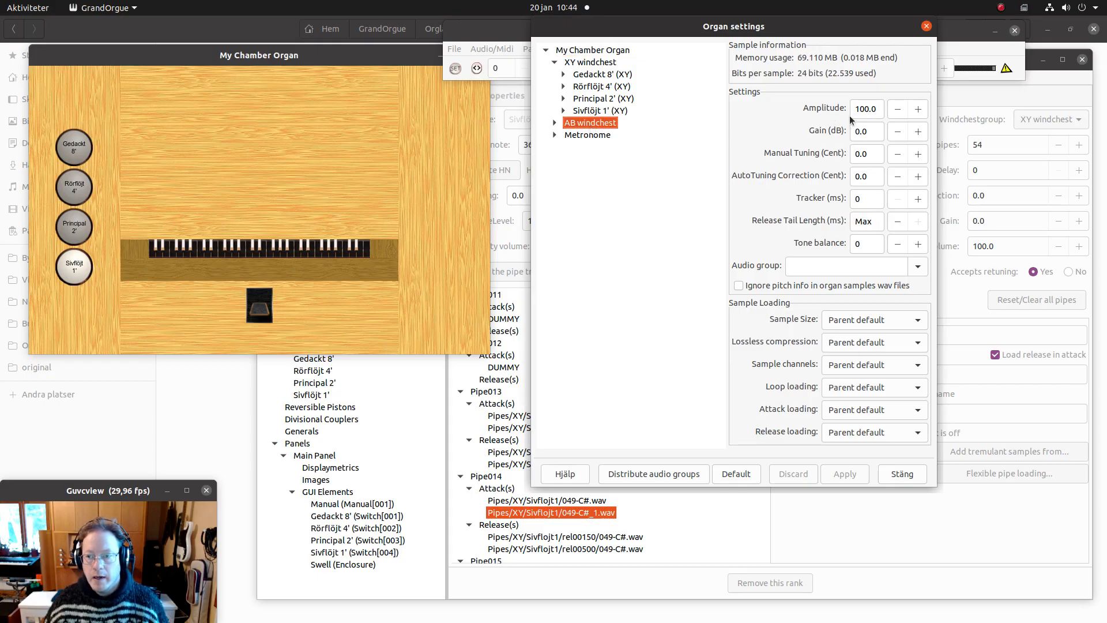
left_click_drag(865, 109, 725, 100)
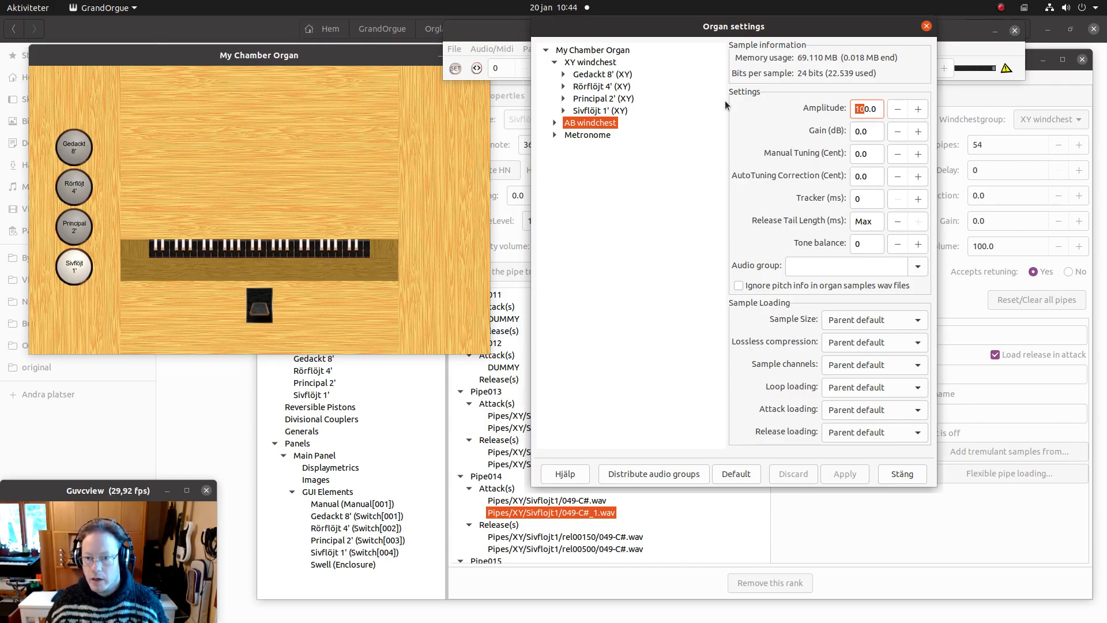
key("BackSpace")
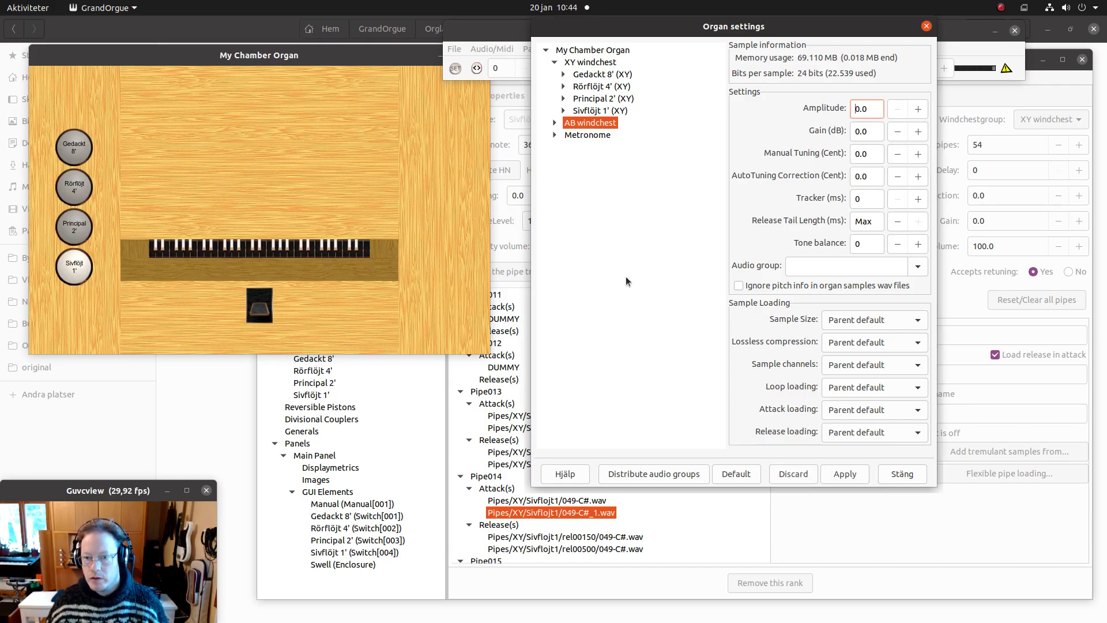
left_click(843, 474)
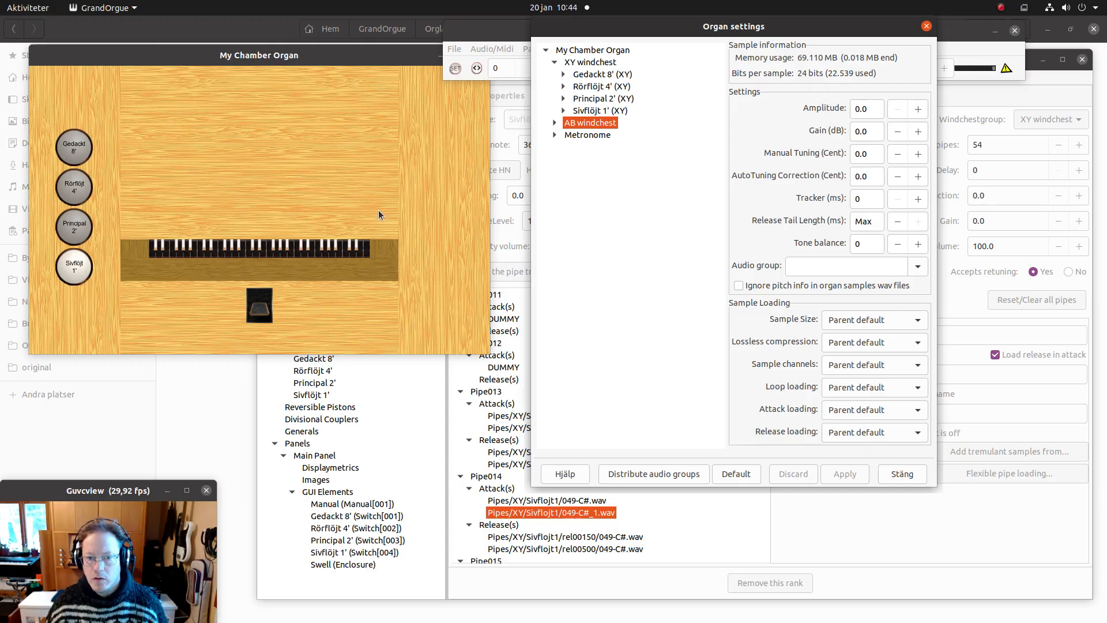
left_click(307, 56)
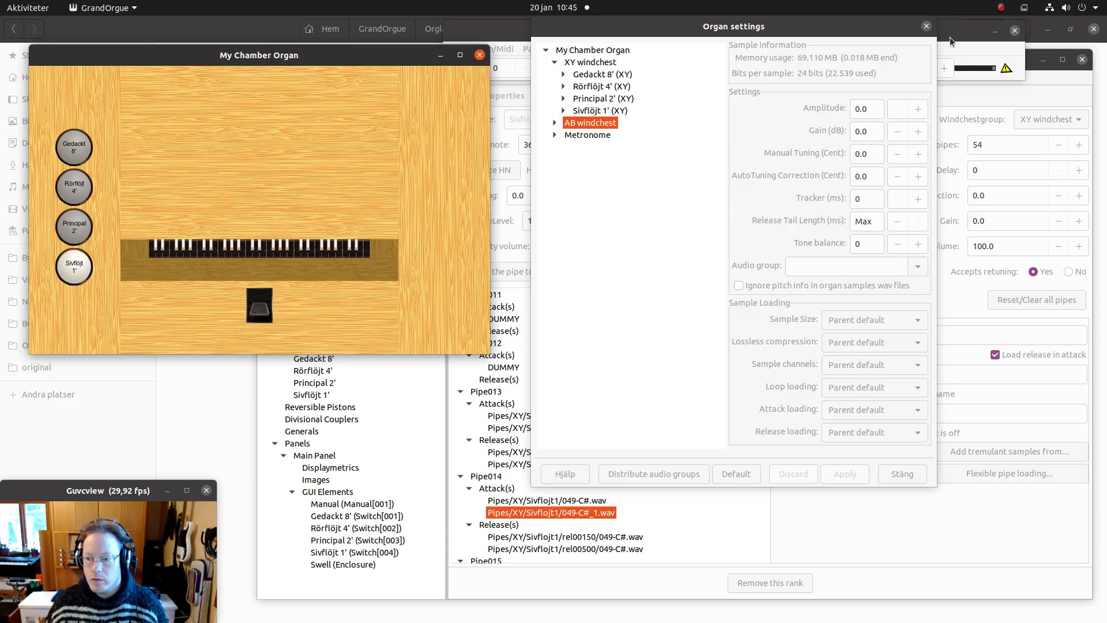
Close the organ settings and the organ without saving the modified settings, and exit GrandOrgue.
left_click(926, 26)
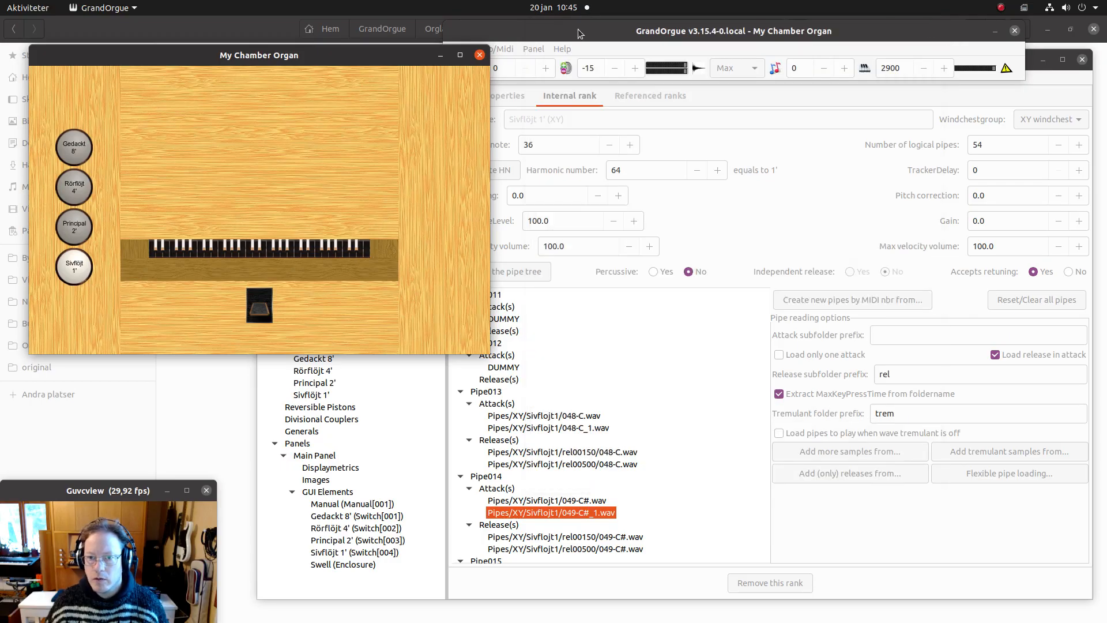
left_click(552, 27)
left_click(454, 49)
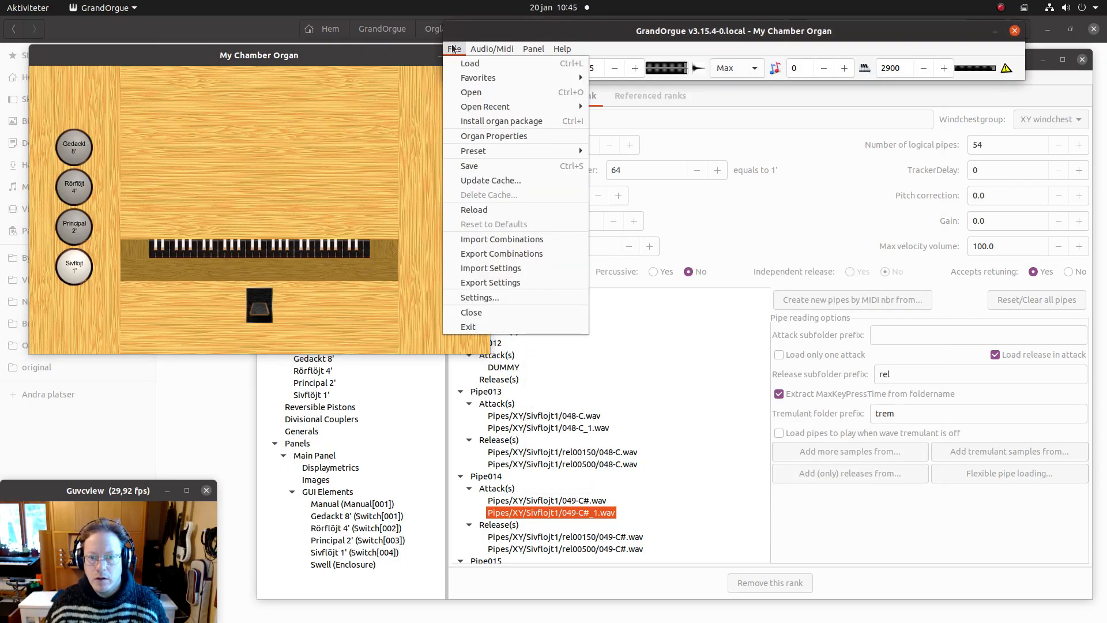
left_click(486, 315)
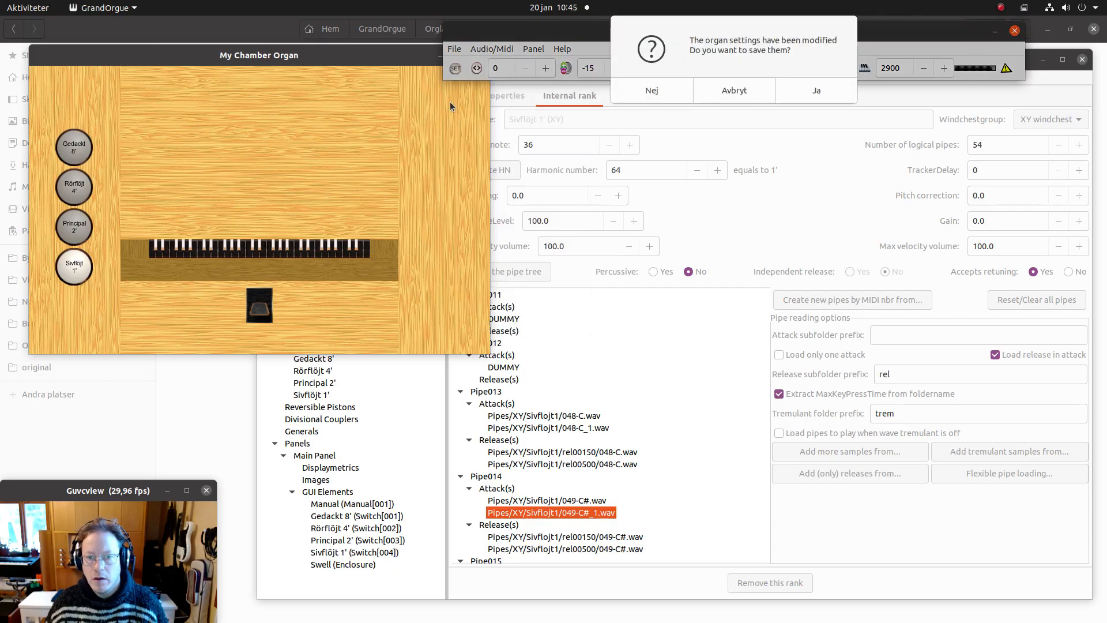
left_click(652, 90)
left_click(458, 49)
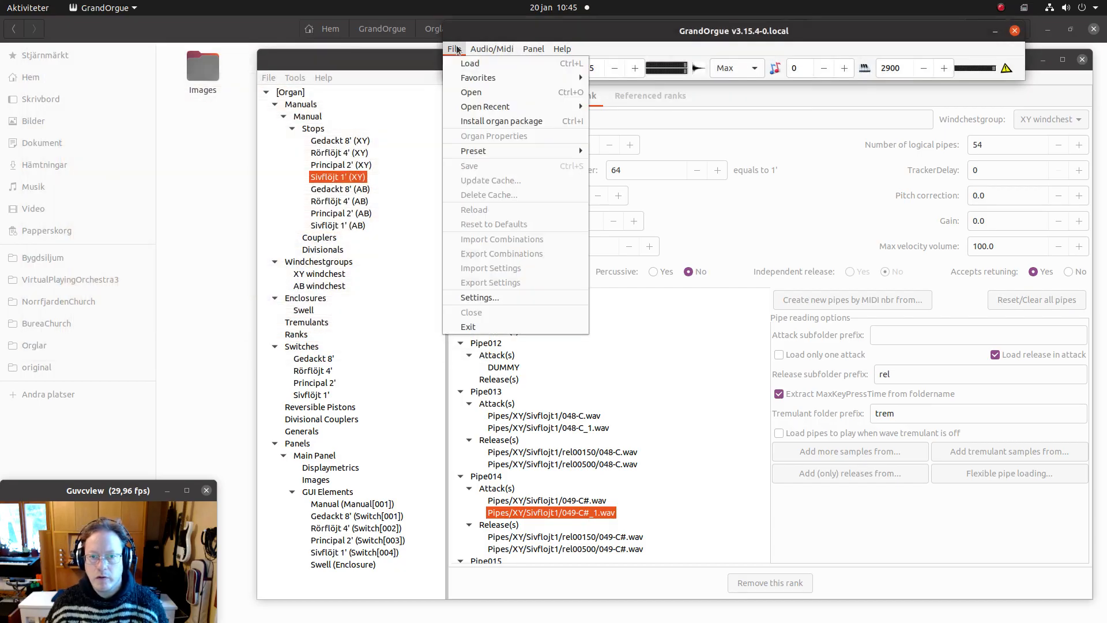
left_click(469, 327)
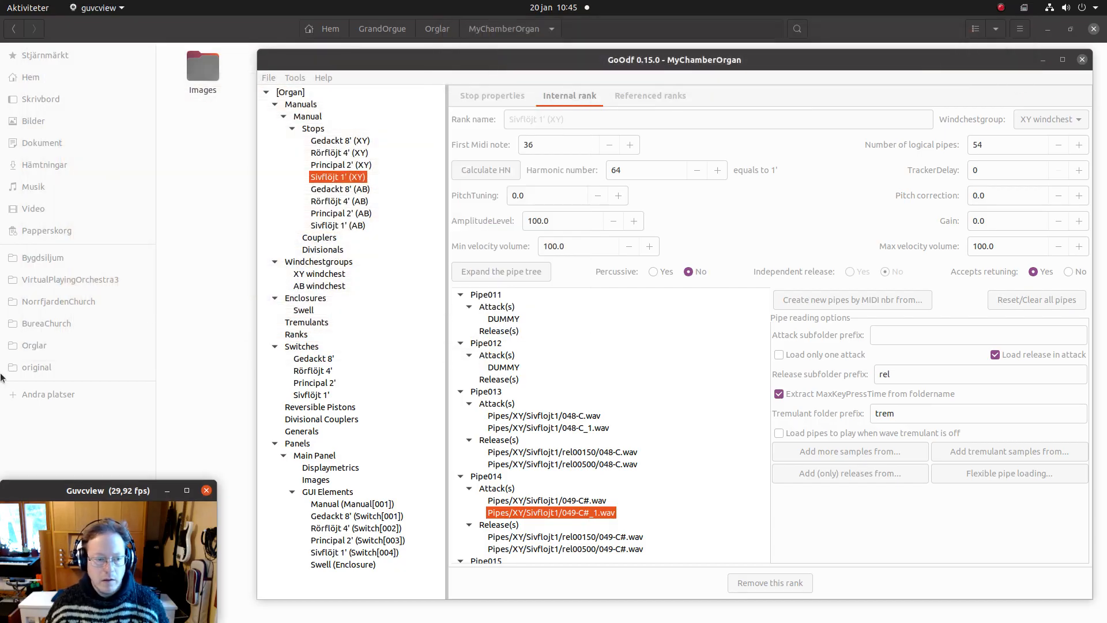
Launch LoopAuditioneer and open the sample folder MyChamberOrgan/Pipes/AB/Sivflojt1.
mouse_move(2, 379)
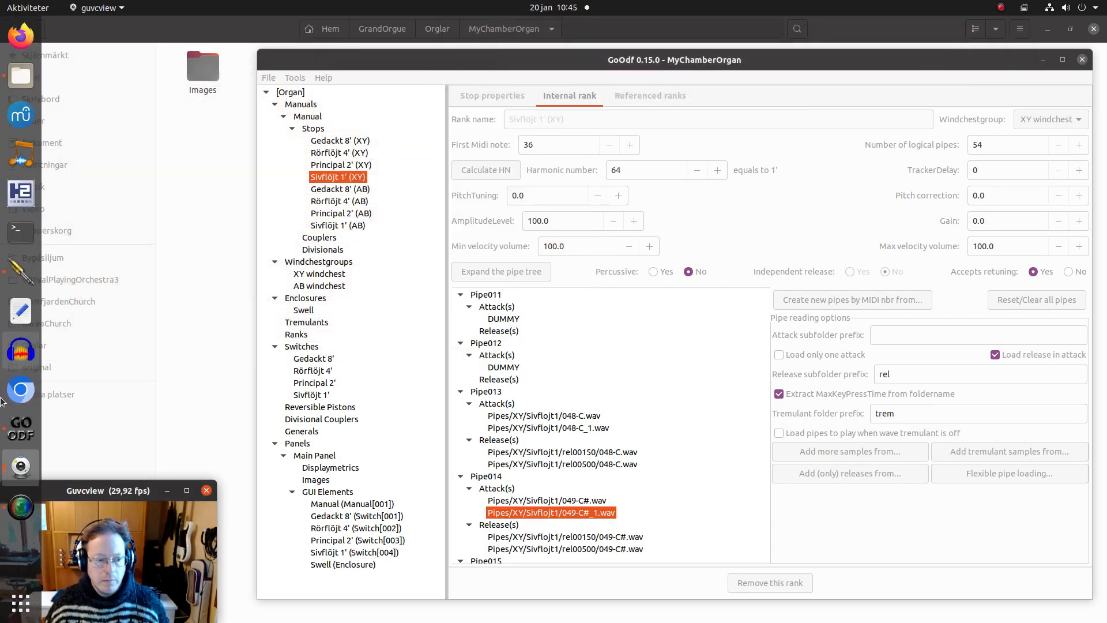
left_click(9, 602)
type("loop")
key("Return")
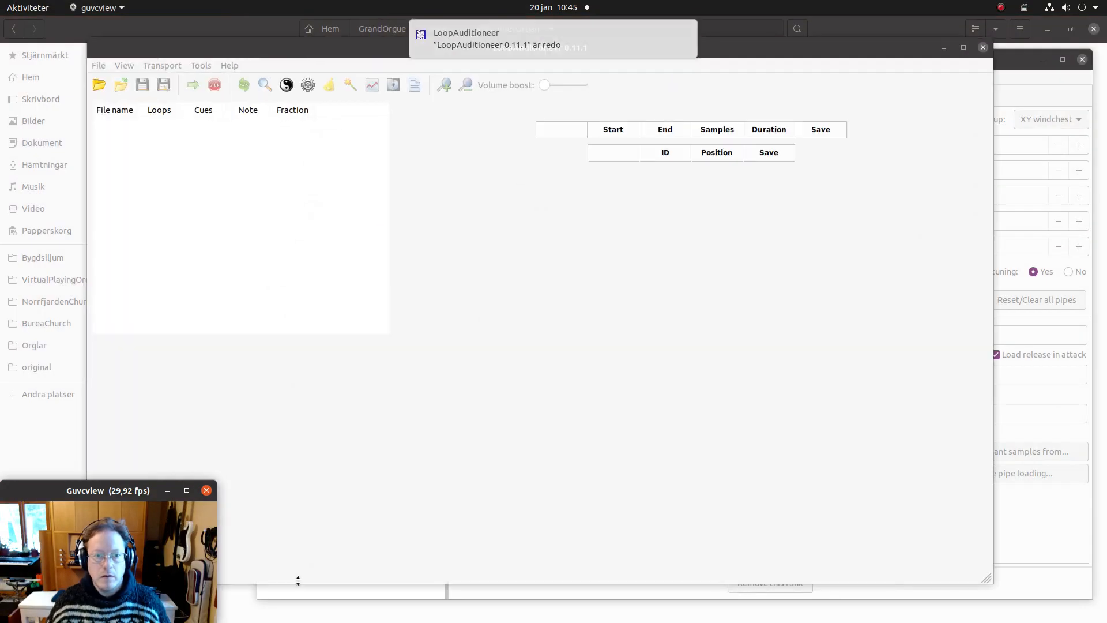
left_click(98, 85)
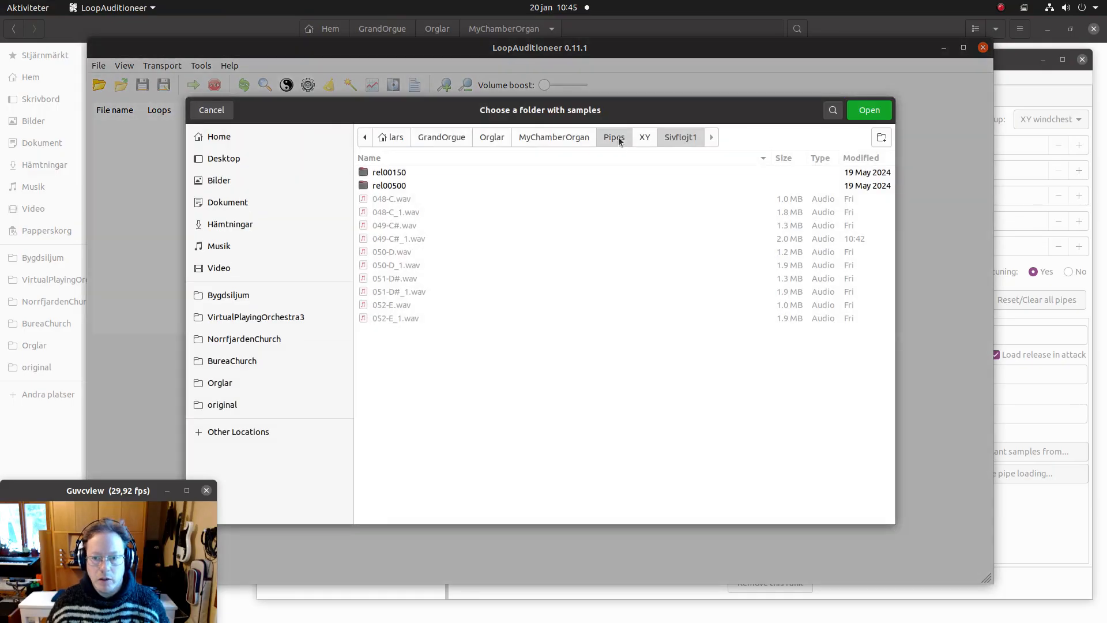
left_click(614, 137)
double_click(417, 174)
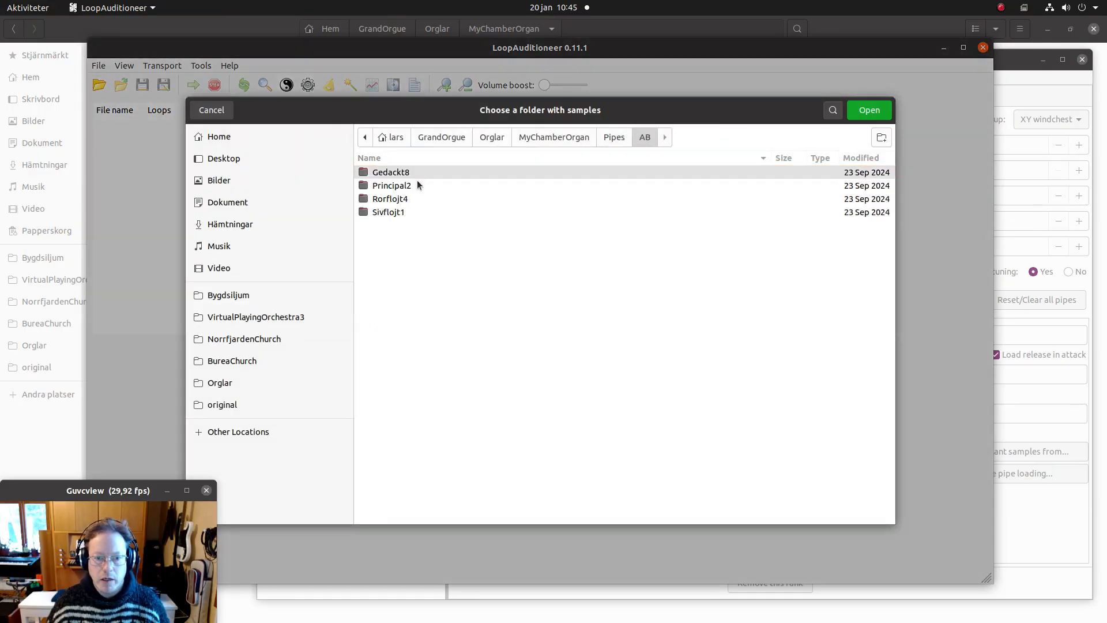
double_click(398, 212)
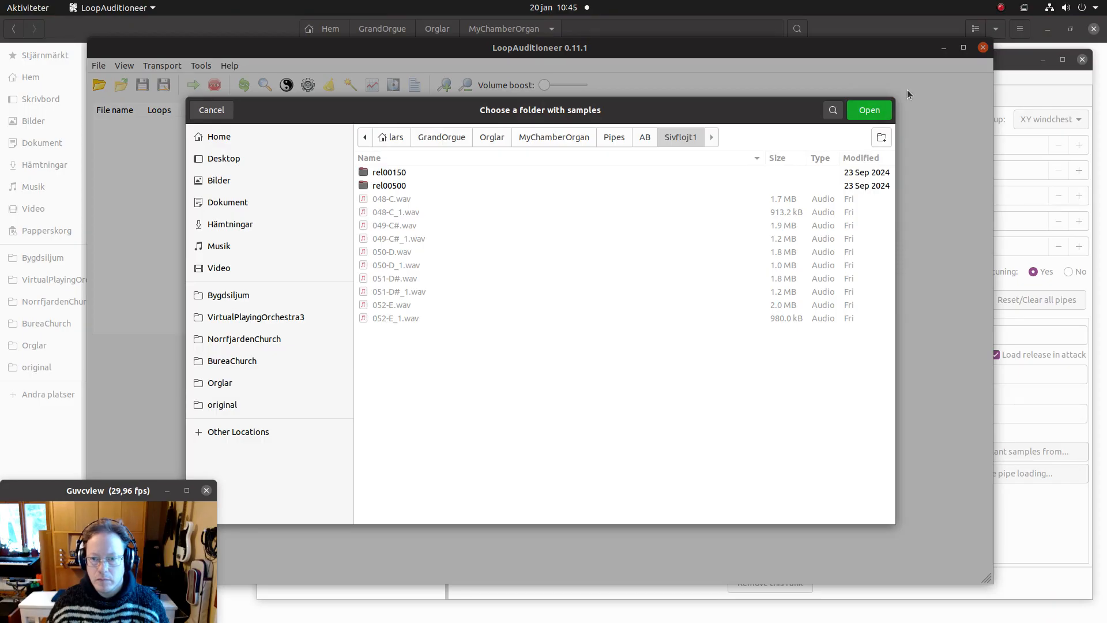
left_click(880, 110)
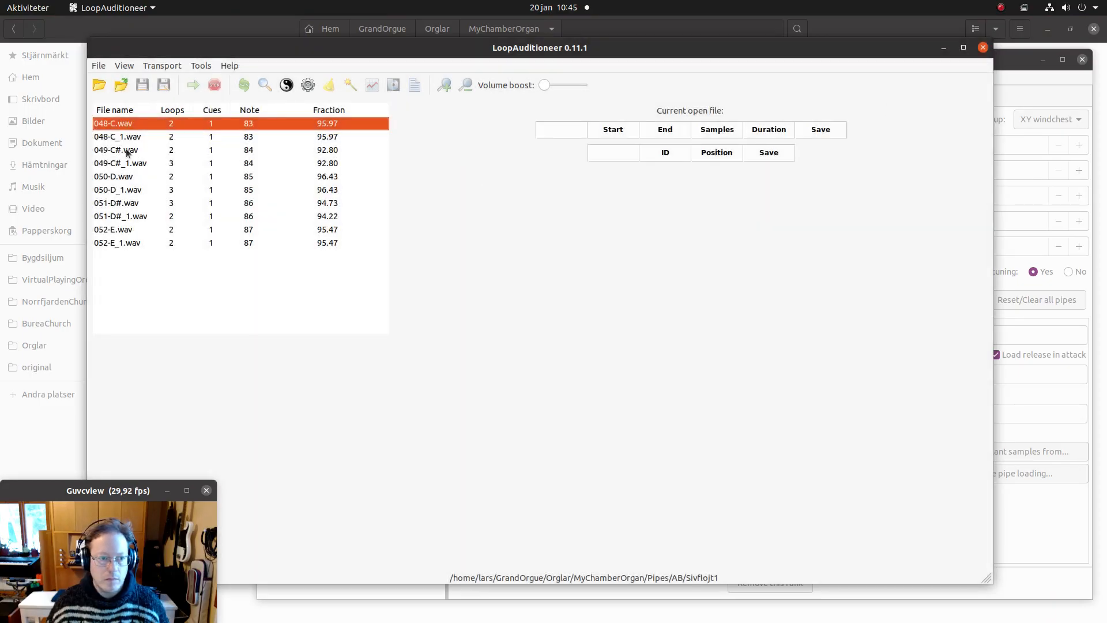
Audition both loops of 049-C#.wav and inspect the waveform overlay of Loop 1.
left_click(126, 150)
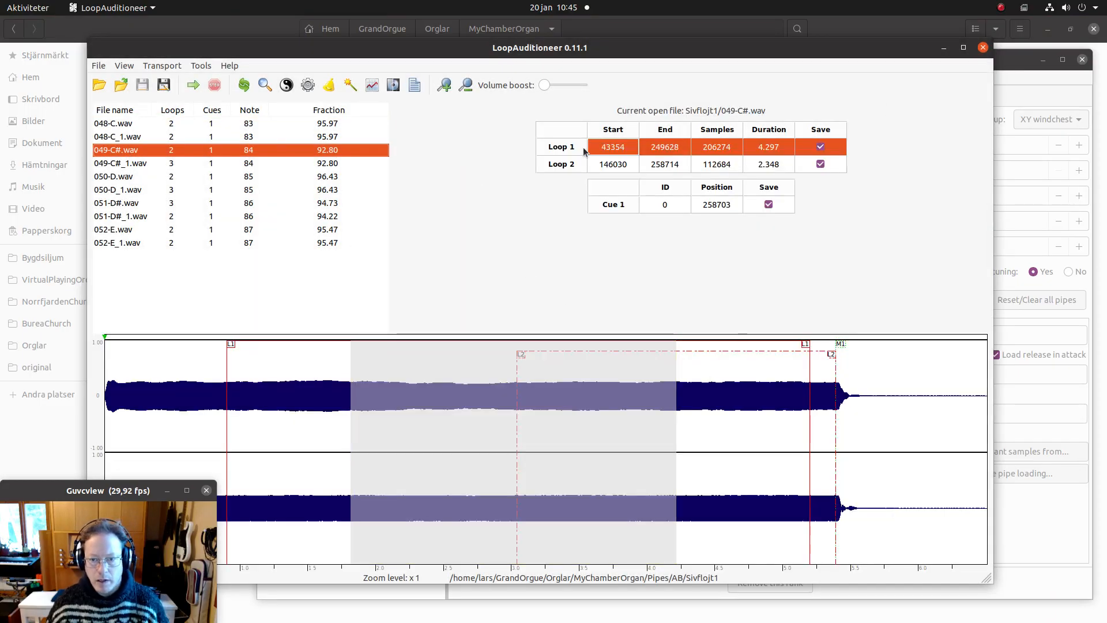
key("space")
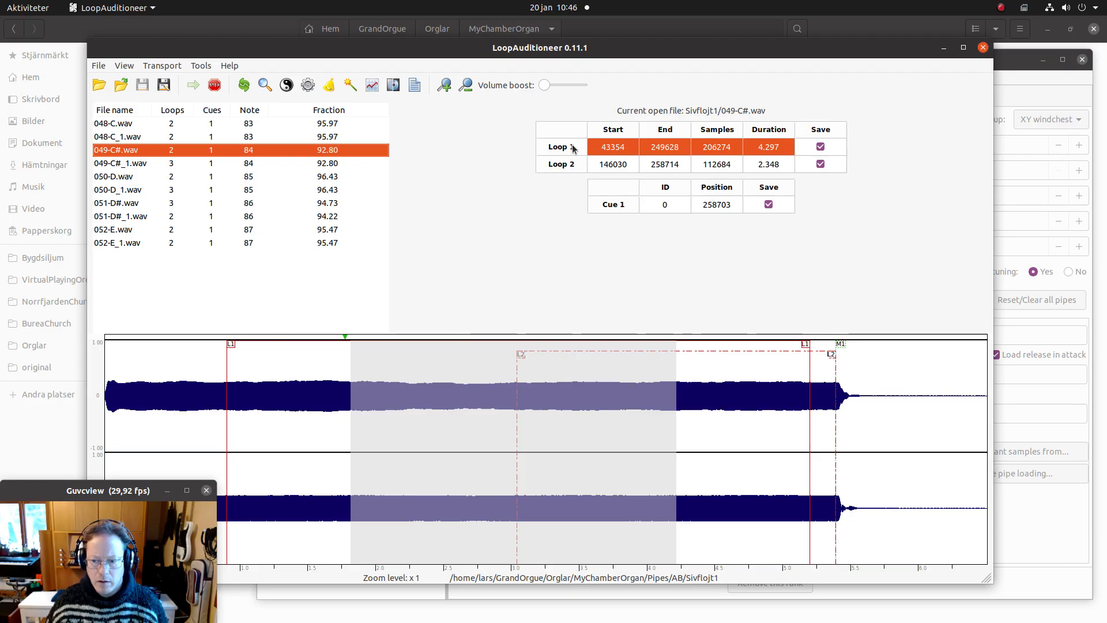
key("Down")
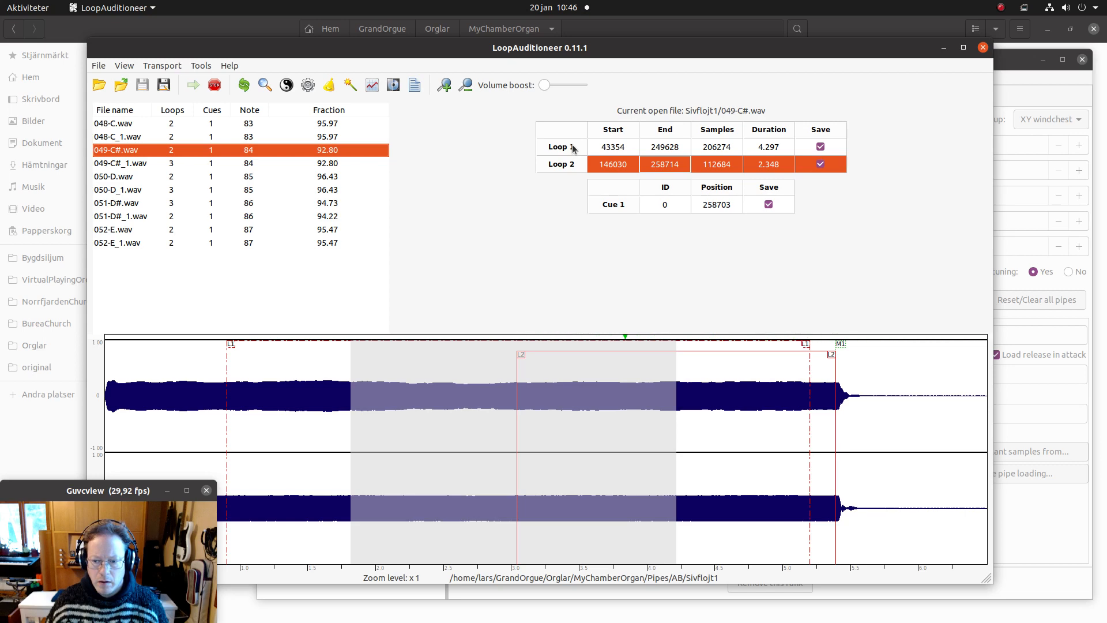
key("Up")
key("space")
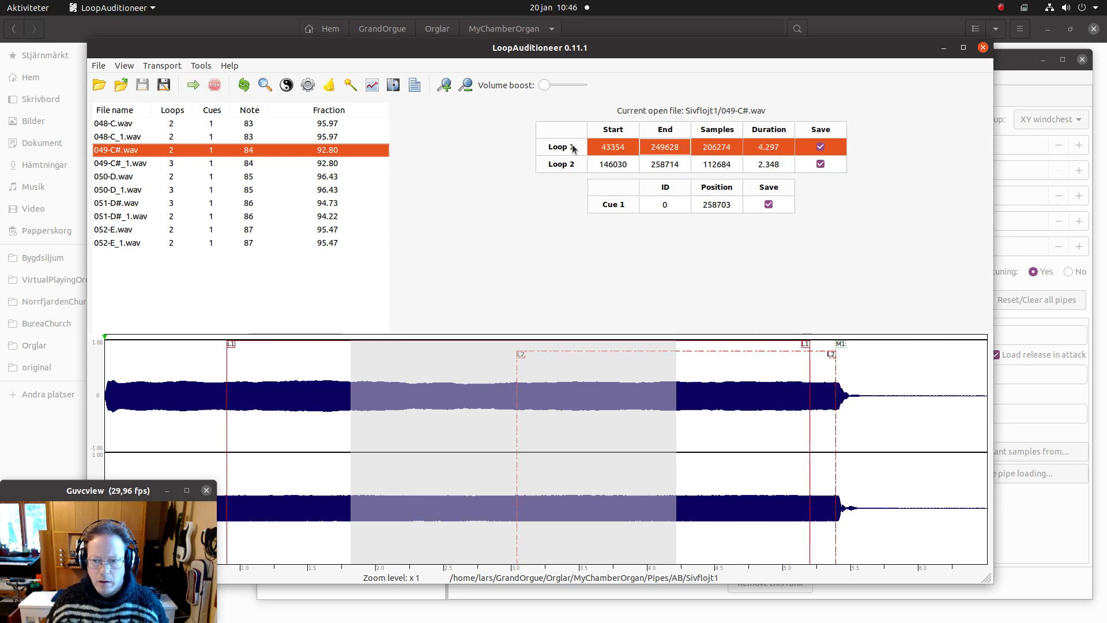
double_click(572, 149)
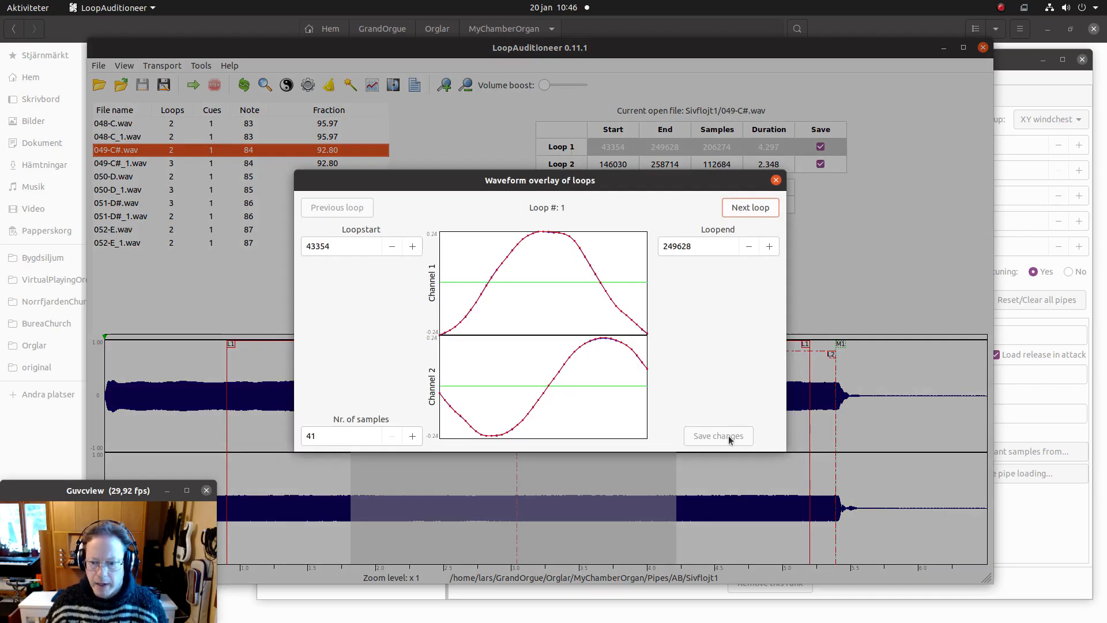
left_click(775, 180)
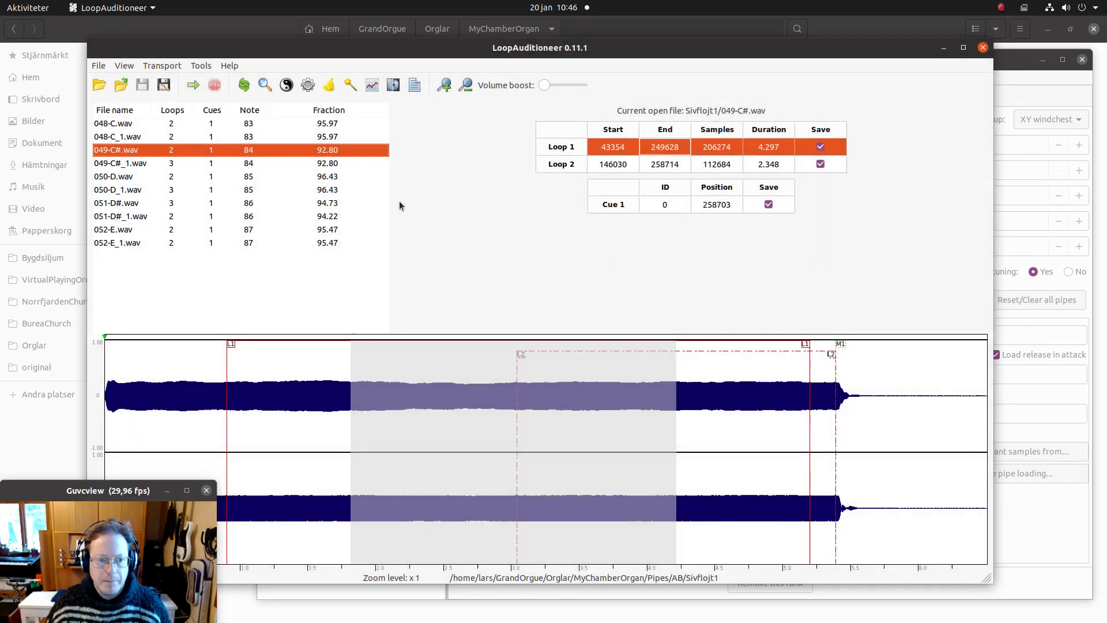
Open 049-C#_1.wav and audition its three loops one after another.
left_click(138, 167)
left_click(558, 144)
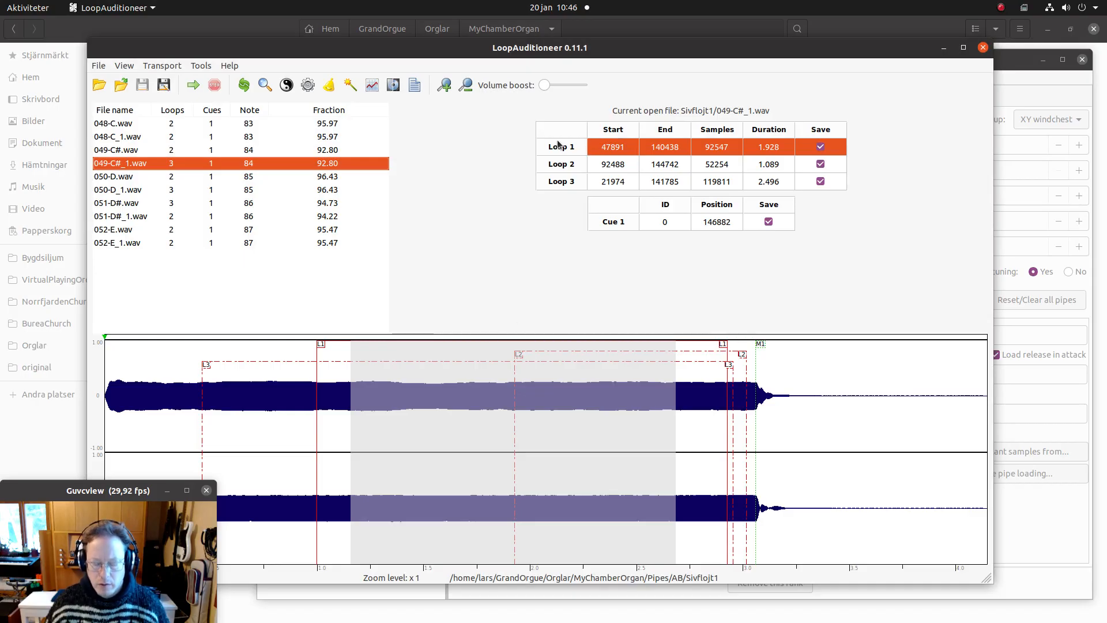
key("space")
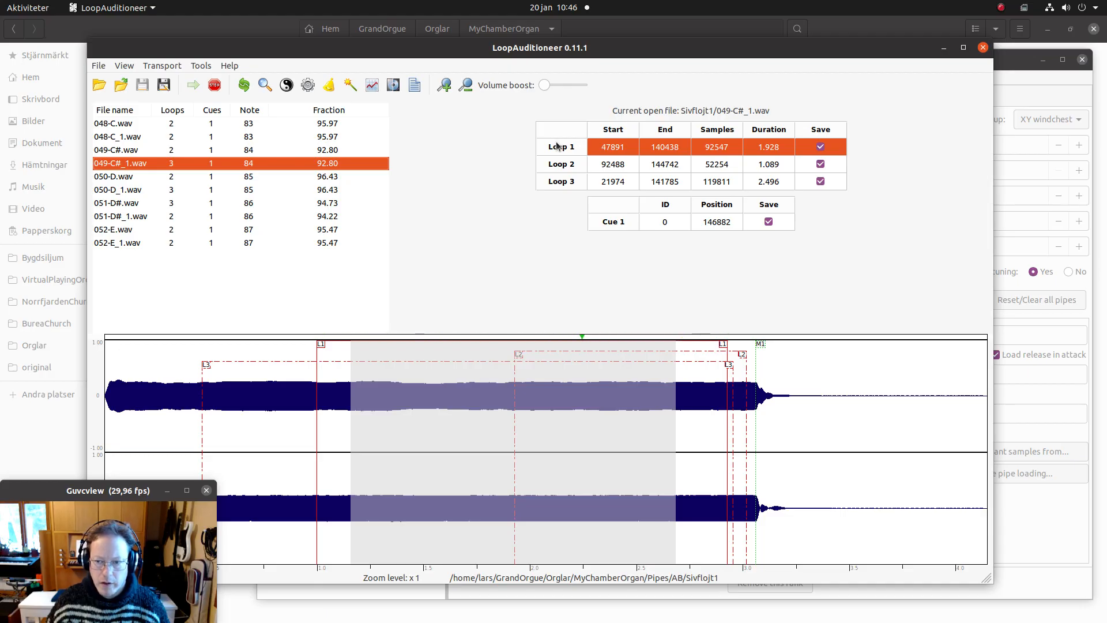
key("Down")
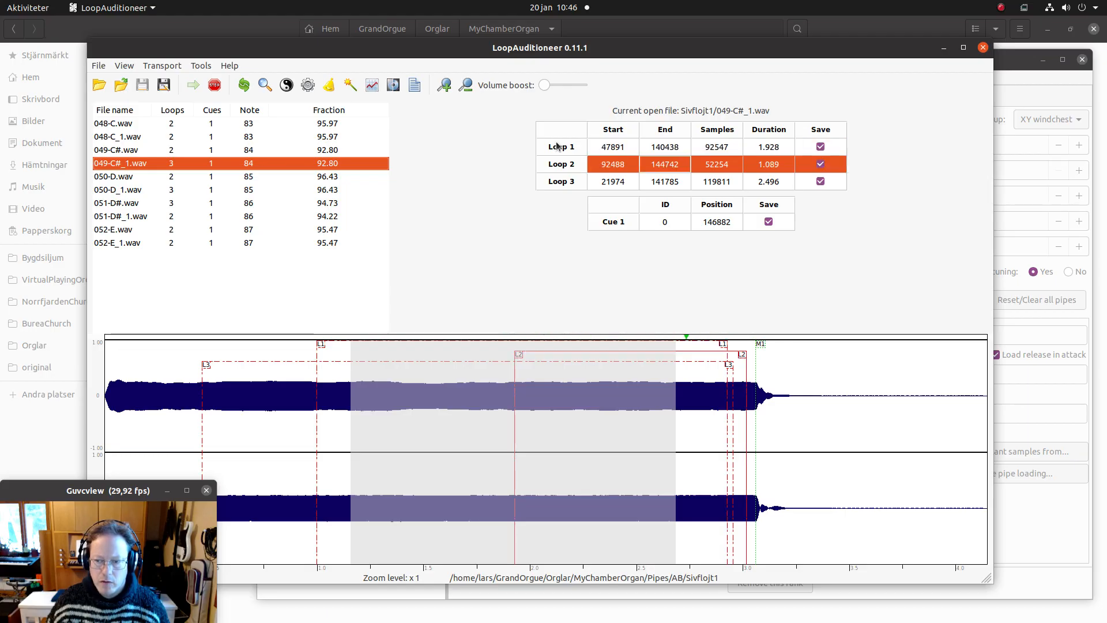
key("Down")
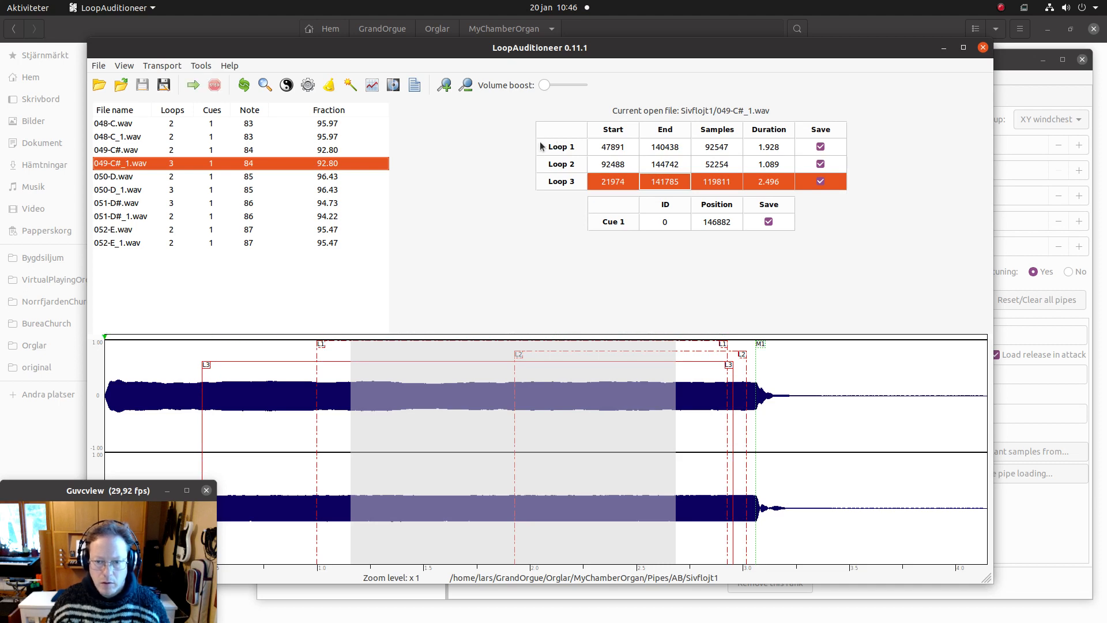
Inspect the waveform overlays of all three loops in 049-C#_1.wav, close the overlay, and switch back to GoOdf.
left_click(545, 151)
double_click(545, 151)
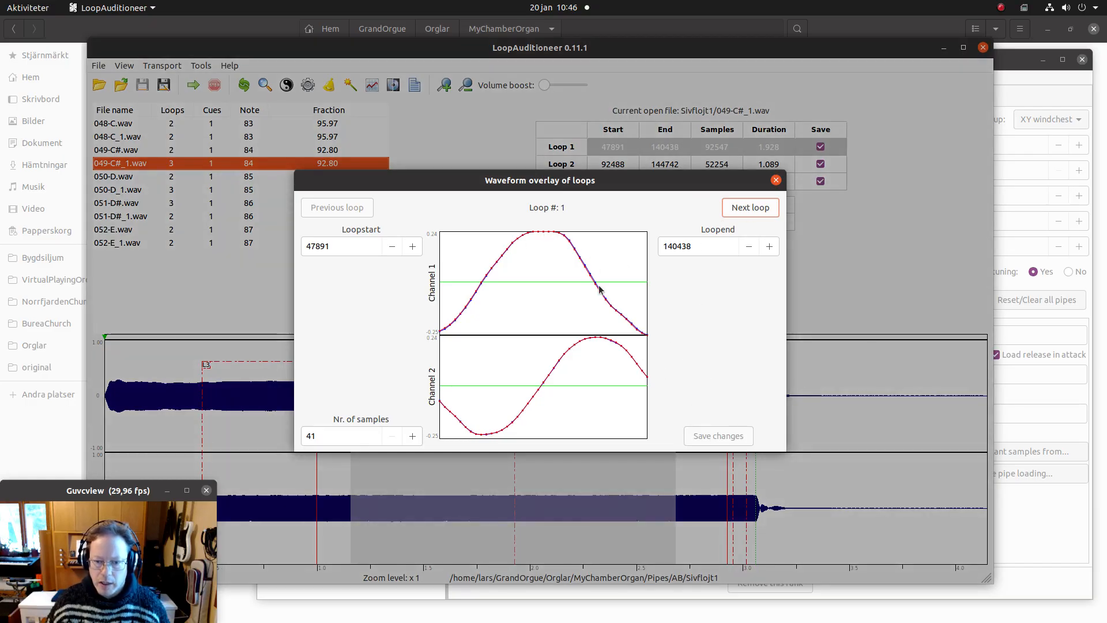
left_click(743, 206)
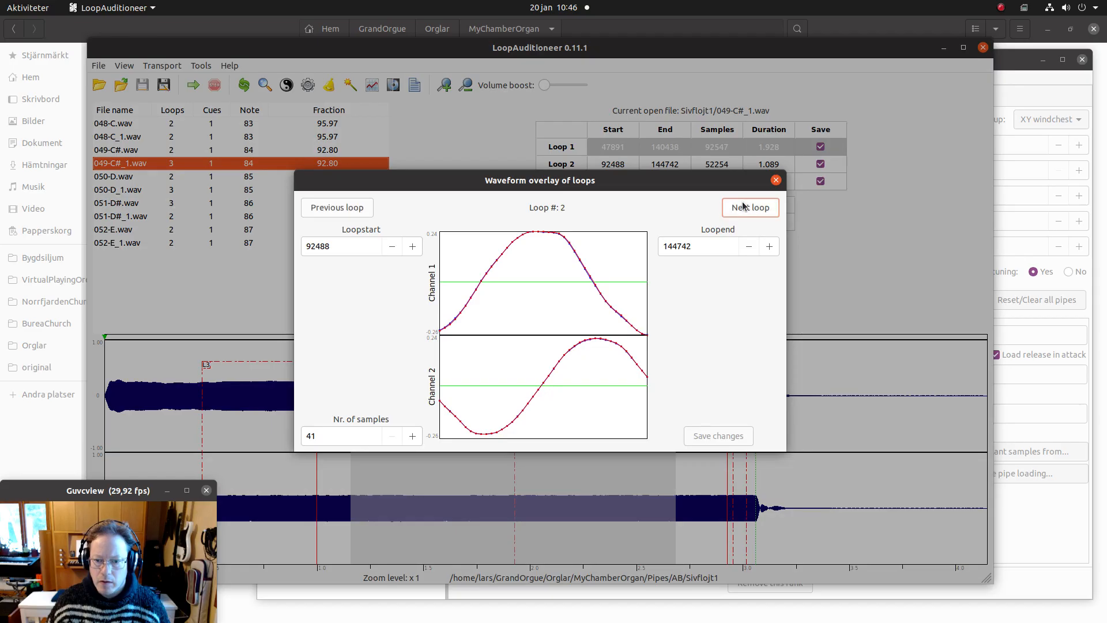
left_click(743, 206)
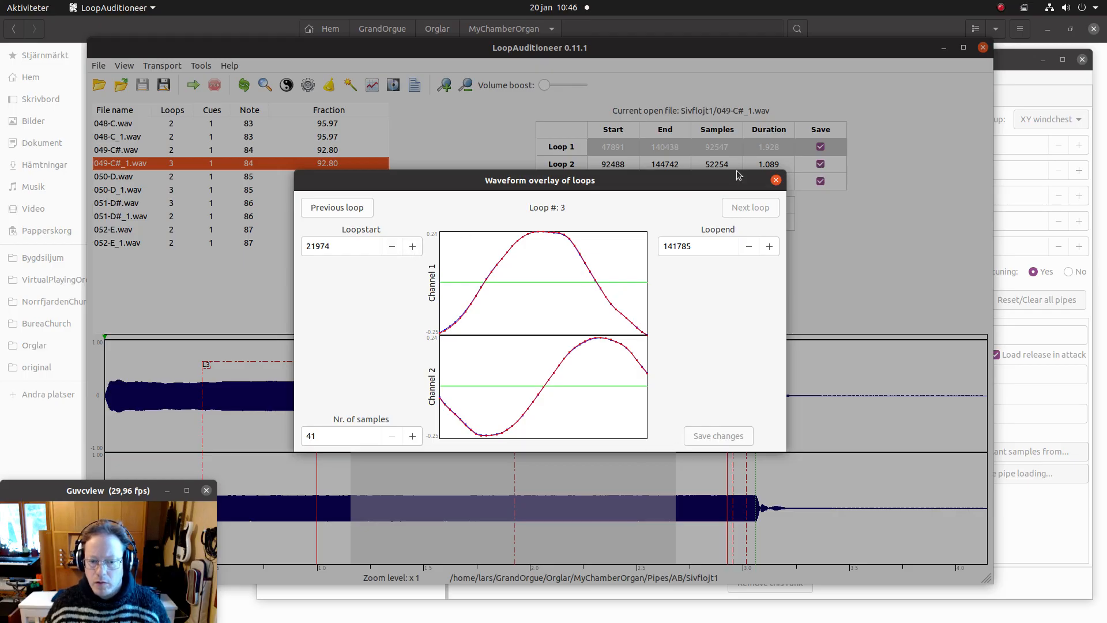
left_click(776, 182)
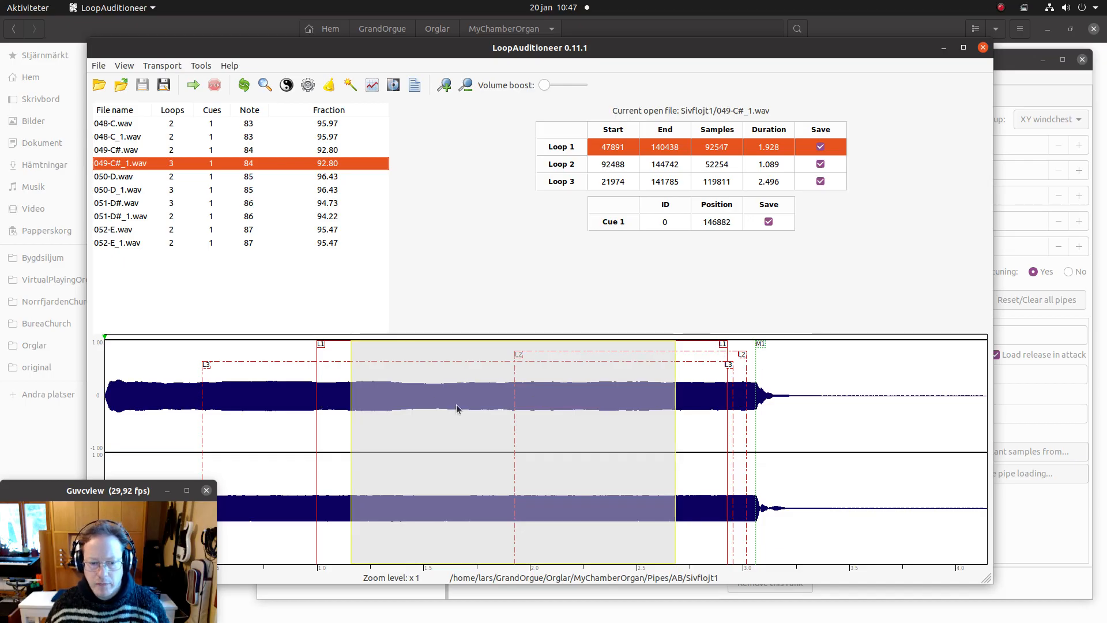
left_click(1019, 520)
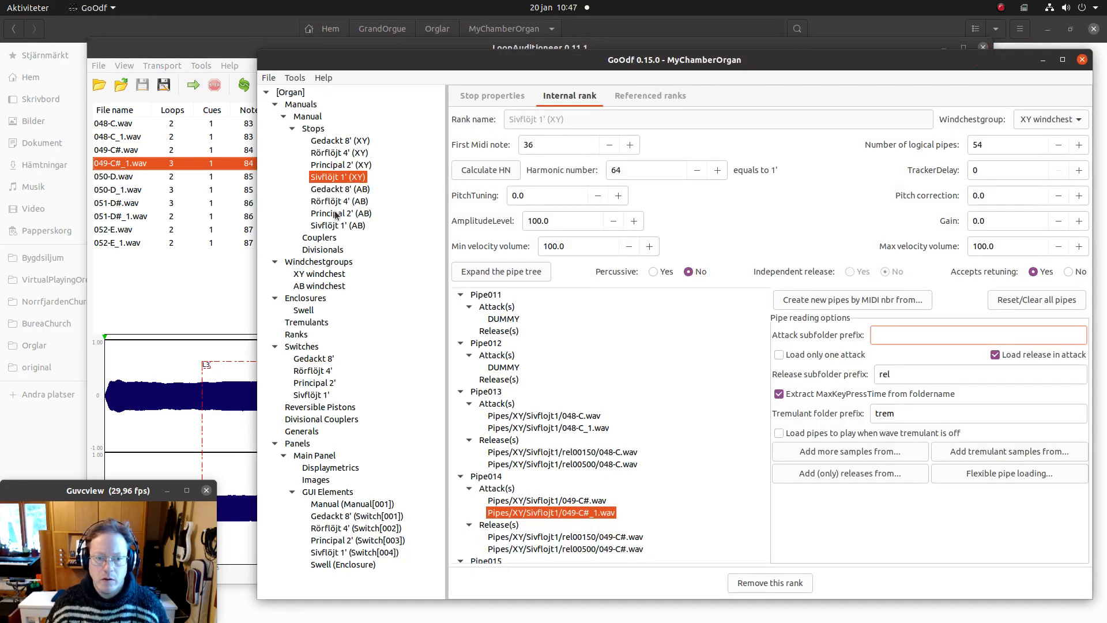
Expand the pipe tree of the Sivflöjt 1' (AB) rank and select the attack 049-C#.wav under Pipe014.
left_click(331, 226)
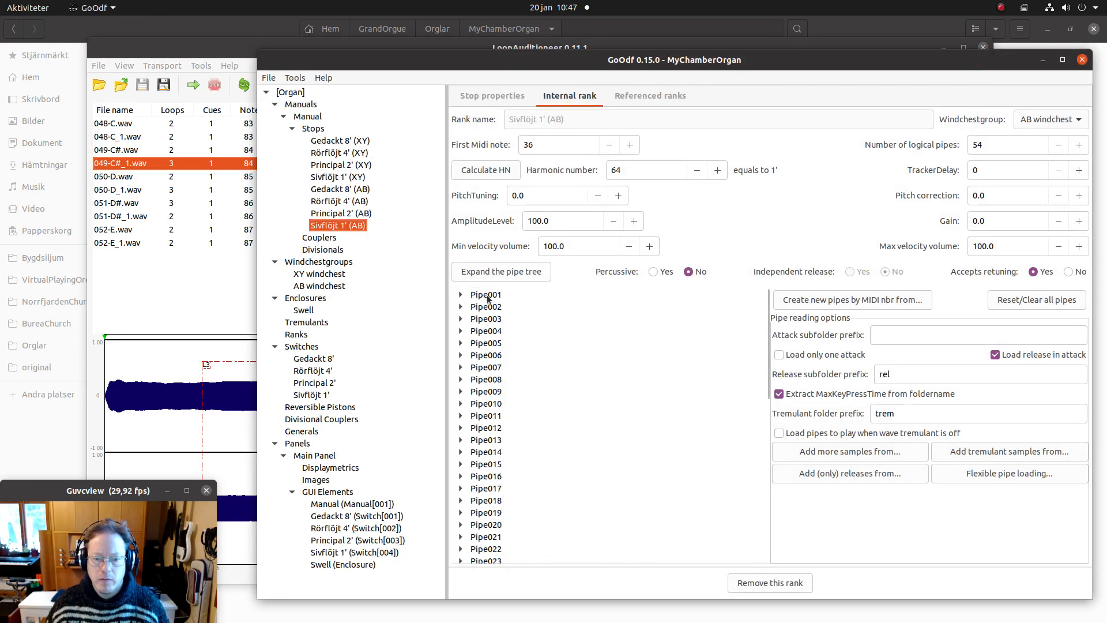
left_click(477, 274)
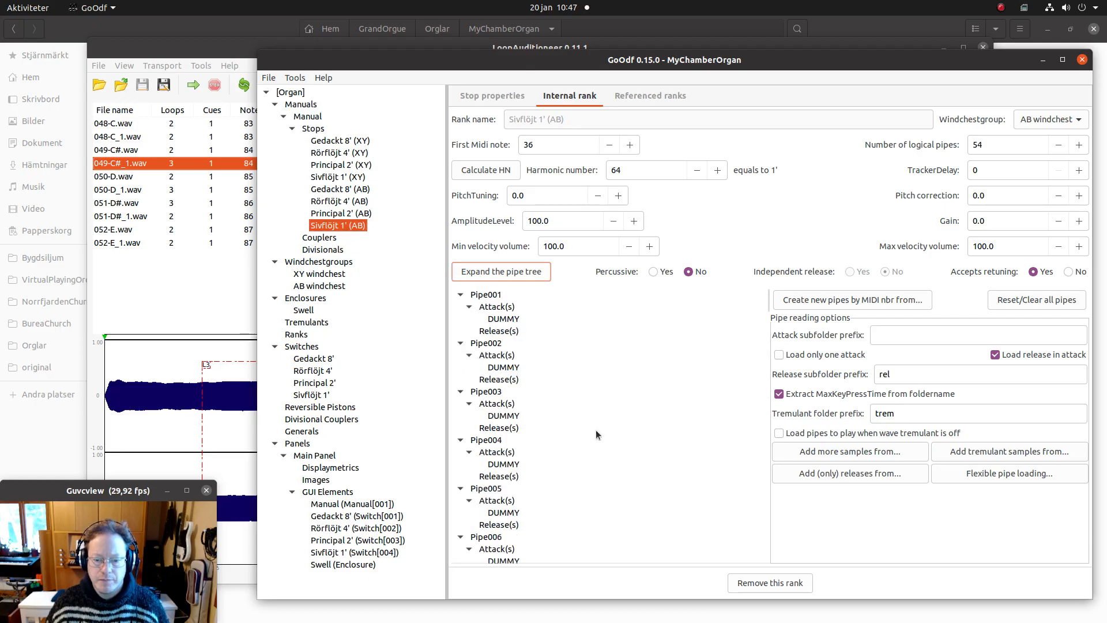
scroll(596, 434, "down", 20)
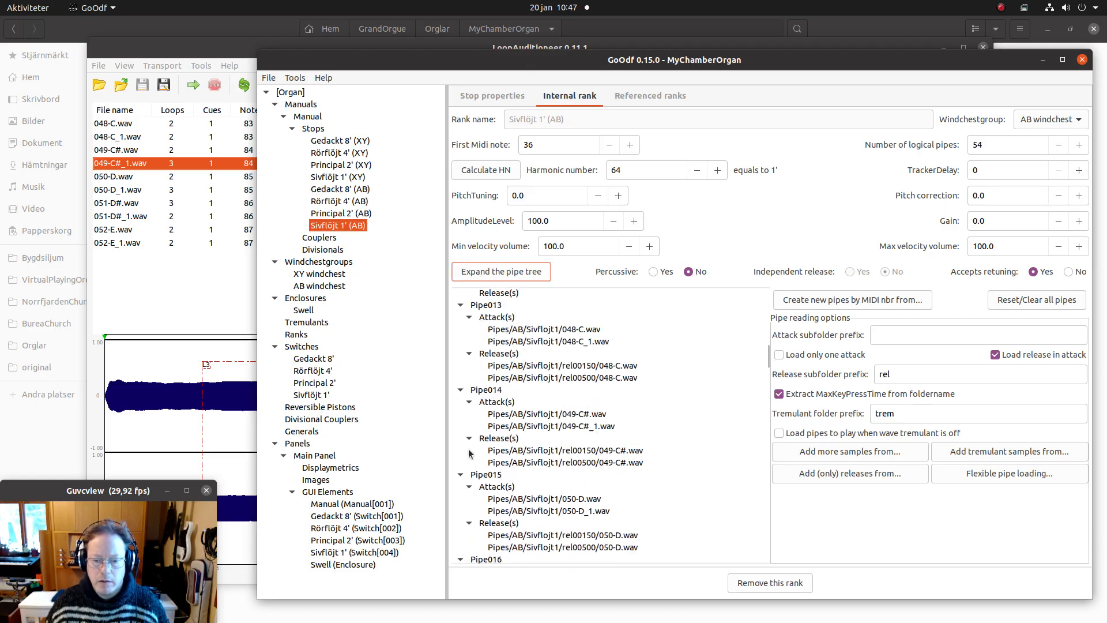
left_click(489, 392)
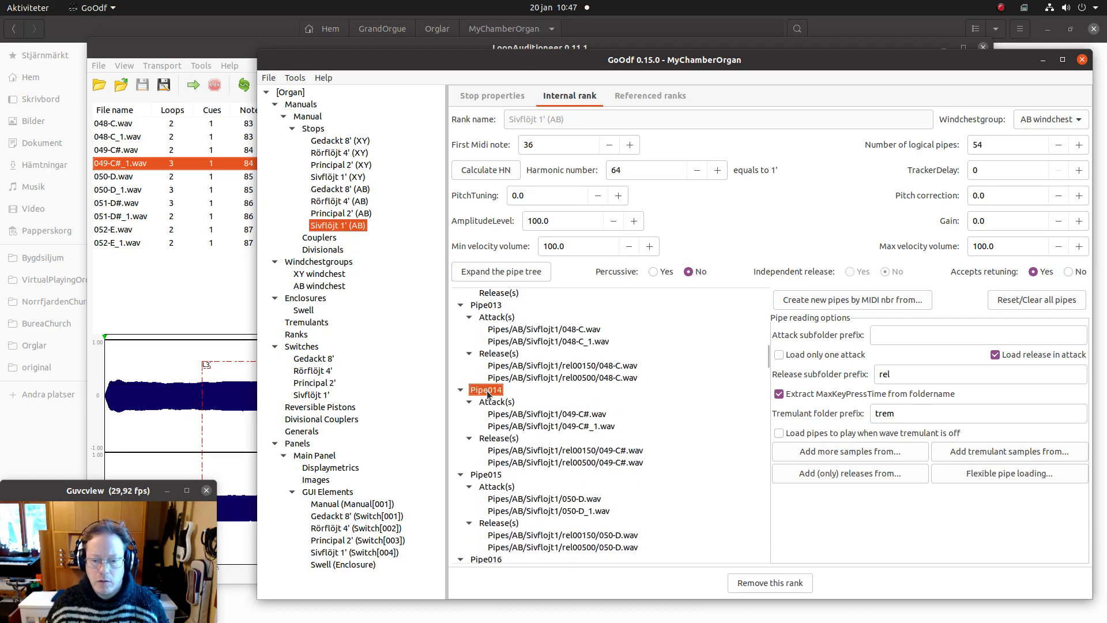
left_click(516, 416)
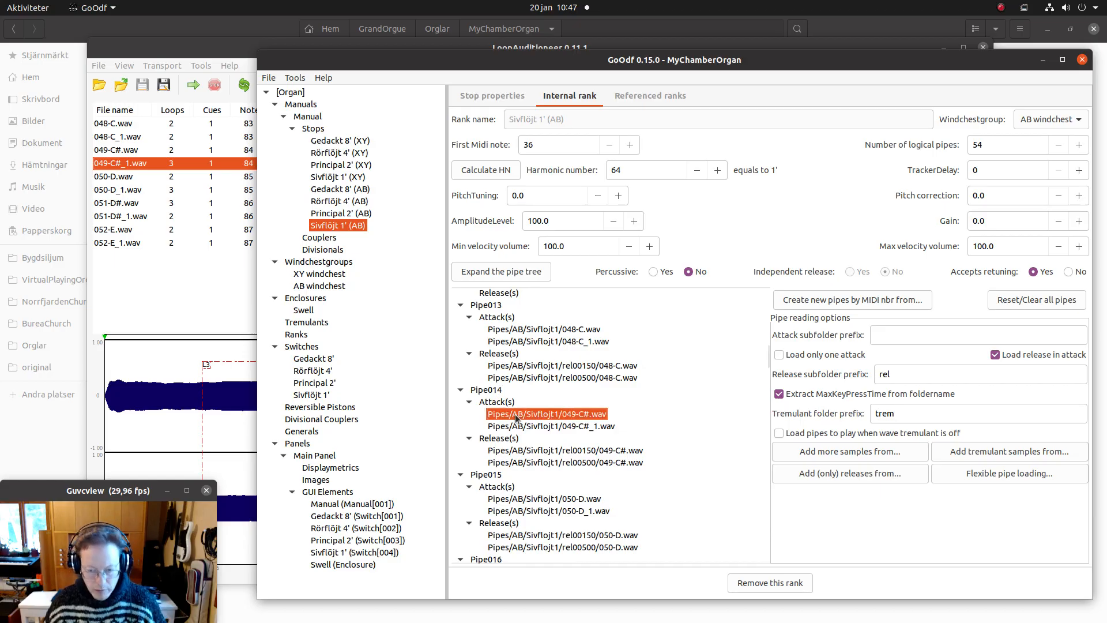
Open the properties of the AB attack 049-C#.wav and set its loop crossfade length to 1.
double_click(516, 416)
left_click(507, 353)
type("1")
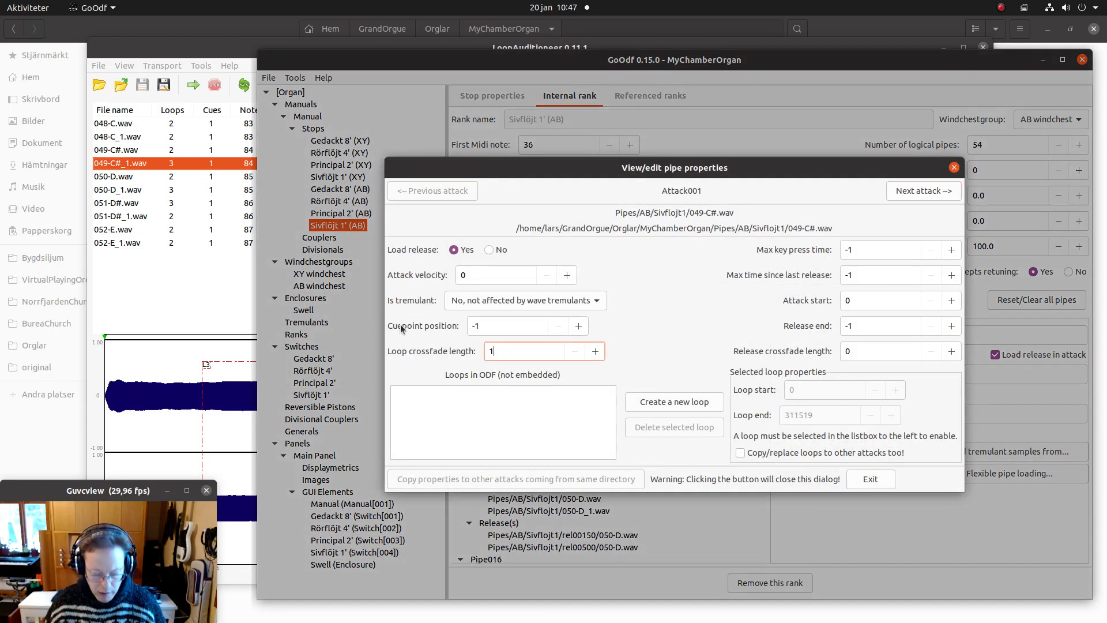
key("Tab")
Go on to the attack 049-C#_1.wav, set its loop crossfade length to 12, and close the pipe properties.
left_click(929, 190)
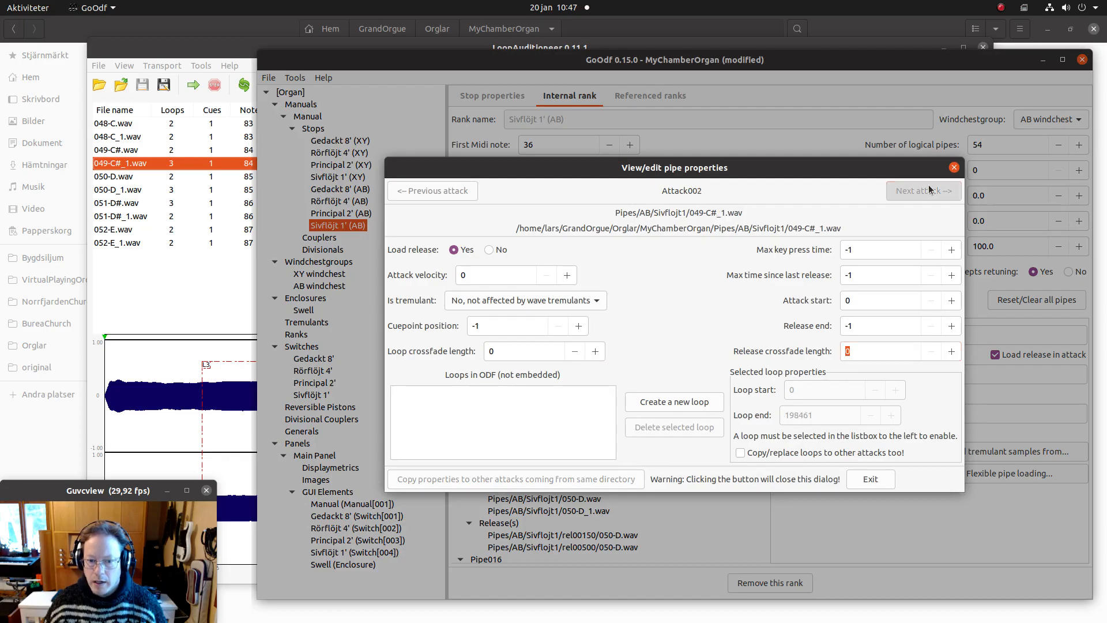
left_click(509, 349)
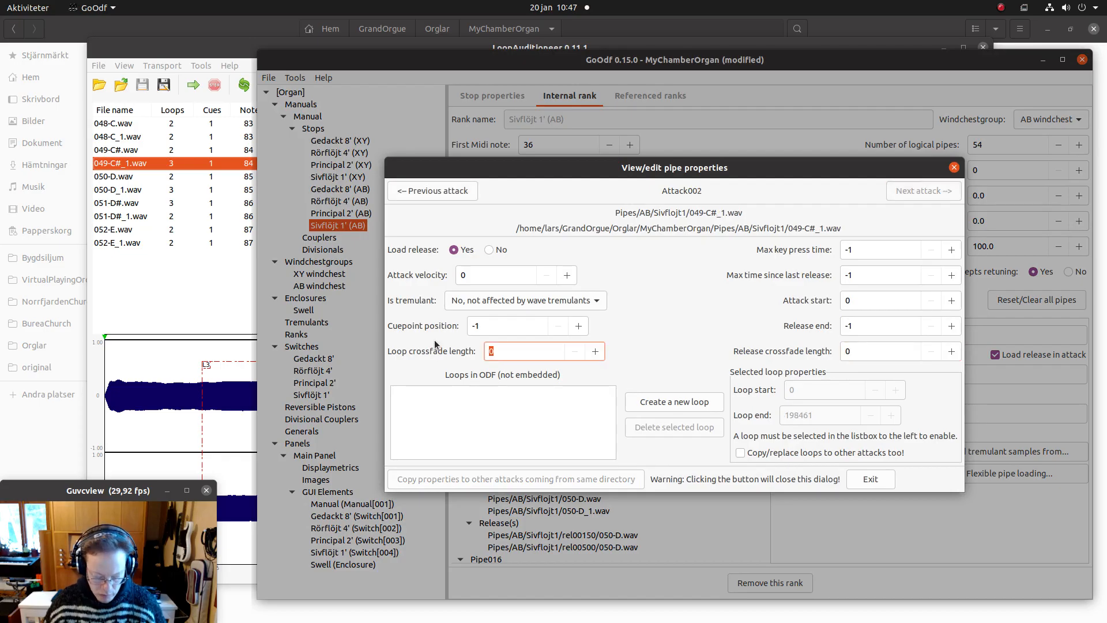
type("12")
key("Tab")
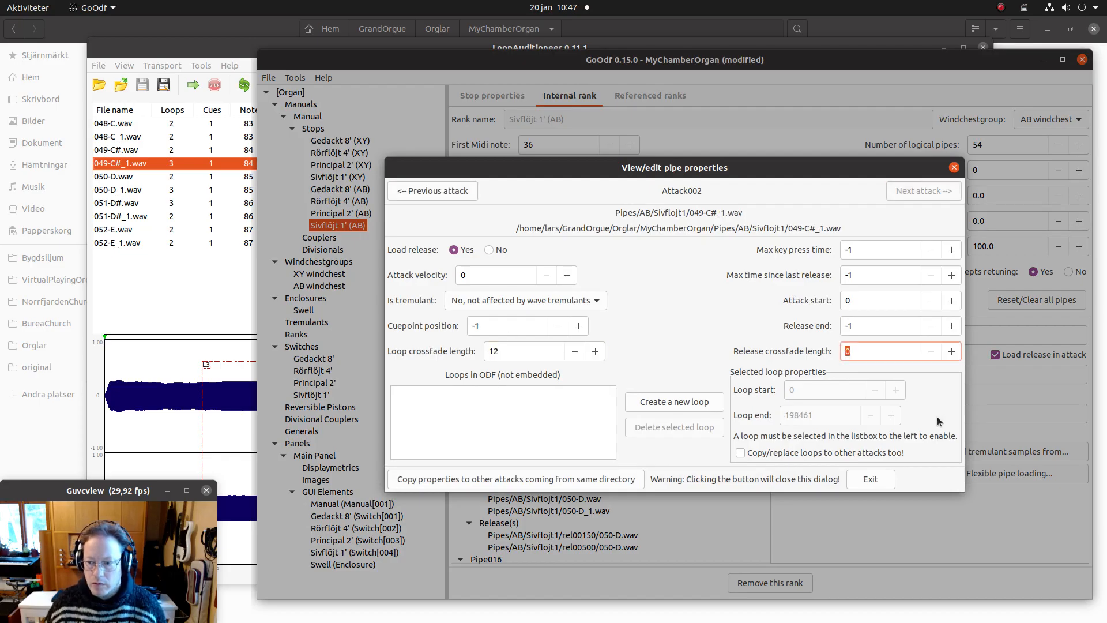
left_click(859, 480)
Recheck the pipe properties of the AB attack 049-C#_1.wav and save the organ definition.
left_click(574, 428)
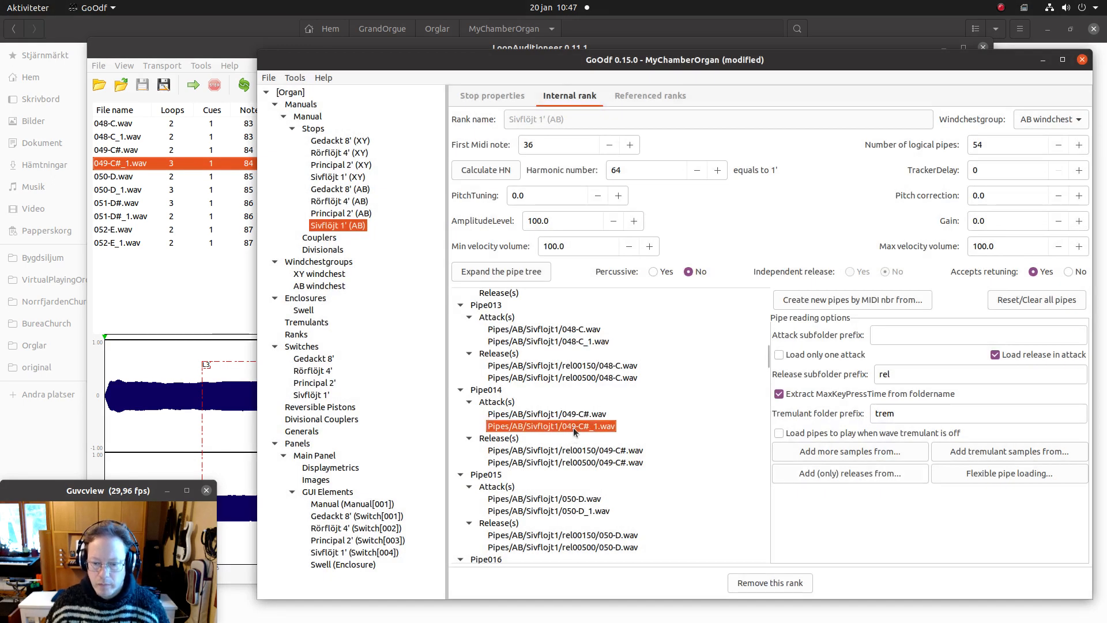
double_click(574, 427)
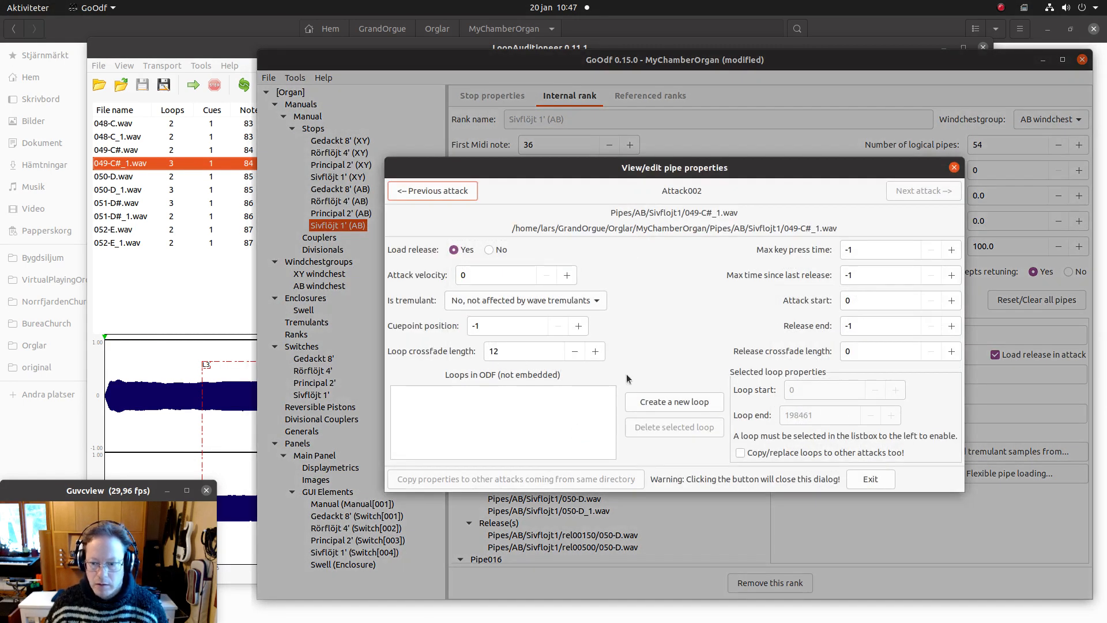
left_click(874, 478)
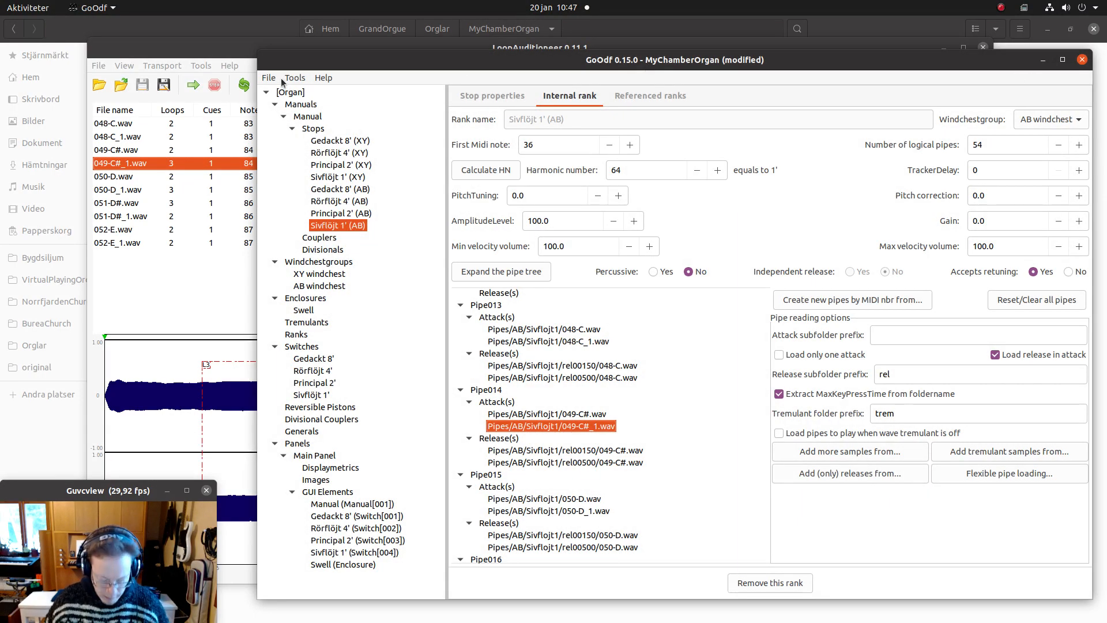
key("ctrl+s")
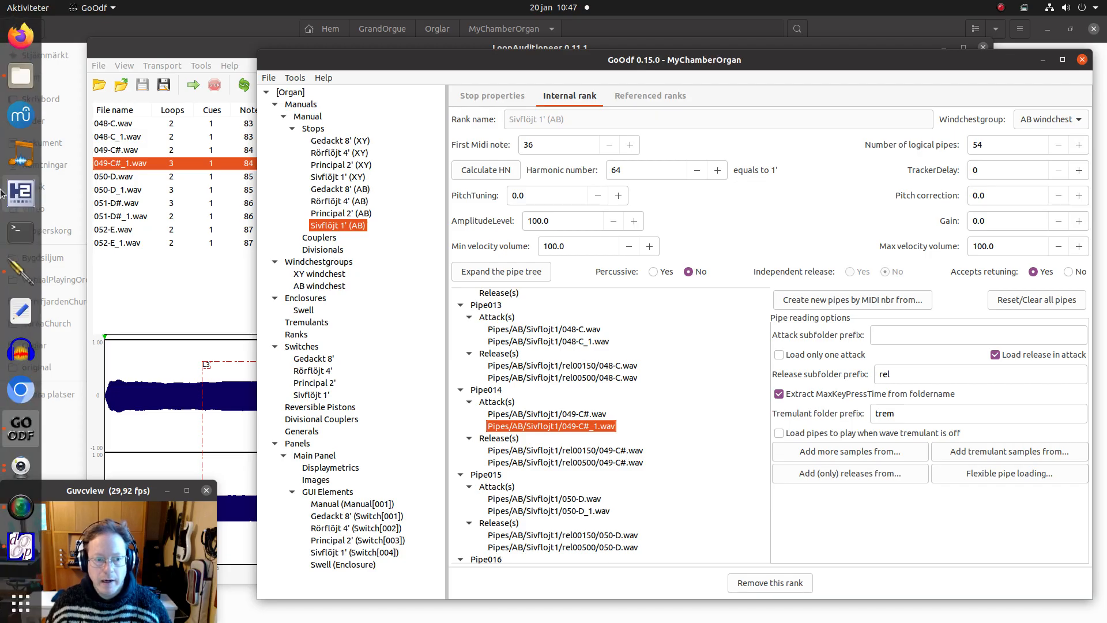
Close LoopAuditioneer and launch GrandOrgue.
left_click(219, 52)
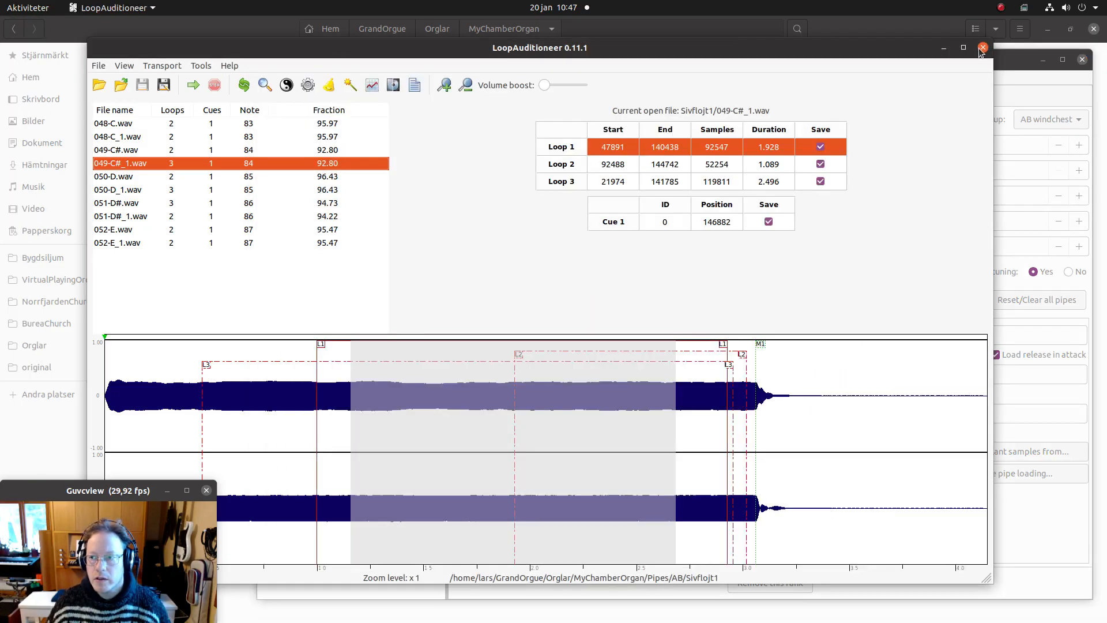
left_click(983, 48)
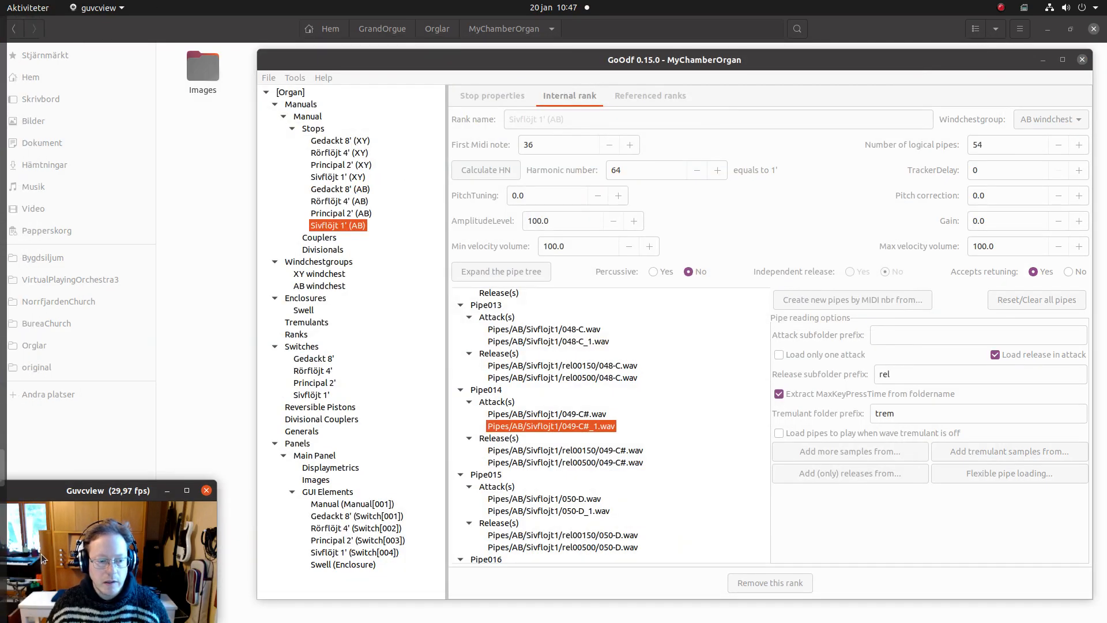
mouse_move(1, 620)
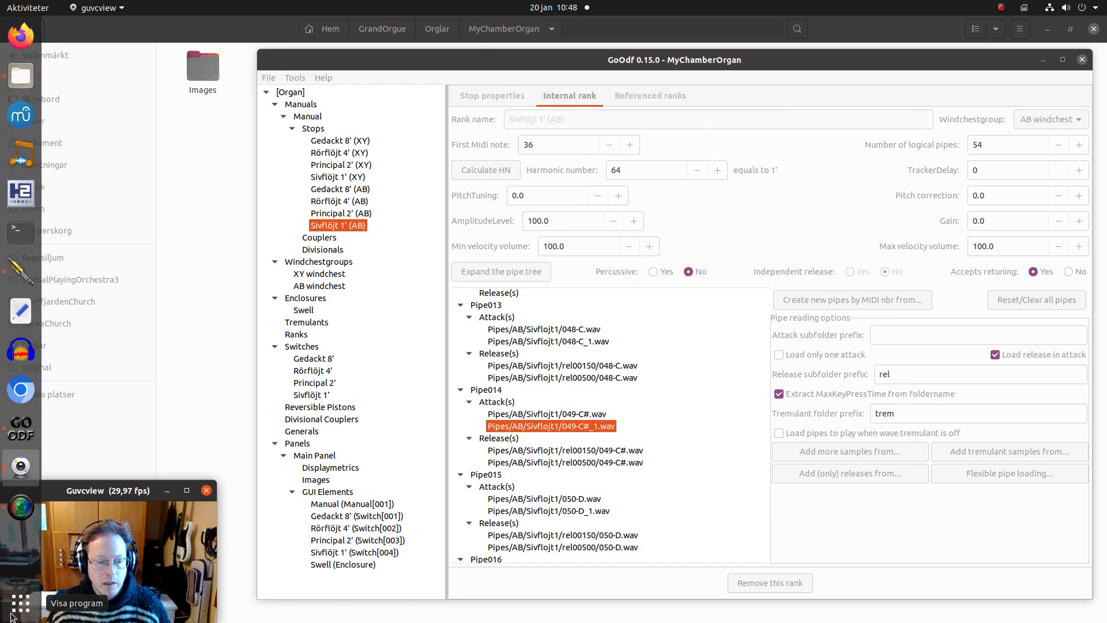
left_click(13, 616)
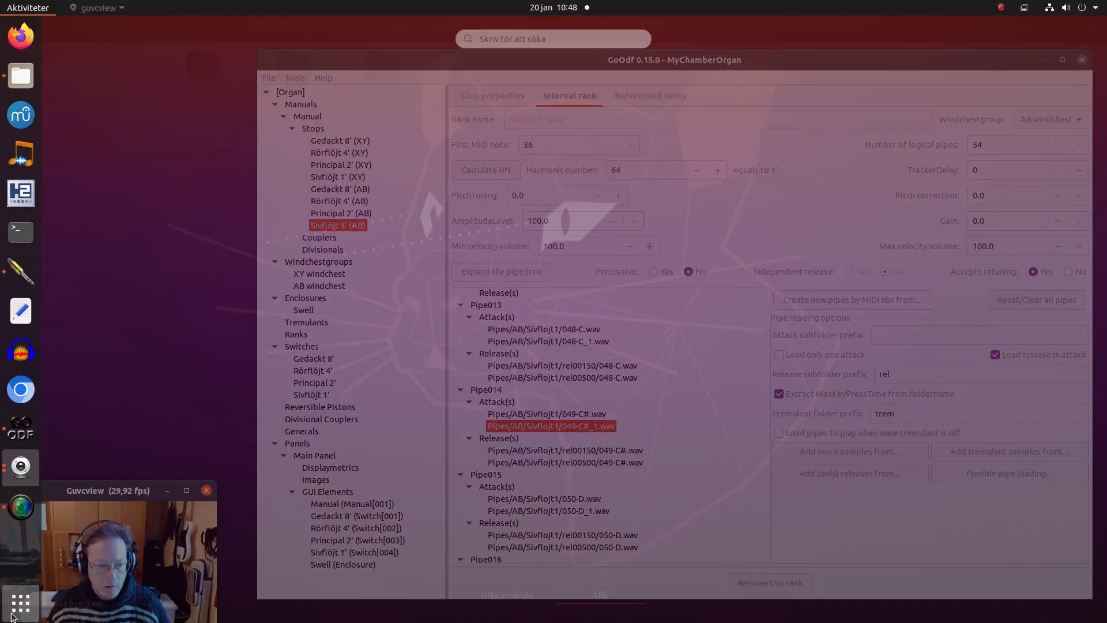
type("grl")
key("Return")
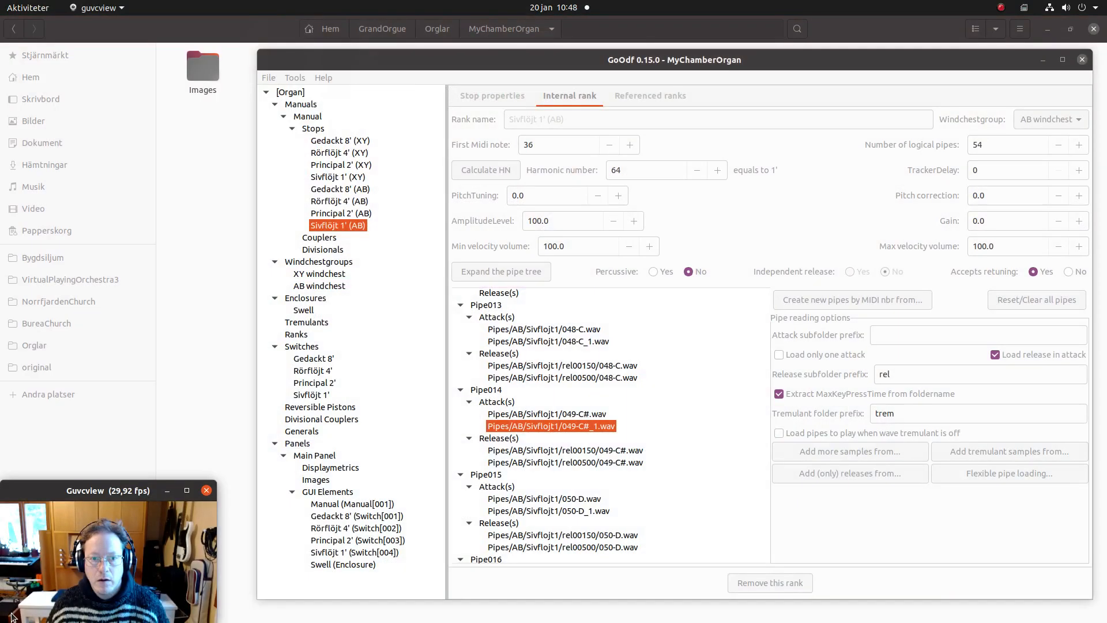
Open MyChamberOrgan.organ from the Orglar/MyChamberOrgan folder.
left_click(454, 49)
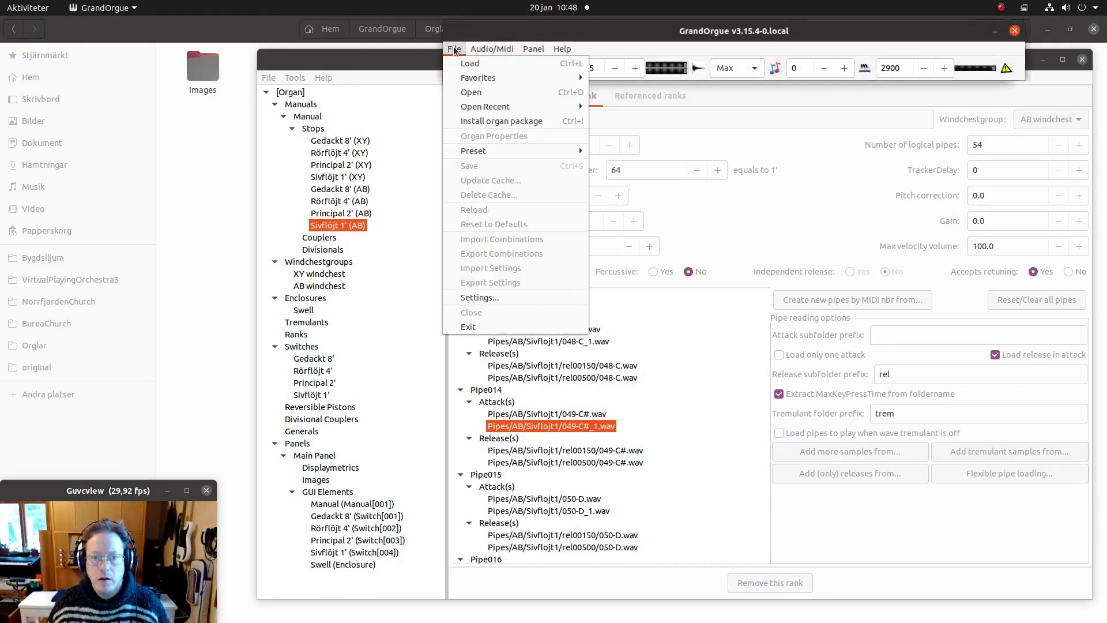
key("Escape")
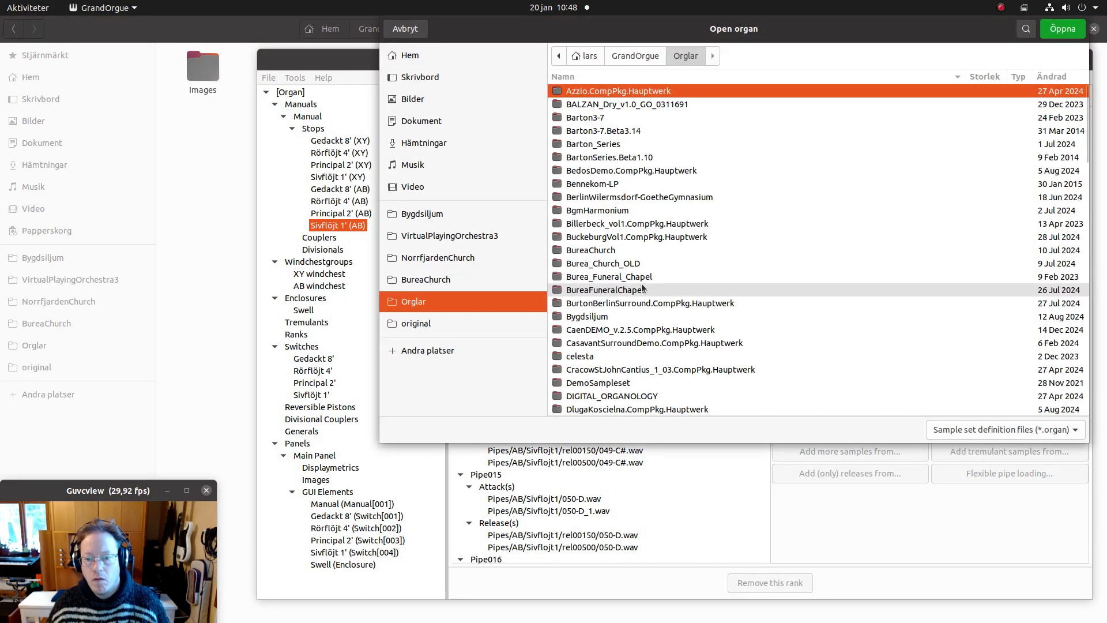
scroll(649, 284, "down", 5)
scroll(648, 281, "down", 3)
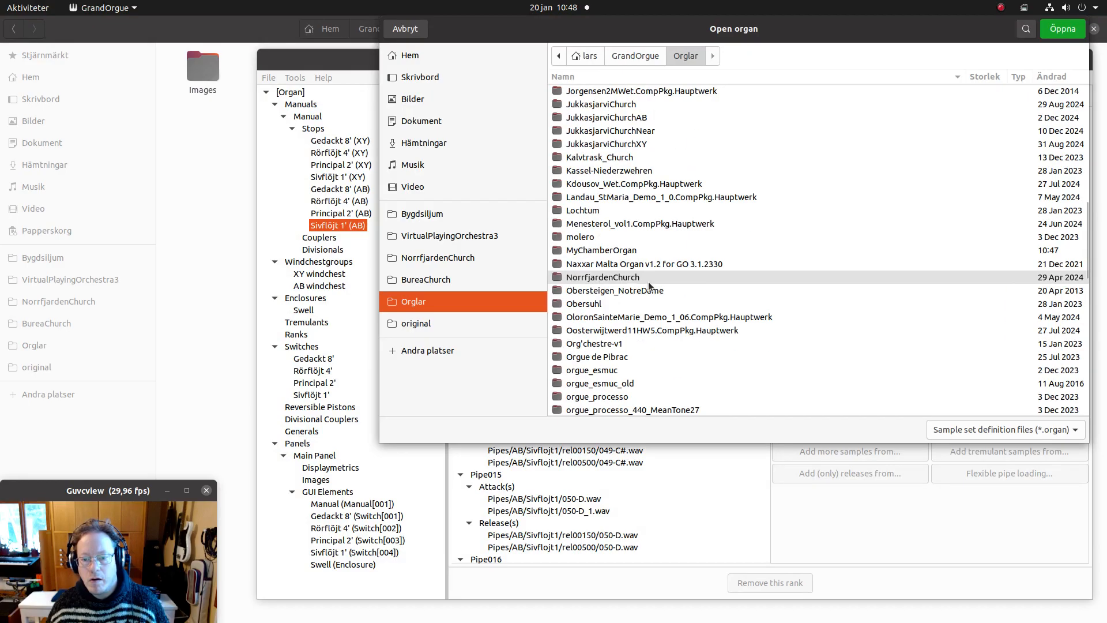
left_click(607, 251)
double_click(607, 250)
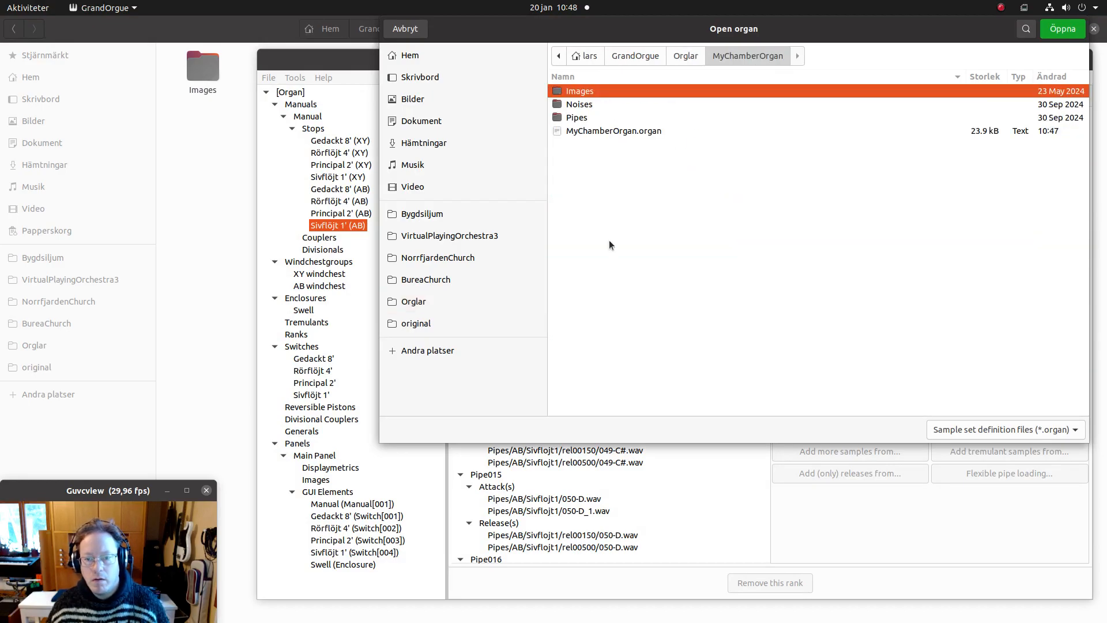
double_click(611, 130)
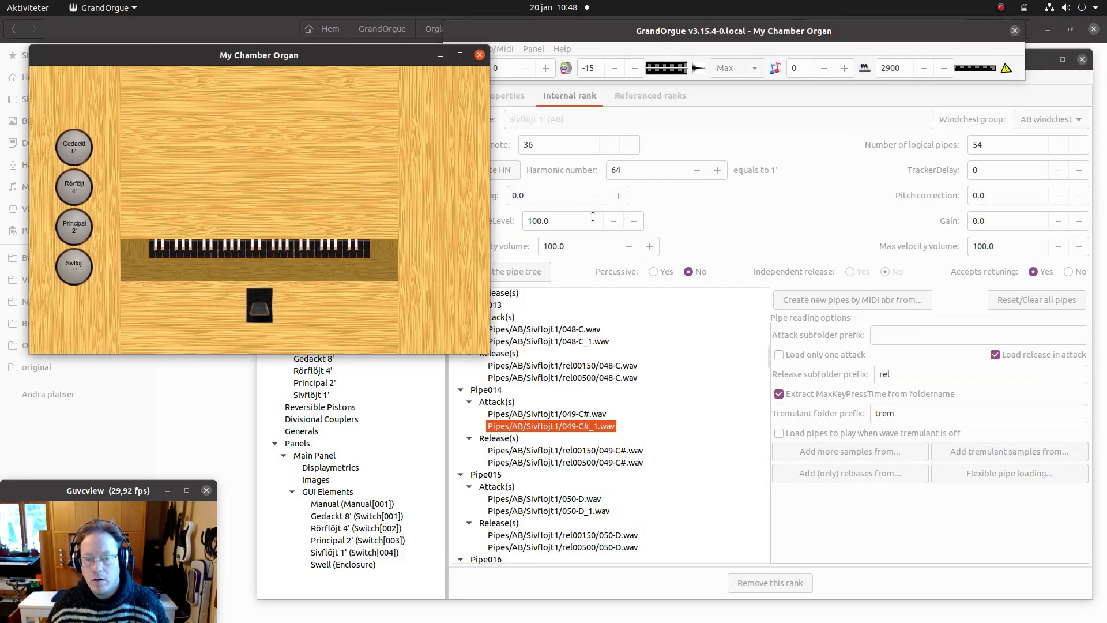
Turn on the Sivflöjt 1' stop for testing and change the organ's temperament to Equal temperament.
left_click(72, 272)
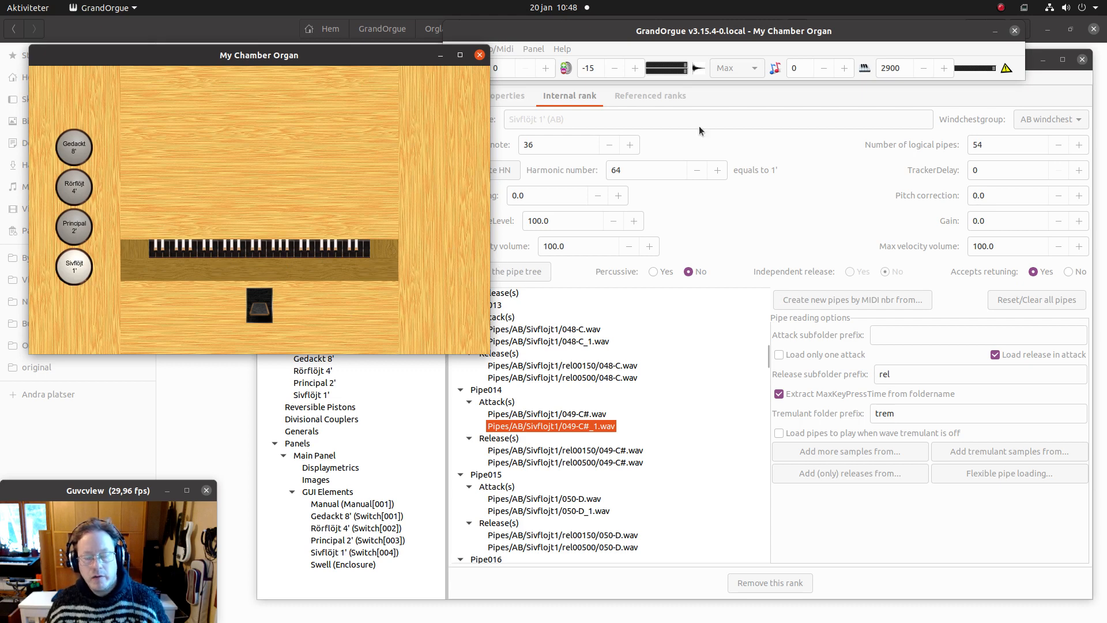
left_click(738, 35)
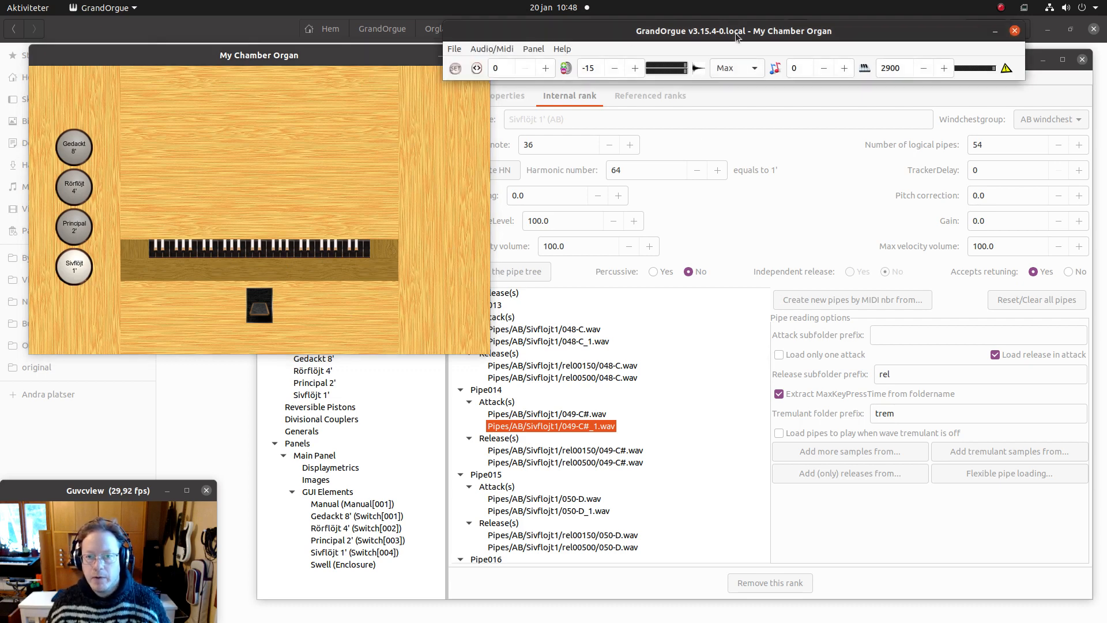
left_click(507, 52)
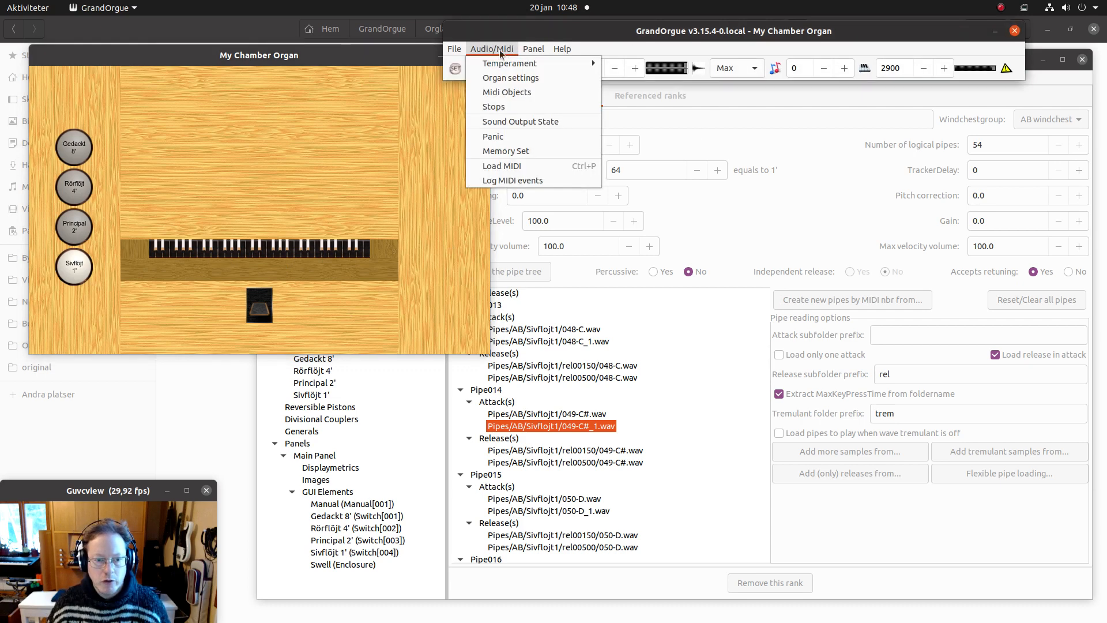
mouse_move(506, 65)
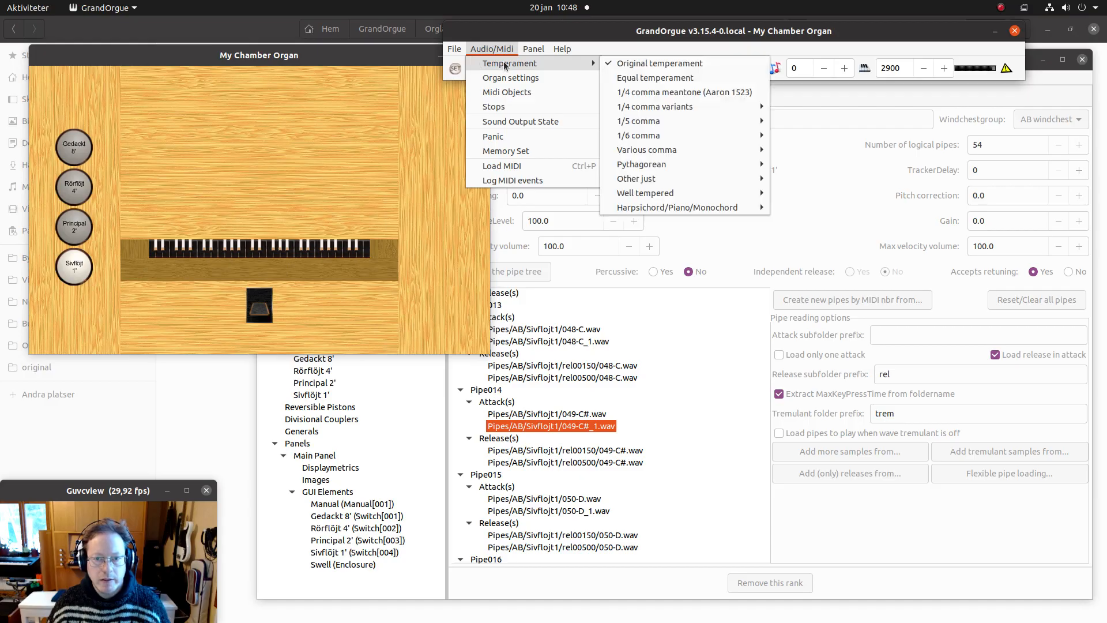
left_click(635, 78)
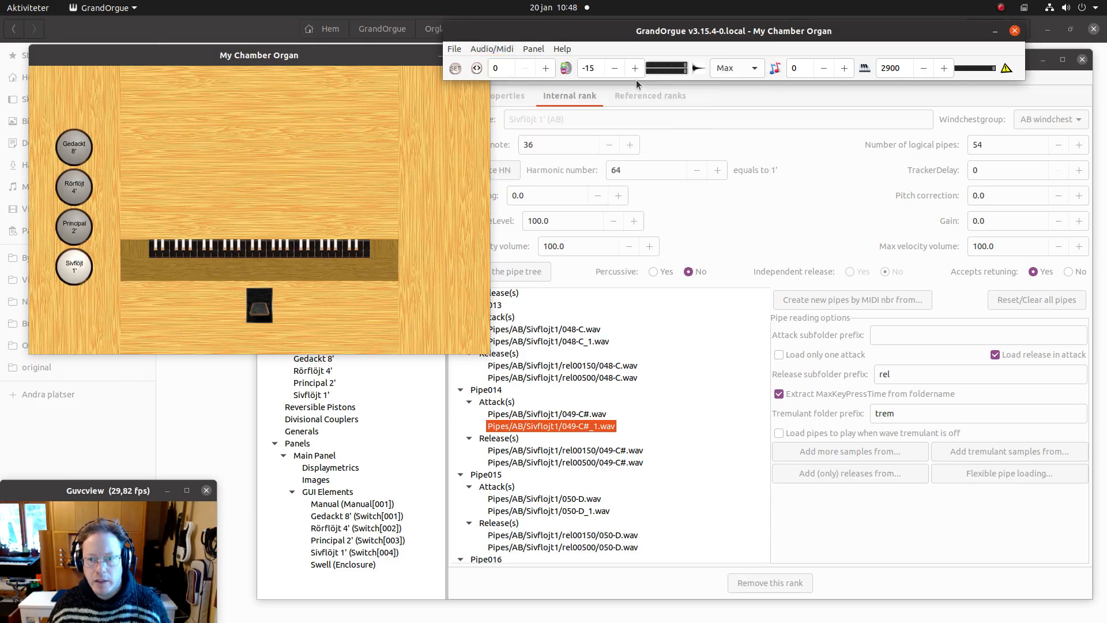
Switch Sivflöjt 1' off, then engage Gedackt 8', Rörflöjt 4', Principal 2' and Sivflöjt 1' together.
left_click(71, 270)
left_click(79, 150)
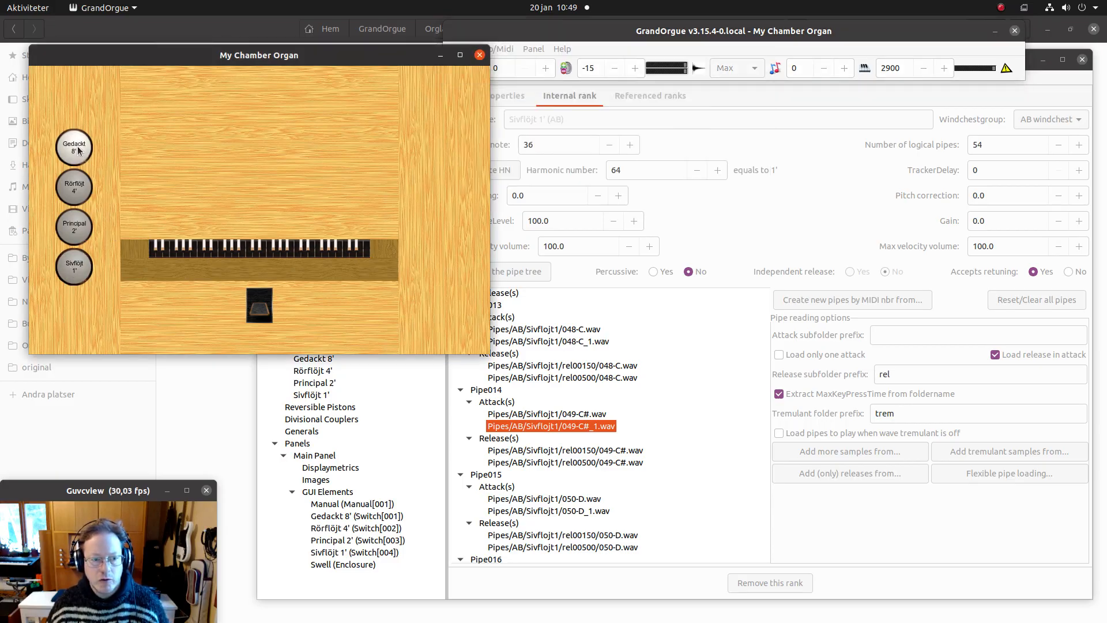
left_click(75, 187)
left_click(75, 227)
left_click(76, 268)
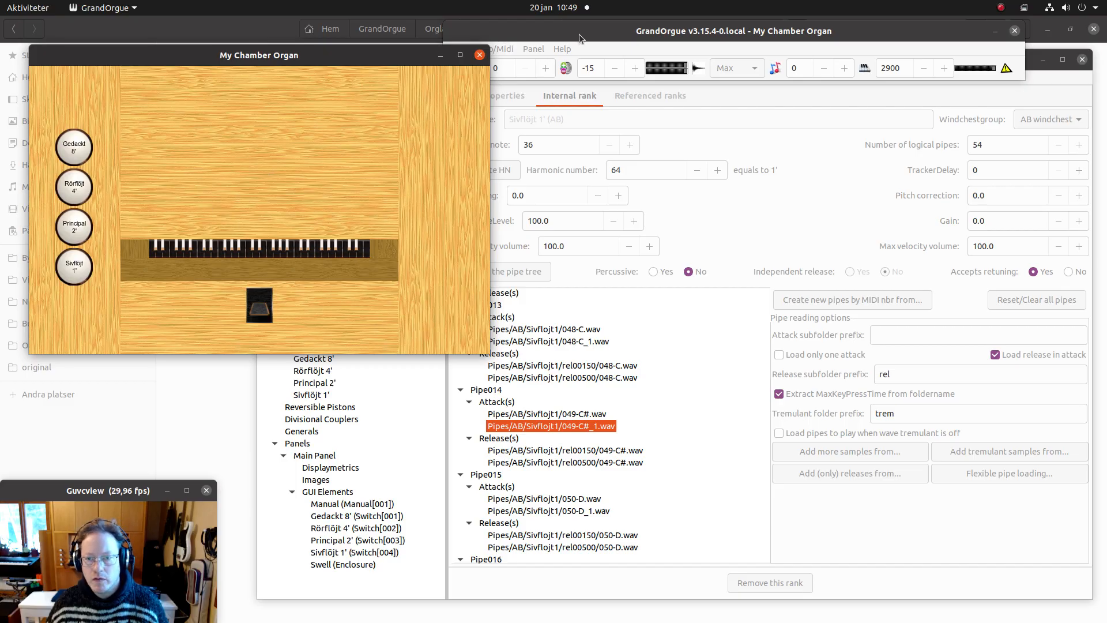
Check which temperament is selected for the organ and leave the selection as it is.
left_click(579, 30)
left_click(491, 49)
mouse_move(502, 66)
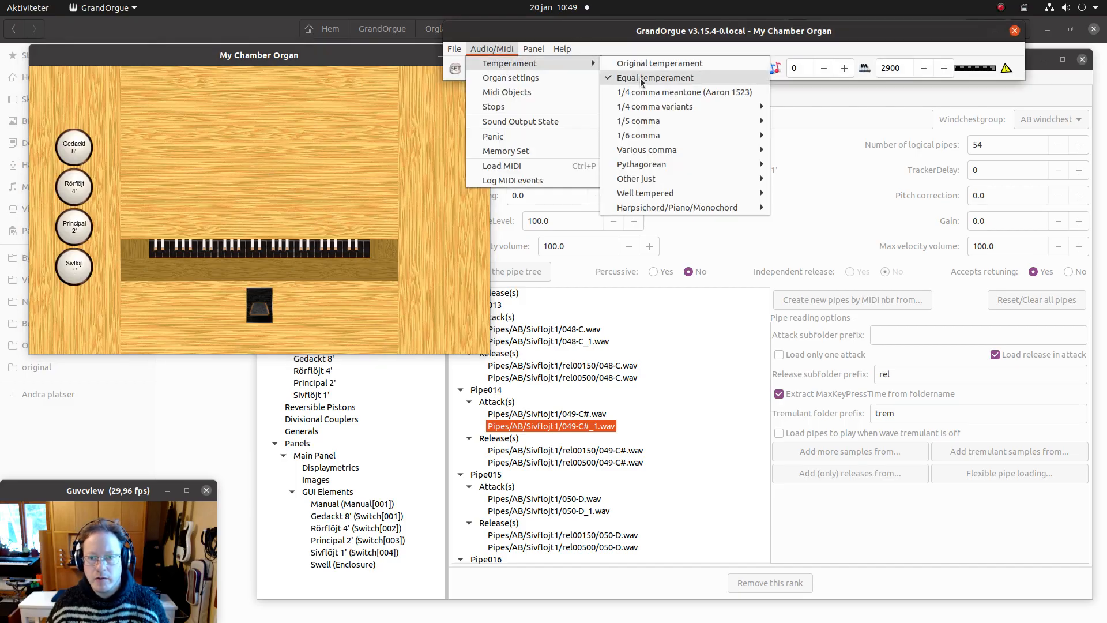
left_click(599, 37)
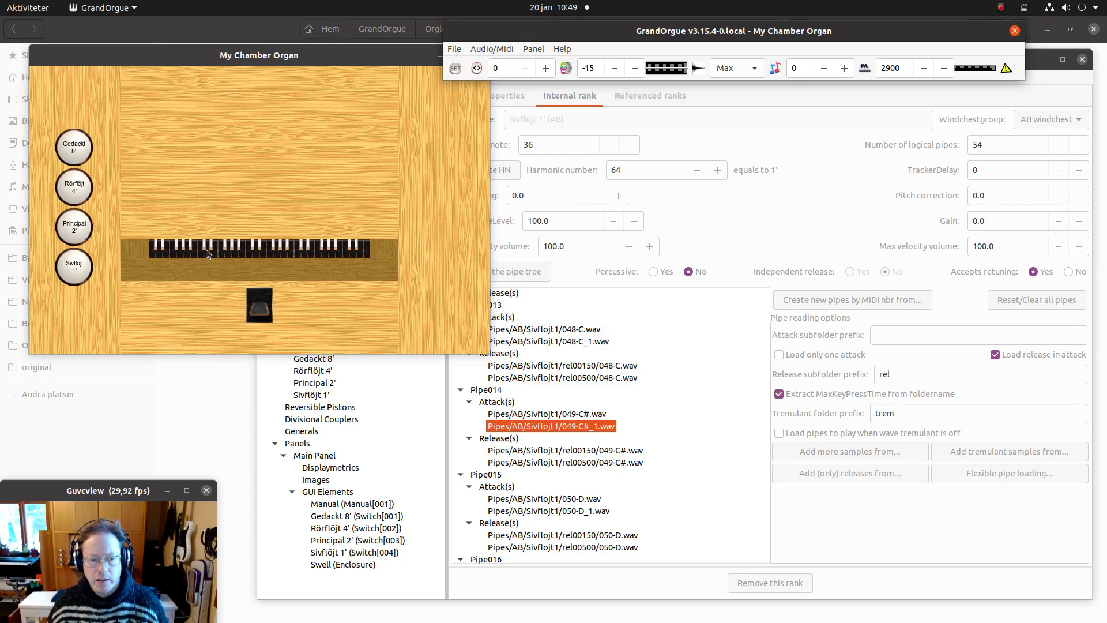
Open the organ settings and apply an amplitude of 0.0 to the AB windchest.
left_click(502, 50)
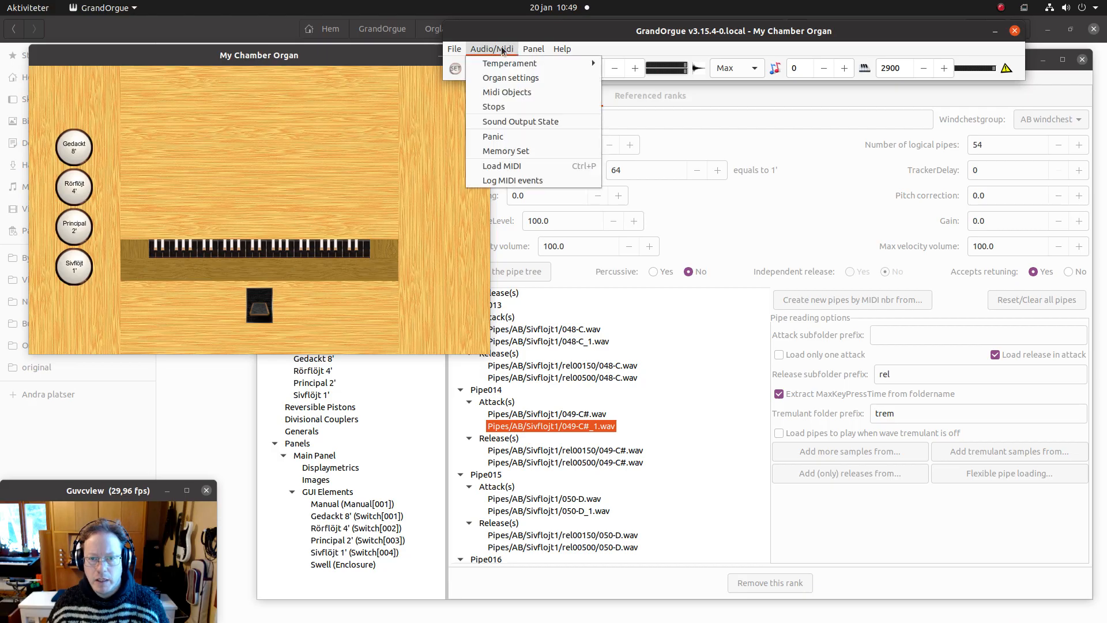
left_click(511, 79)
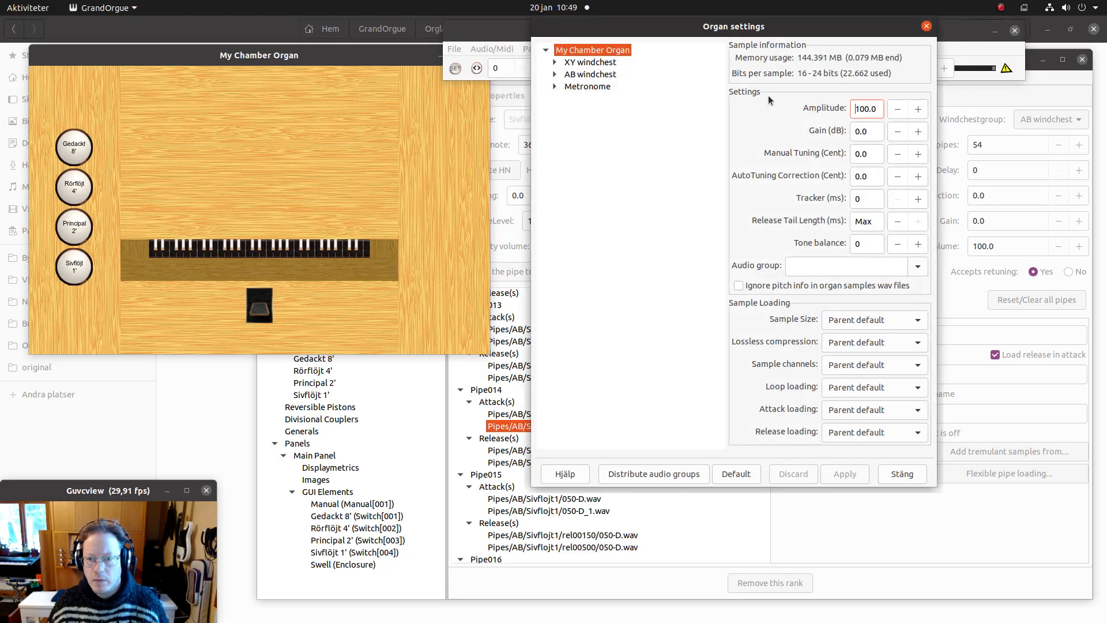
left_click(574, 75)
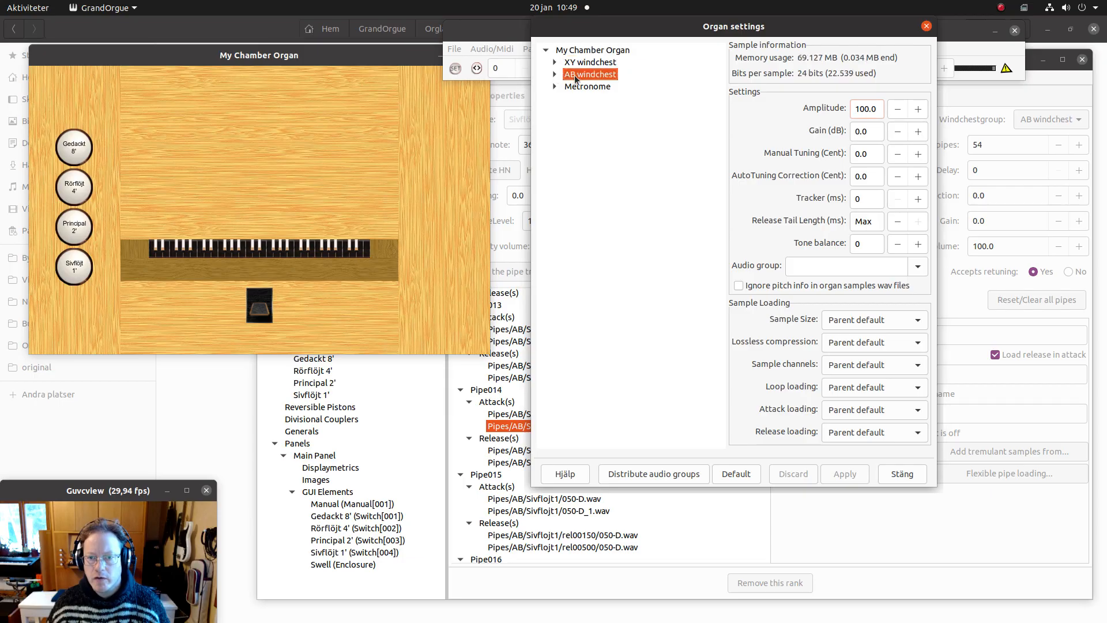
left_click_drag(863, 113, 855, 113)
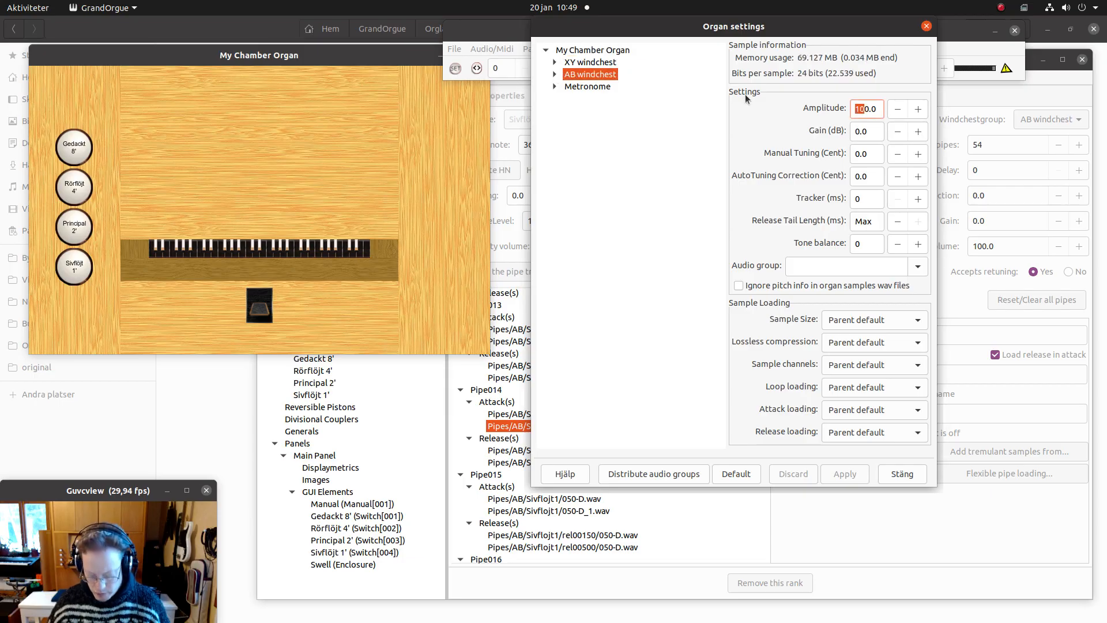
key("BackSpace")
left_click(845, 473)
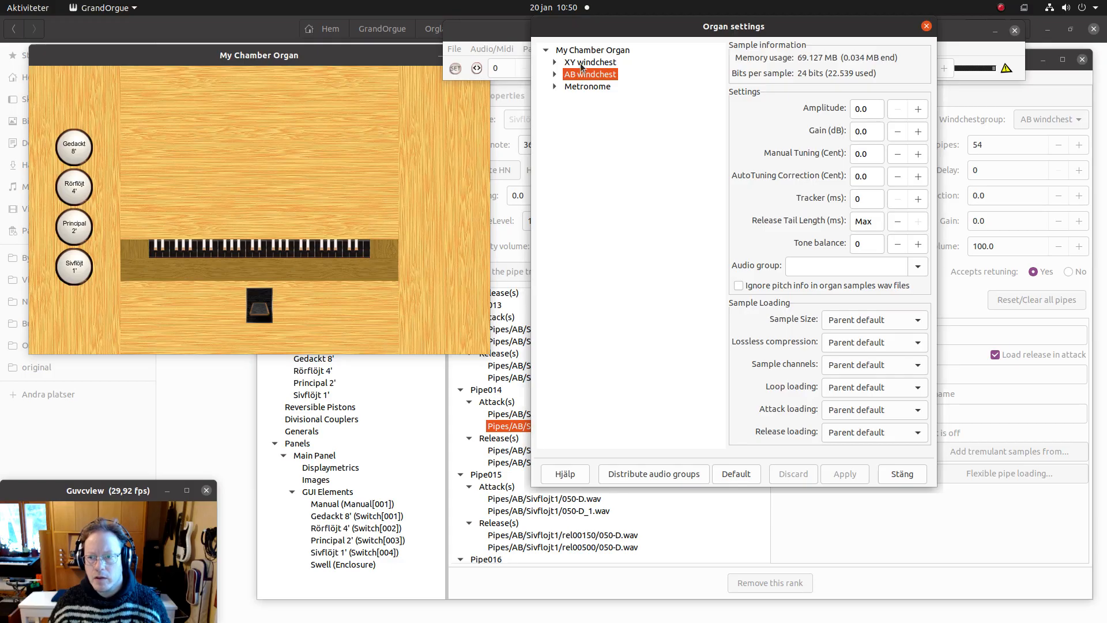
Set the AB windchest's amplitude back to 100.0 and apply it.
left_click(856, 111)
type("10")
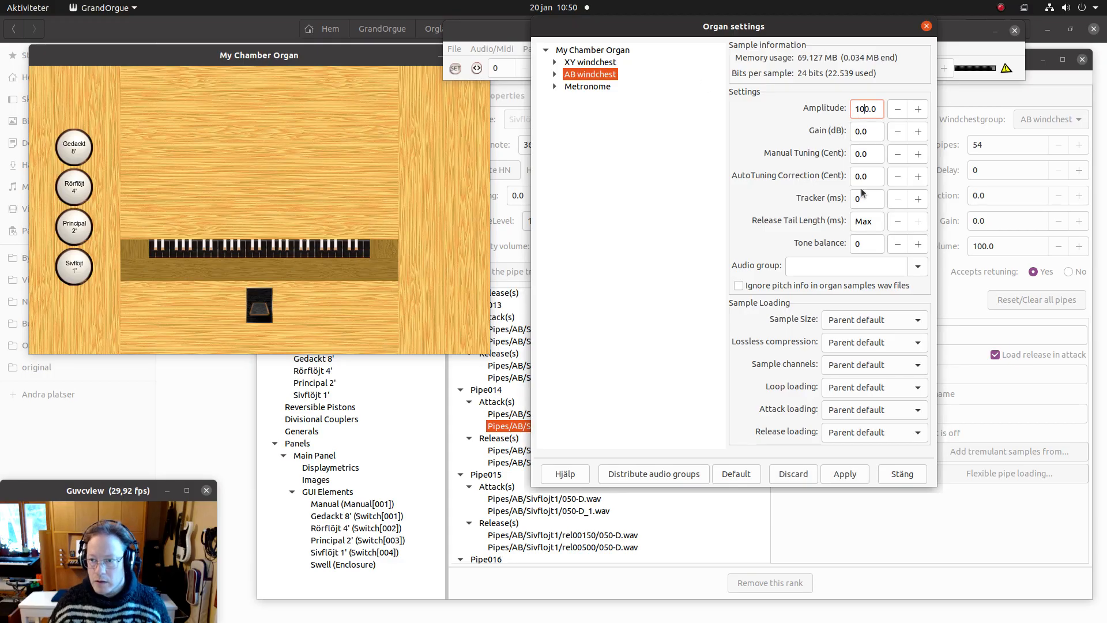
left_click(846, 475)
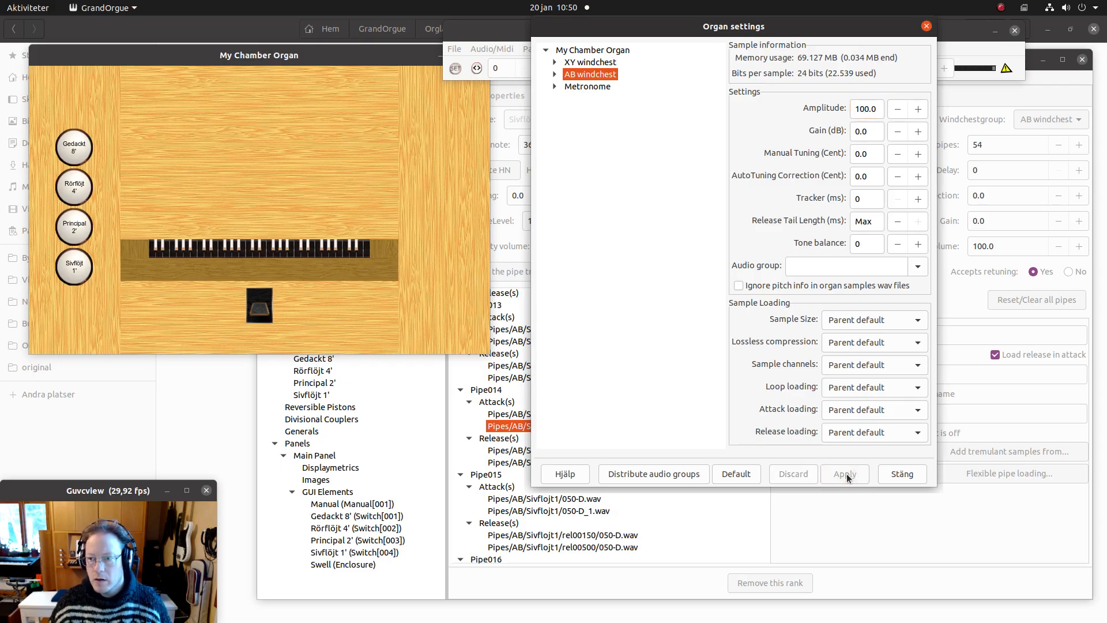
Set the XY windchest's amplitude to 0.0 and apply it.
left_click(593, 62)
left_click_drag(865, 110, 855, 110)
key("BackSpace")
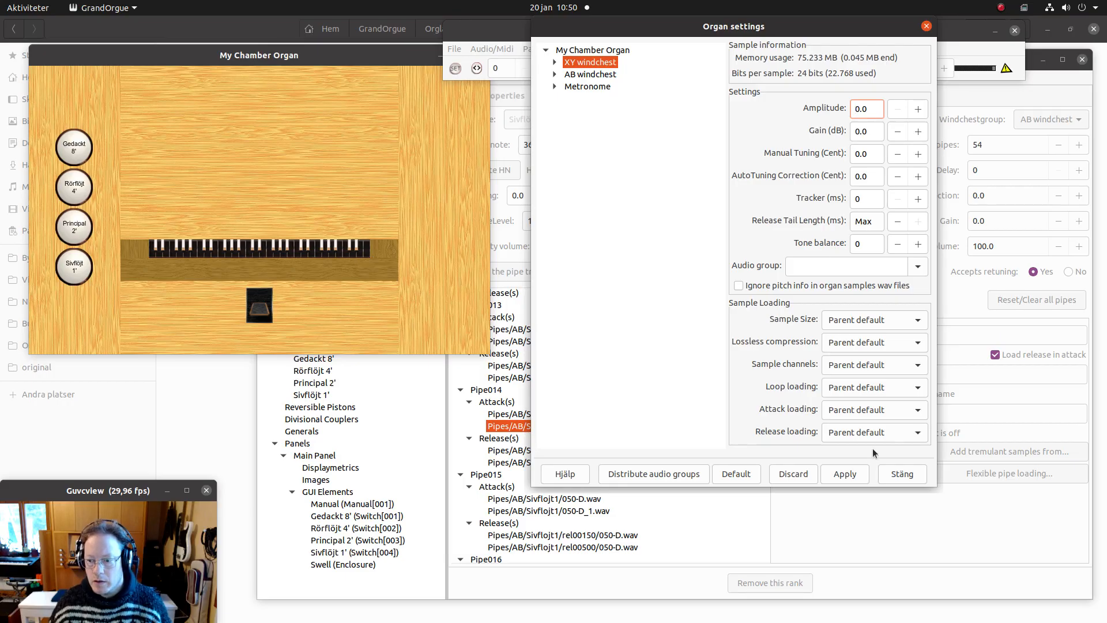
left_click(845, 471)
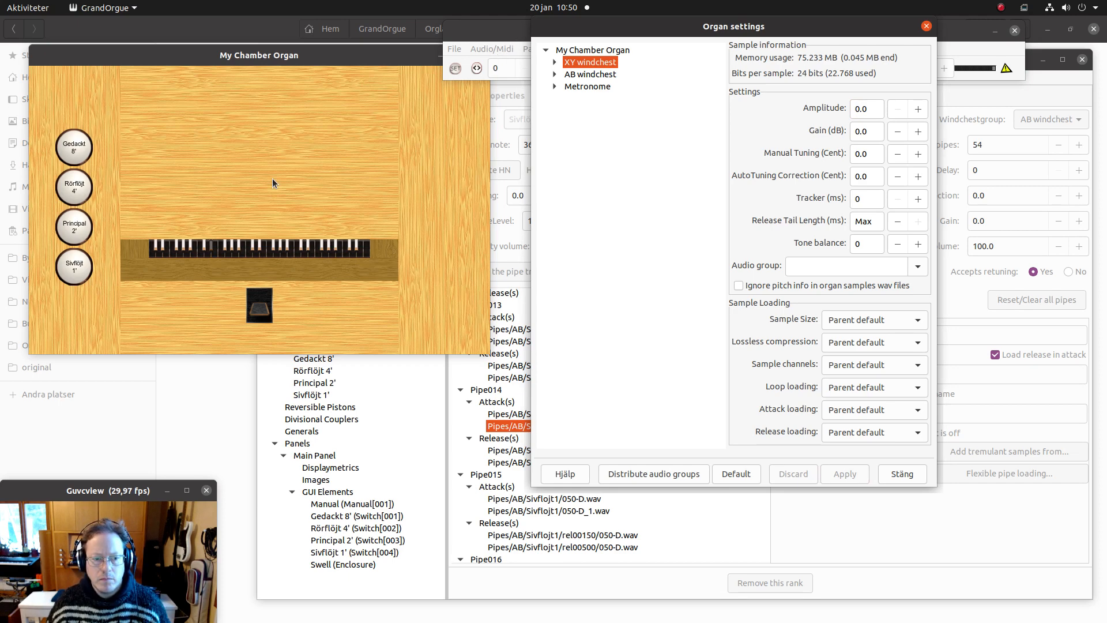
Switch off the Principal 2' stop, then close the organ settings.
left_click(200, 257)
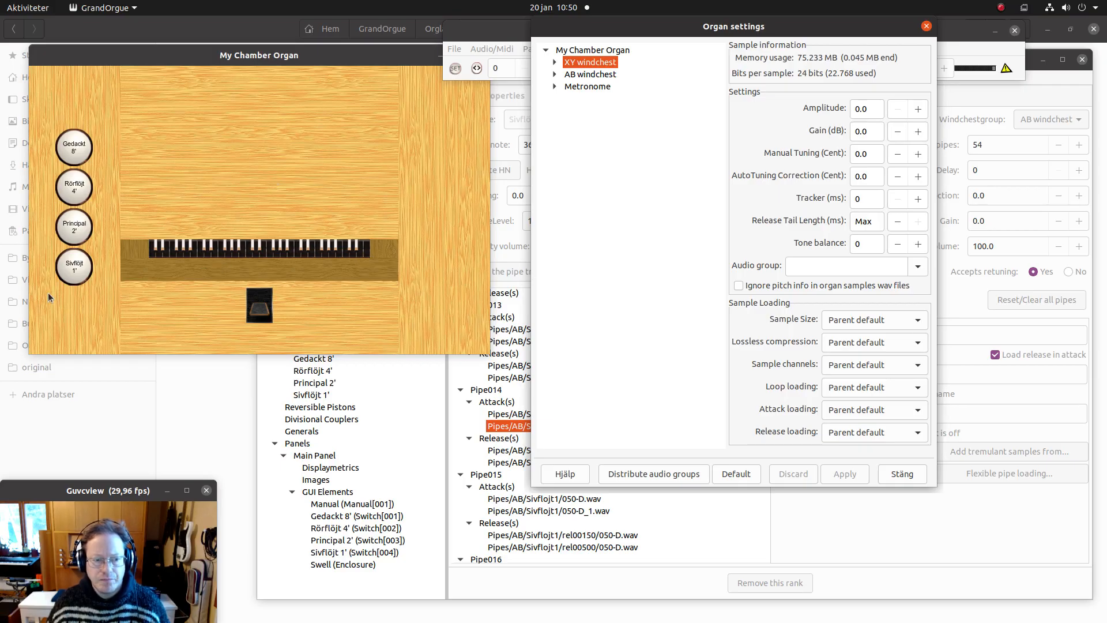
left_click(75, 227)
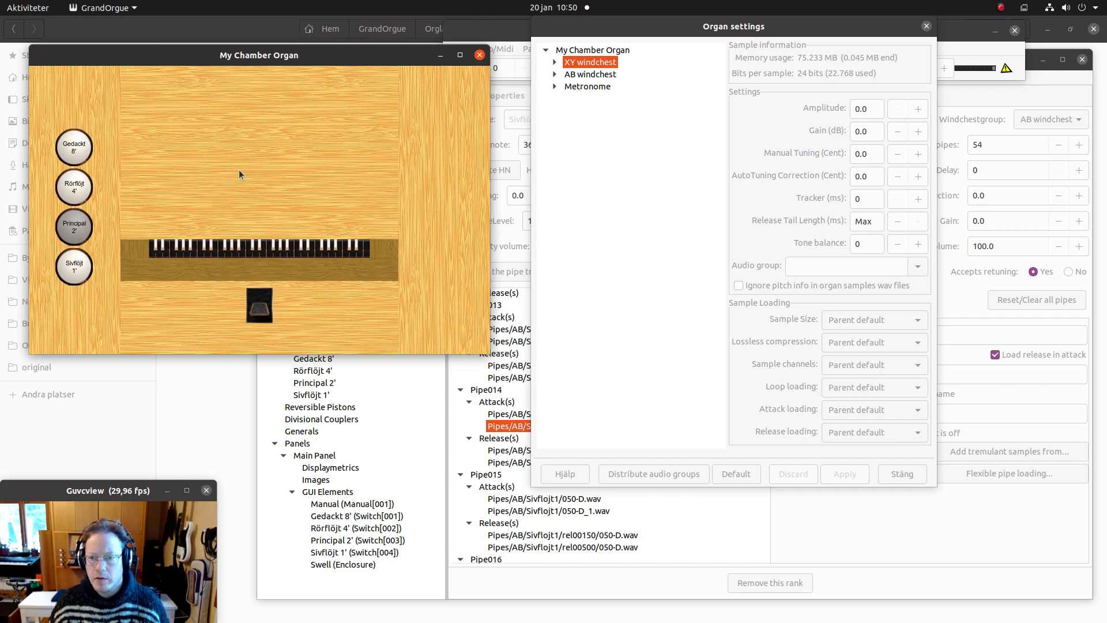
left_click(814, 36)
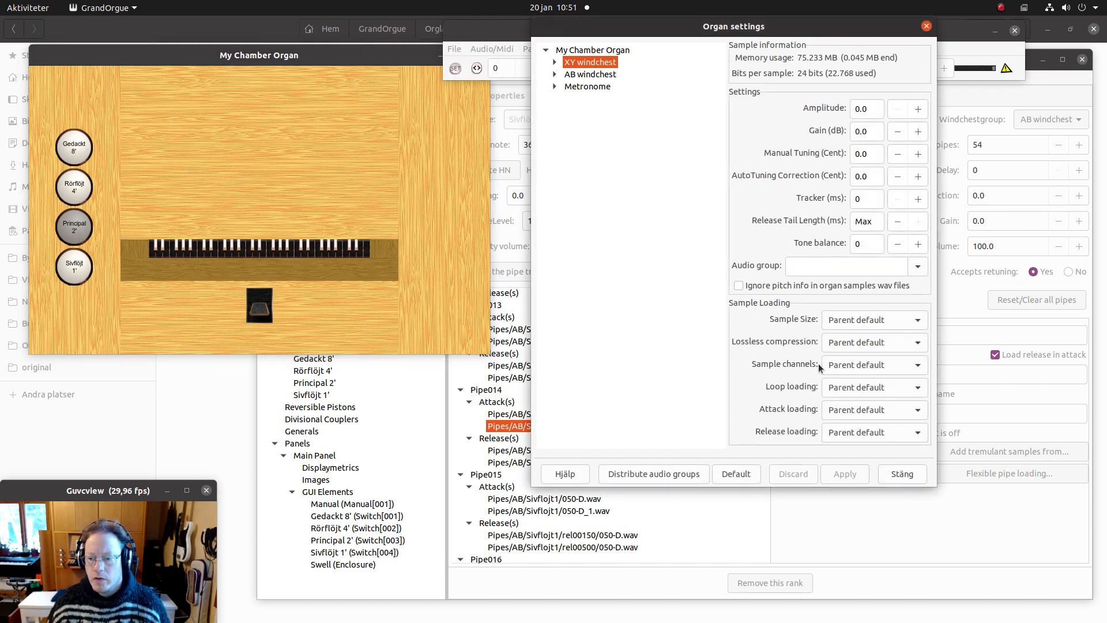
left_click(893, 470)
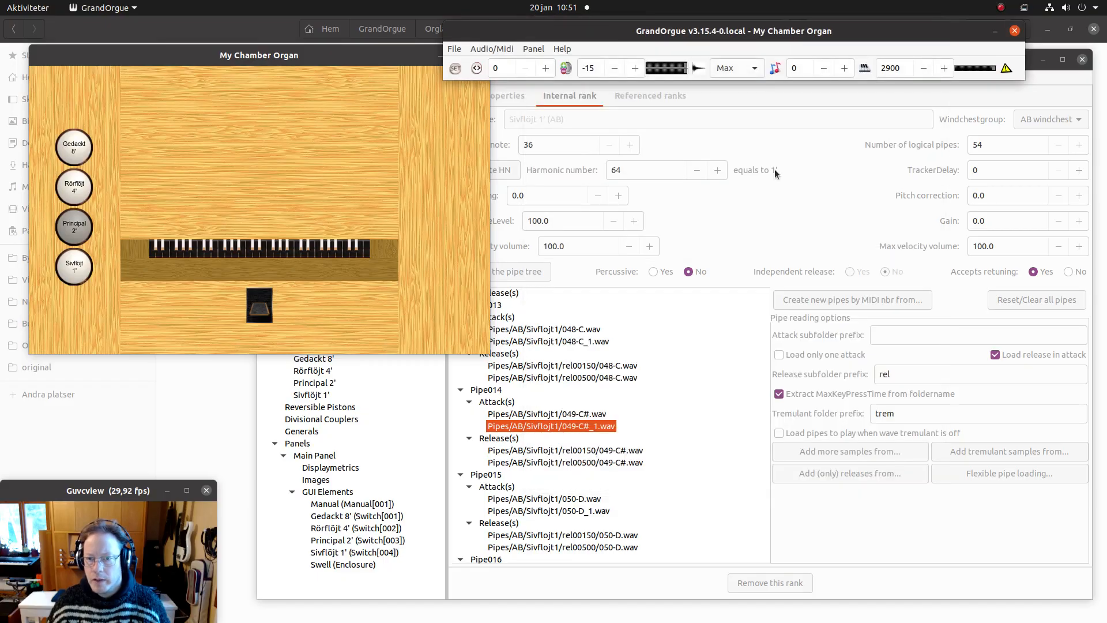
Close My Chamber Organ without saving the modified organ settings and quit GrandOrgue.
left_click(453, 49)
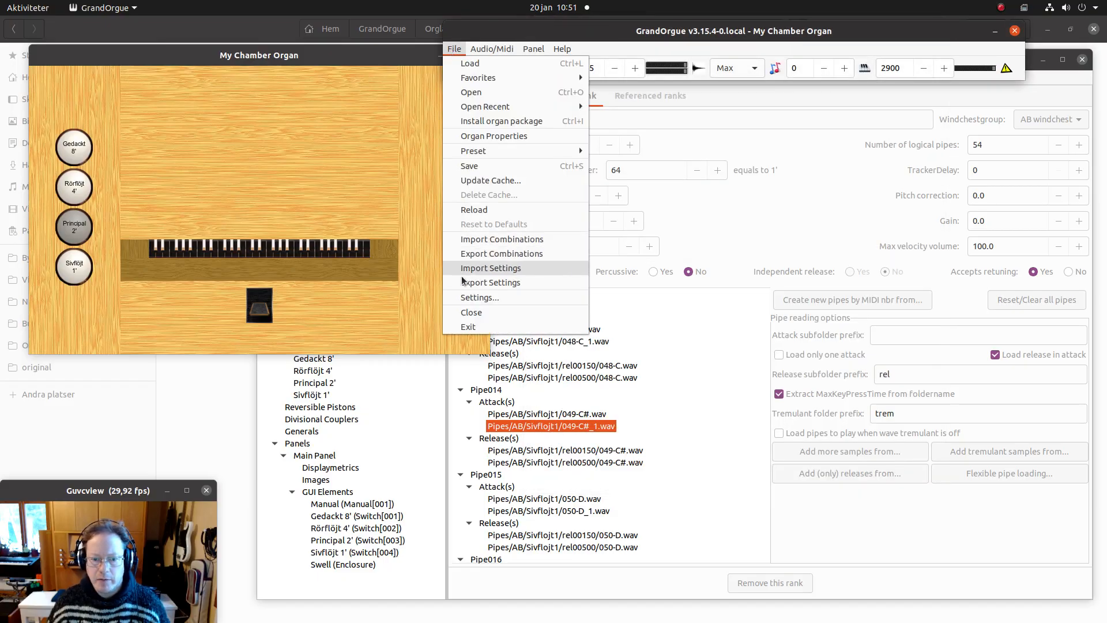
left_click(470, 314)
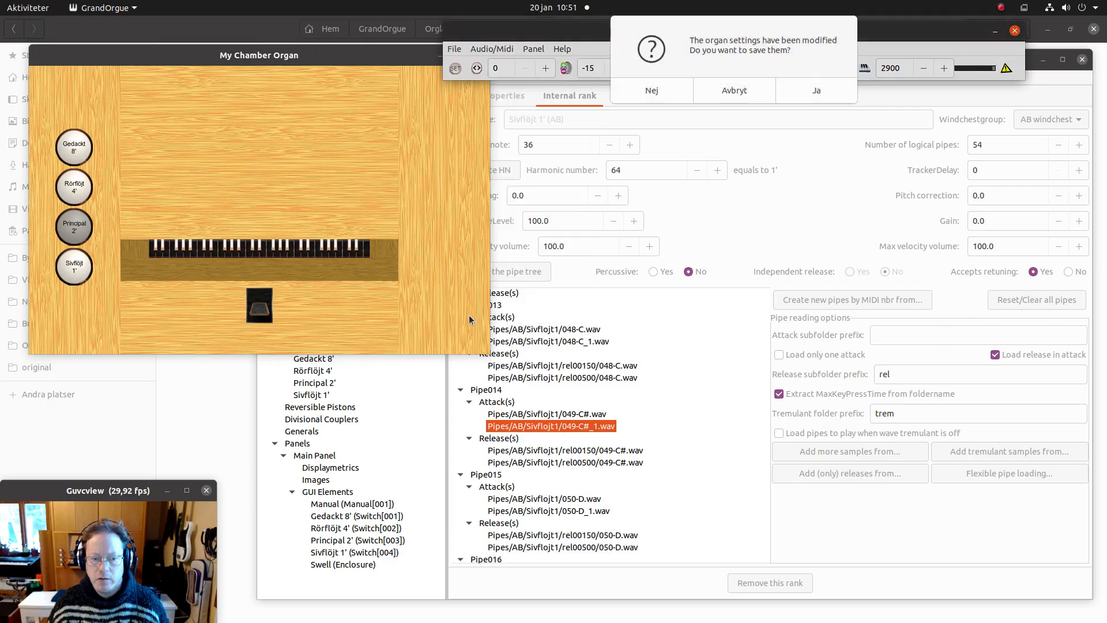
left_click(632, 94)
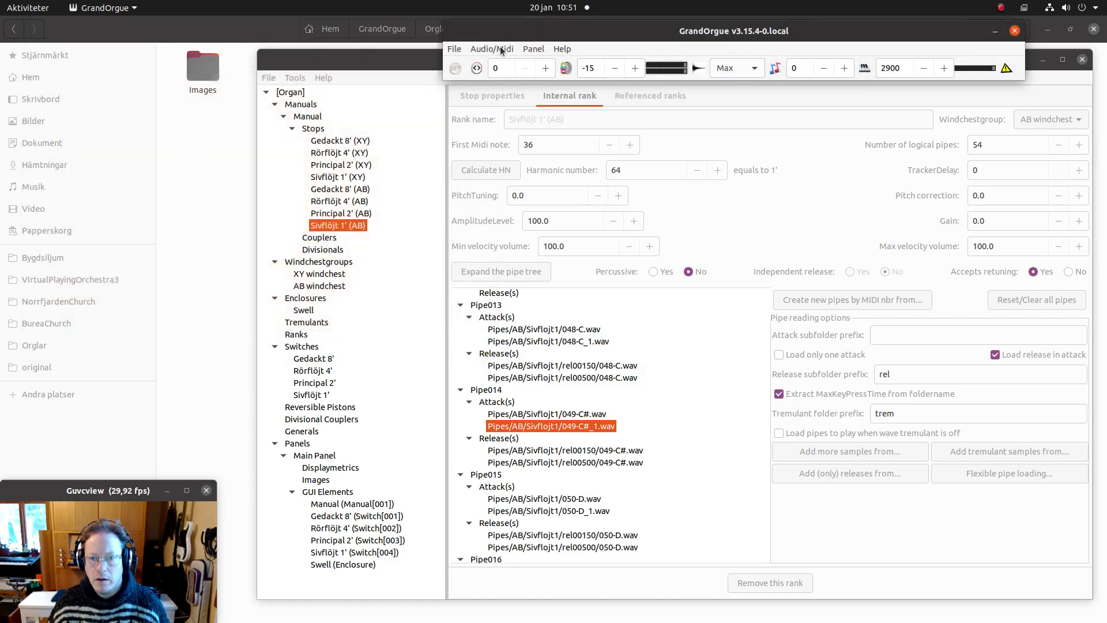
left_click(501, 50)
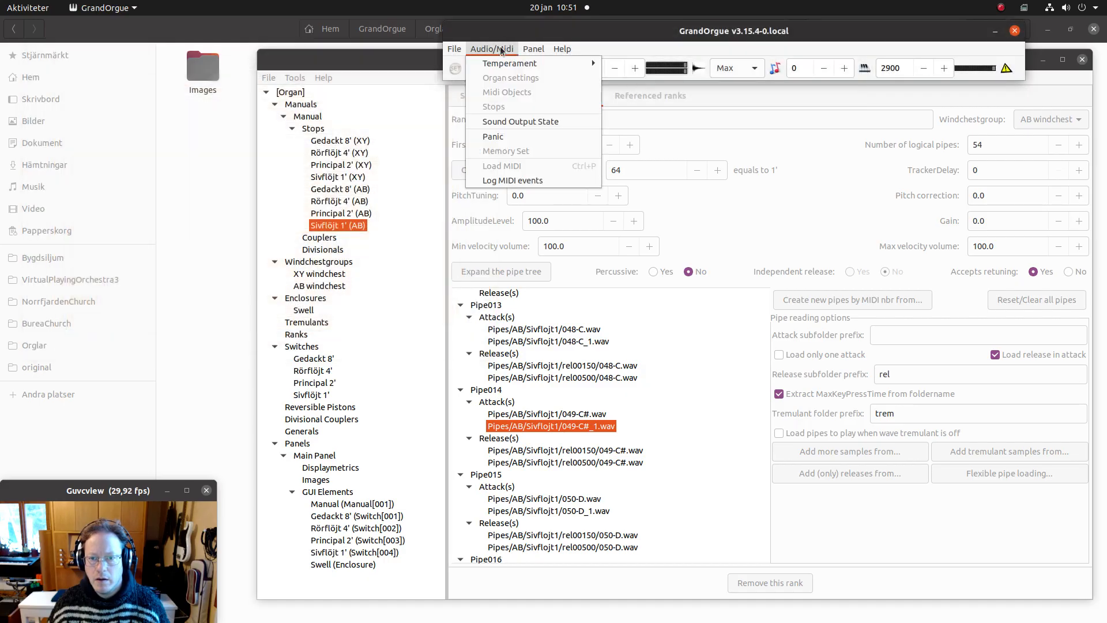
left_click(1015, 32)
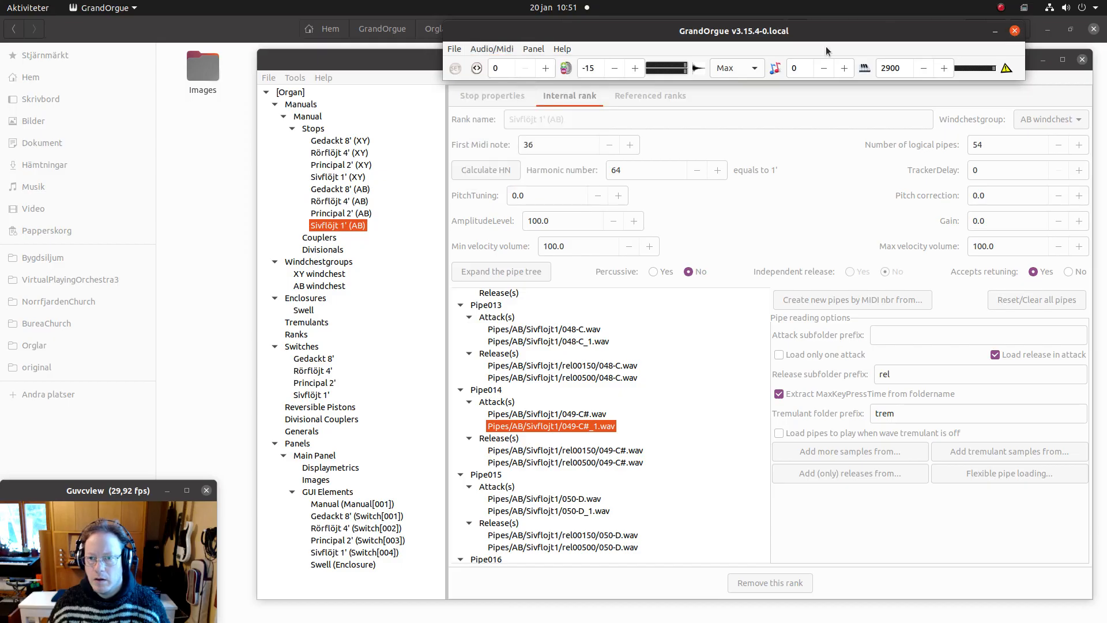
left_click(1015, 33)
Launch LoopAuditioneer and open the sample folder MyChamberOrgan/Pipes/AB/Principal2.
mouse_move(1, 193)
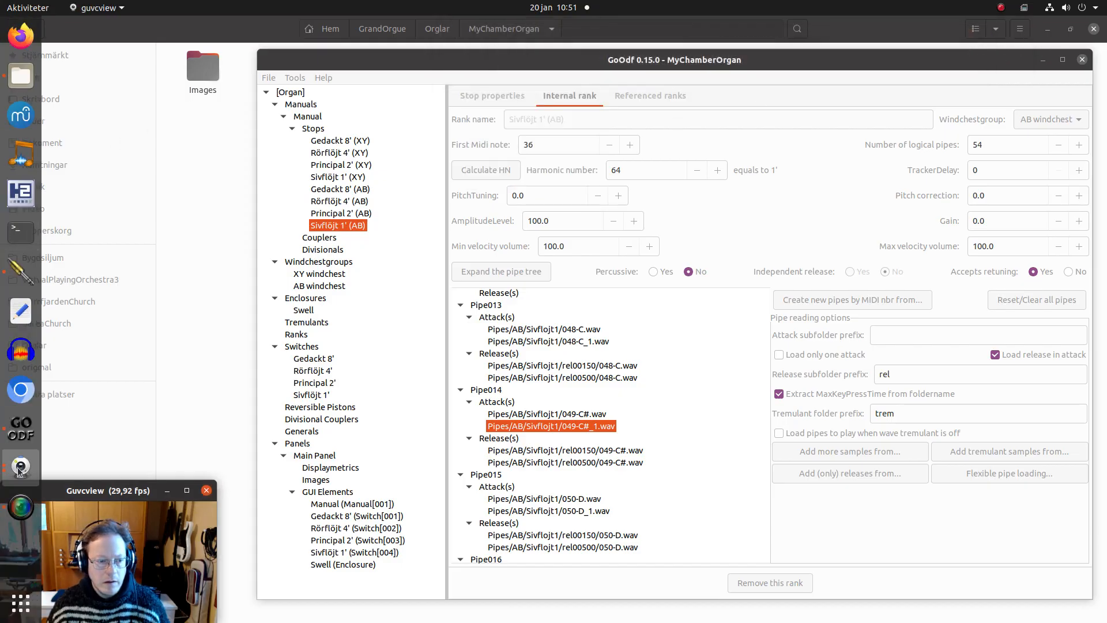
left_click(12, 612)
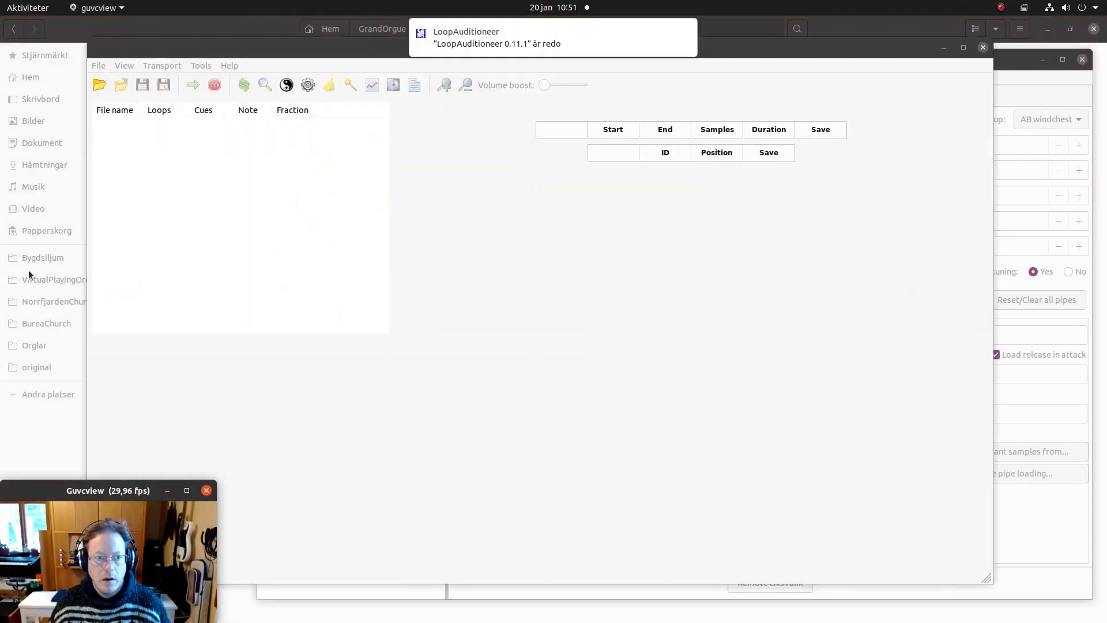
left_click(99, 85)
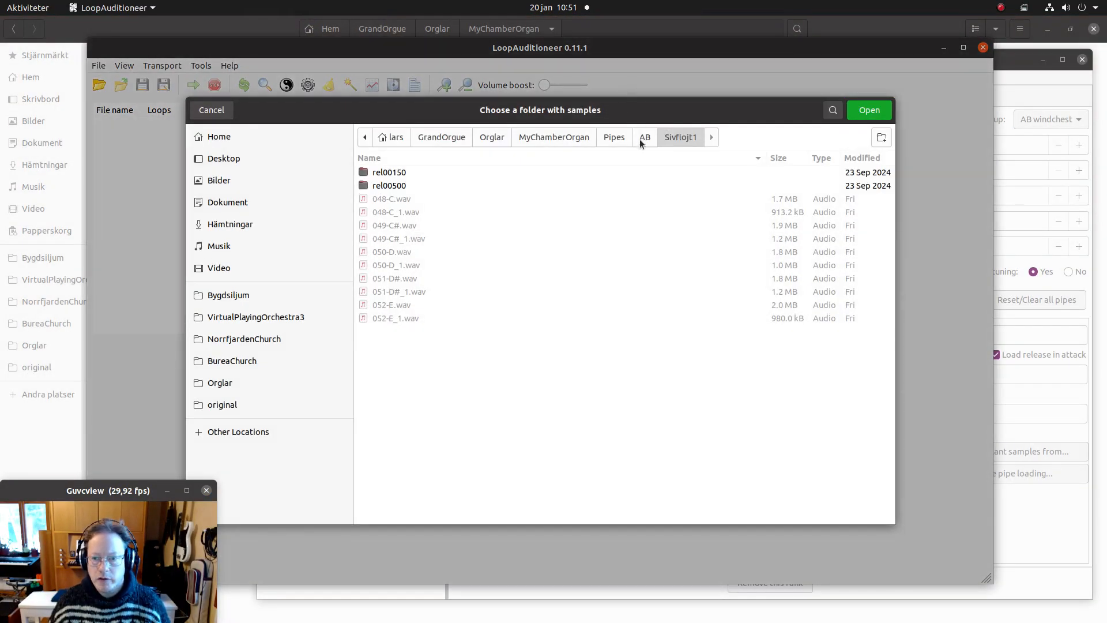
left_click(640, 138)
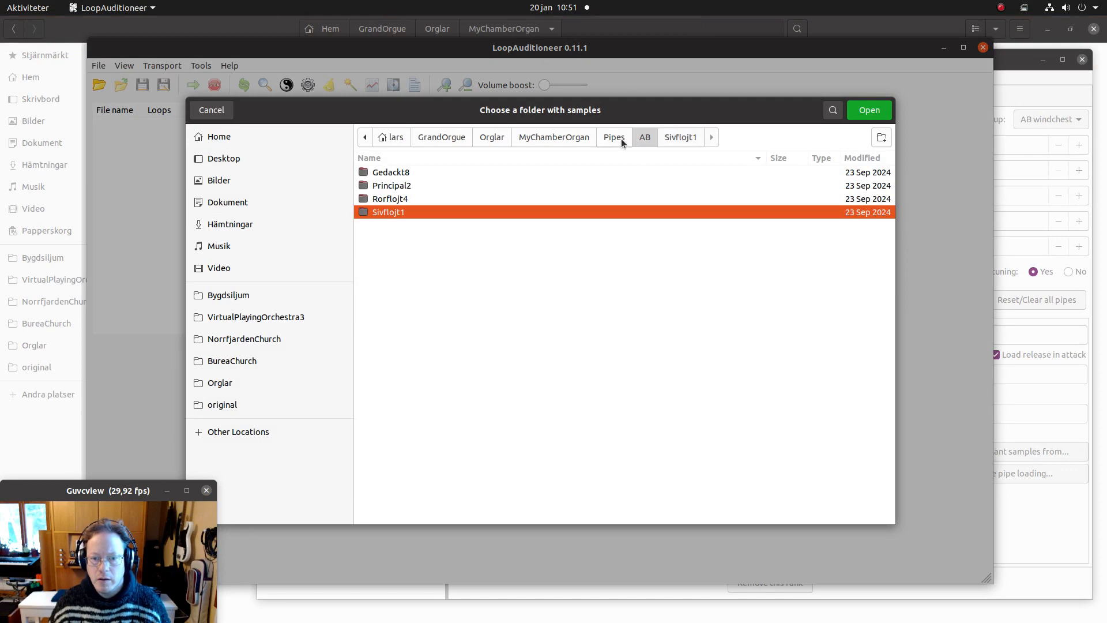
left_click(431, 186)
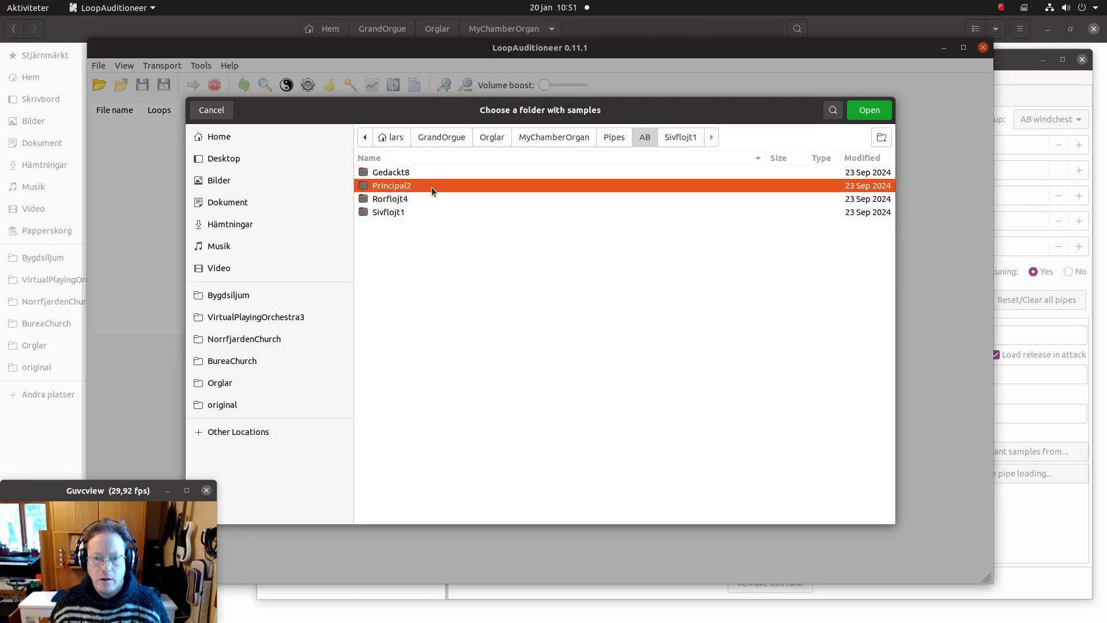
double_click(431, 187)
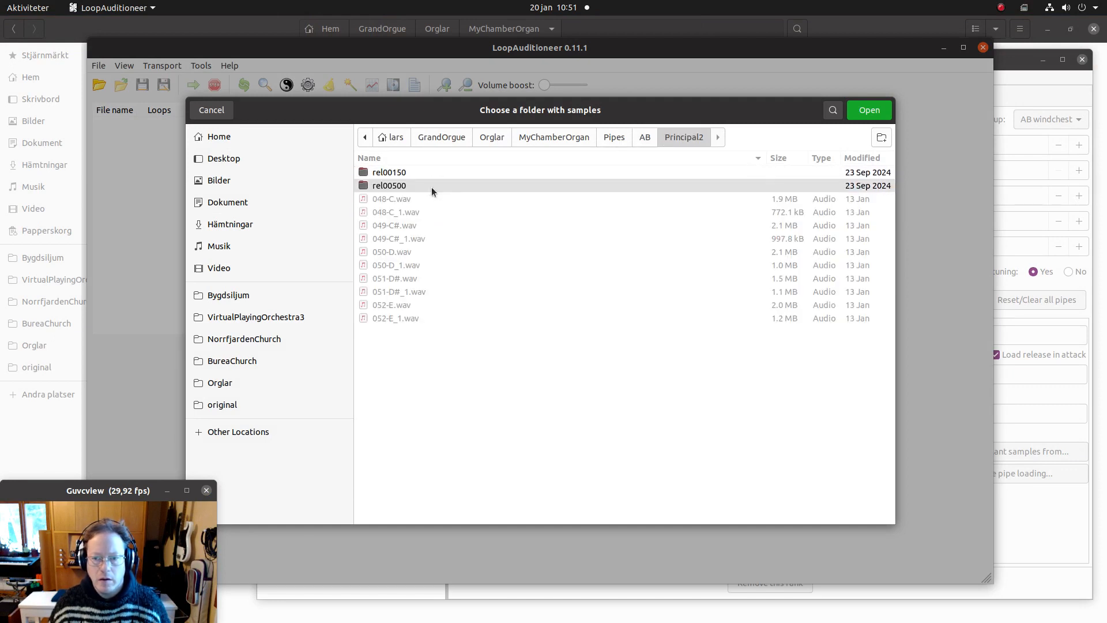
left_click(868, 110)
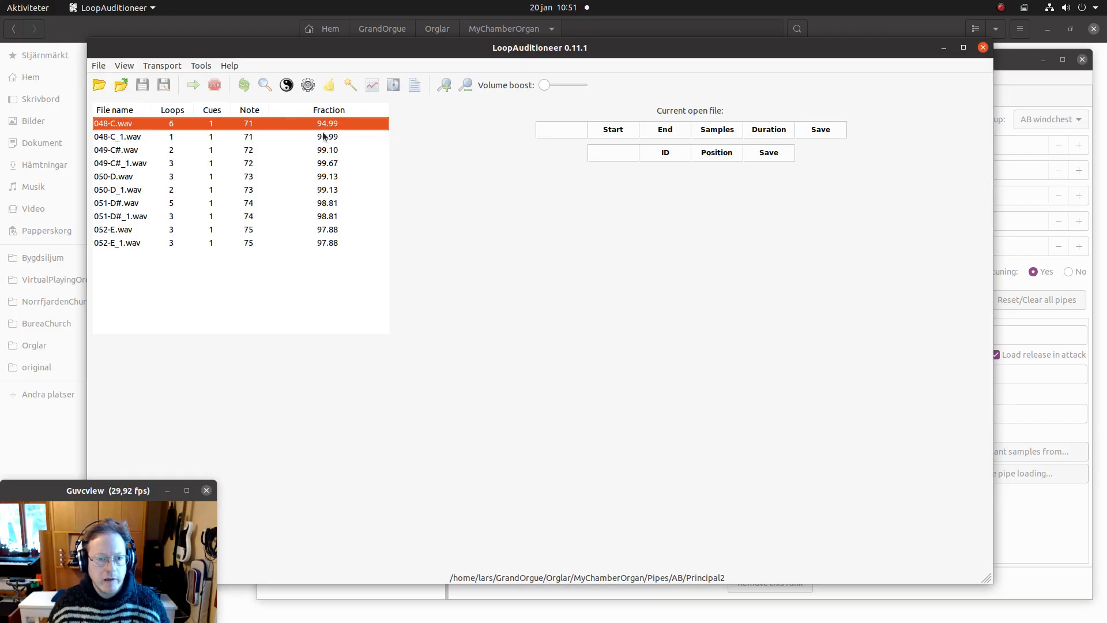
Load 048-C.wav, open its MIDI pitch settings and view its FFT spectrum, keeping the 65536 FFT size.
double_click(104, 125)
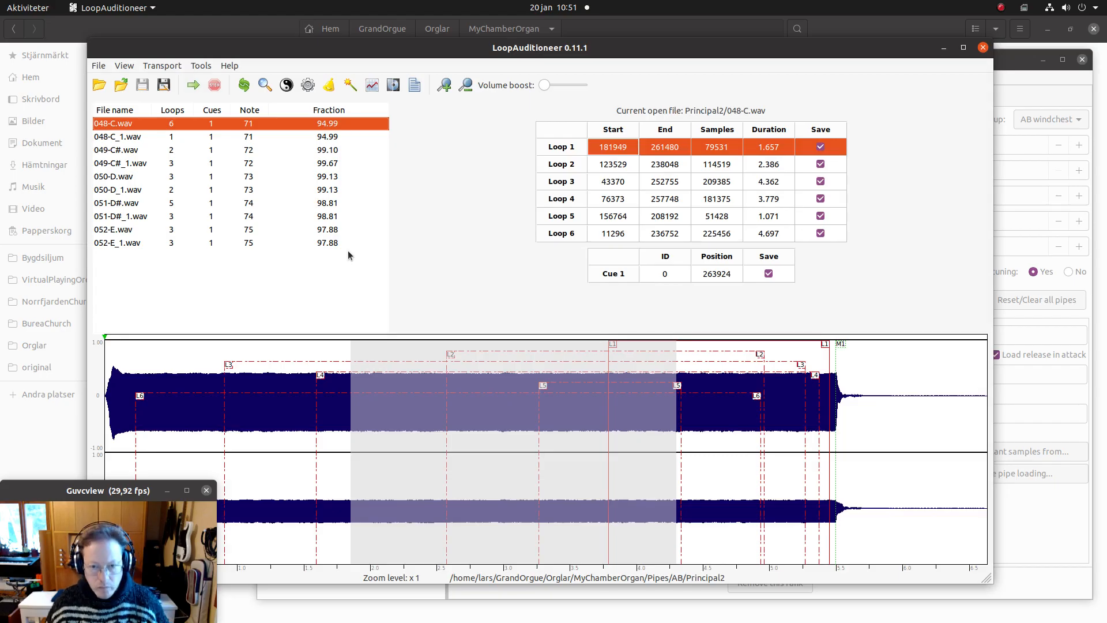
key("p")
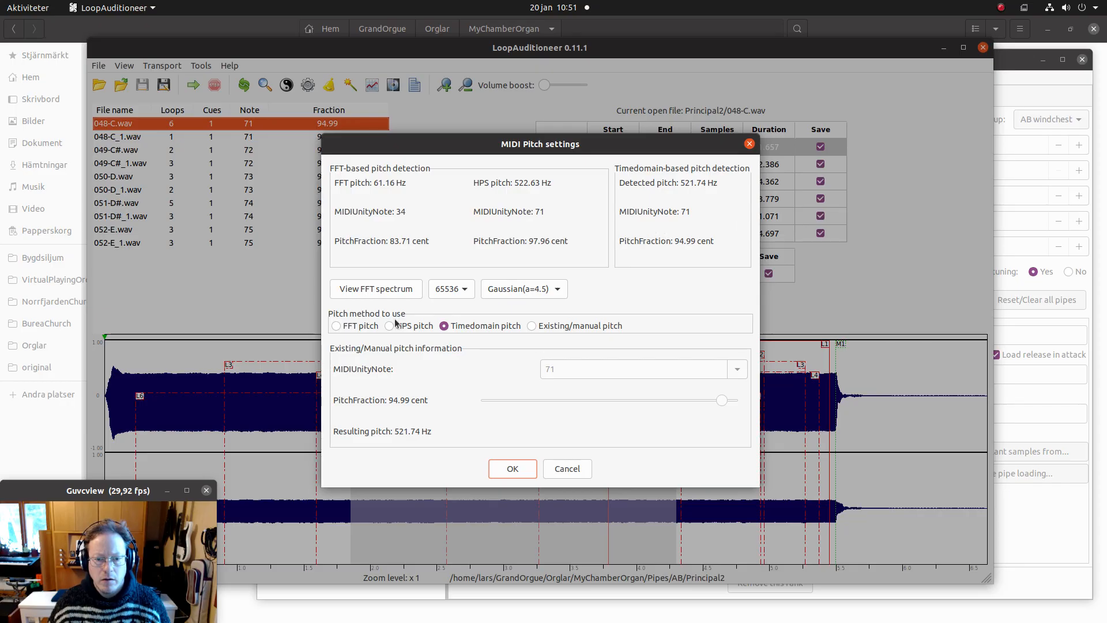
left_click(467, 290)
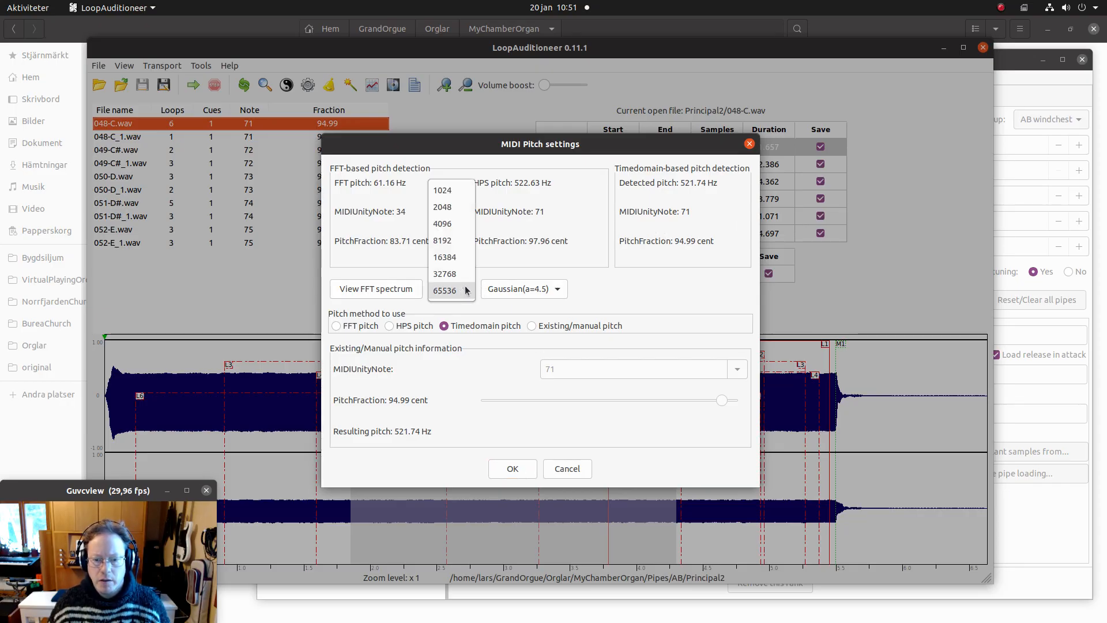
left_click(400, 289)
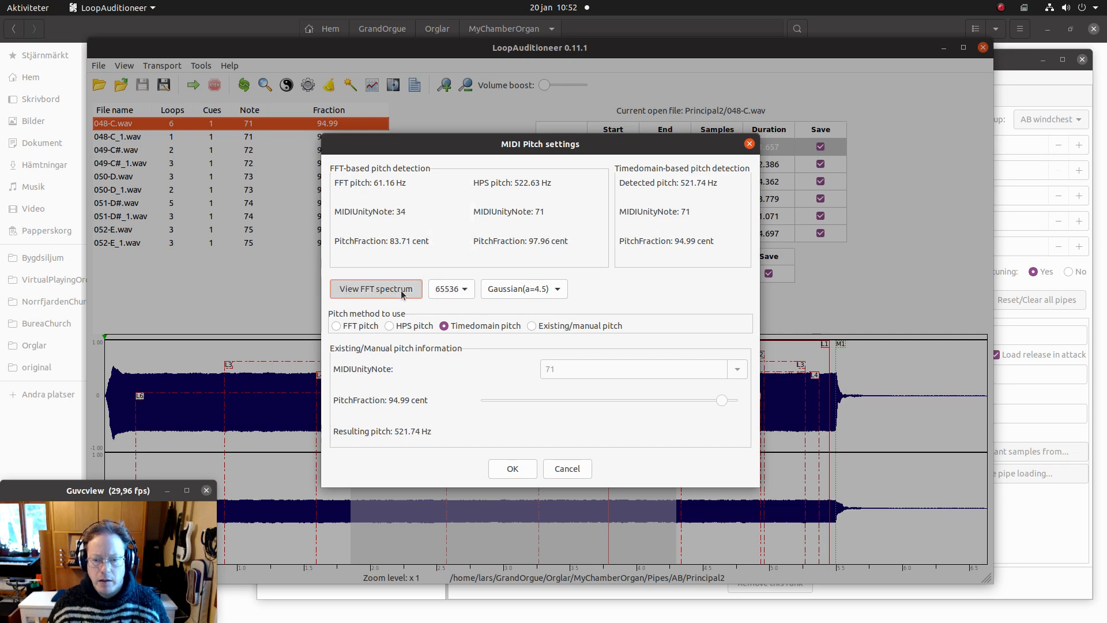
left_click(400, 290)
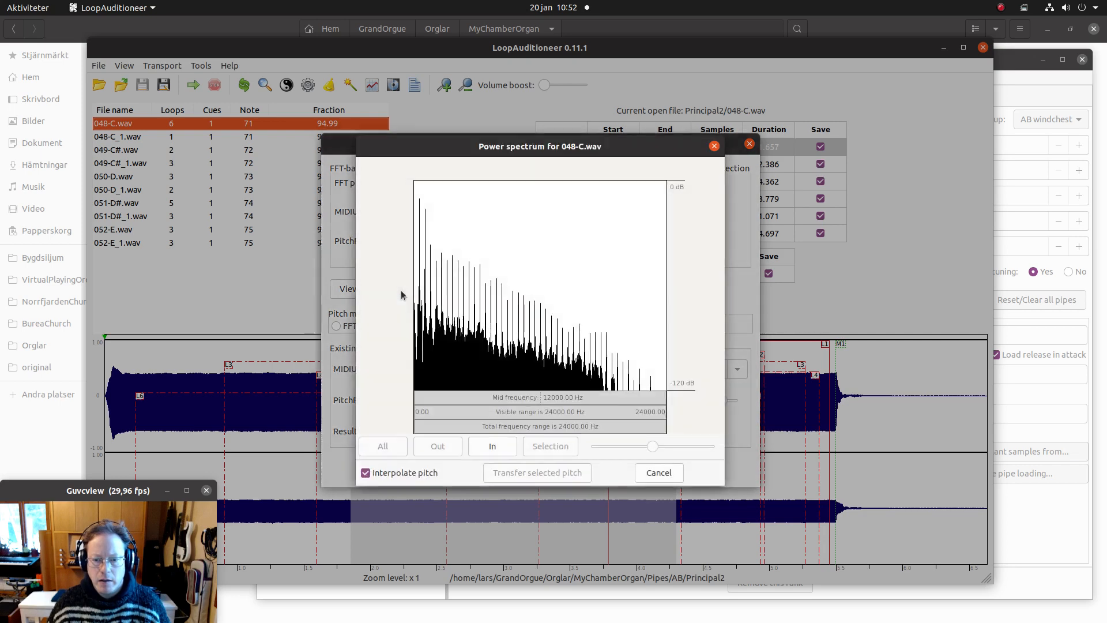
Narrow the power spectrum of 048-C.wav to its fundamental peak and mark the frequency at the peak.
left_click(420, 262)
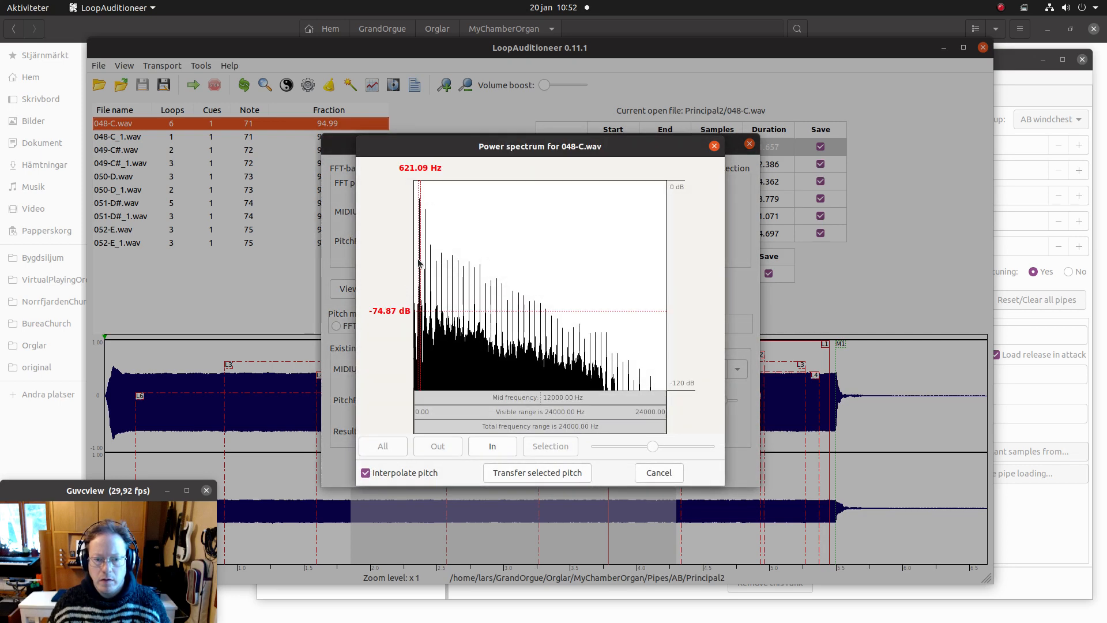
left_click(559, 448)
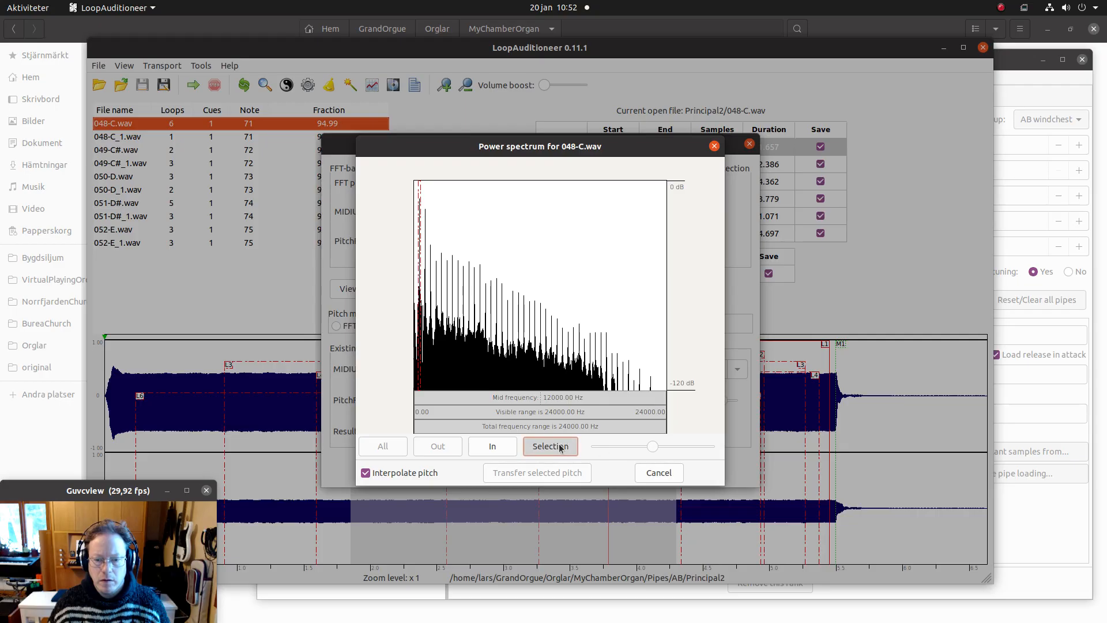
left_click(526, 228)
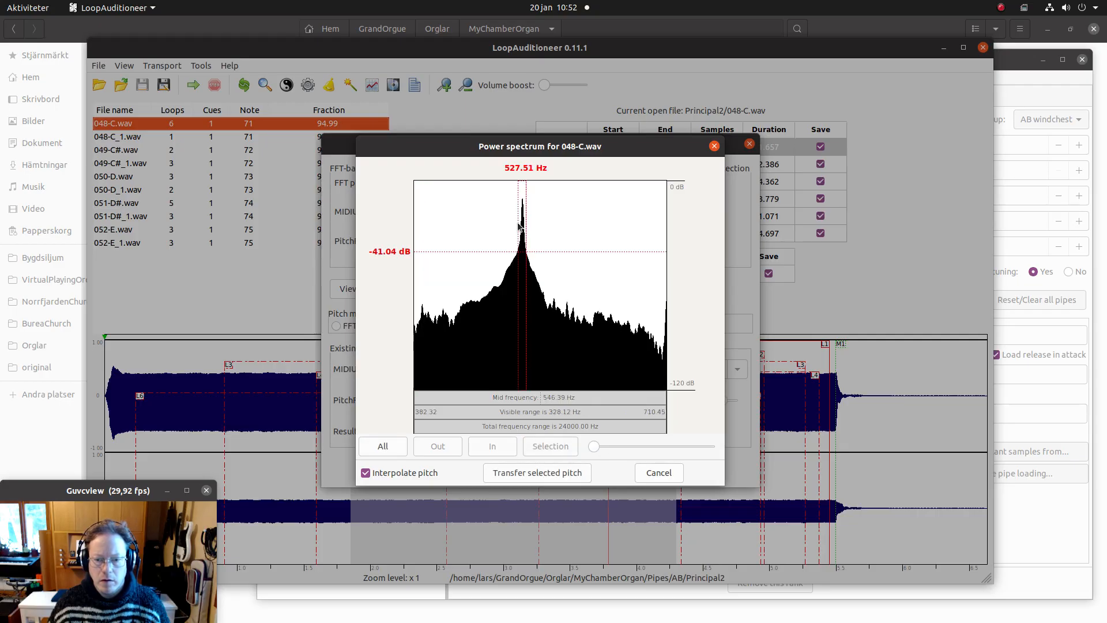
left_click(564, 448)
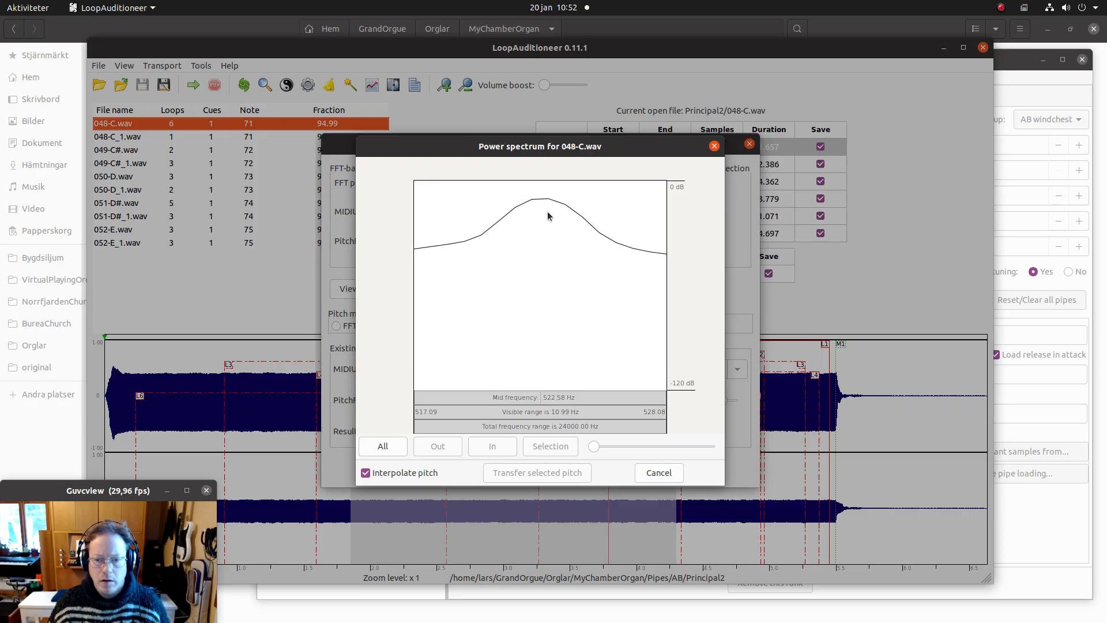
left_click(547, 216)
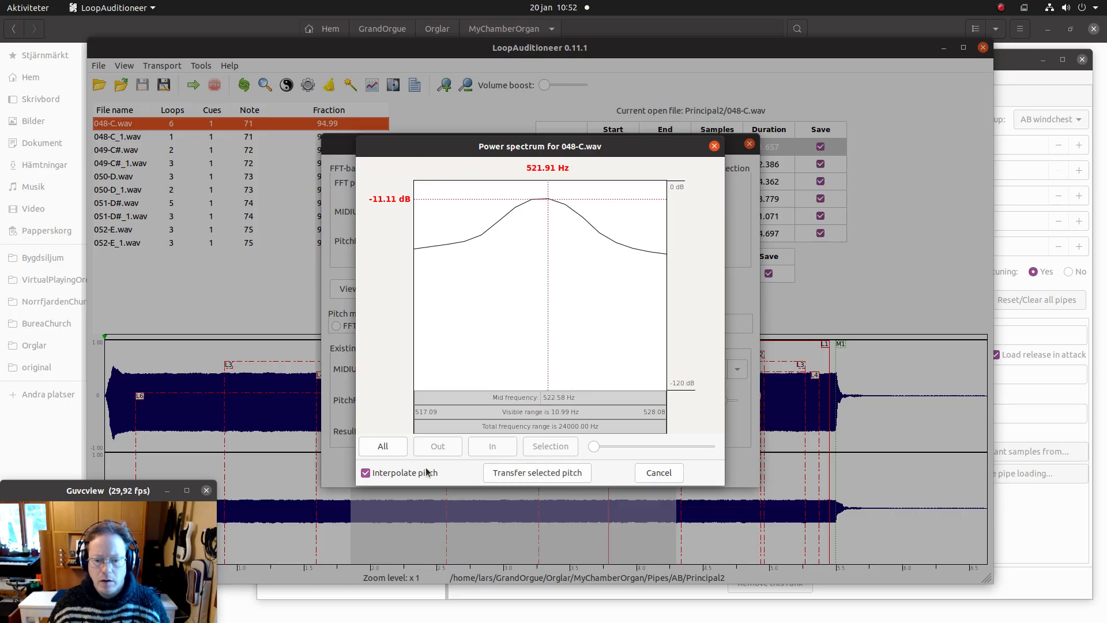
Transfer the selected spectrum pitch for 048-C.wav, then choose HPS pitch as its pitch method and apply it.
left_click(534, 472)
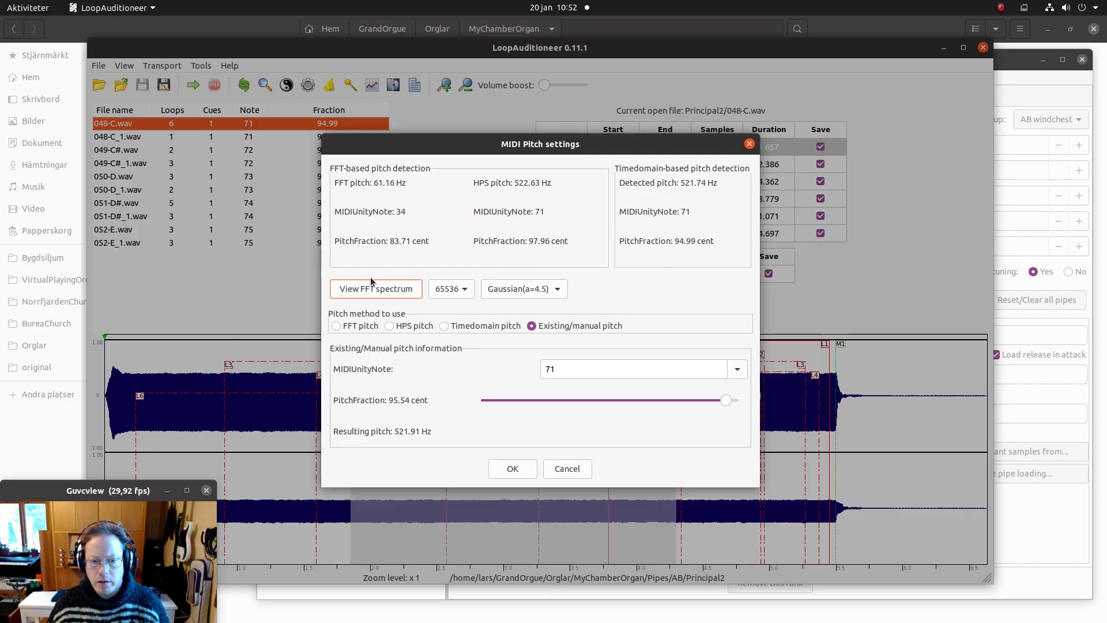
left_click(388, 327)
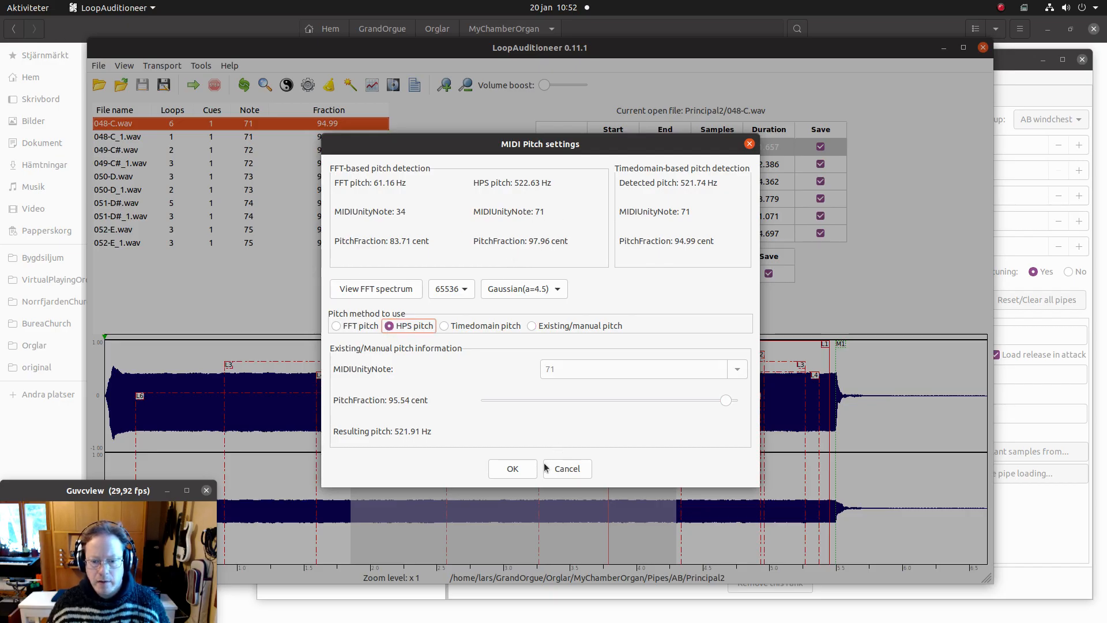
left_click(512, 468)
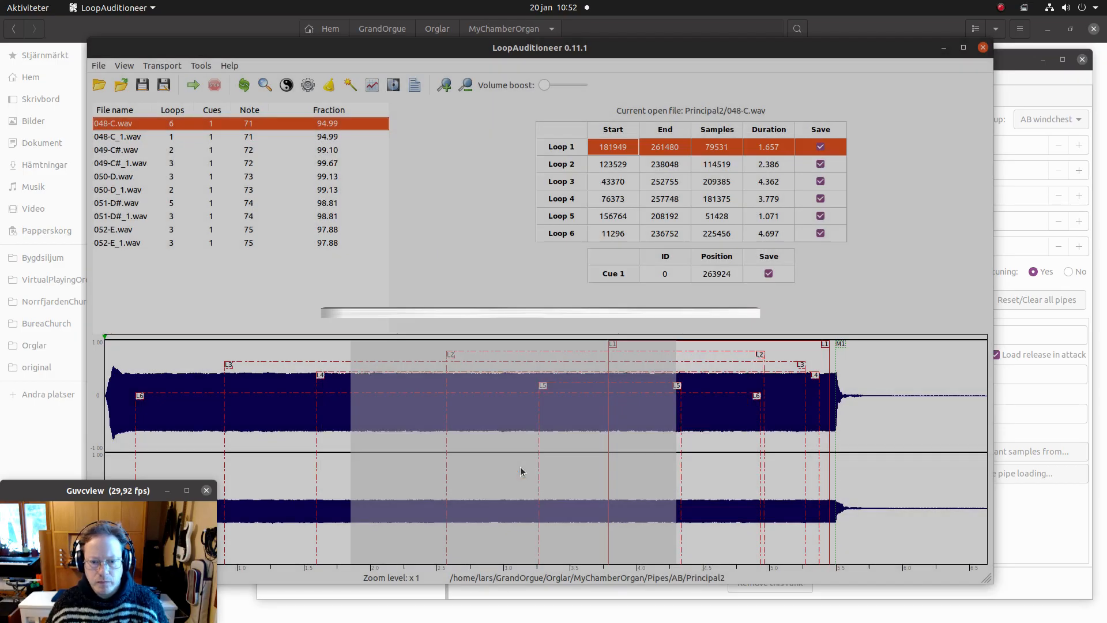
Load 048-C_1.wav and apply its HPS-detected pitch in the MIDI pitch settings.
left_click(159, 139)
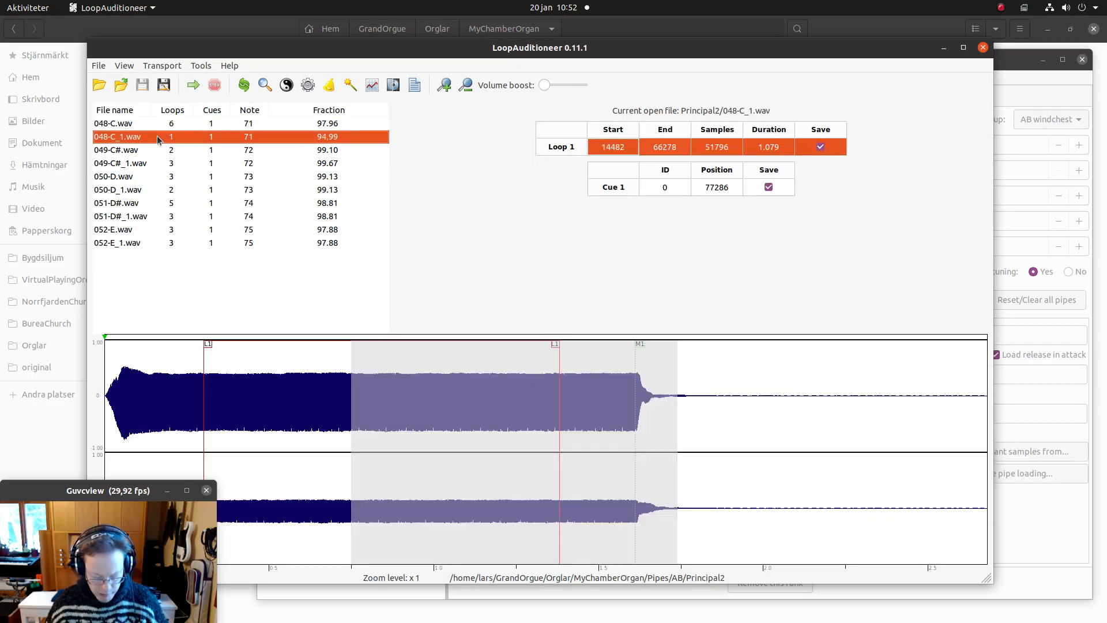
key("p")
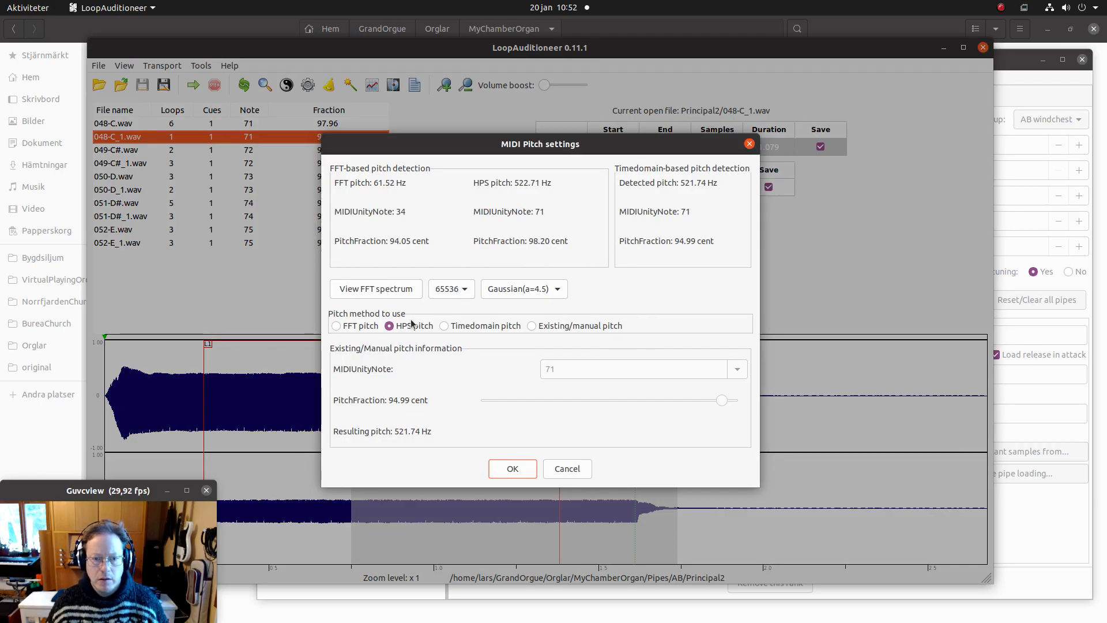
left_click(517, 470)
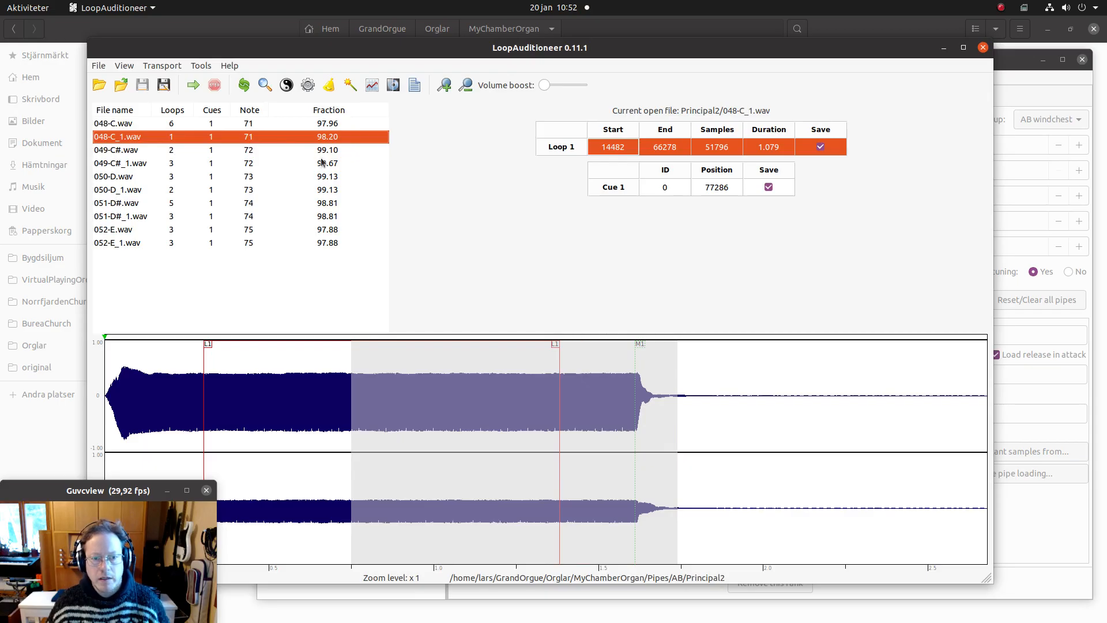
Open the sample folder MyChamberOrgan/Pipes/XY/Principal2 to compare the samples' notes and pitch fractions.
left_click(99, 85)
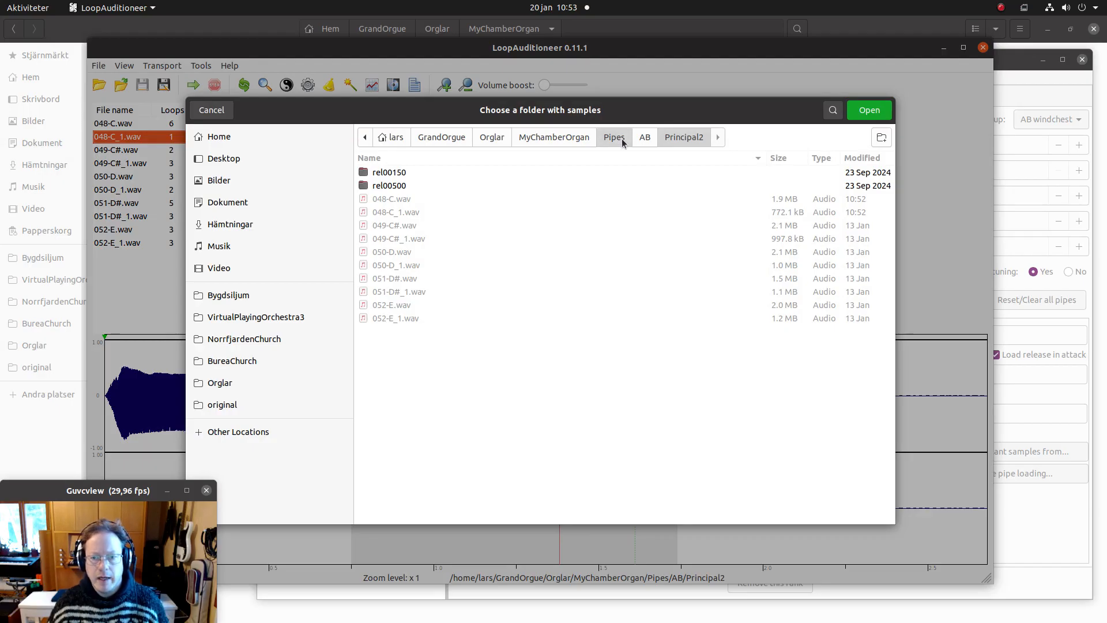
left_click(623, 142)
double_click(395, 182)
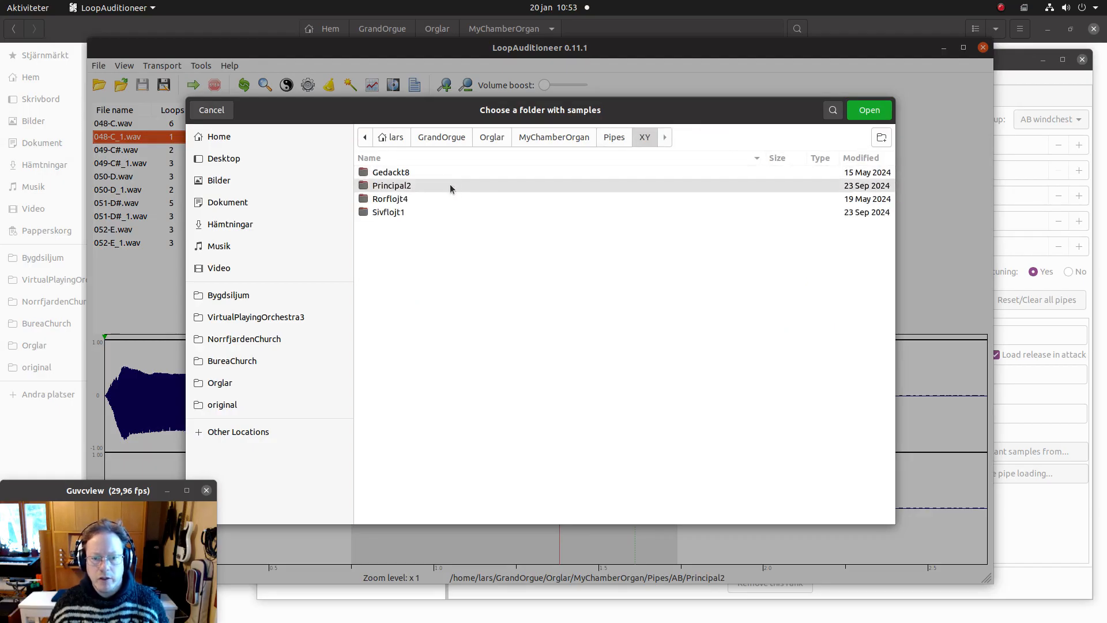
double_click(450, 184)
left_click(863, 111)
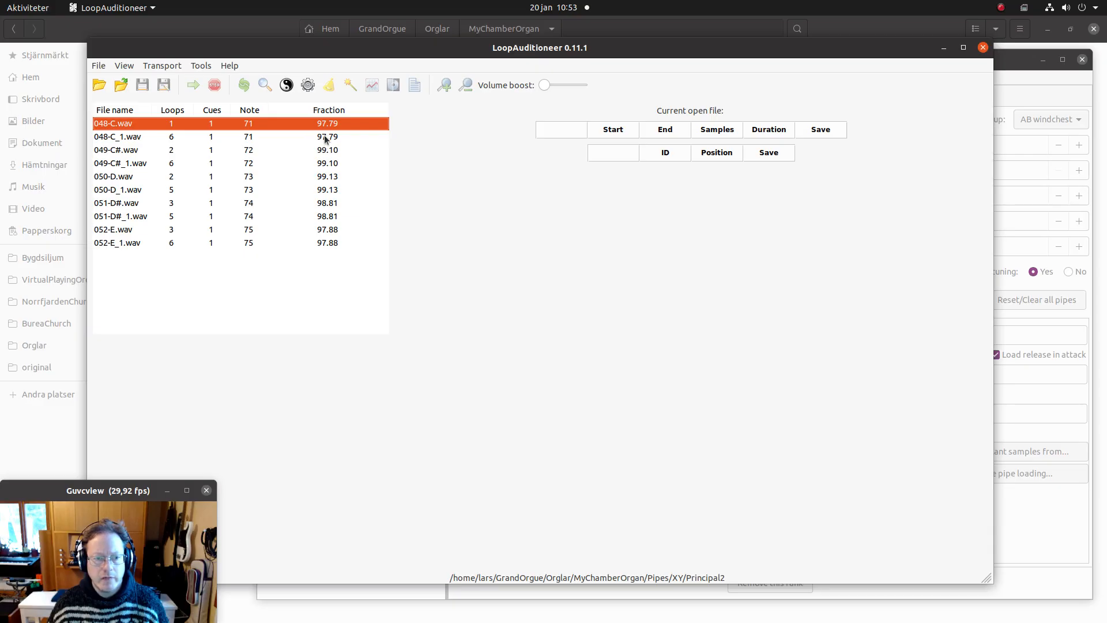
Quit LoopAuditioneer and launch GrandOrgue.
left_click(983, 48)
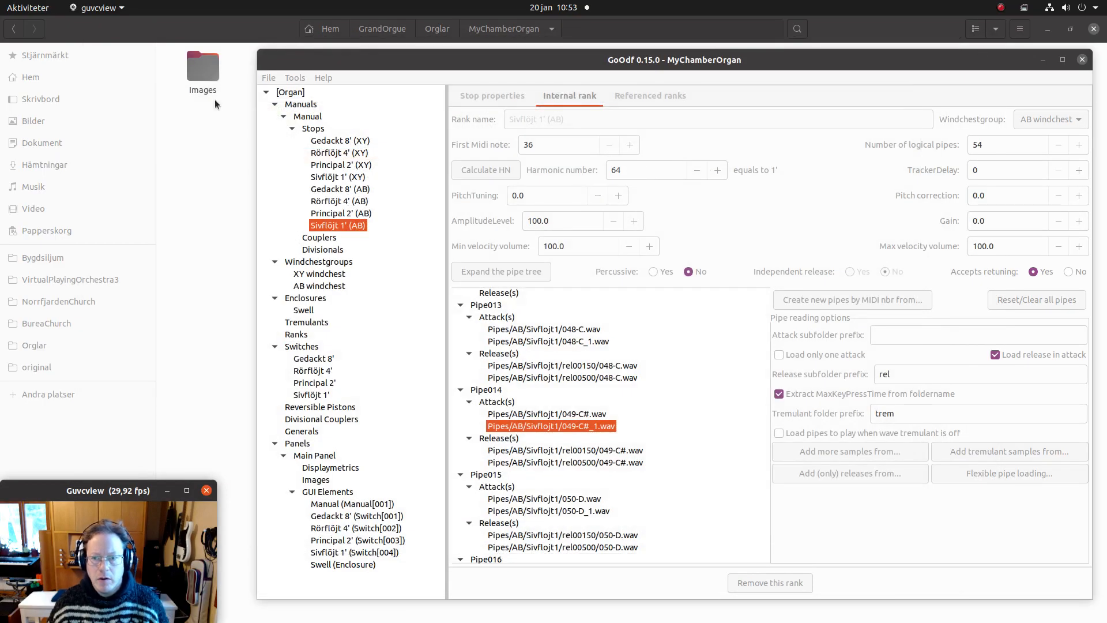
mouse_move(3, 442)
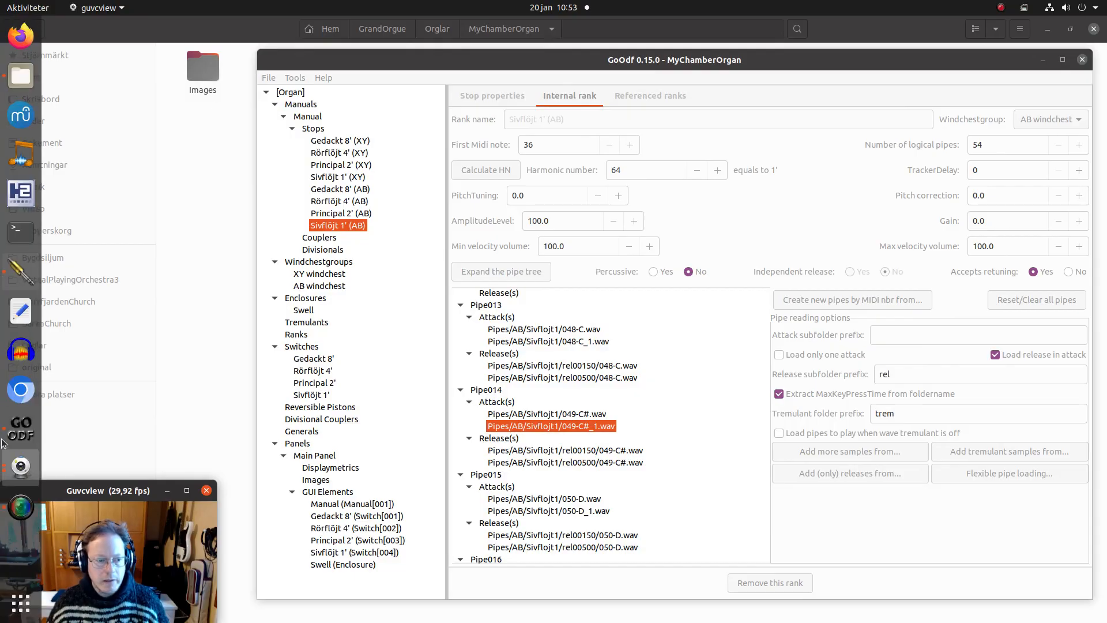
left_click(17, 603)
type("grl")
key("Return")
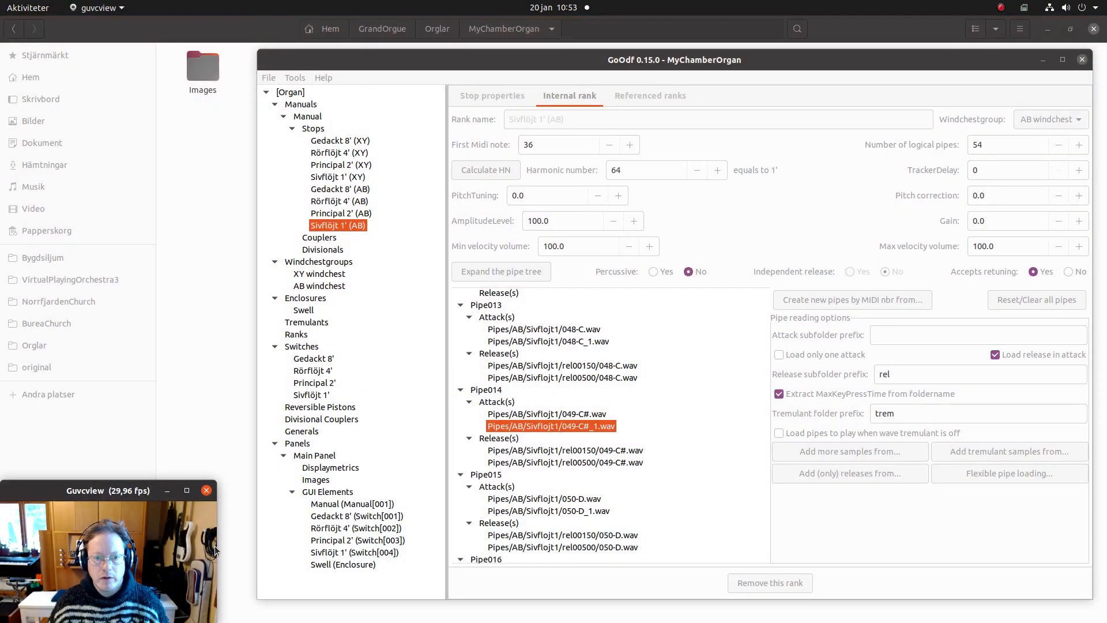
Load My Chamber Organ's sample set definition file from the Orglar/MyChamberOrgan folder.
left_click(454, 48)
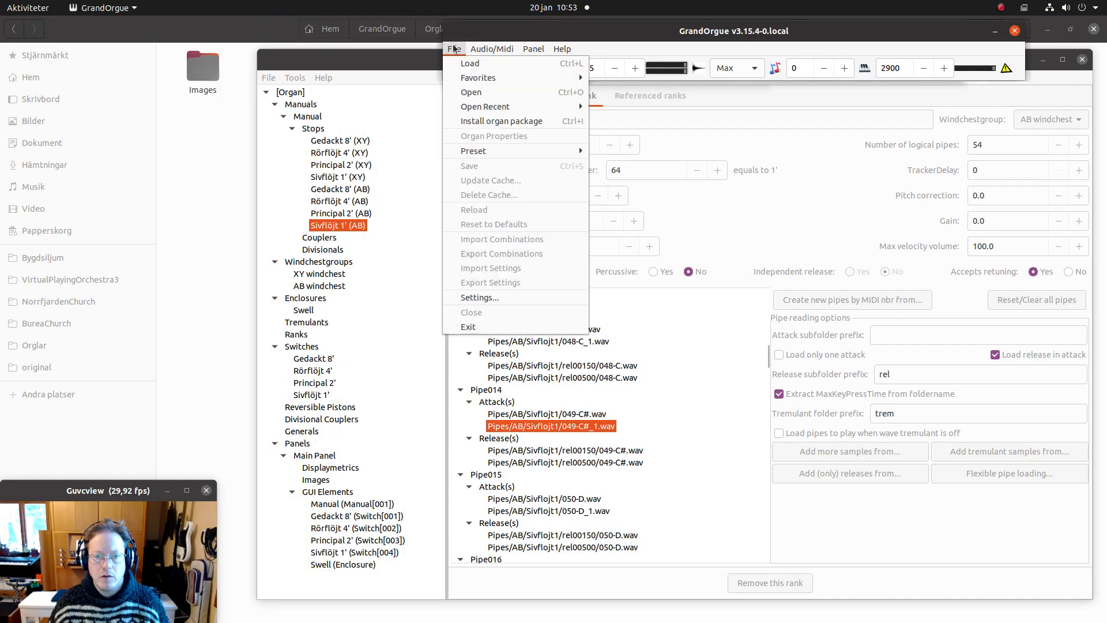
left_click(456, 92)
scroll(660, 271, "down", 8)
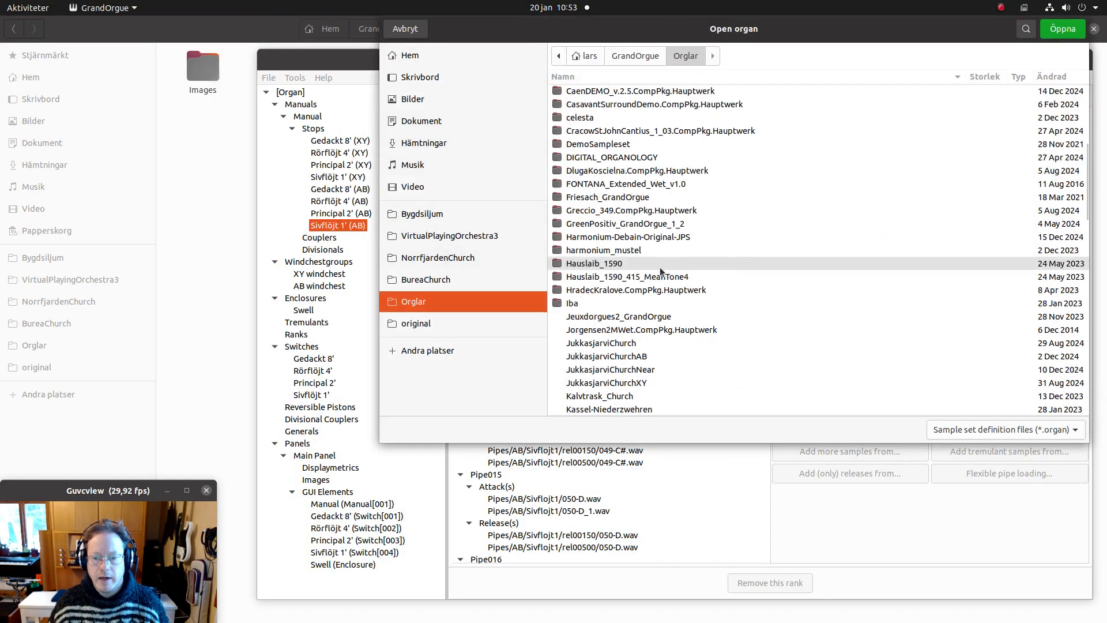
scroll(660, 268, "down", 3)
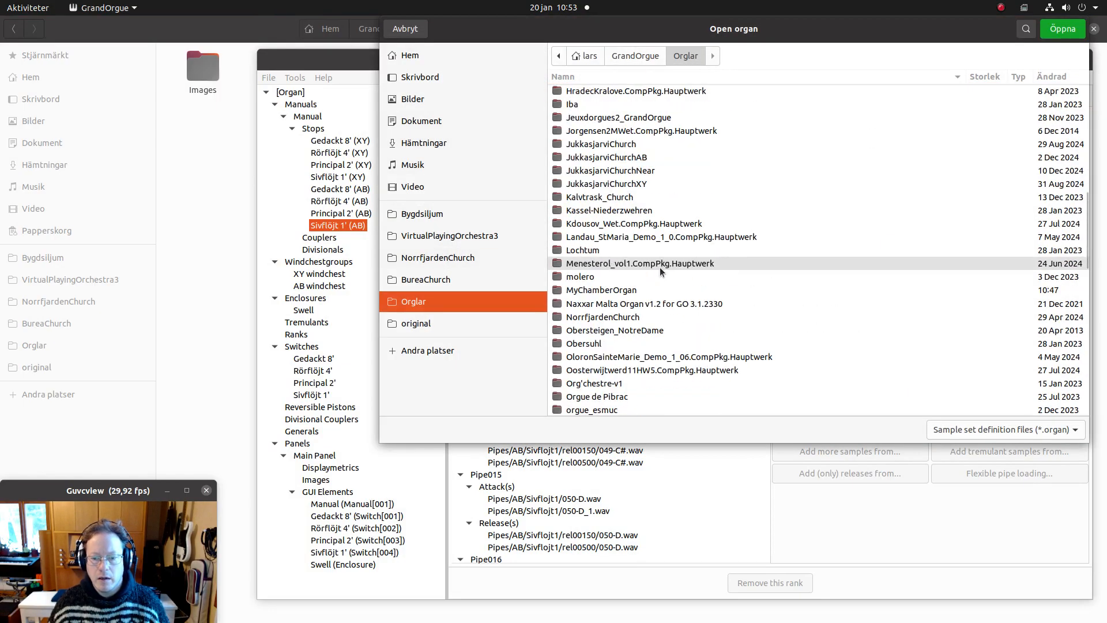
double_click(628, 292)
double_click(597, 131)
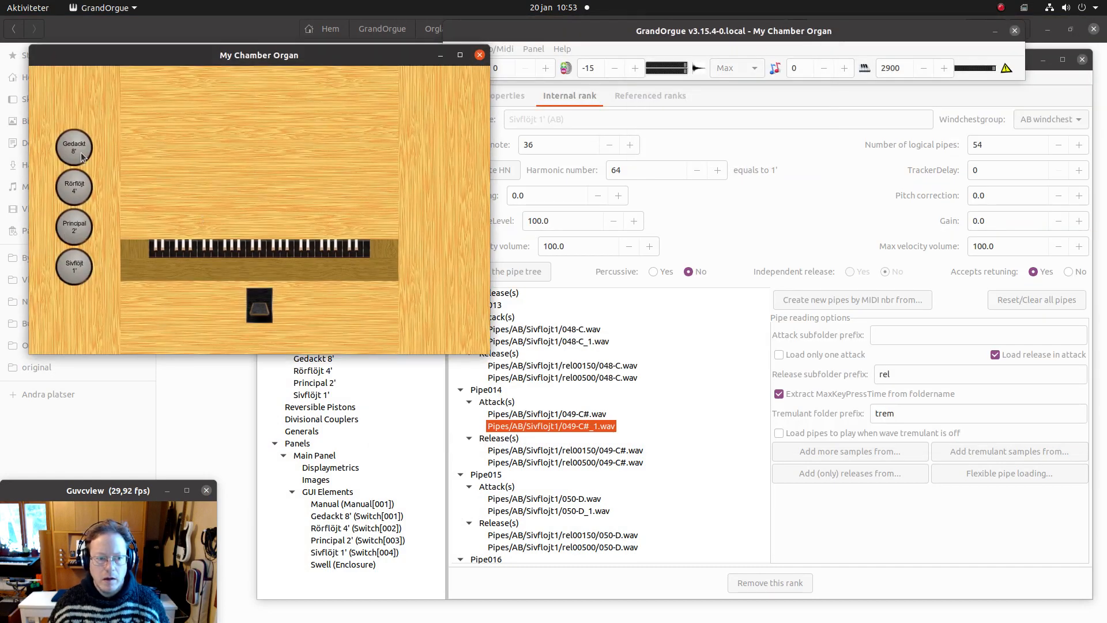
Choose a temperament for My Chamber Organ and engage the Gedackt 8', Rörflöjt 4', Principal 2' and Sivflöjt 1' stops.
left_click(493, 30)
left_click(492, 48)
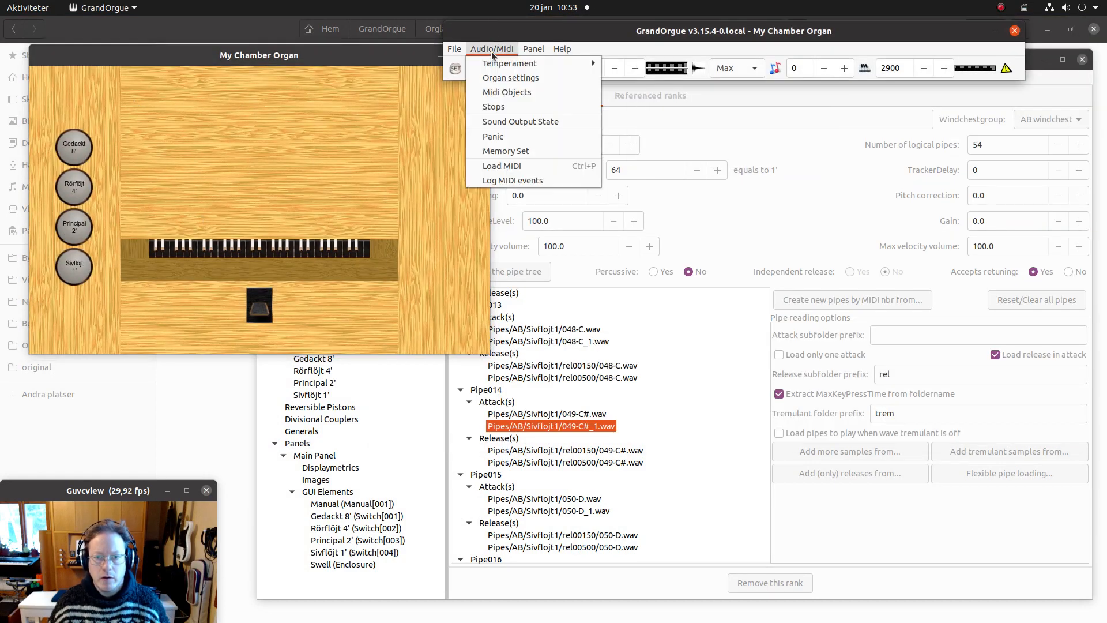
mouse_move(510, 63)
left_click(630, 79)
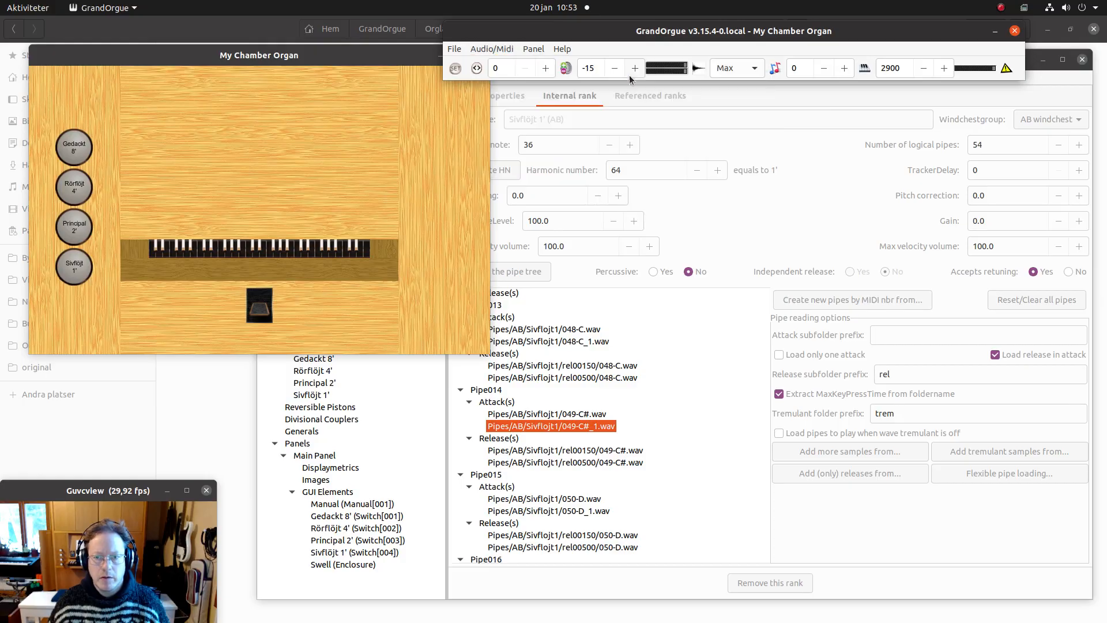
left_click(108, 145)
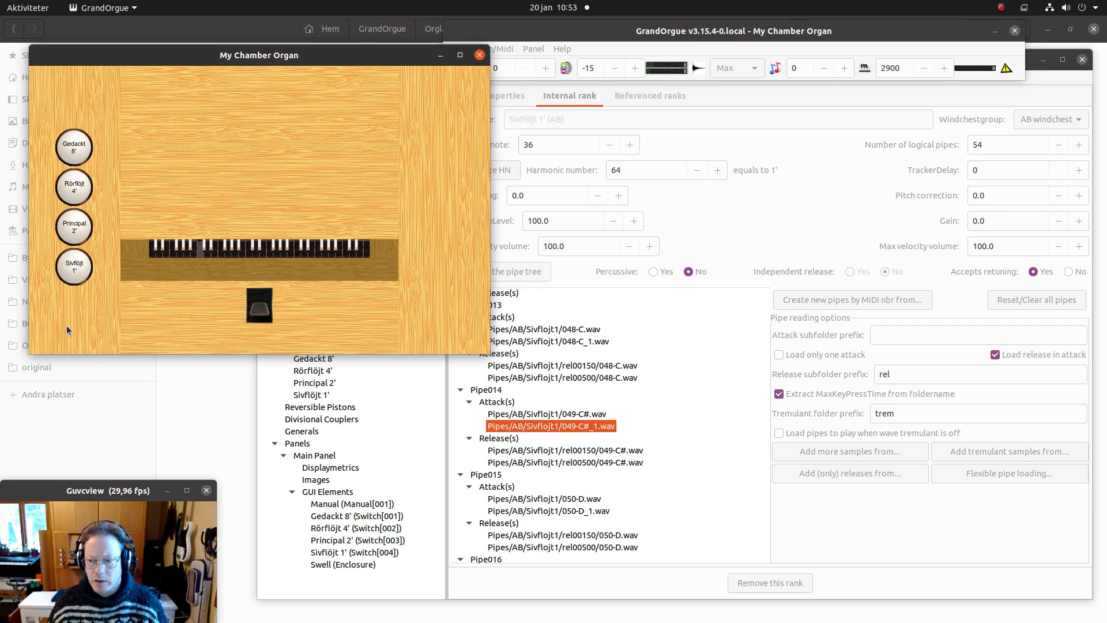
left_click(577, 32)
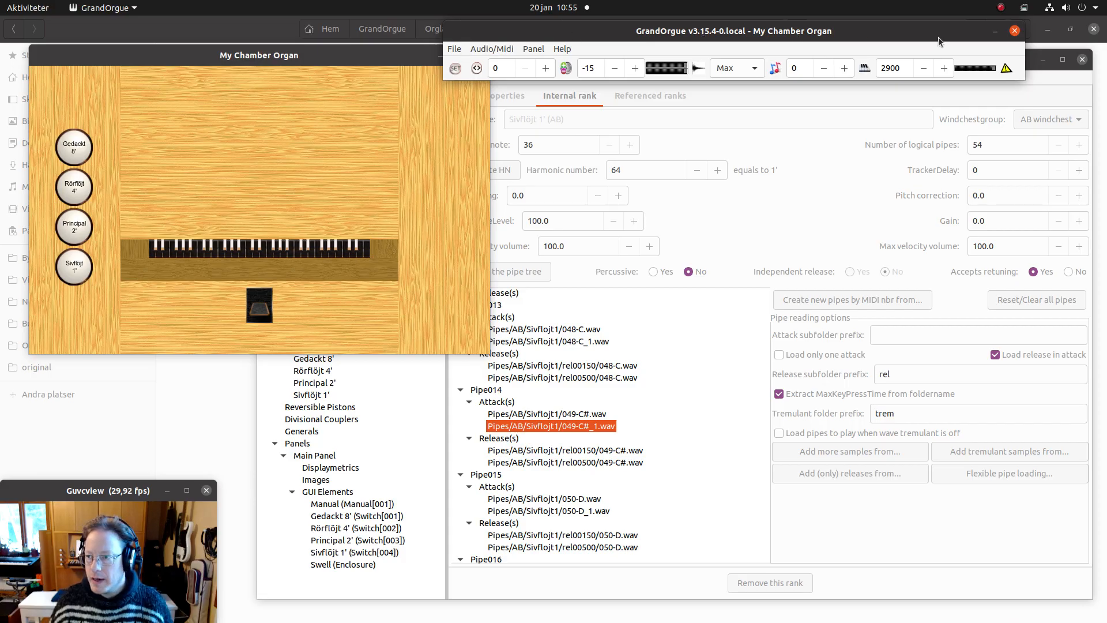
left_click(999, 11)
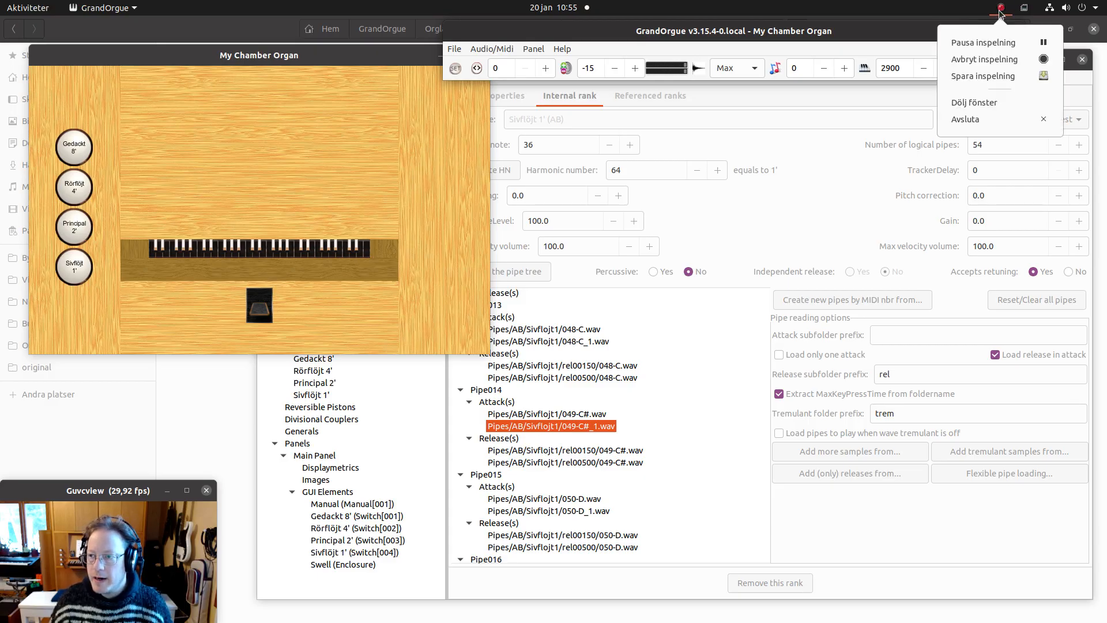